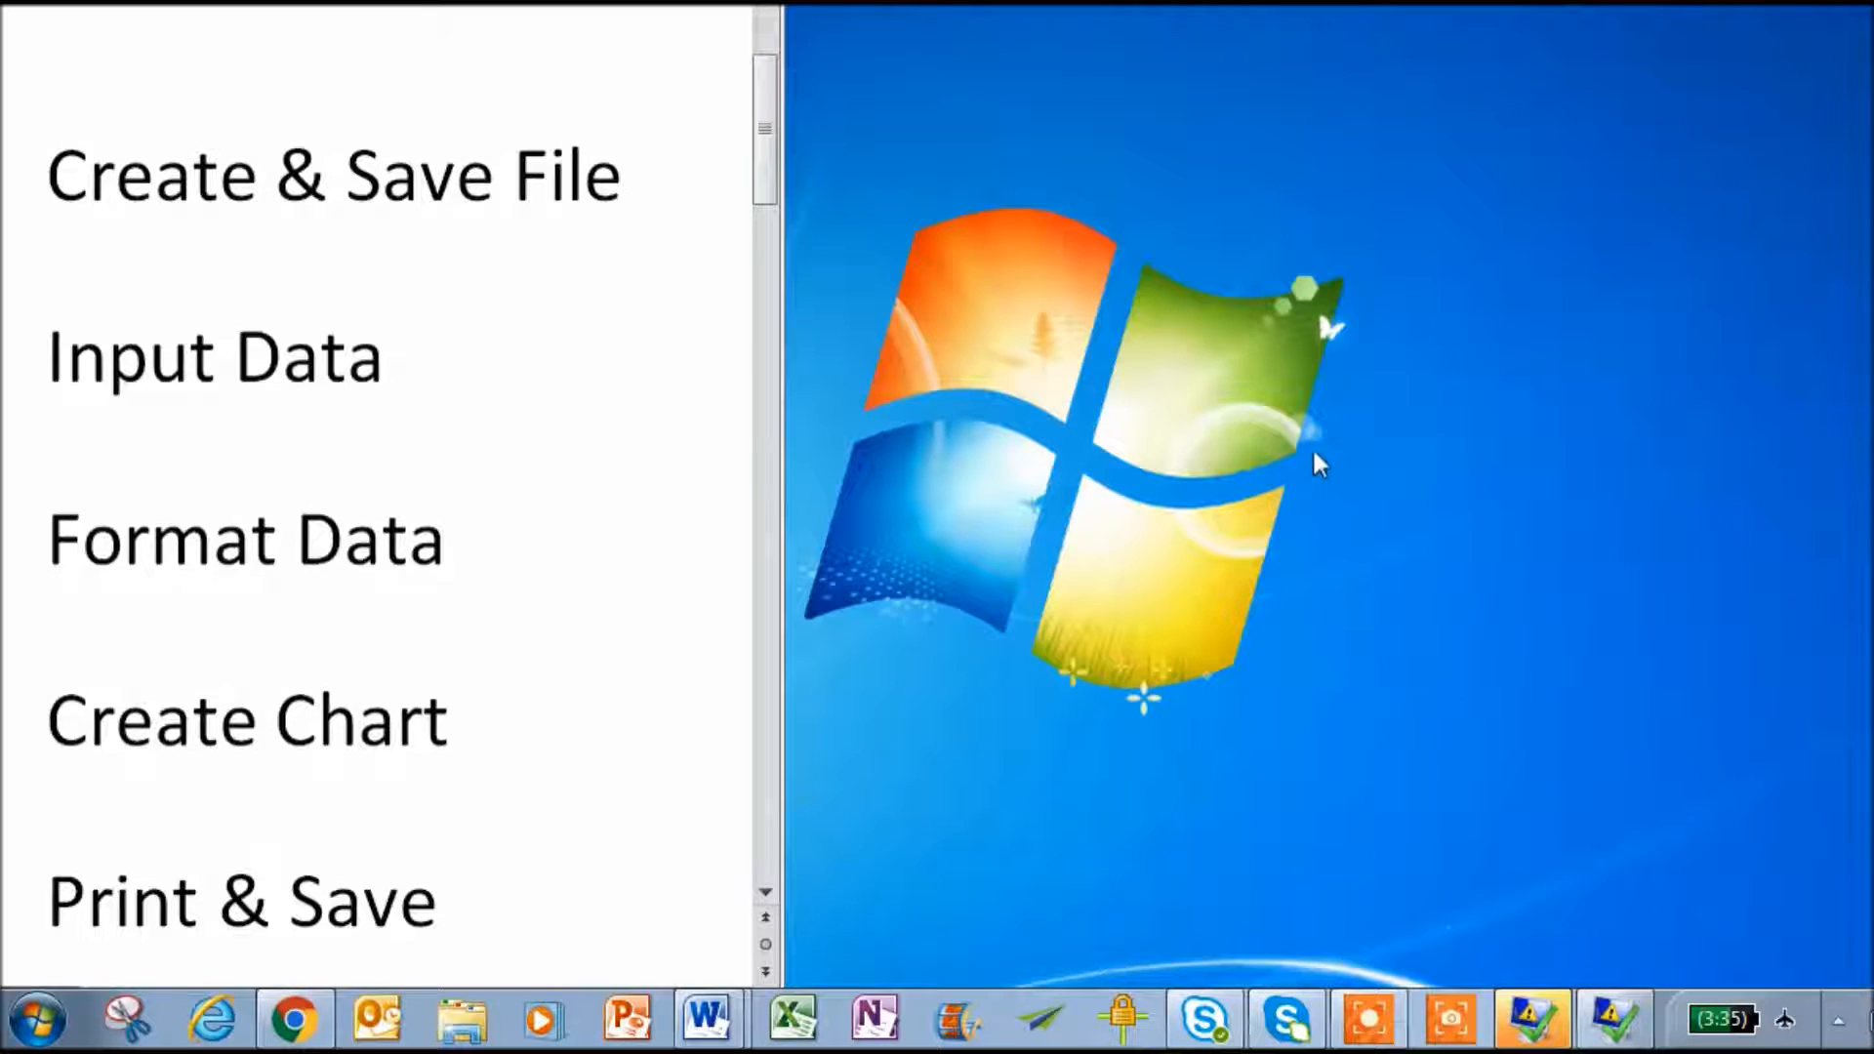
- Find Excel through the computer's program search, place its shortcut on the desktop, and launch Excel from it
left_click(40, 1020)
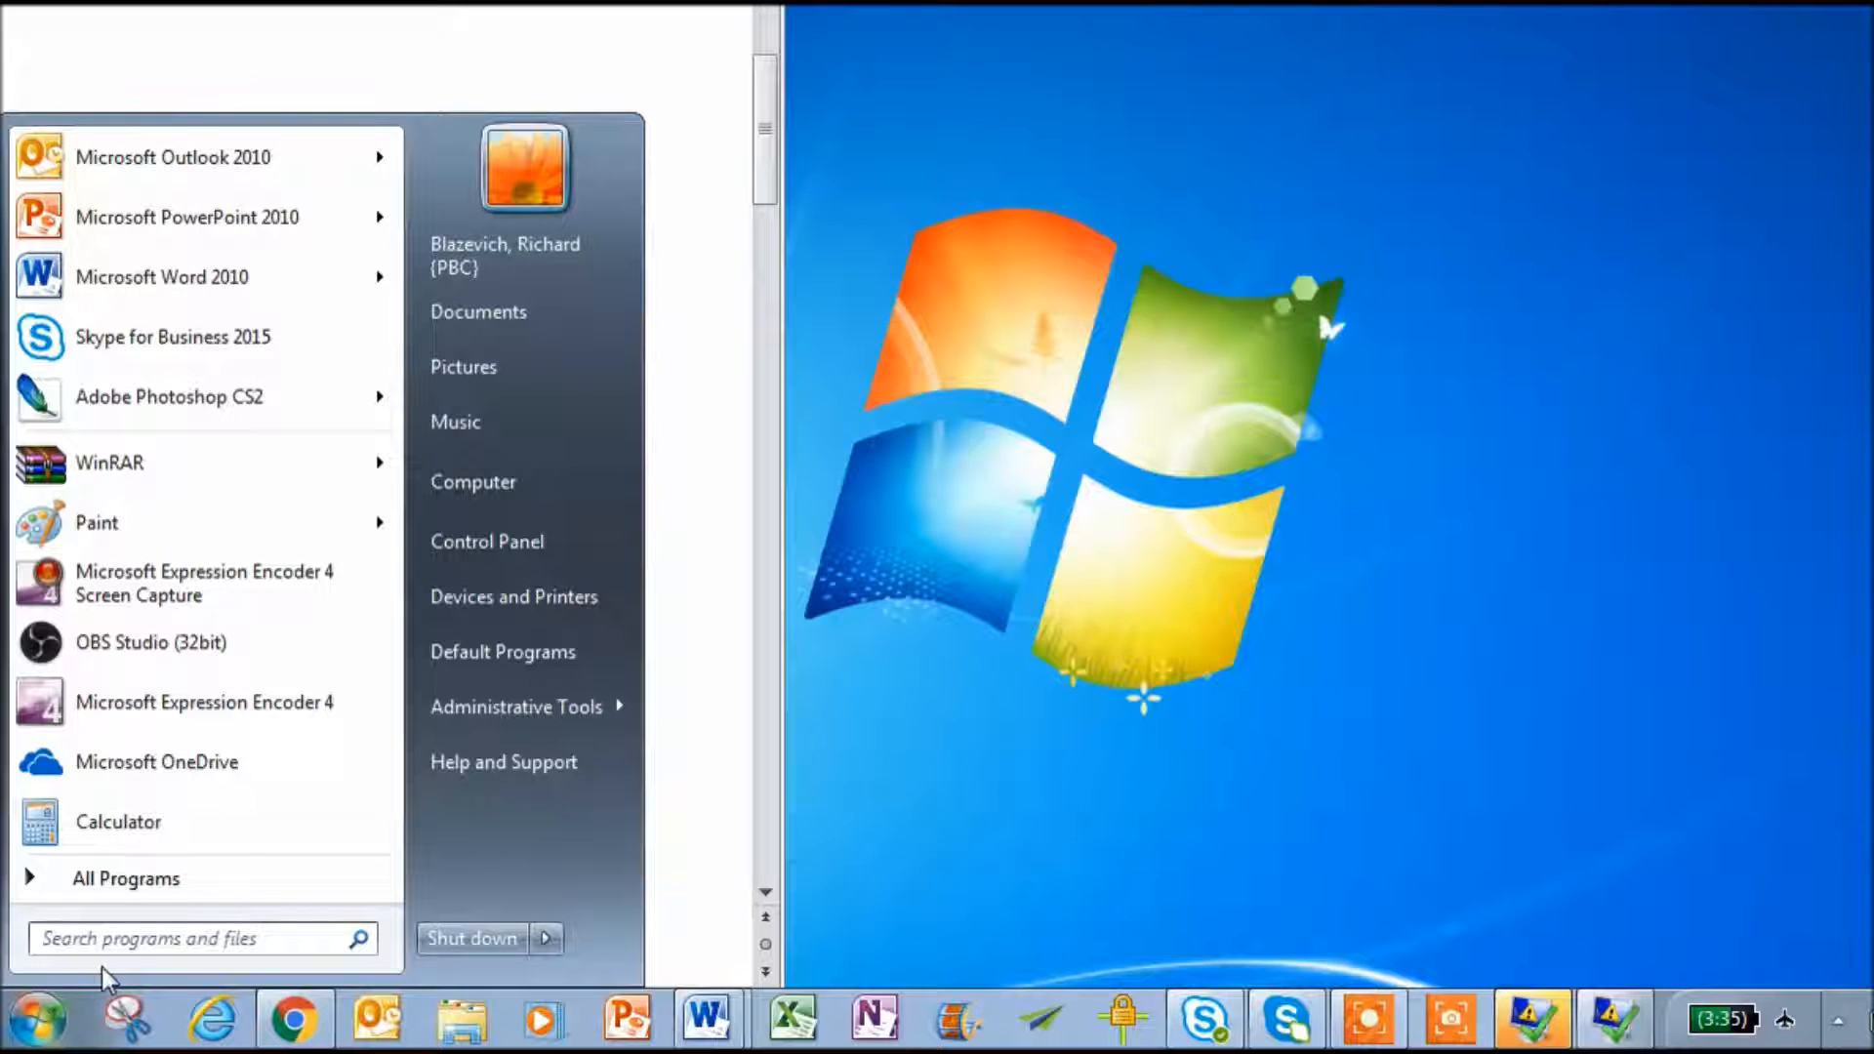
left_click(139, 941)
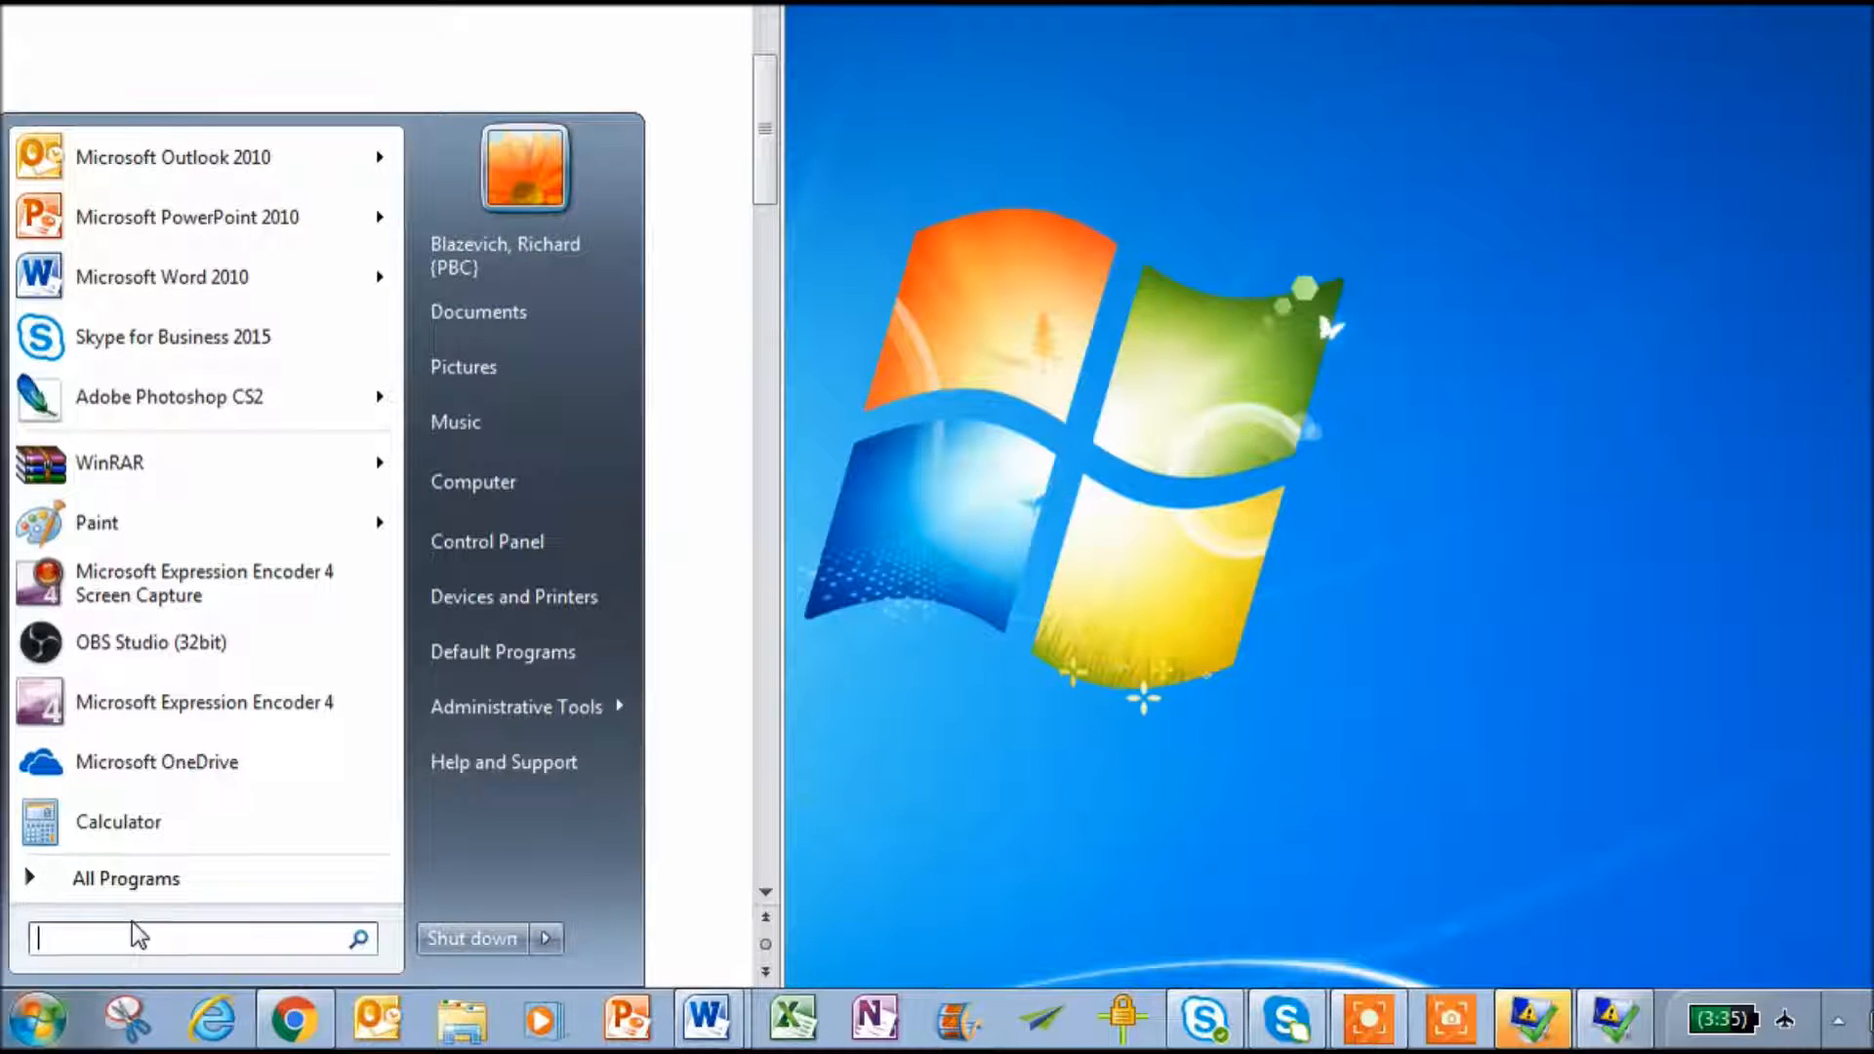
type("excel")
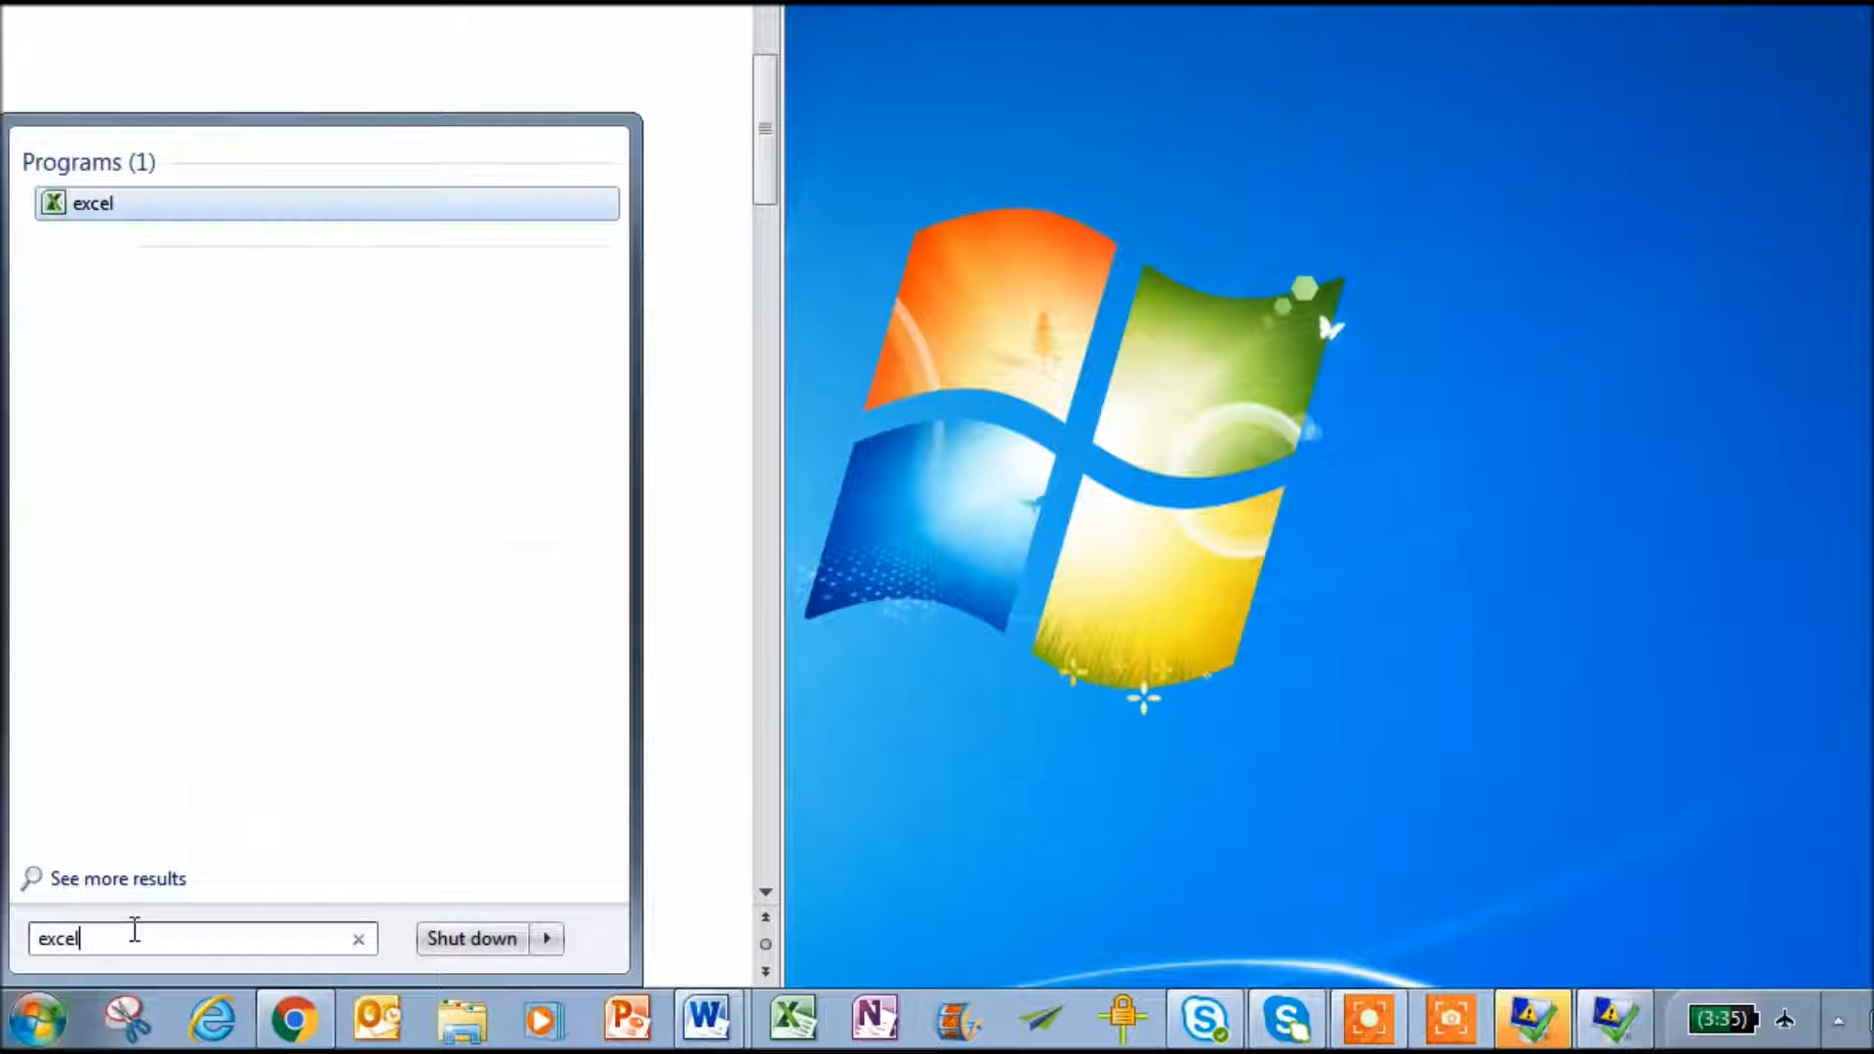
left_click_drag(65, 205, 927, 546)
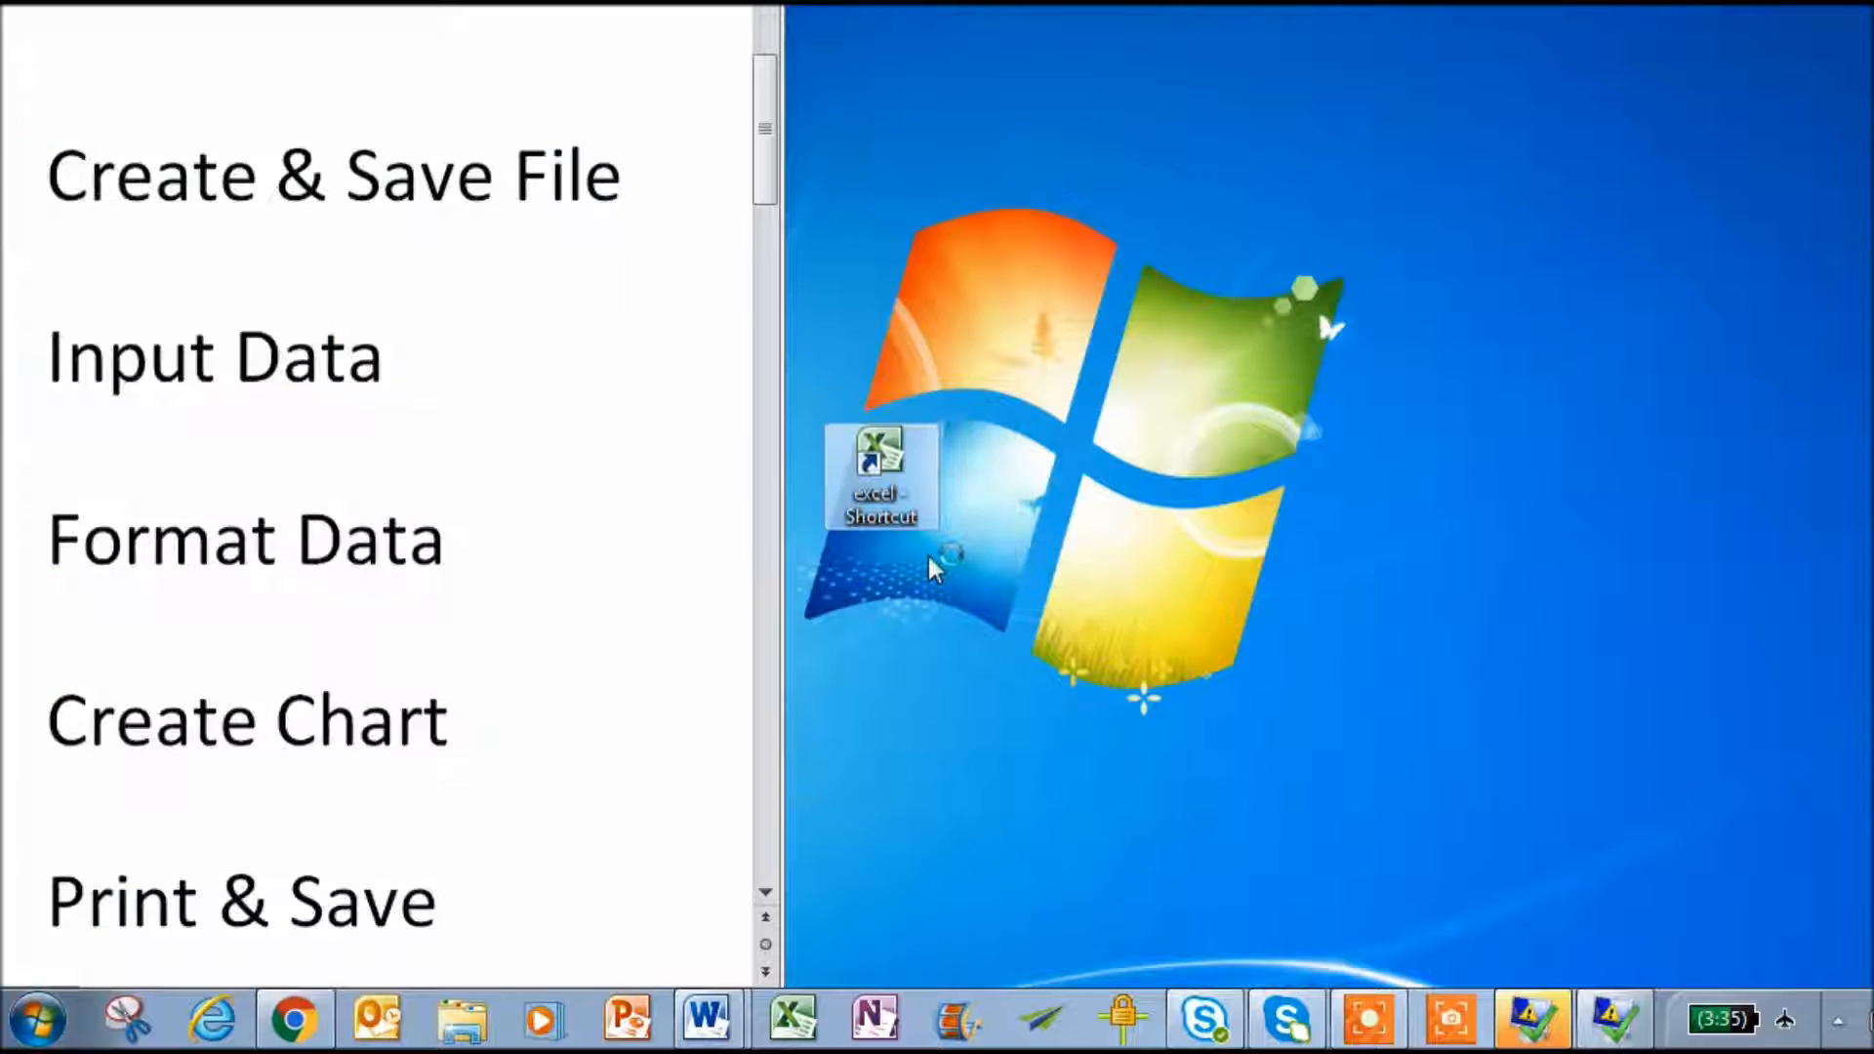
double_click(898, 485)
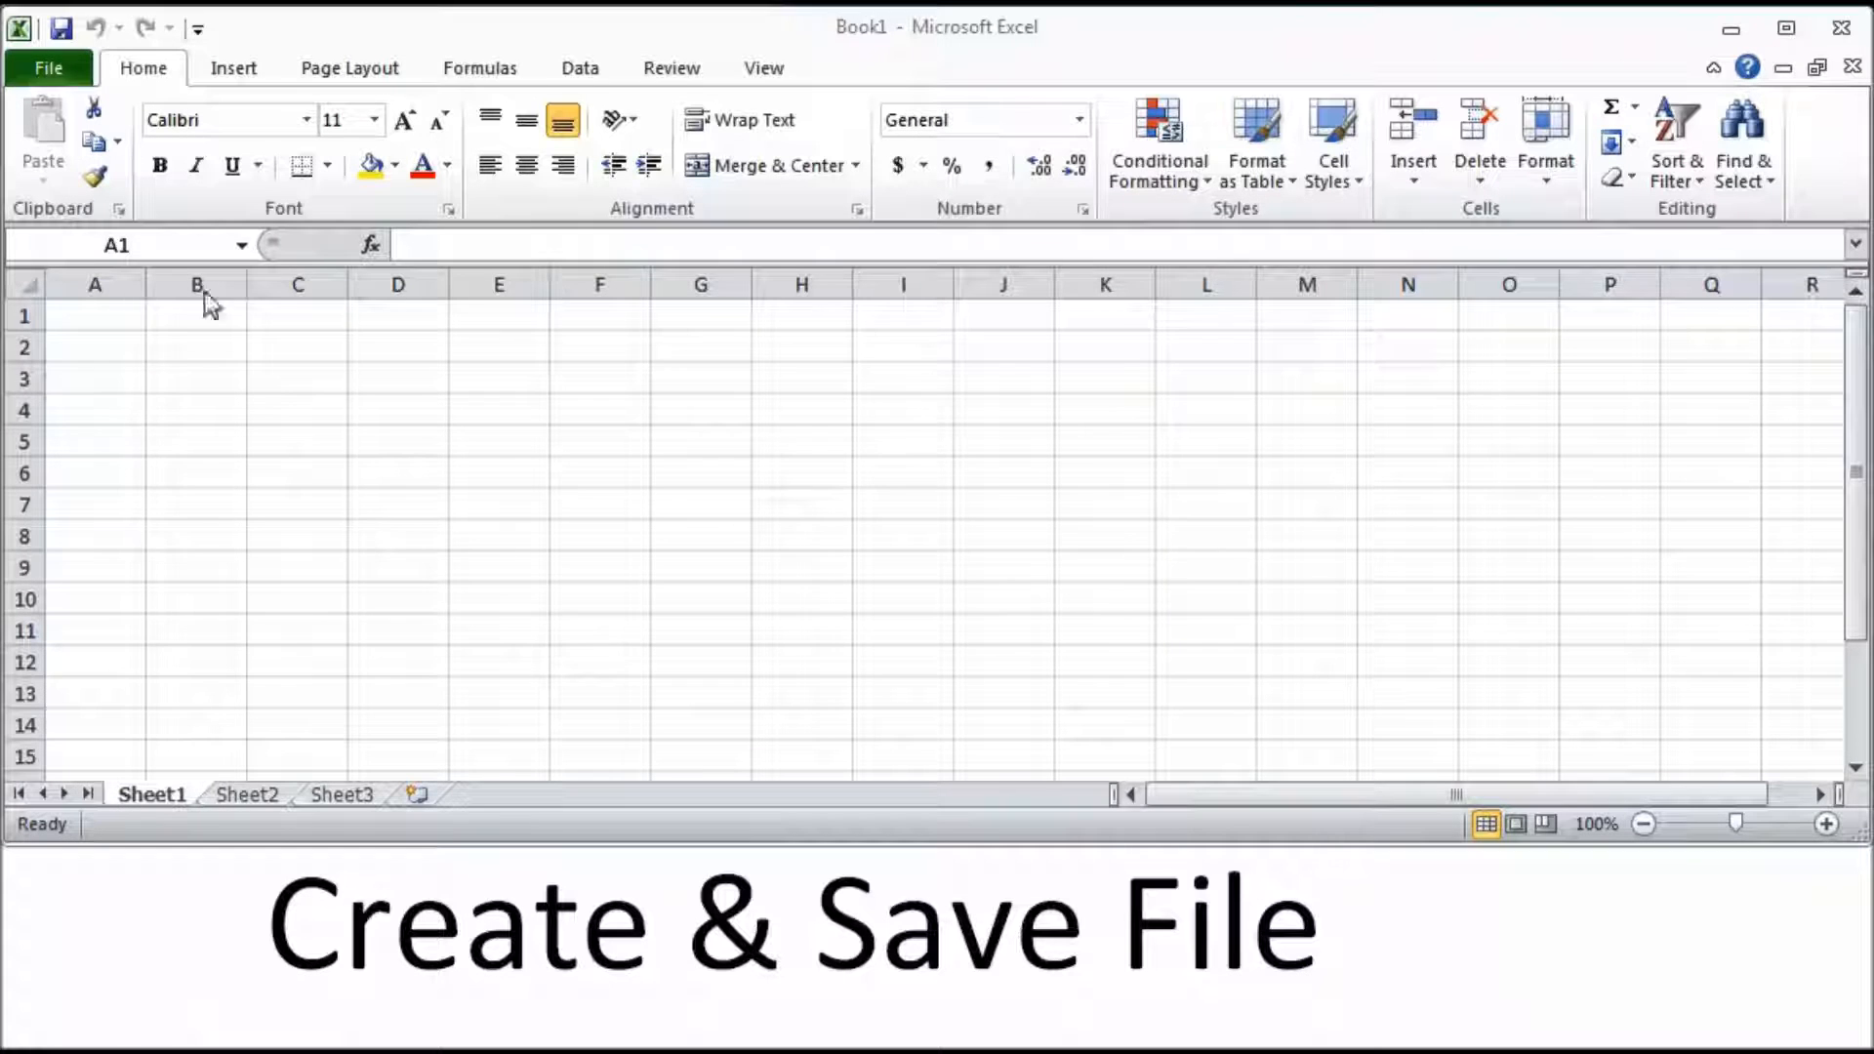
- Save the blank workbook in the Excel Files folder of the Documents library as Family Budget - 2018
left_click(96, 306)
left_click(97, 313)
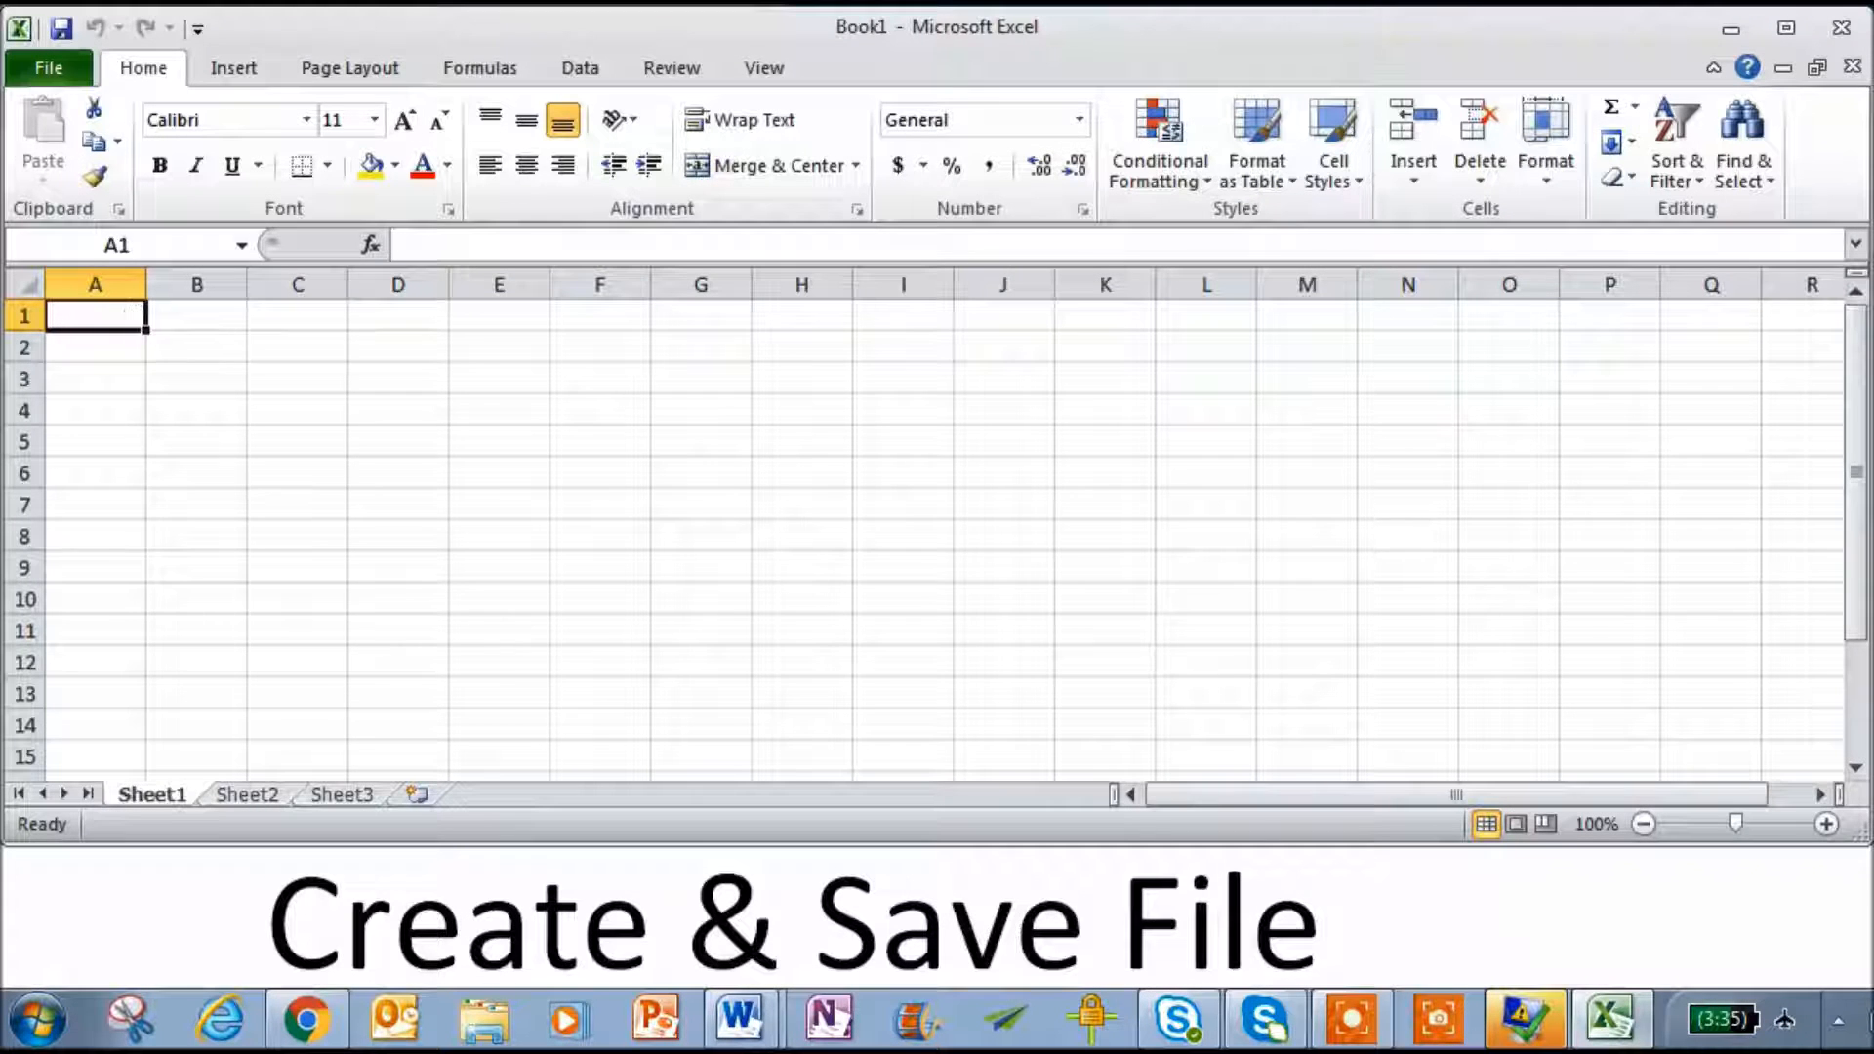
left_click(70, 78)
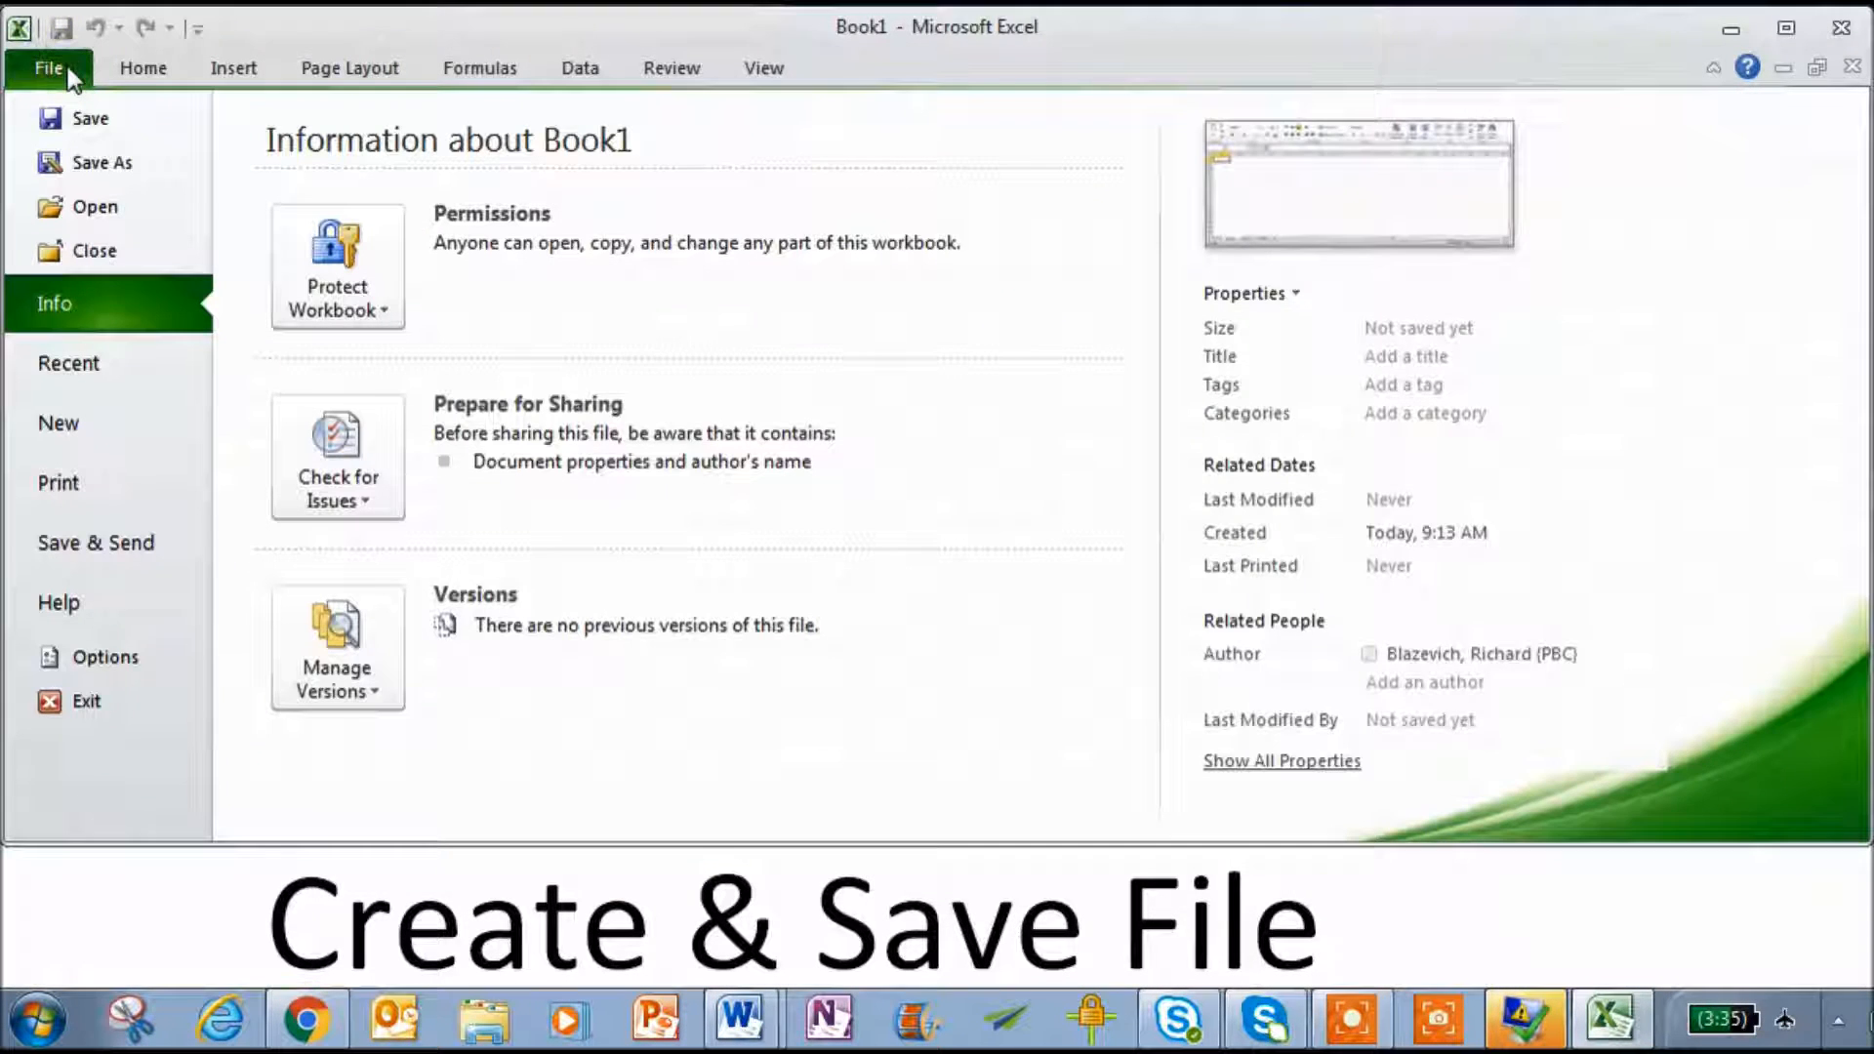
left_click(74, 151)
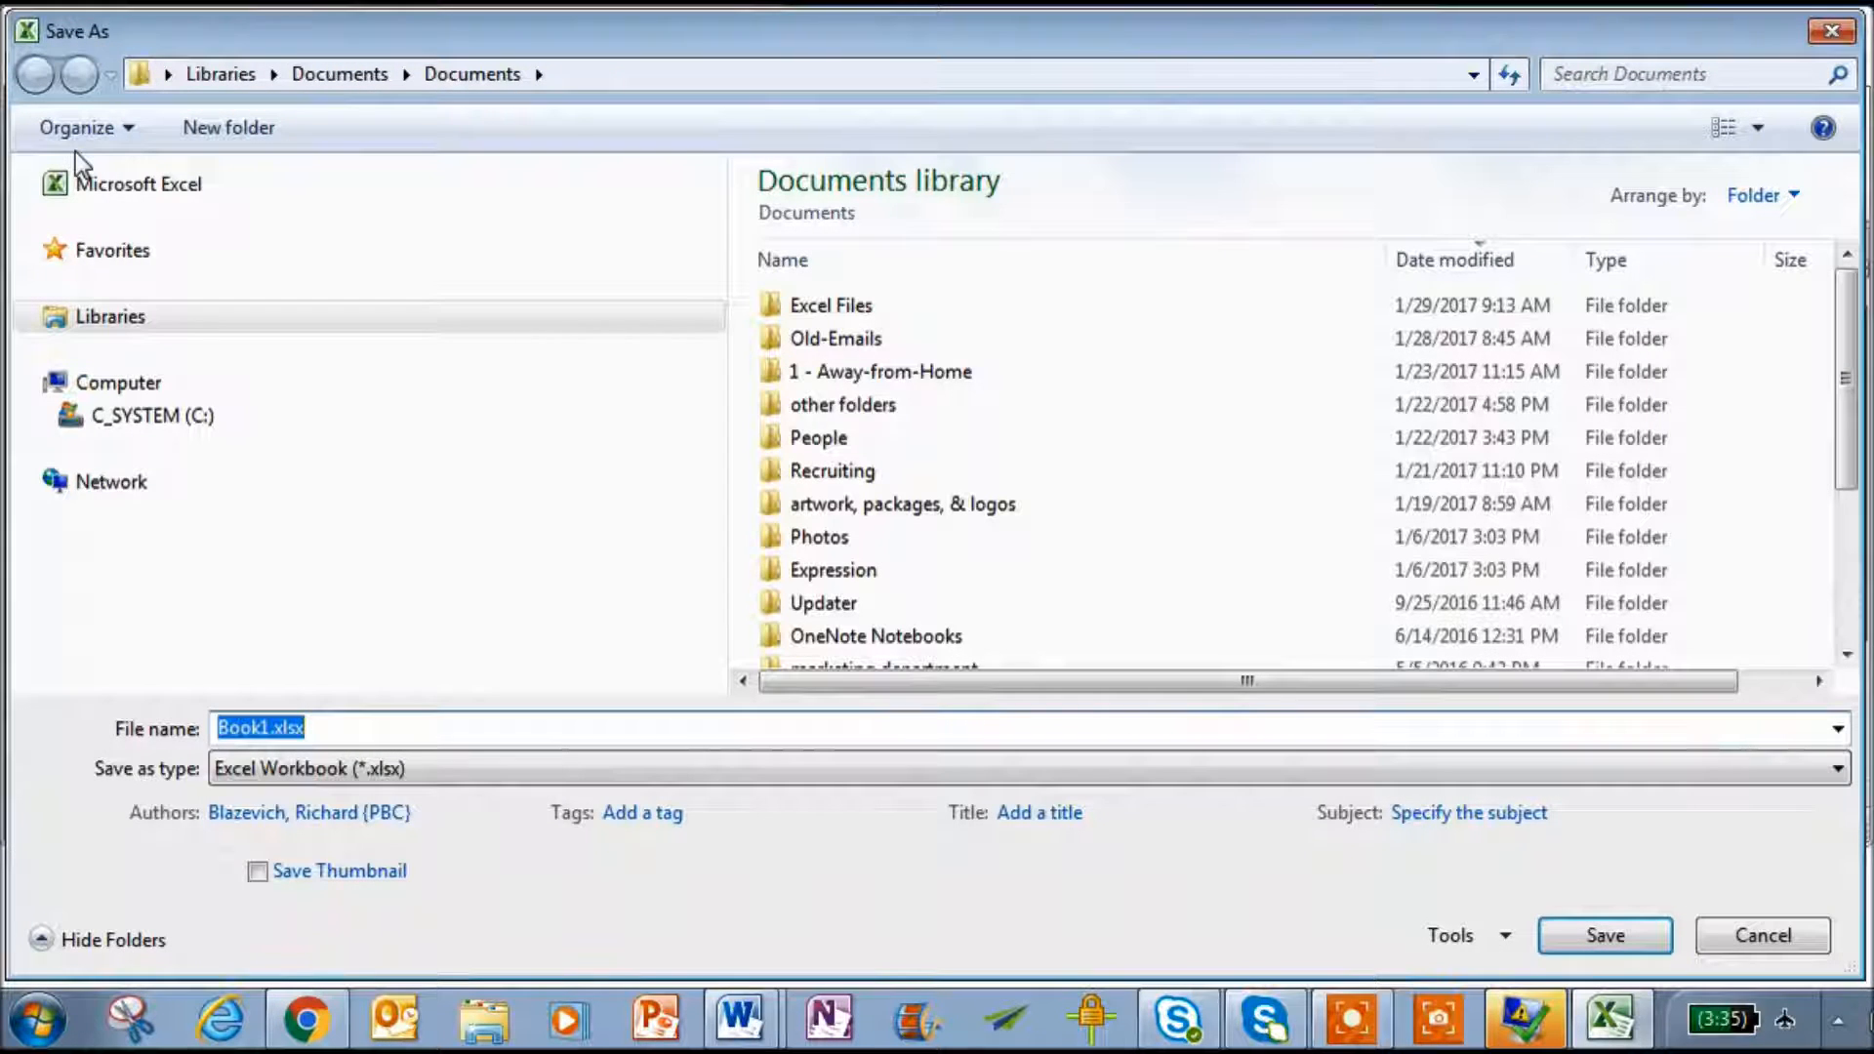
double_click(843, 304)
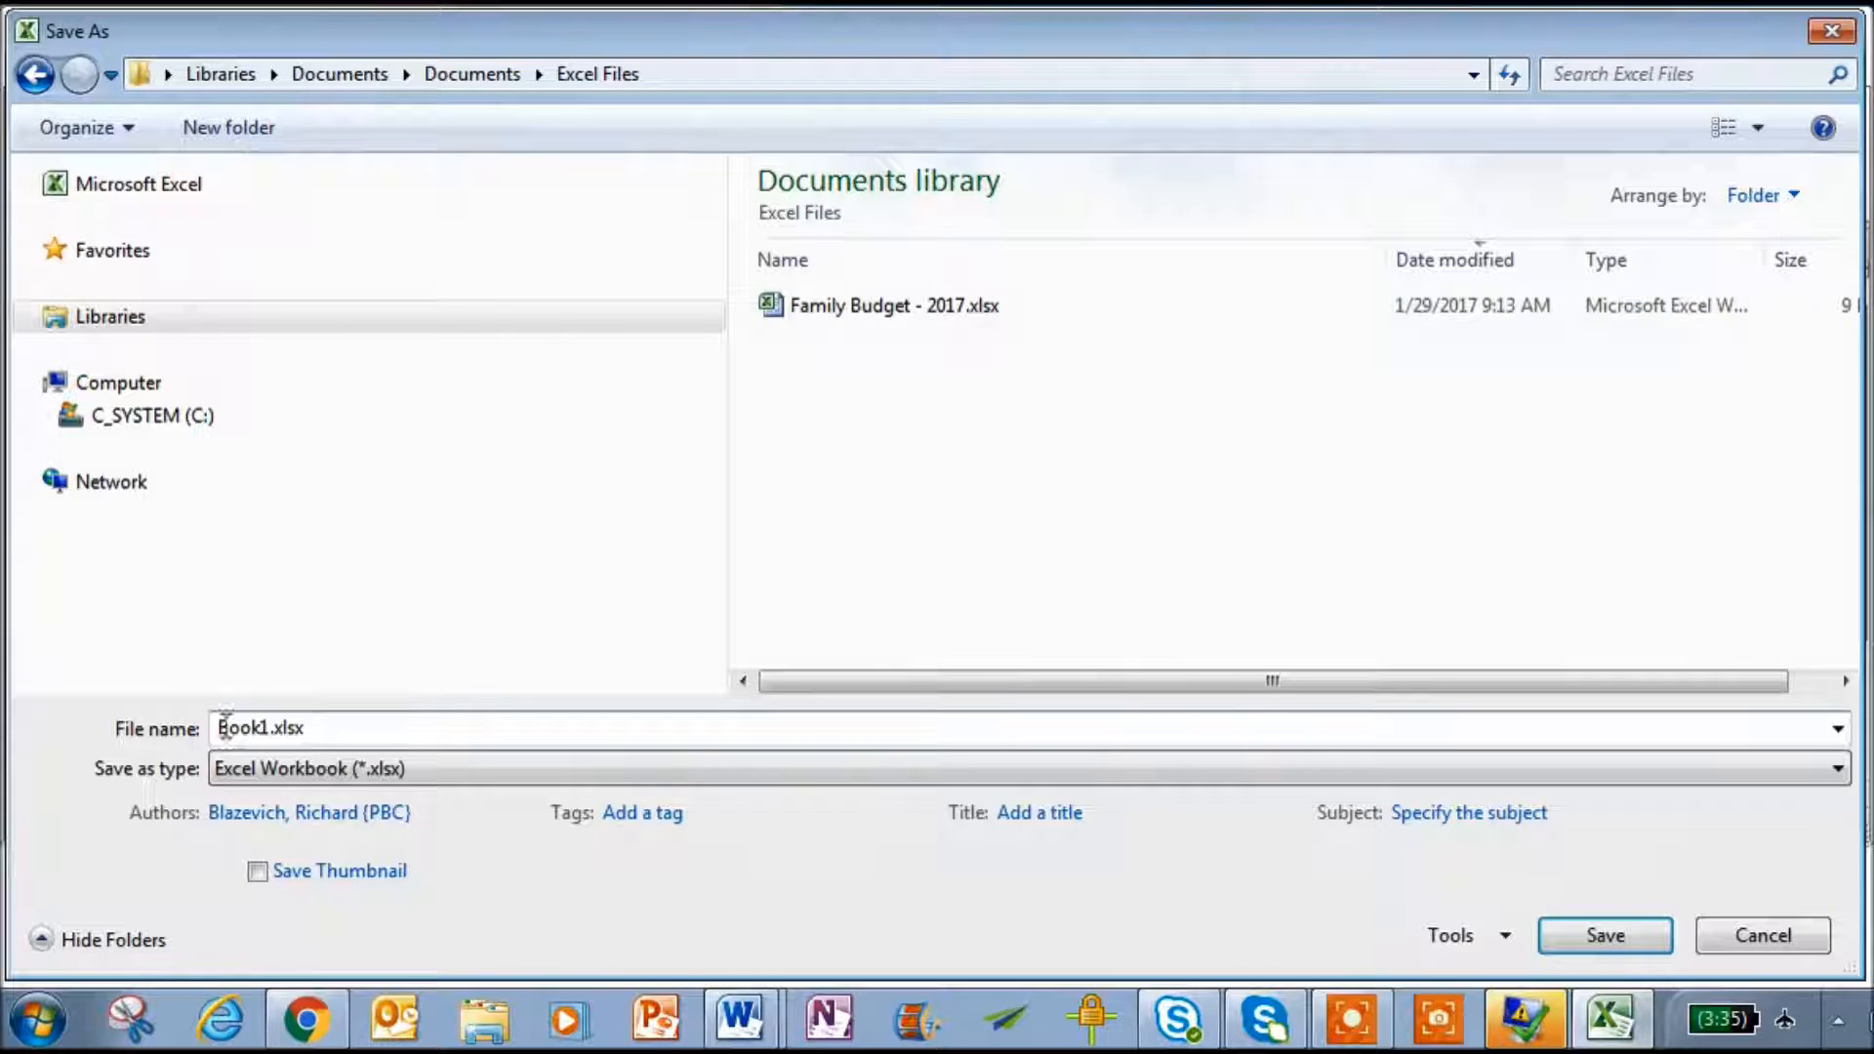
double_click(268, 724)
type("FD")
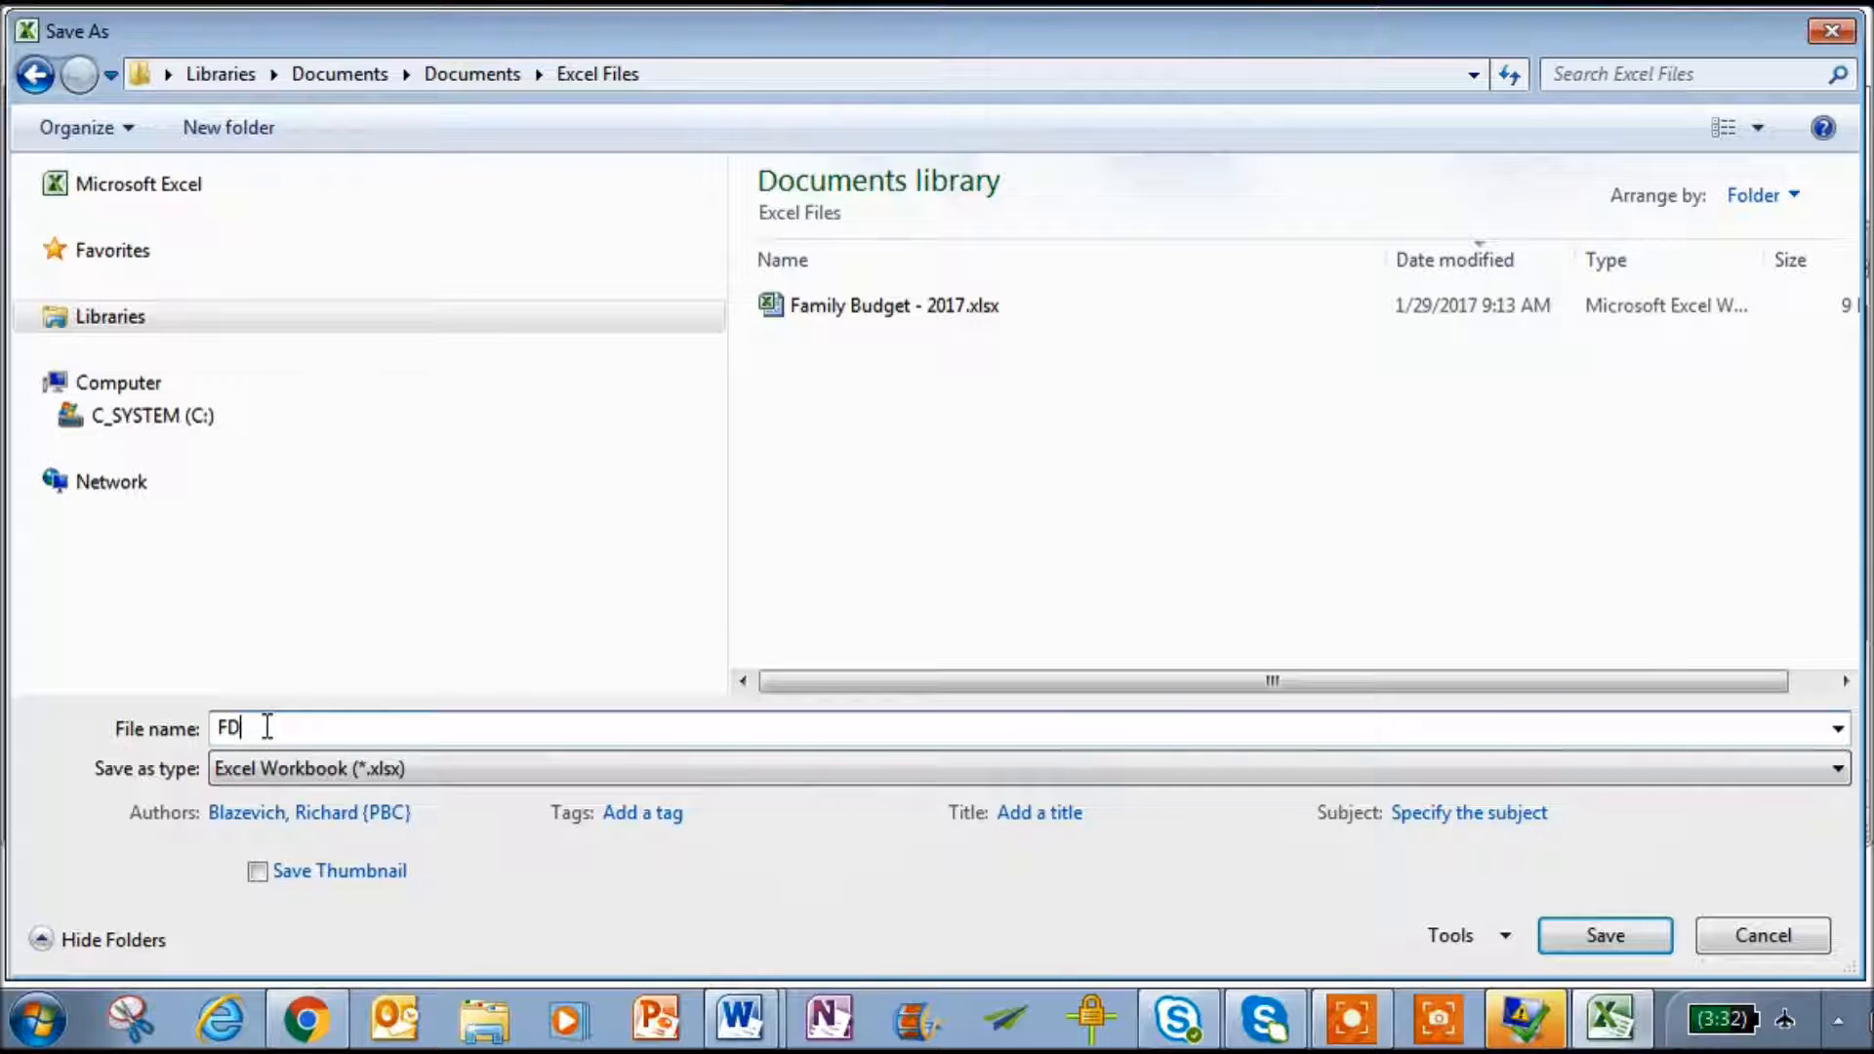
key("BackSpace")
type("amily Bud")
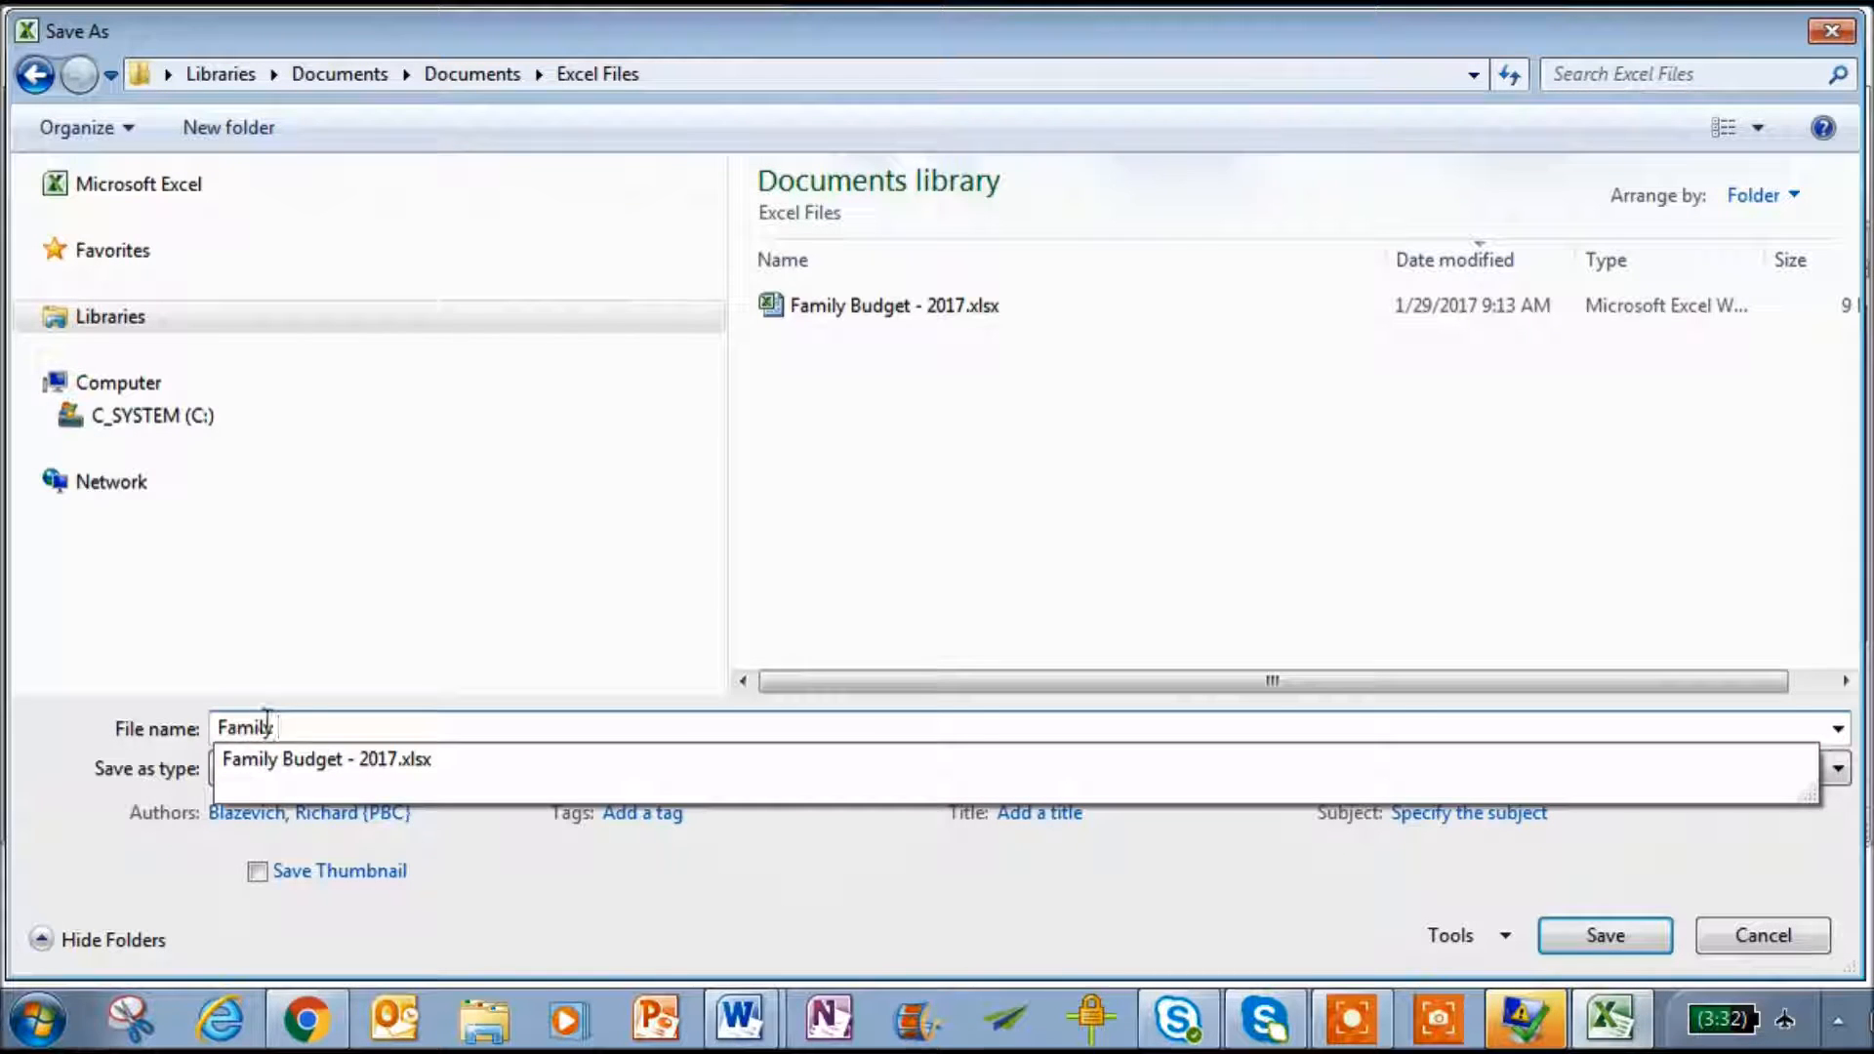
type("get - 2018")
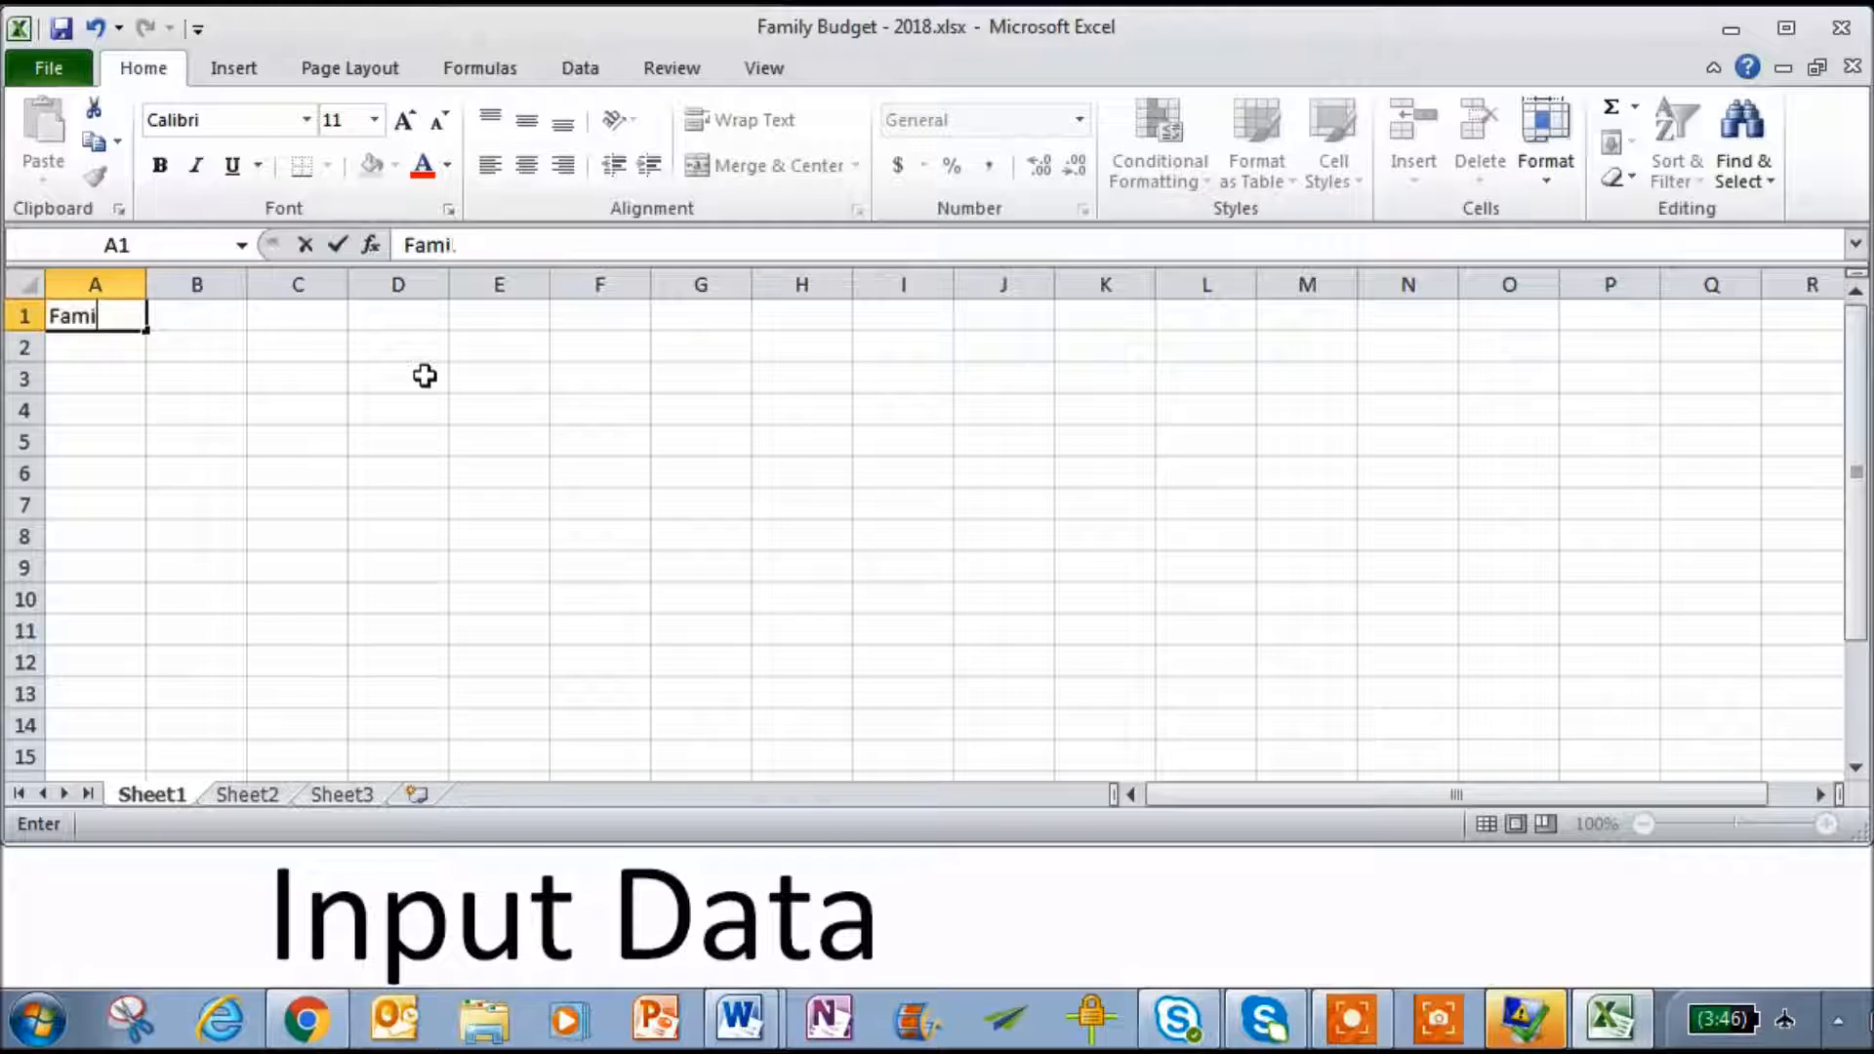
- Enter the title Family Budget in cell A1
type("ly U")
key("BackSpace")
type("BUd")
key("BackSpace")
key("BackSpace")
type("udget")
key("Return")
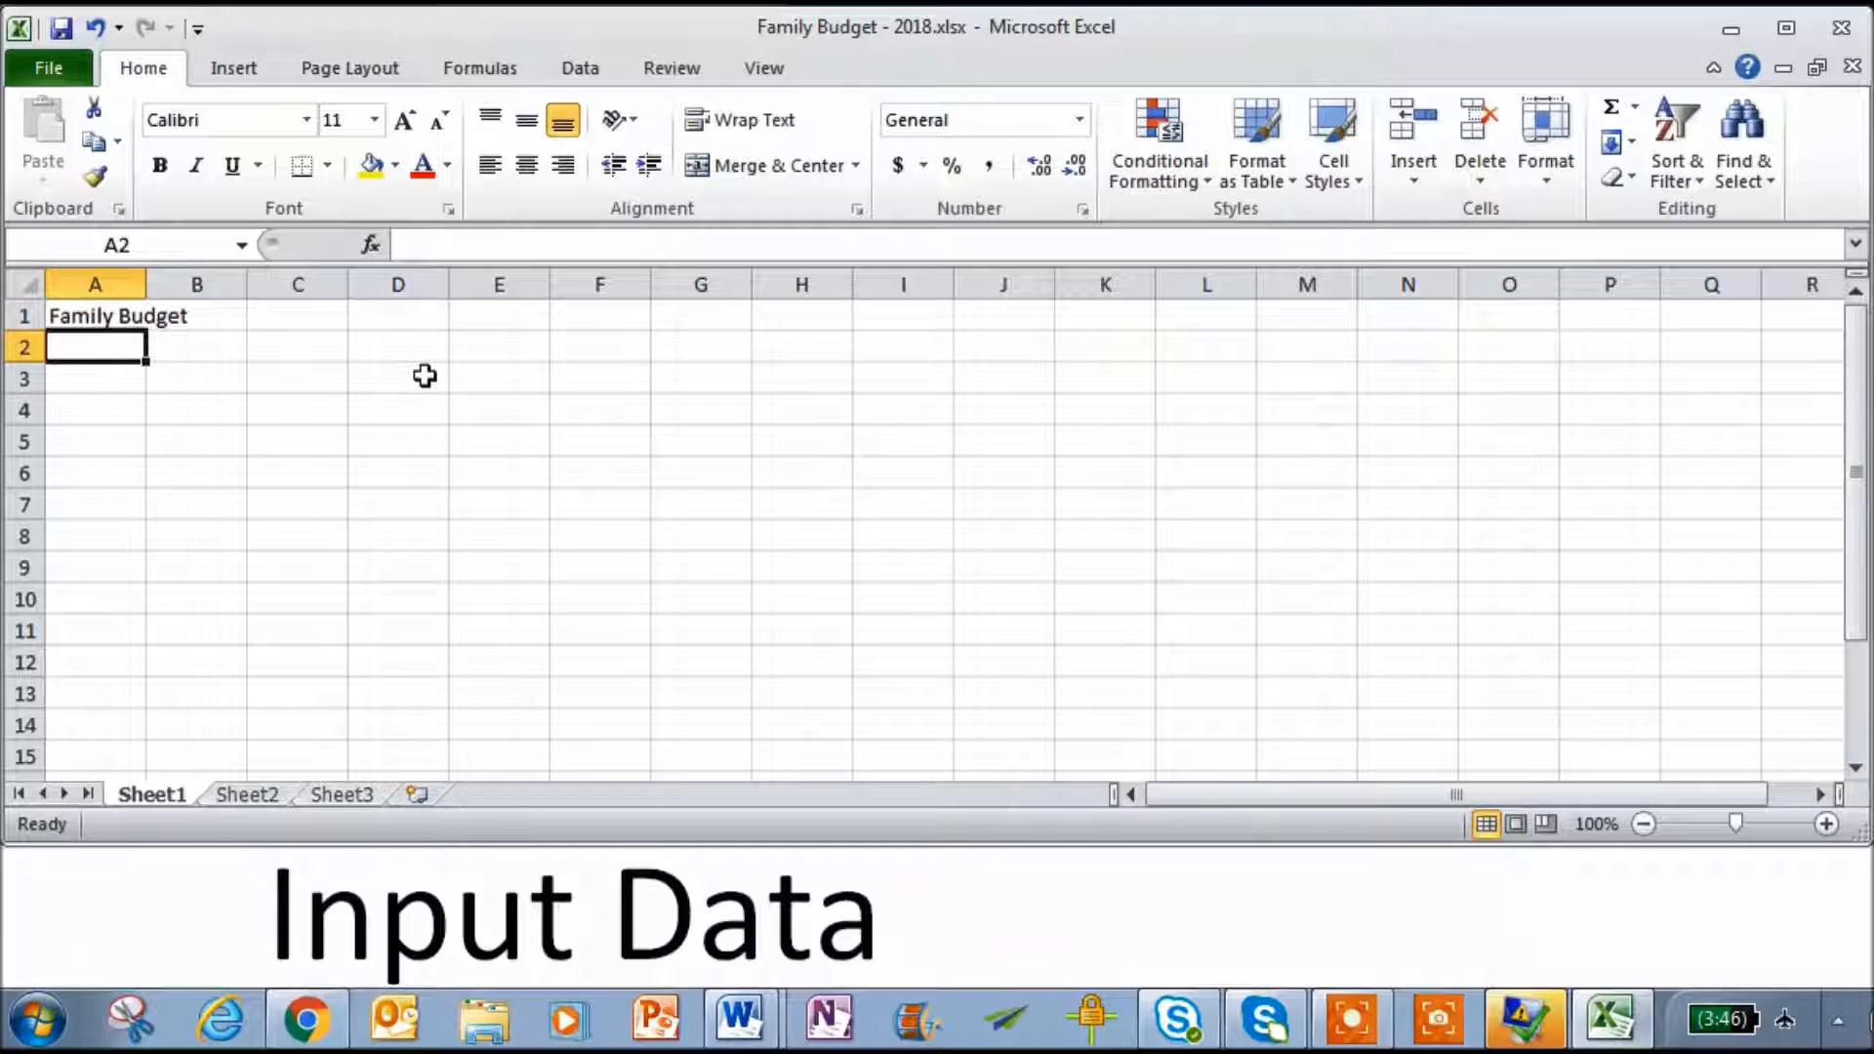
- Enter the row labels Paychecks, Bonus, Mortgage, Utilities, Car Payment and Shopping in cells A2 to A7
type("Paychecks")
key("Return")
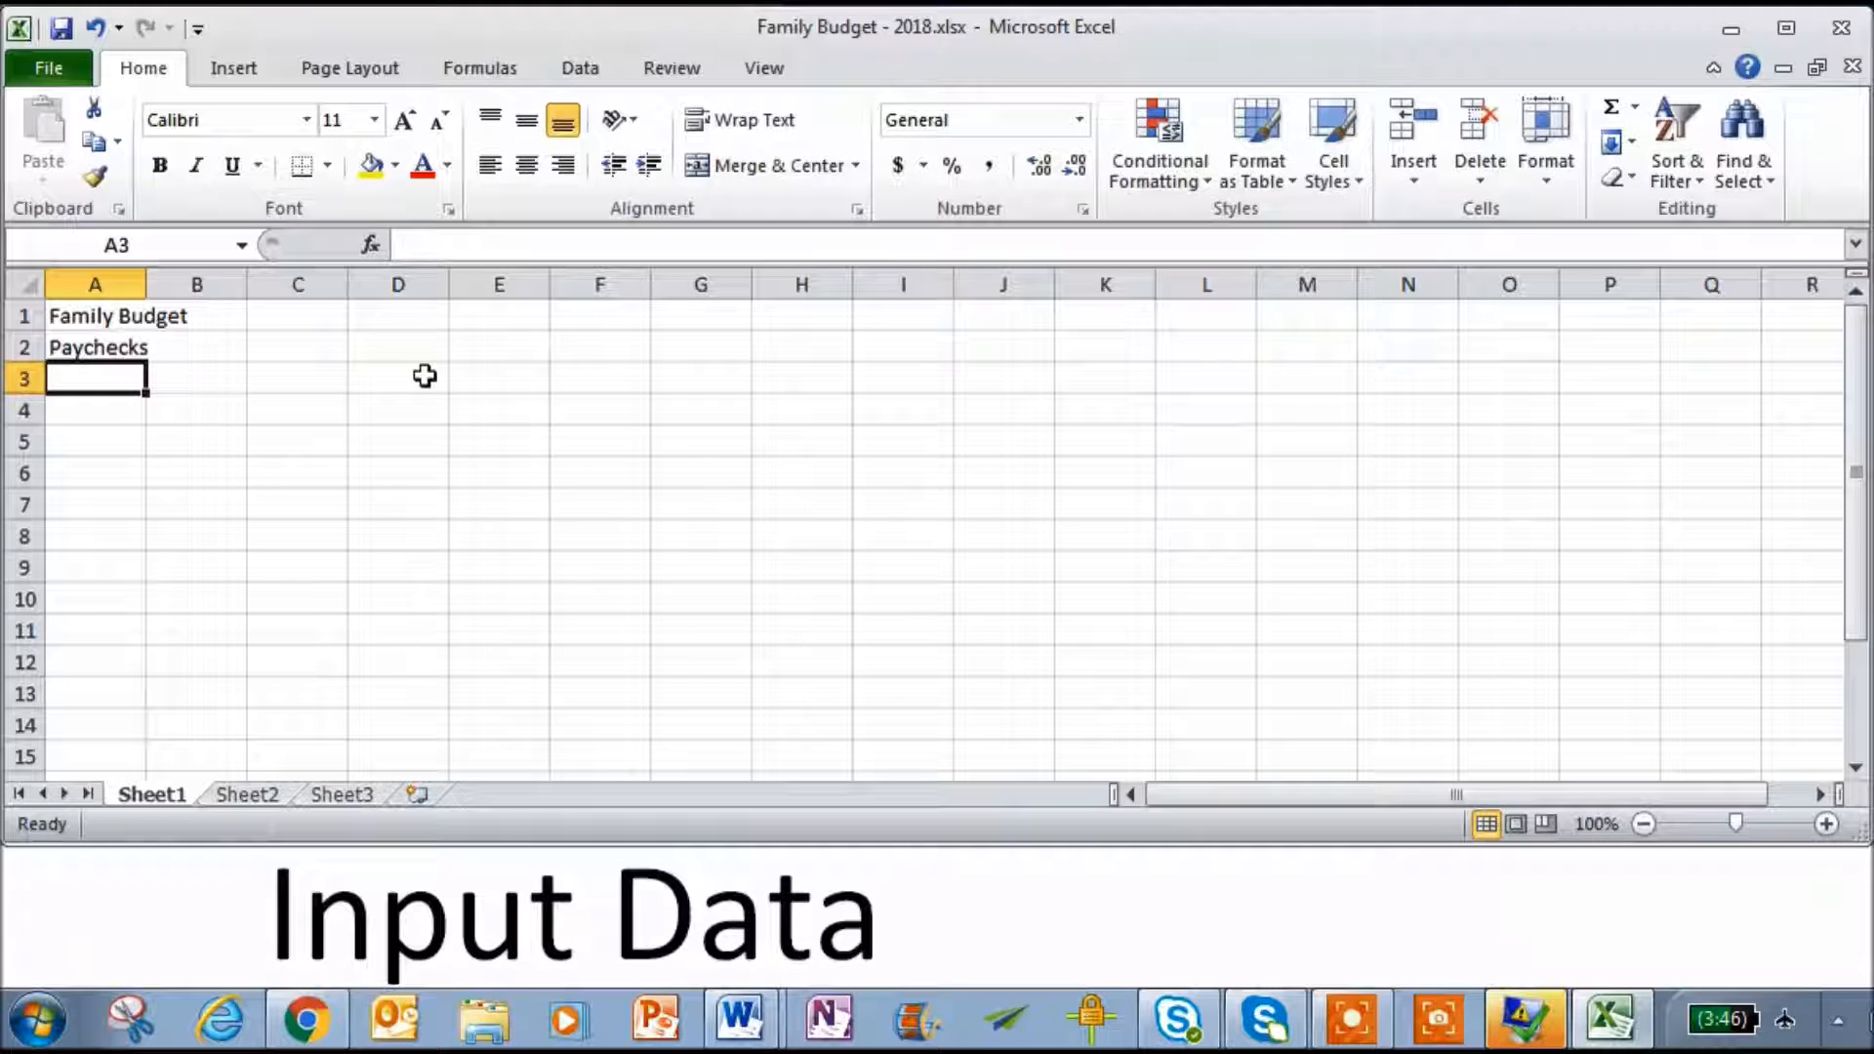
type("Bonus")
key("Return")
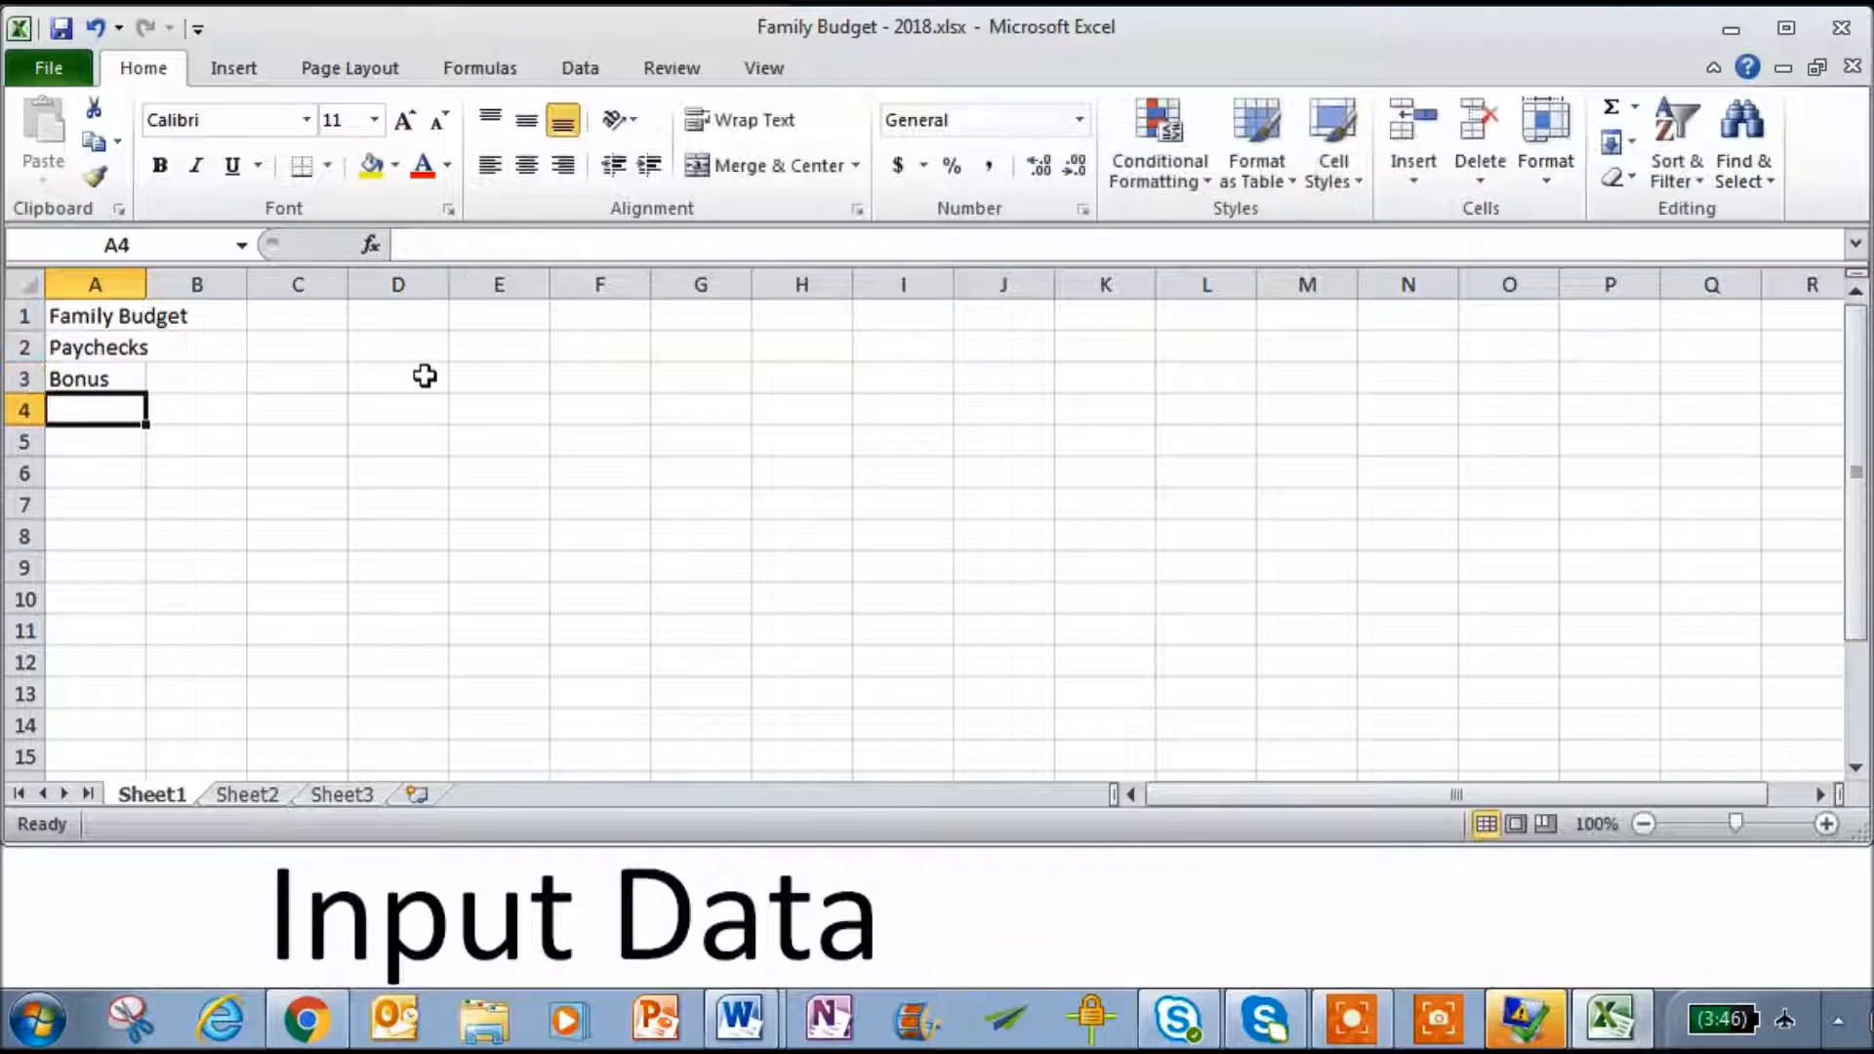
type("Mortgage")
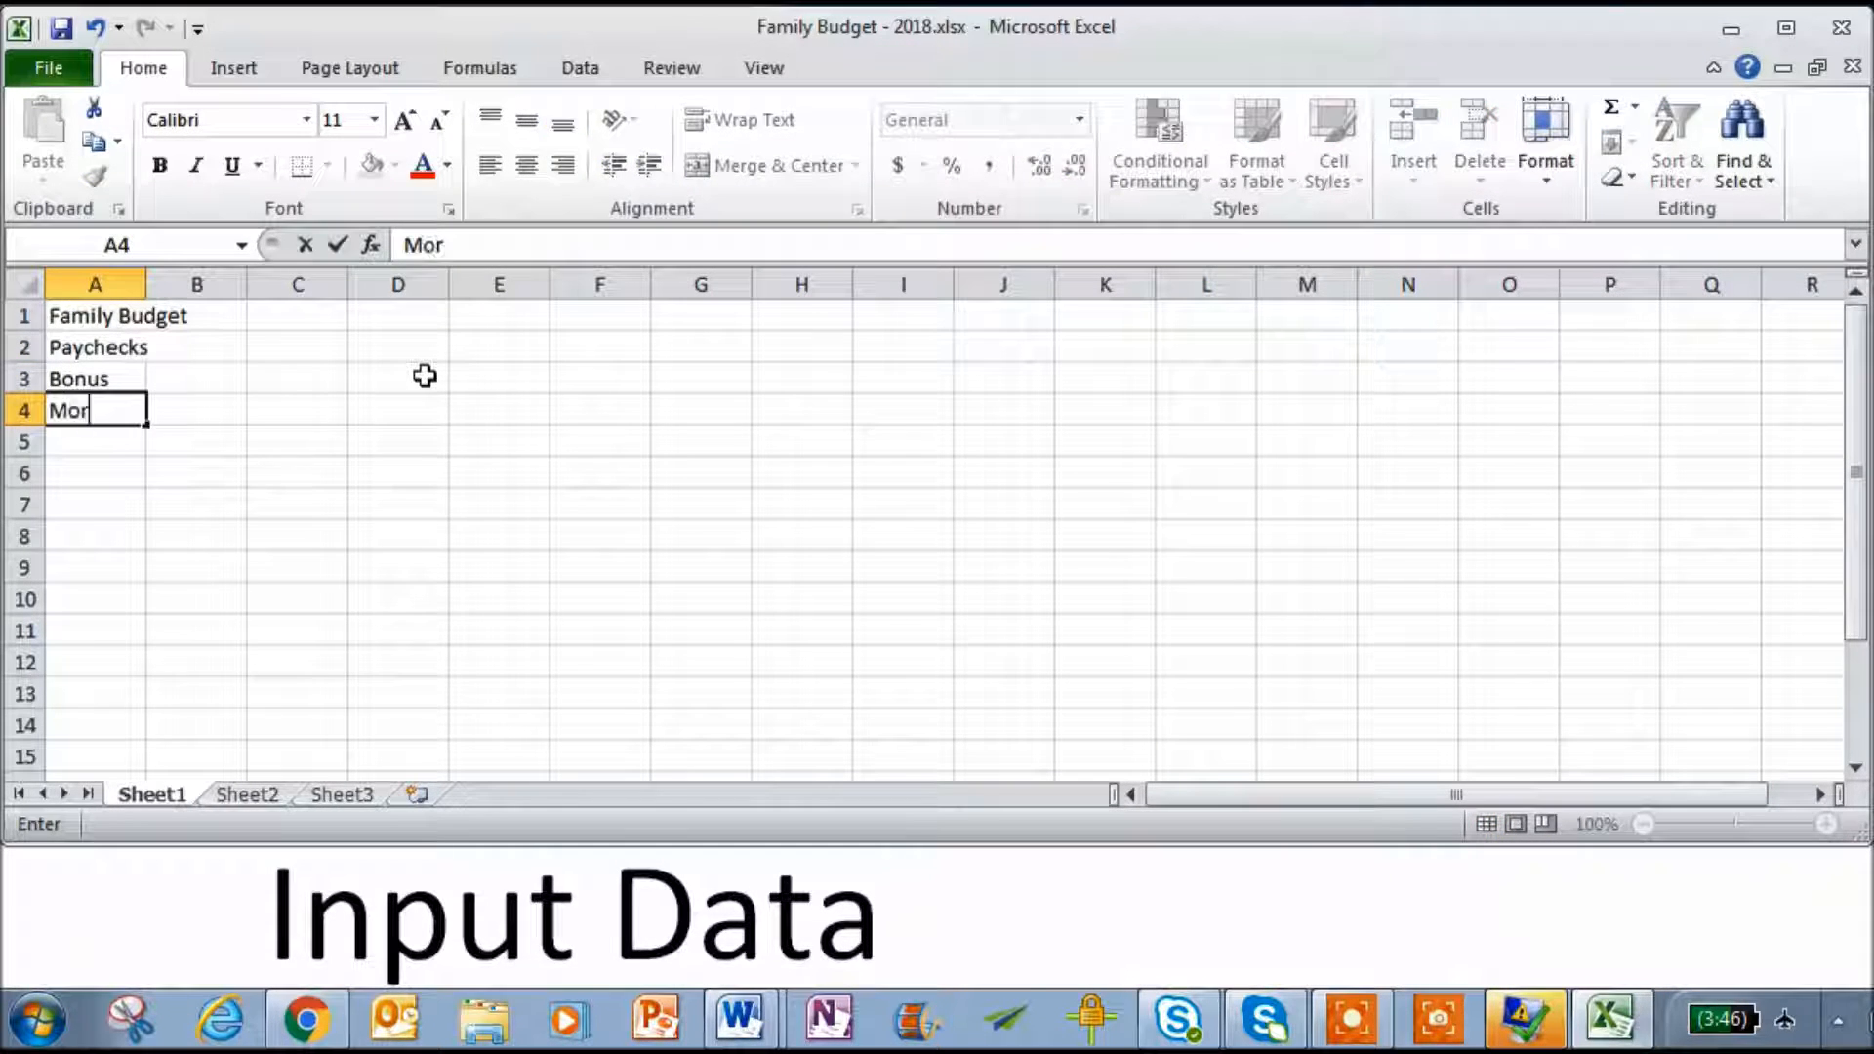
key("Return")
type("Utilities")
key("Return")
type("Car Payment")
key("Return")
type("Shopping")
key("Return")
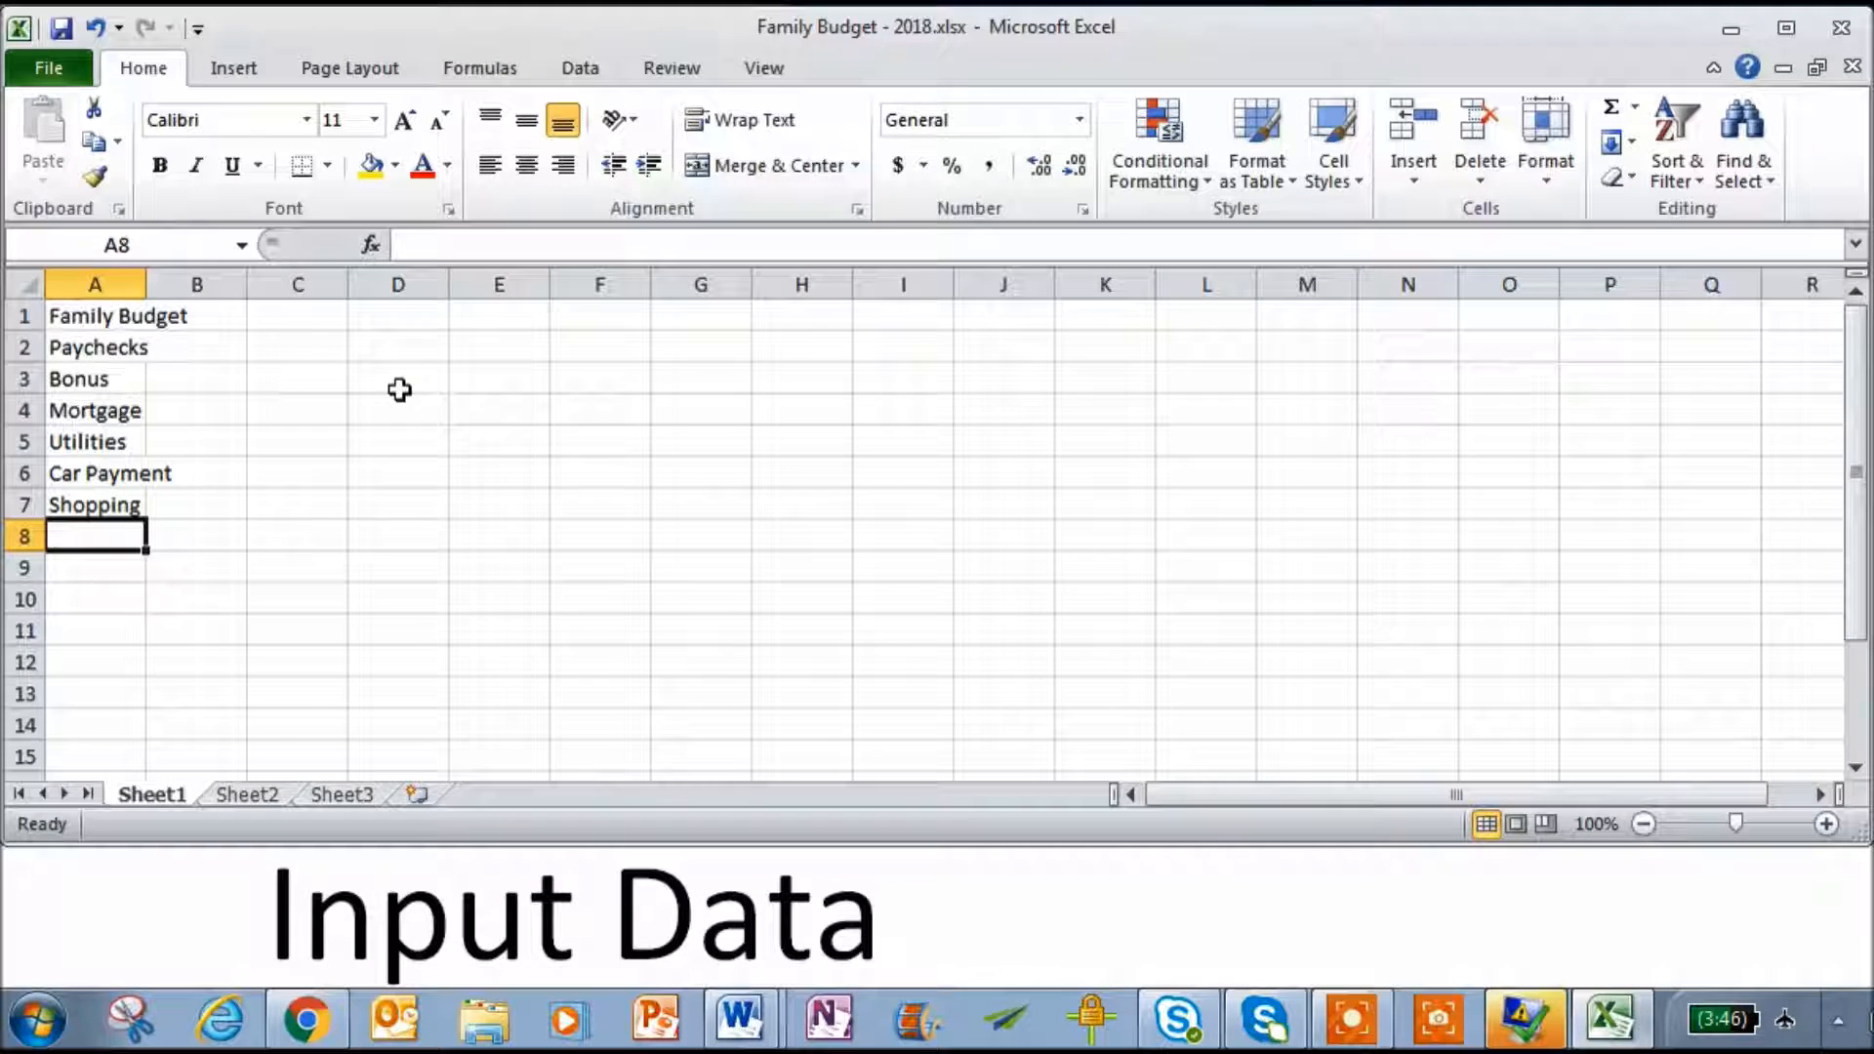
- Insert two blank rows above Paychecks and three blank rows above Mortgage
mouse_move(28, 347)
left_mouse_down()
mouse_move(54, 351)
mouse_move(39, 381)
left_mouse_up()
right_click(36, 366)
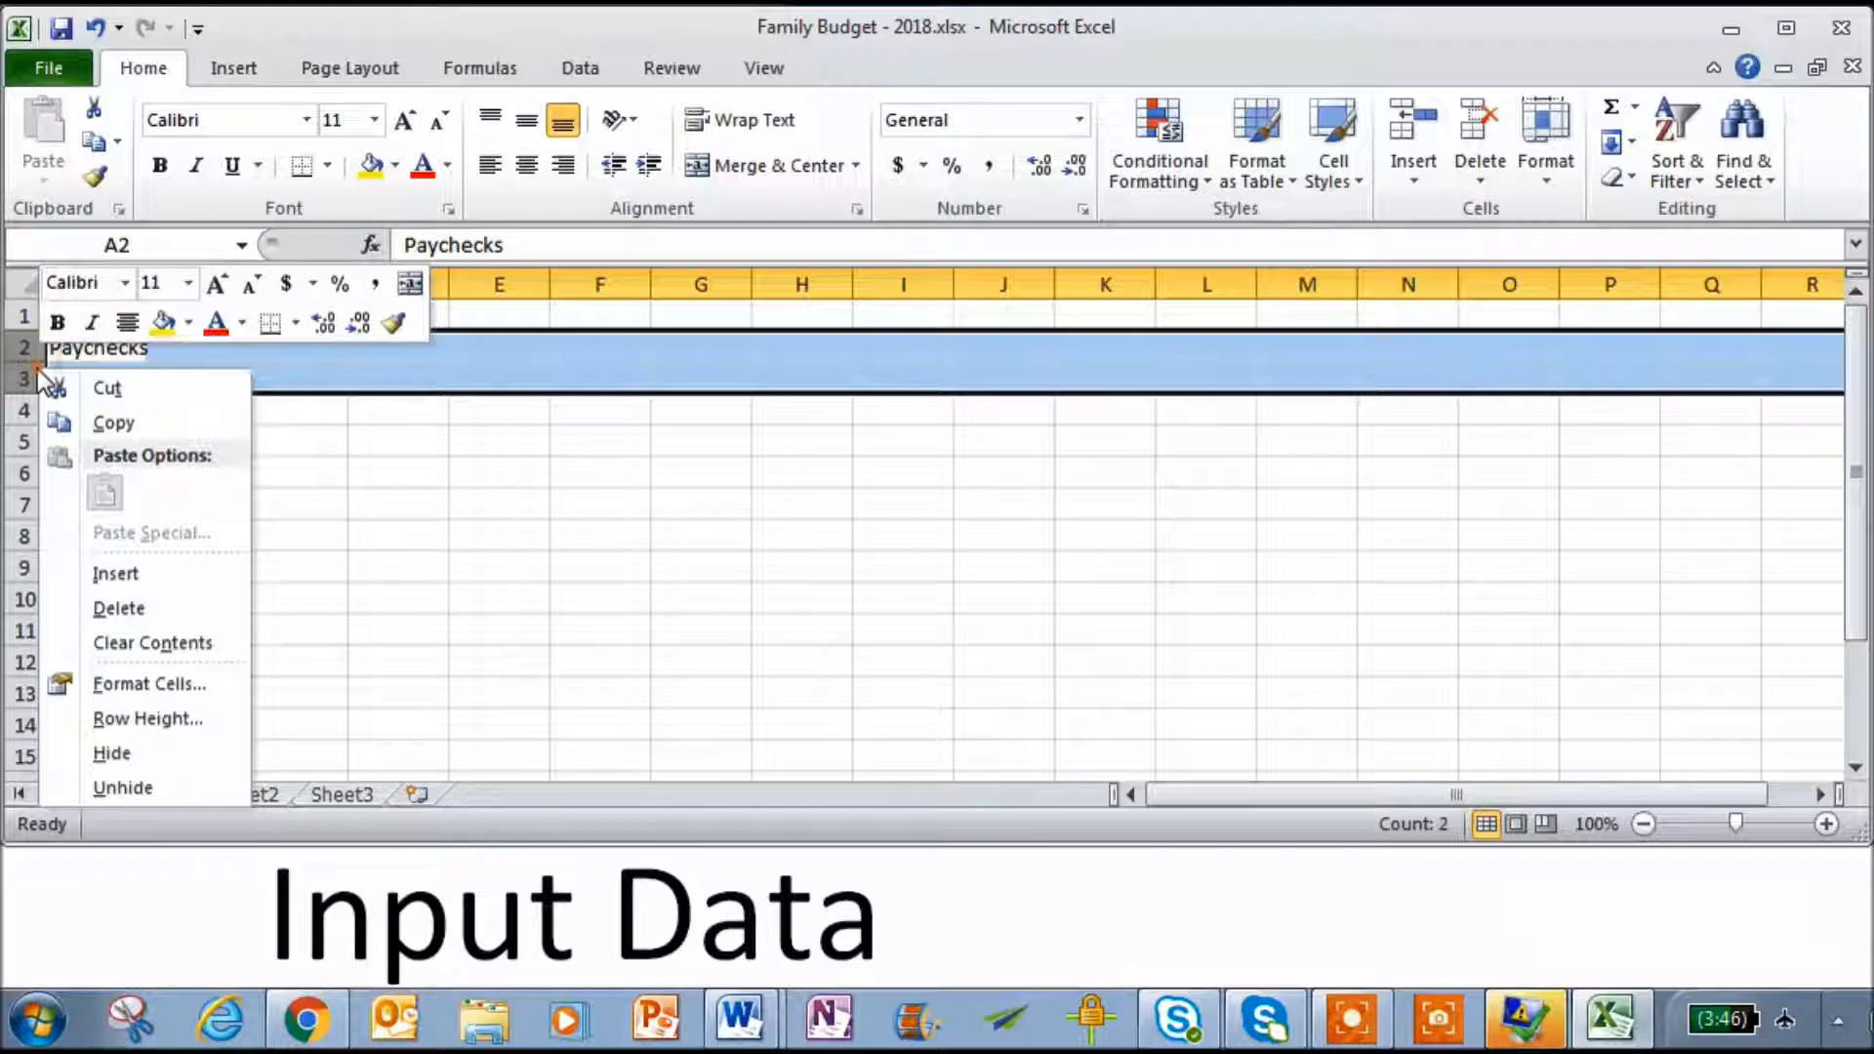
left_click(141, 578)
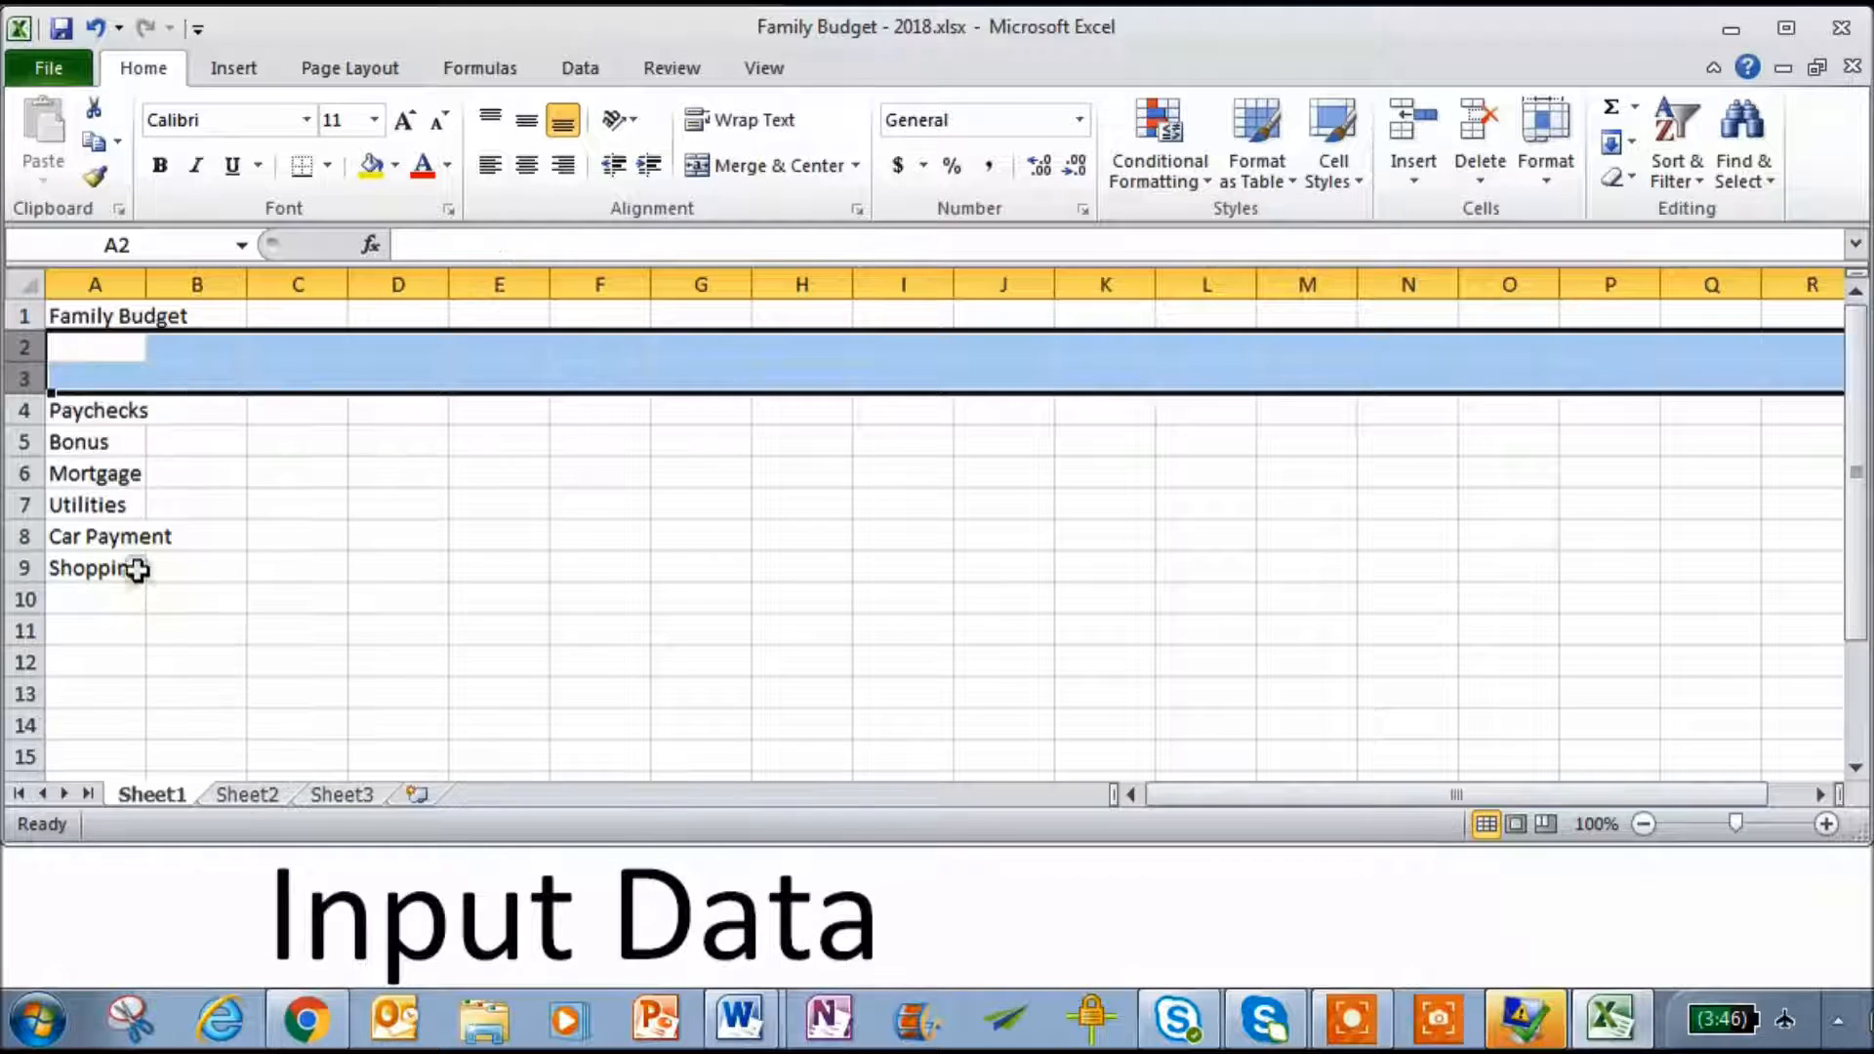
left_click_drag(28, 473, 26, 539)
right_click(25, 540)
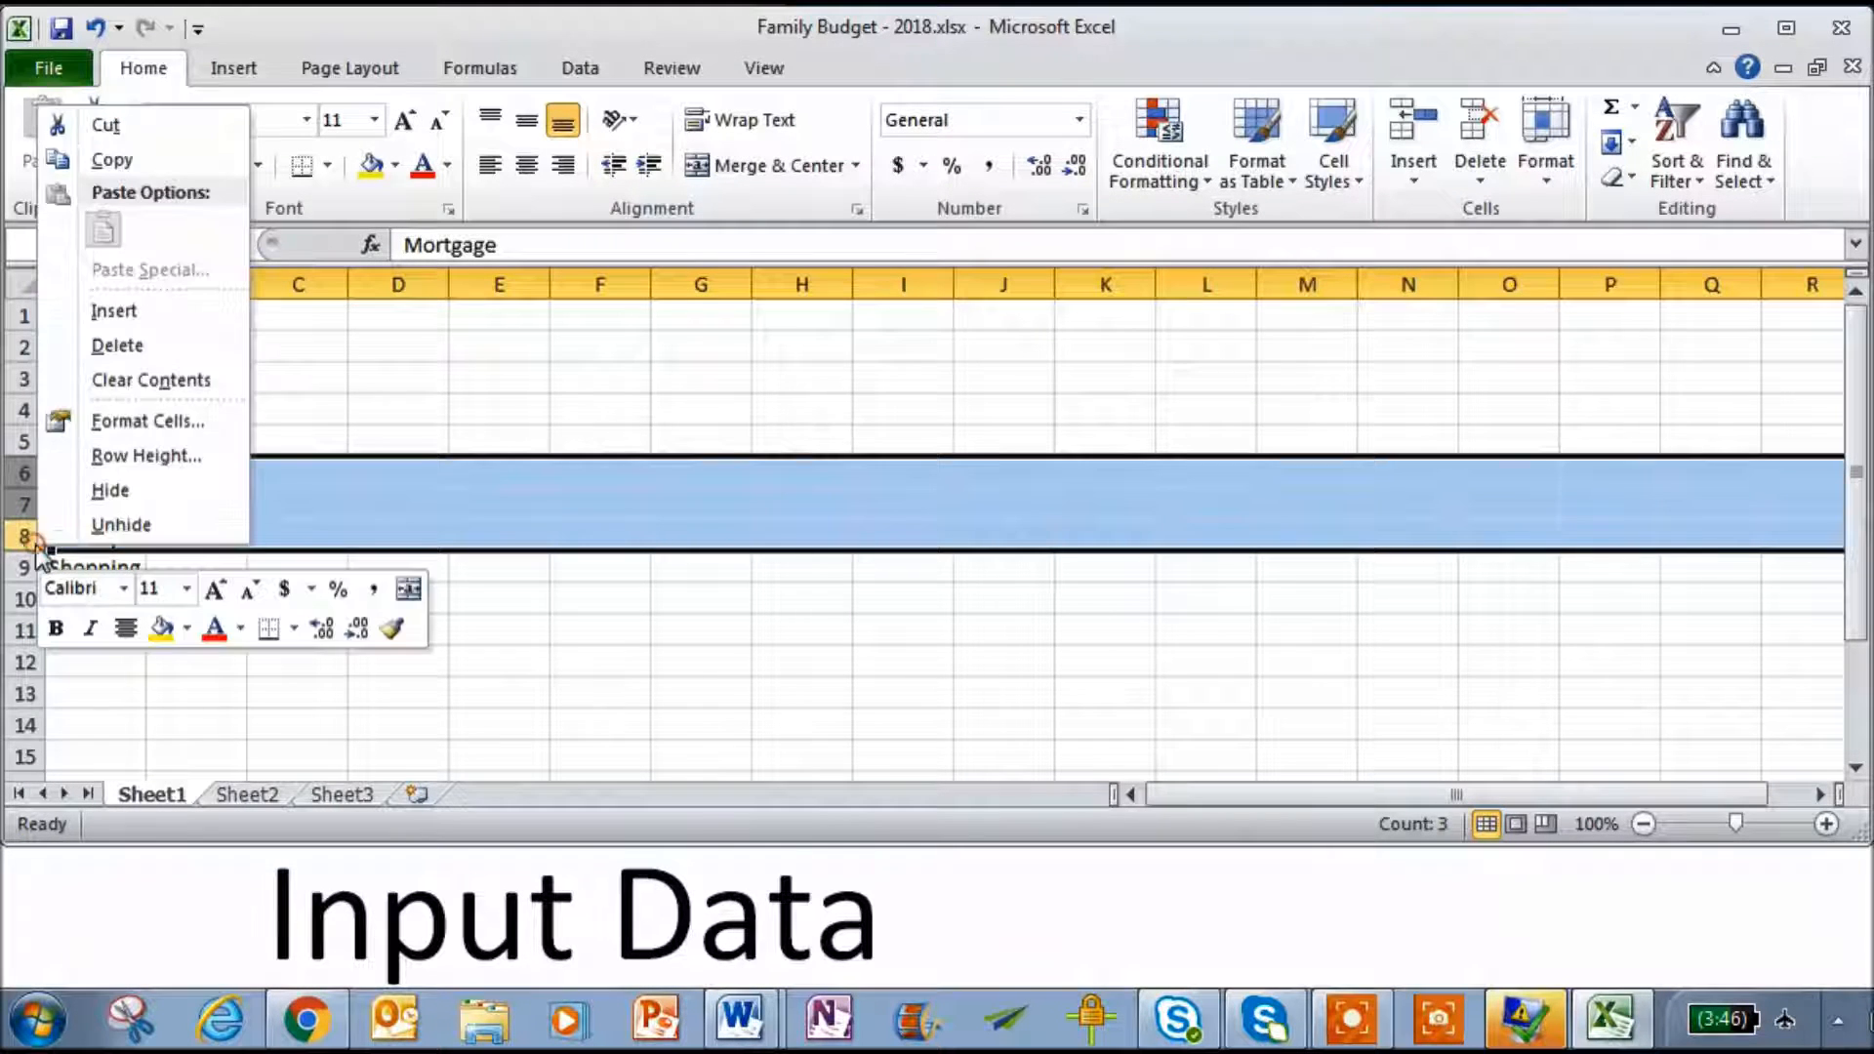
left_click(127, 309)
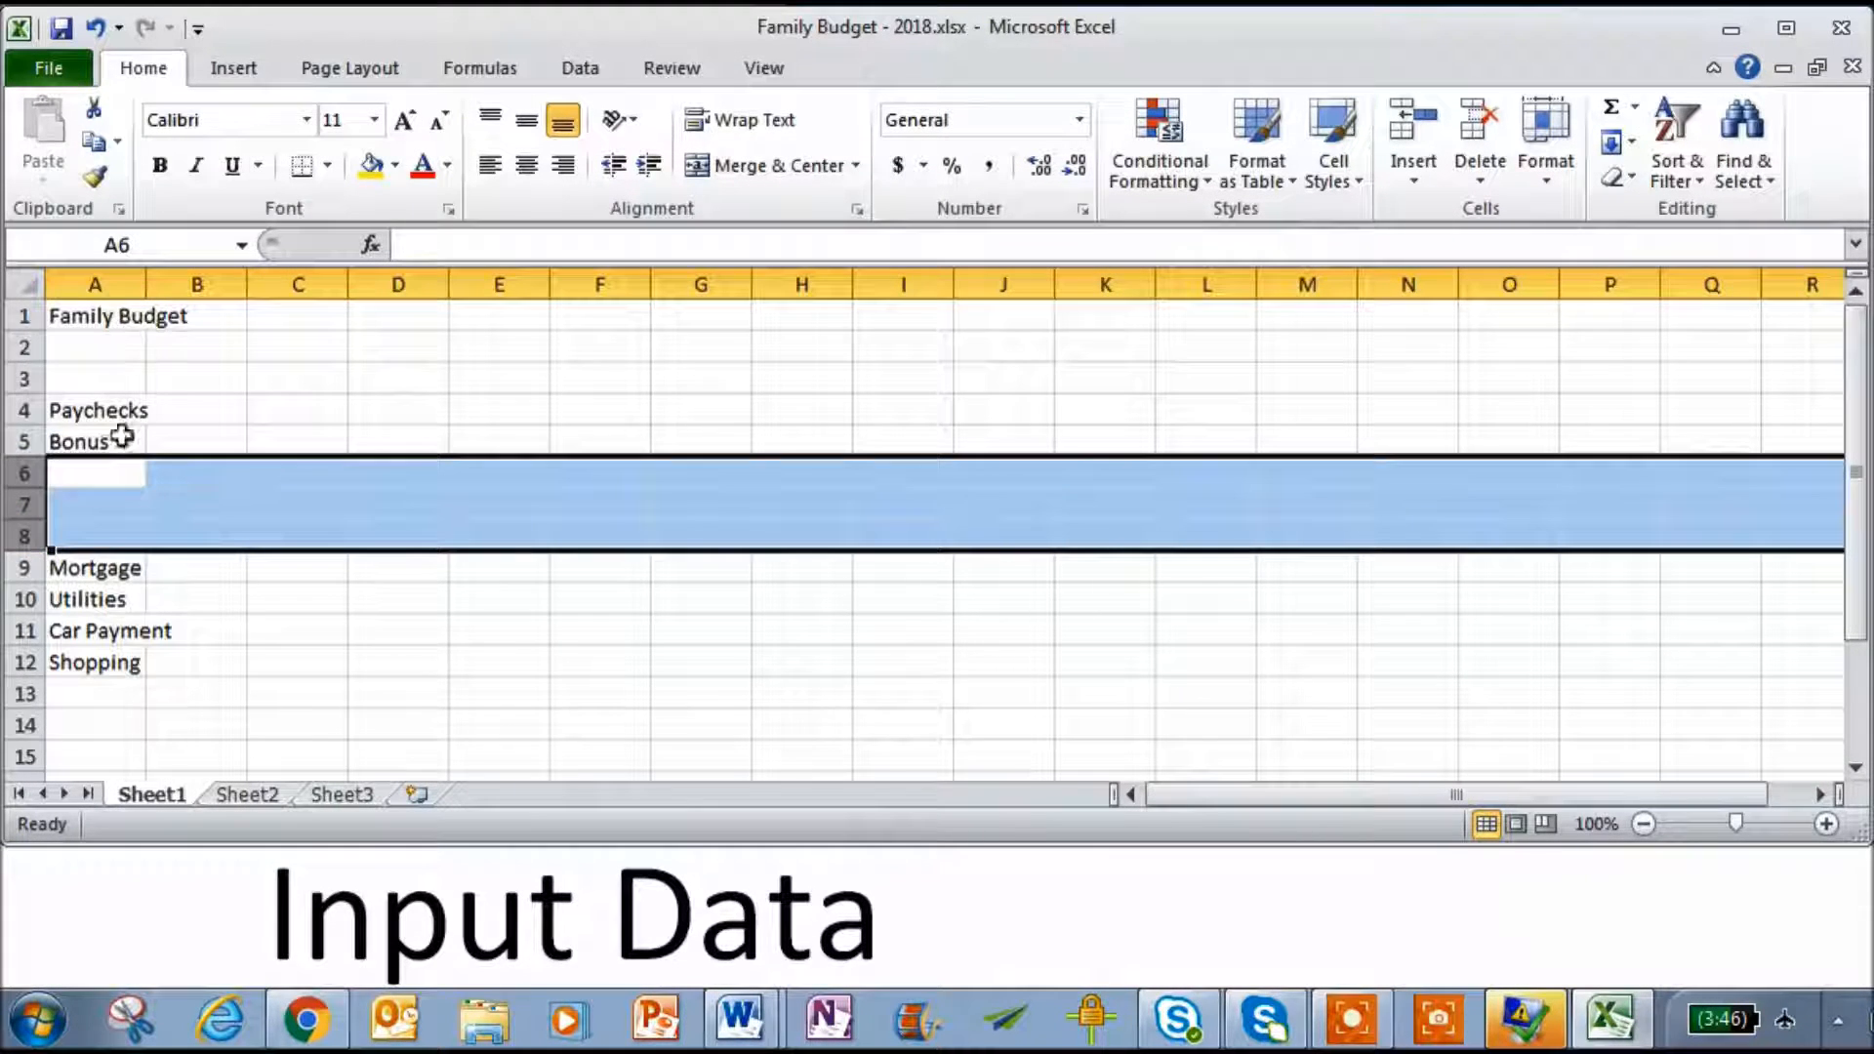
- Add the label TOTAL INCOME in A6 below Bonus and TOTAL EXPENSE in A13 below Shopping
left_click(103, 474)
type("TOTAL INCOME")
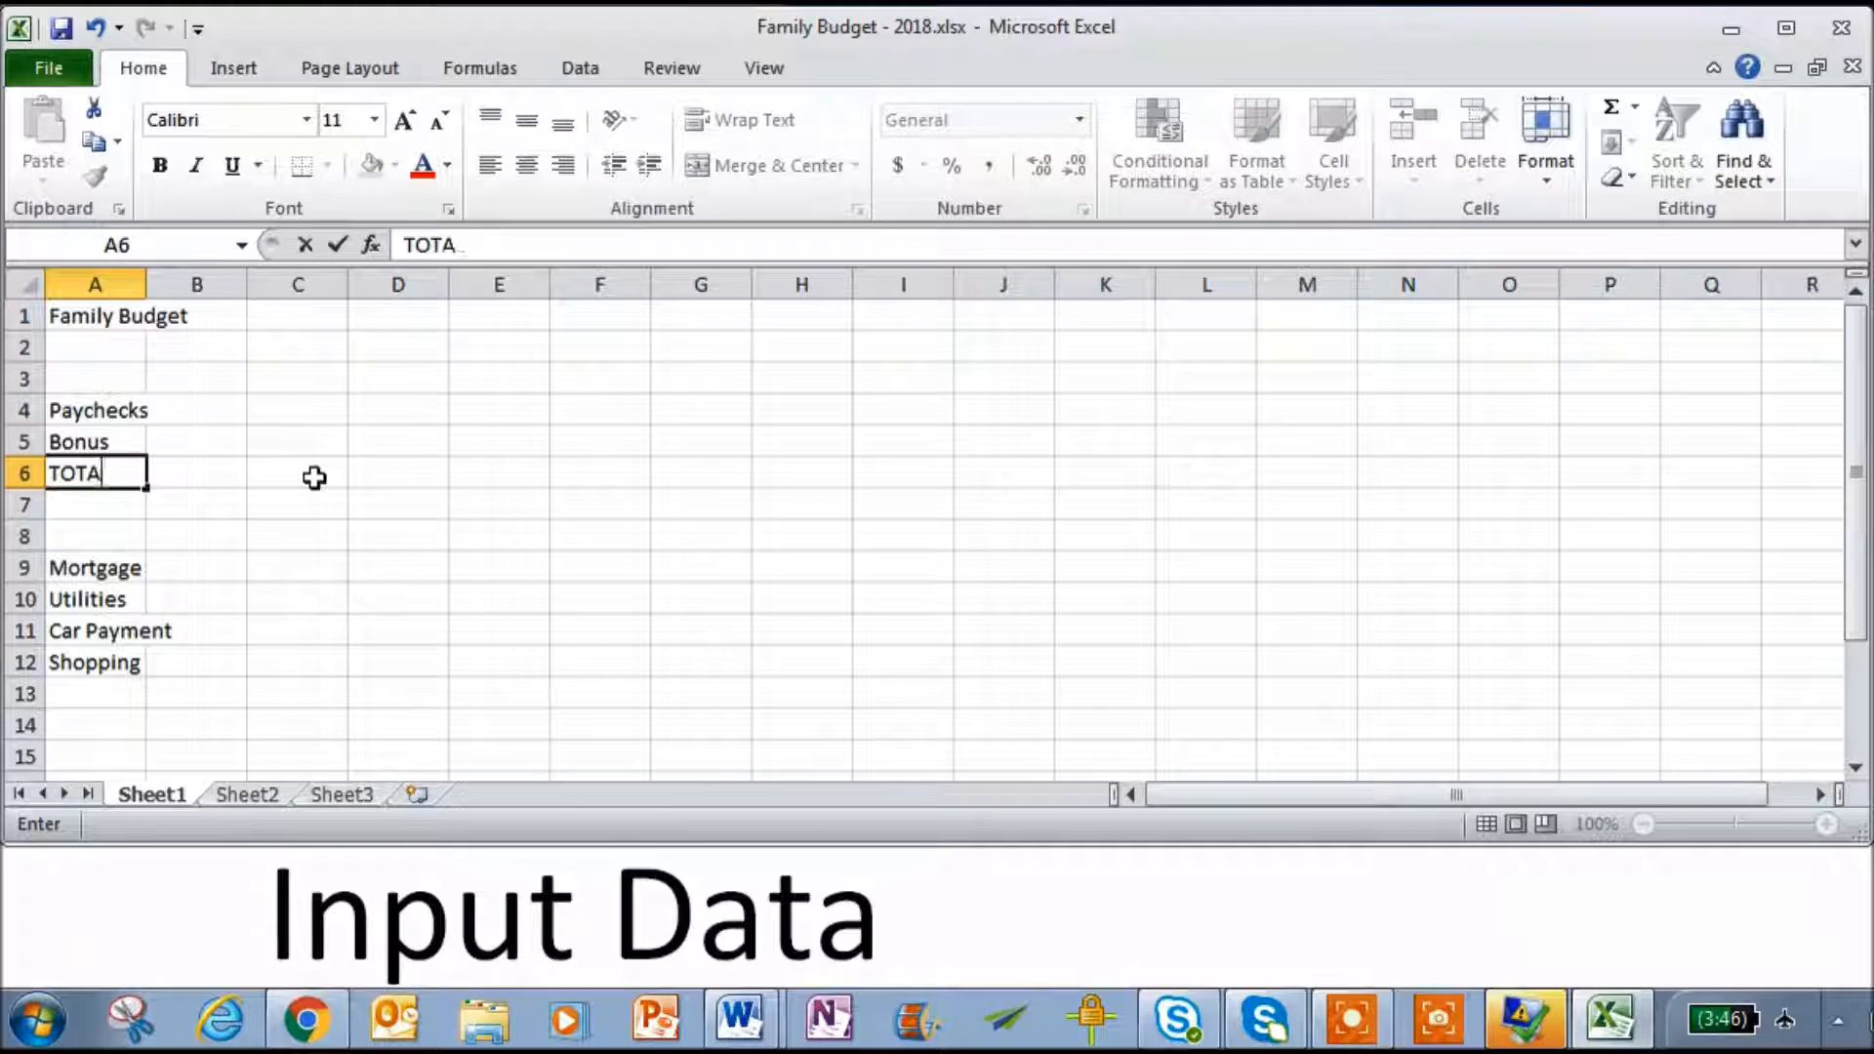
key("Return")
key("Return")
key("Down")
key("Down")
key("Down")
key("Down")
key("Down")
type("TOTAL EXPENSE")
key("Return")
- Enter the label REMAINING in cell A15, leaving one blank row below TOTAL EXPENSE
key("Return")
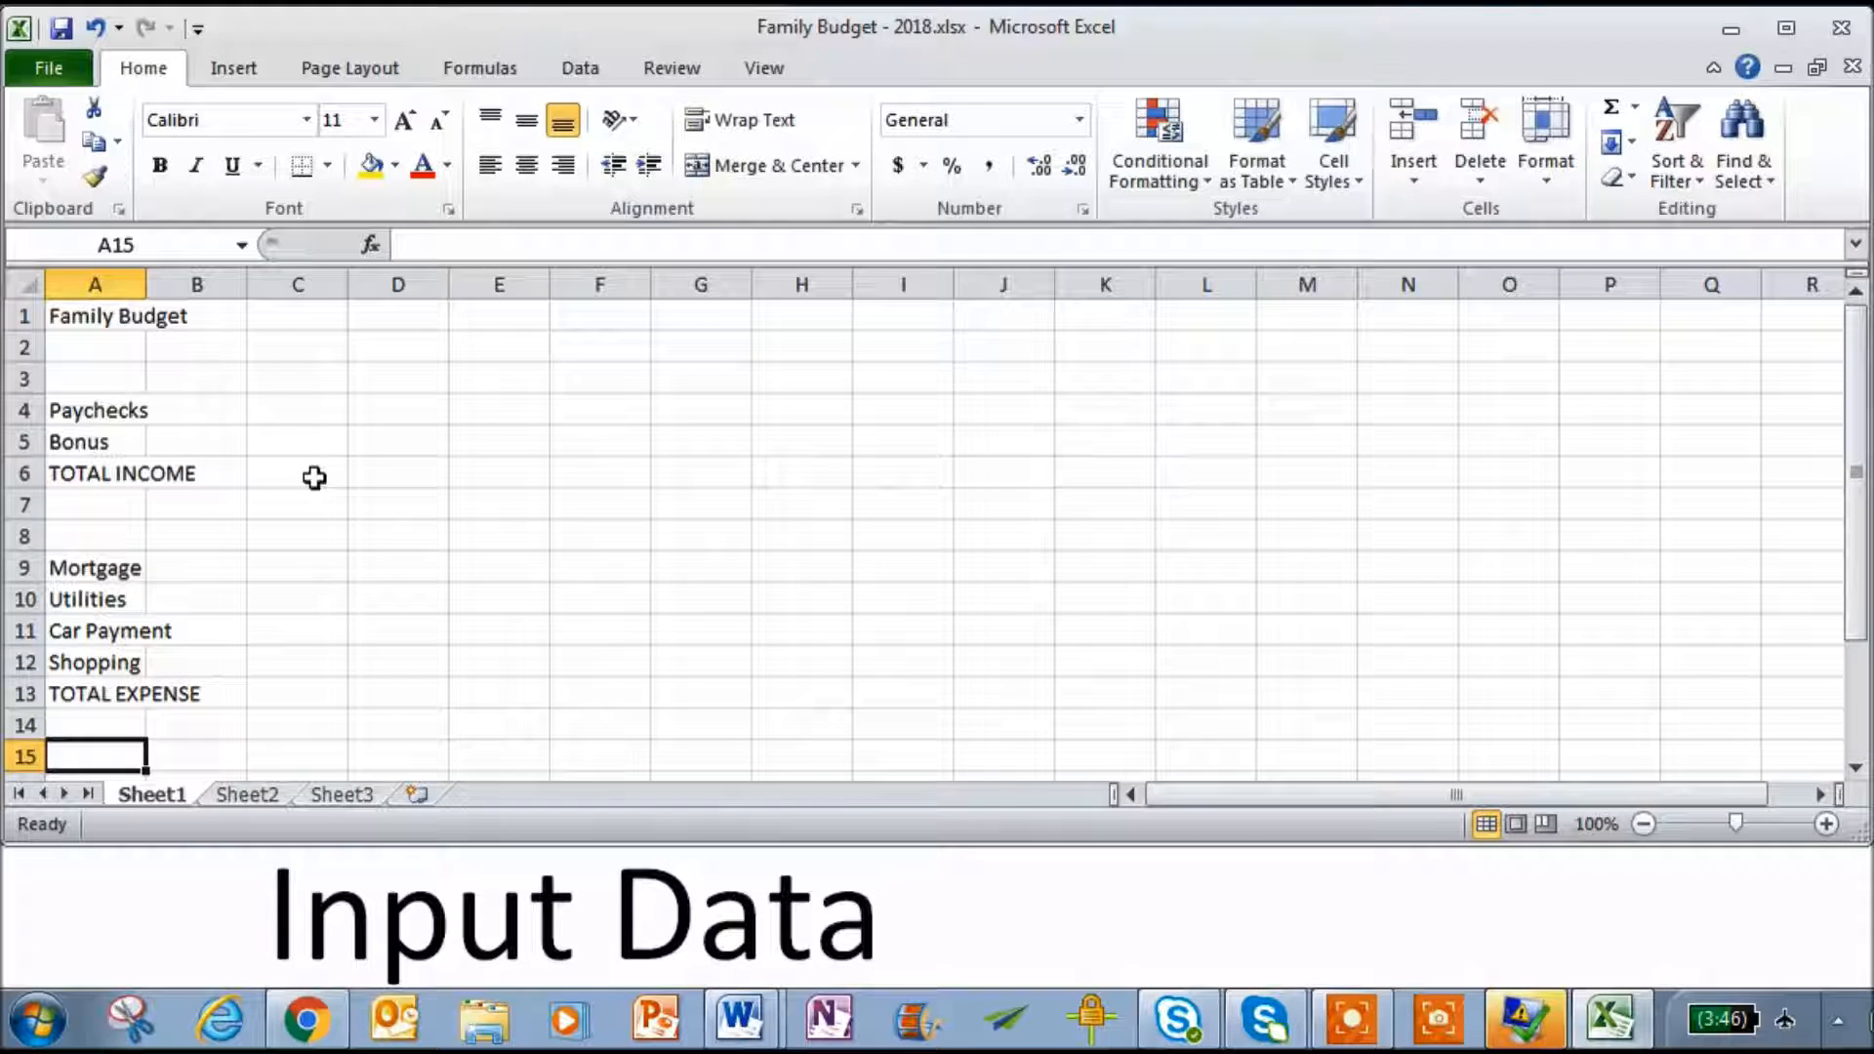
type("REE")
type("AINING")
left_click(260, 438)
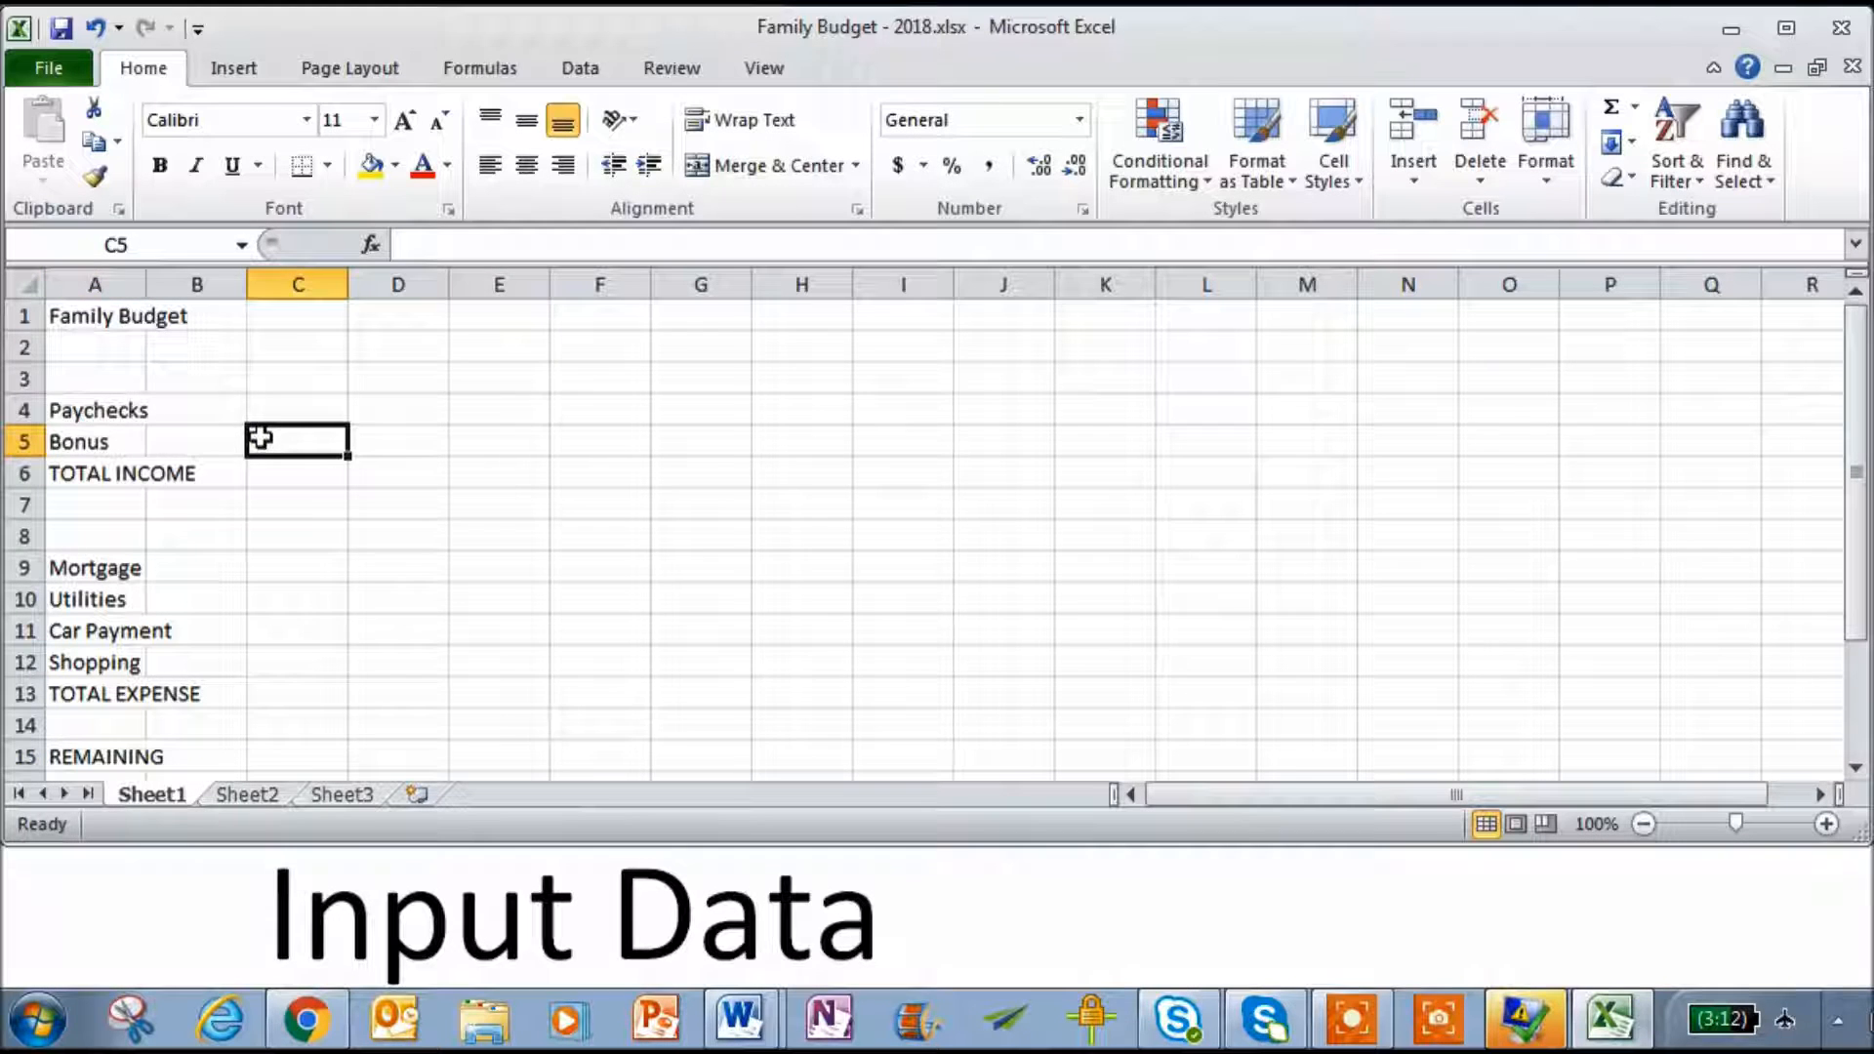
- Enter January in B3 and autofill the month headings across row 3 through December in M3
left_click(216, 382)
type("January")
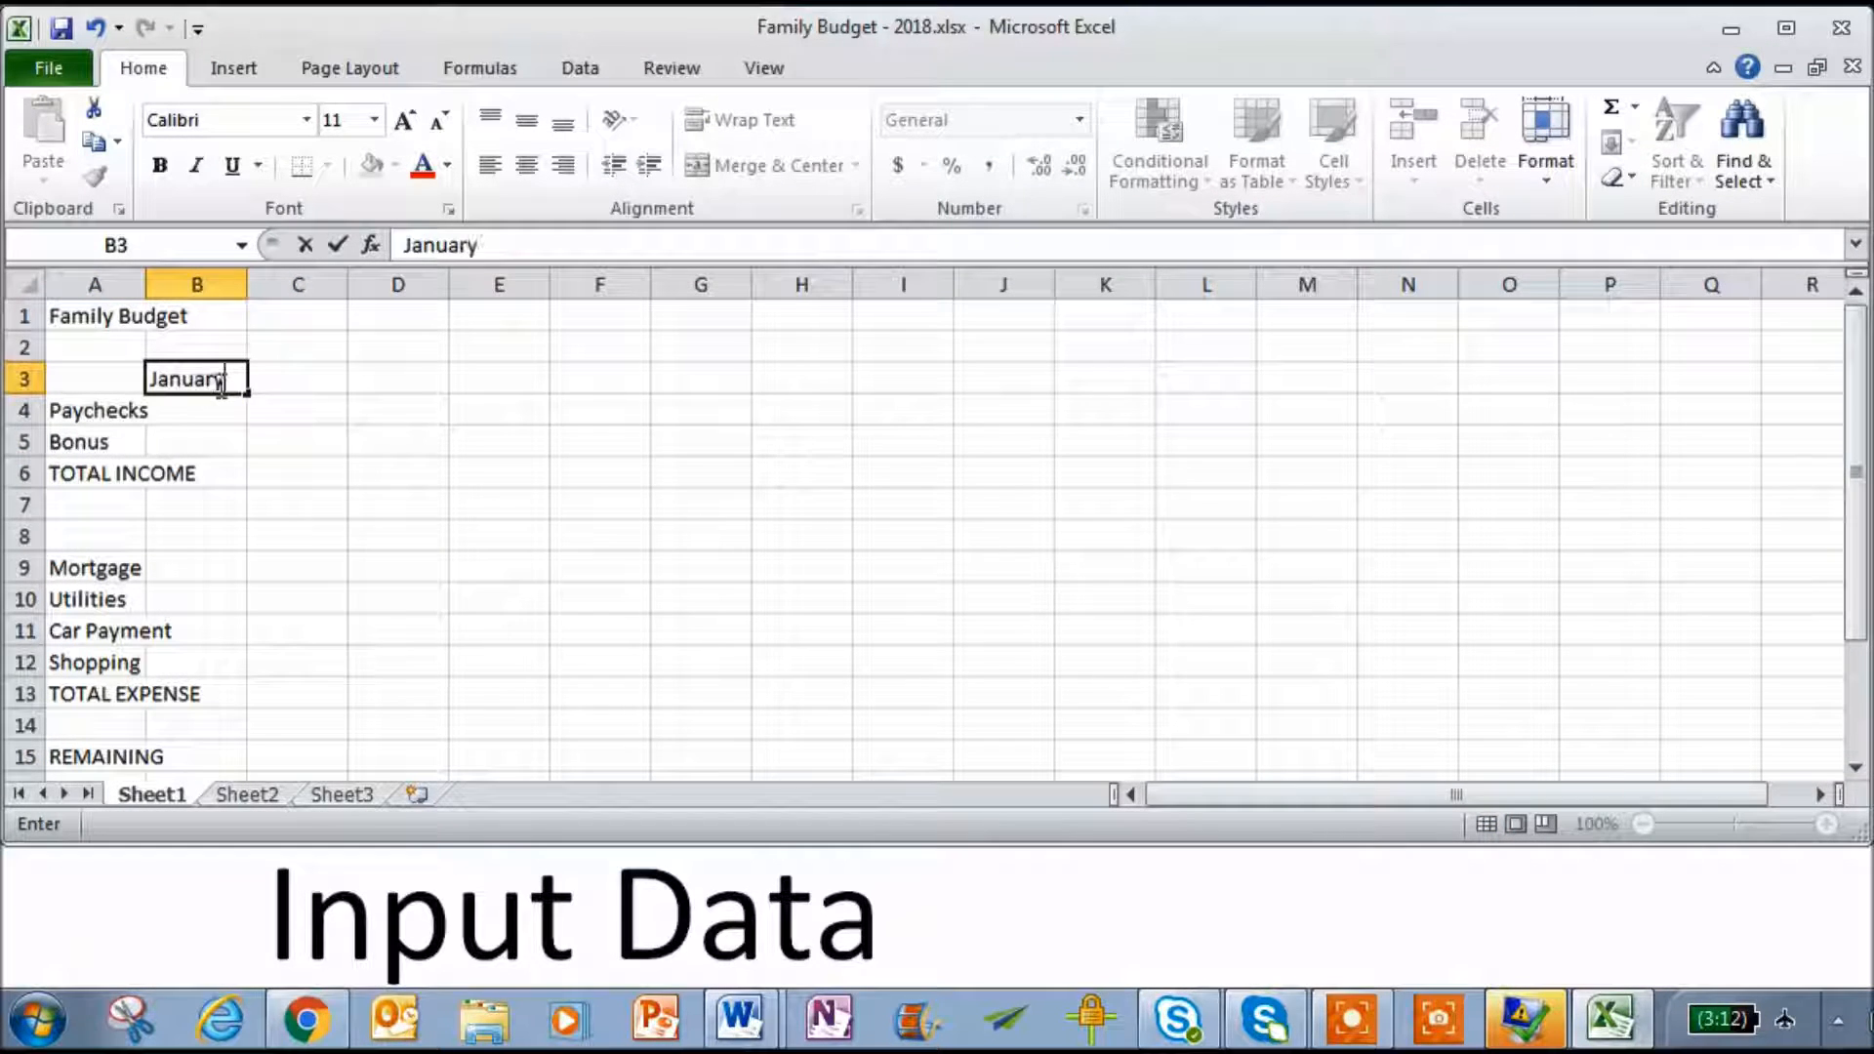
key("Return")
left_click(210, 381)
left_click_drag(248, 398, 1332, 359)
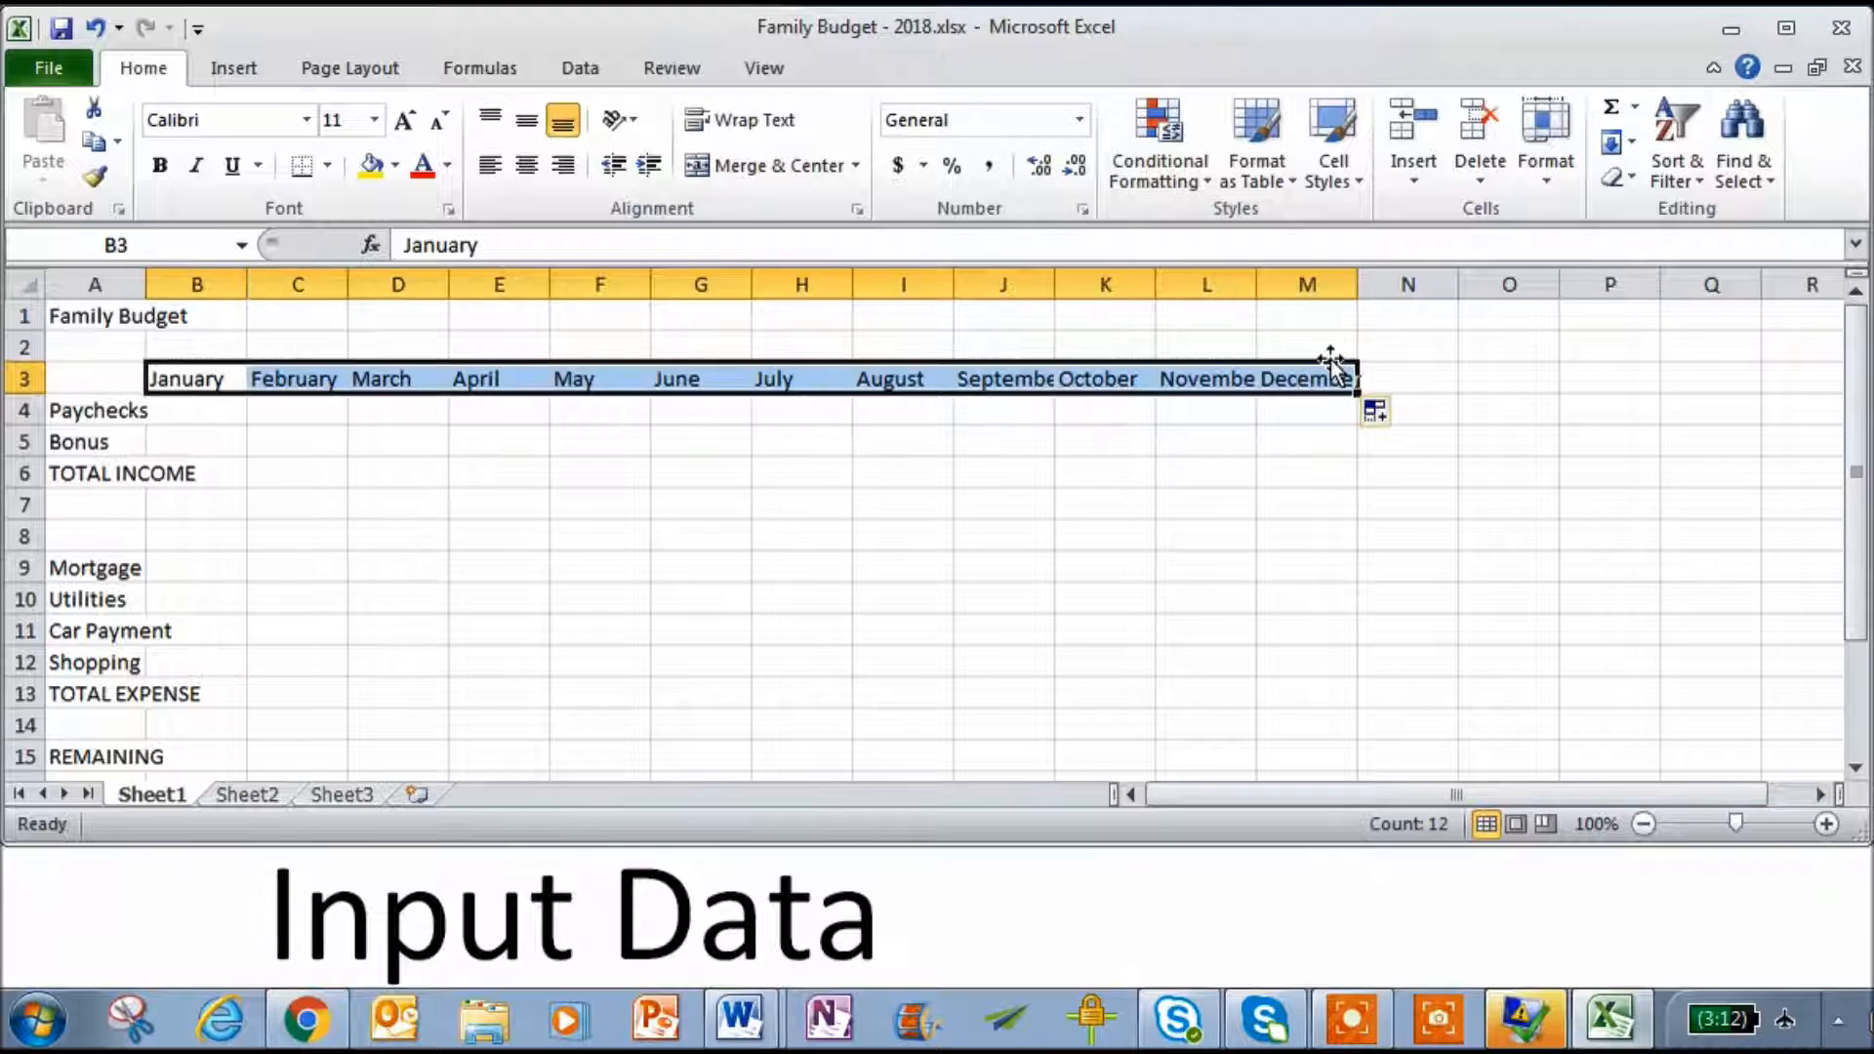
- Add the column heading TOTAL in N3 after December
left_click(1384, 378)
type("TOTAL")
key("Return")
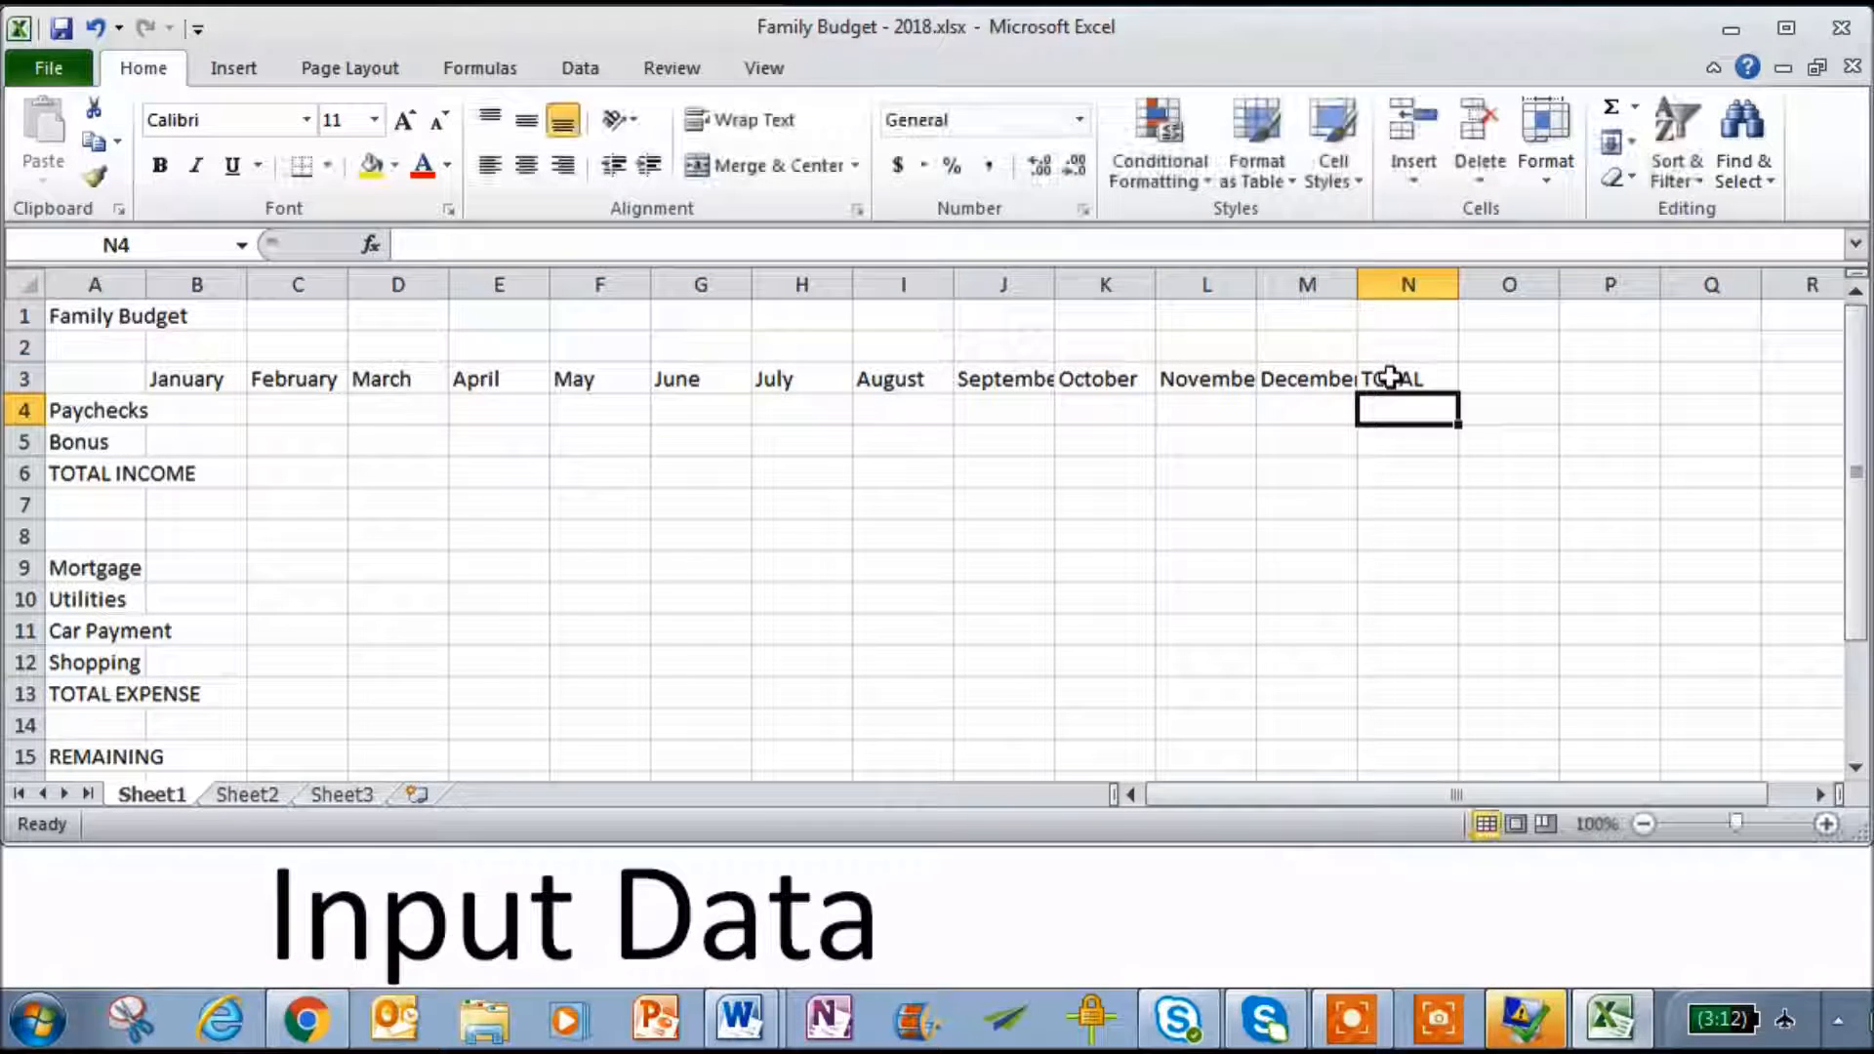
- Enter the January income amounts: 5000 for Paychecks in B4 and 1000 for Bonus in B5
left_click(203, 405)
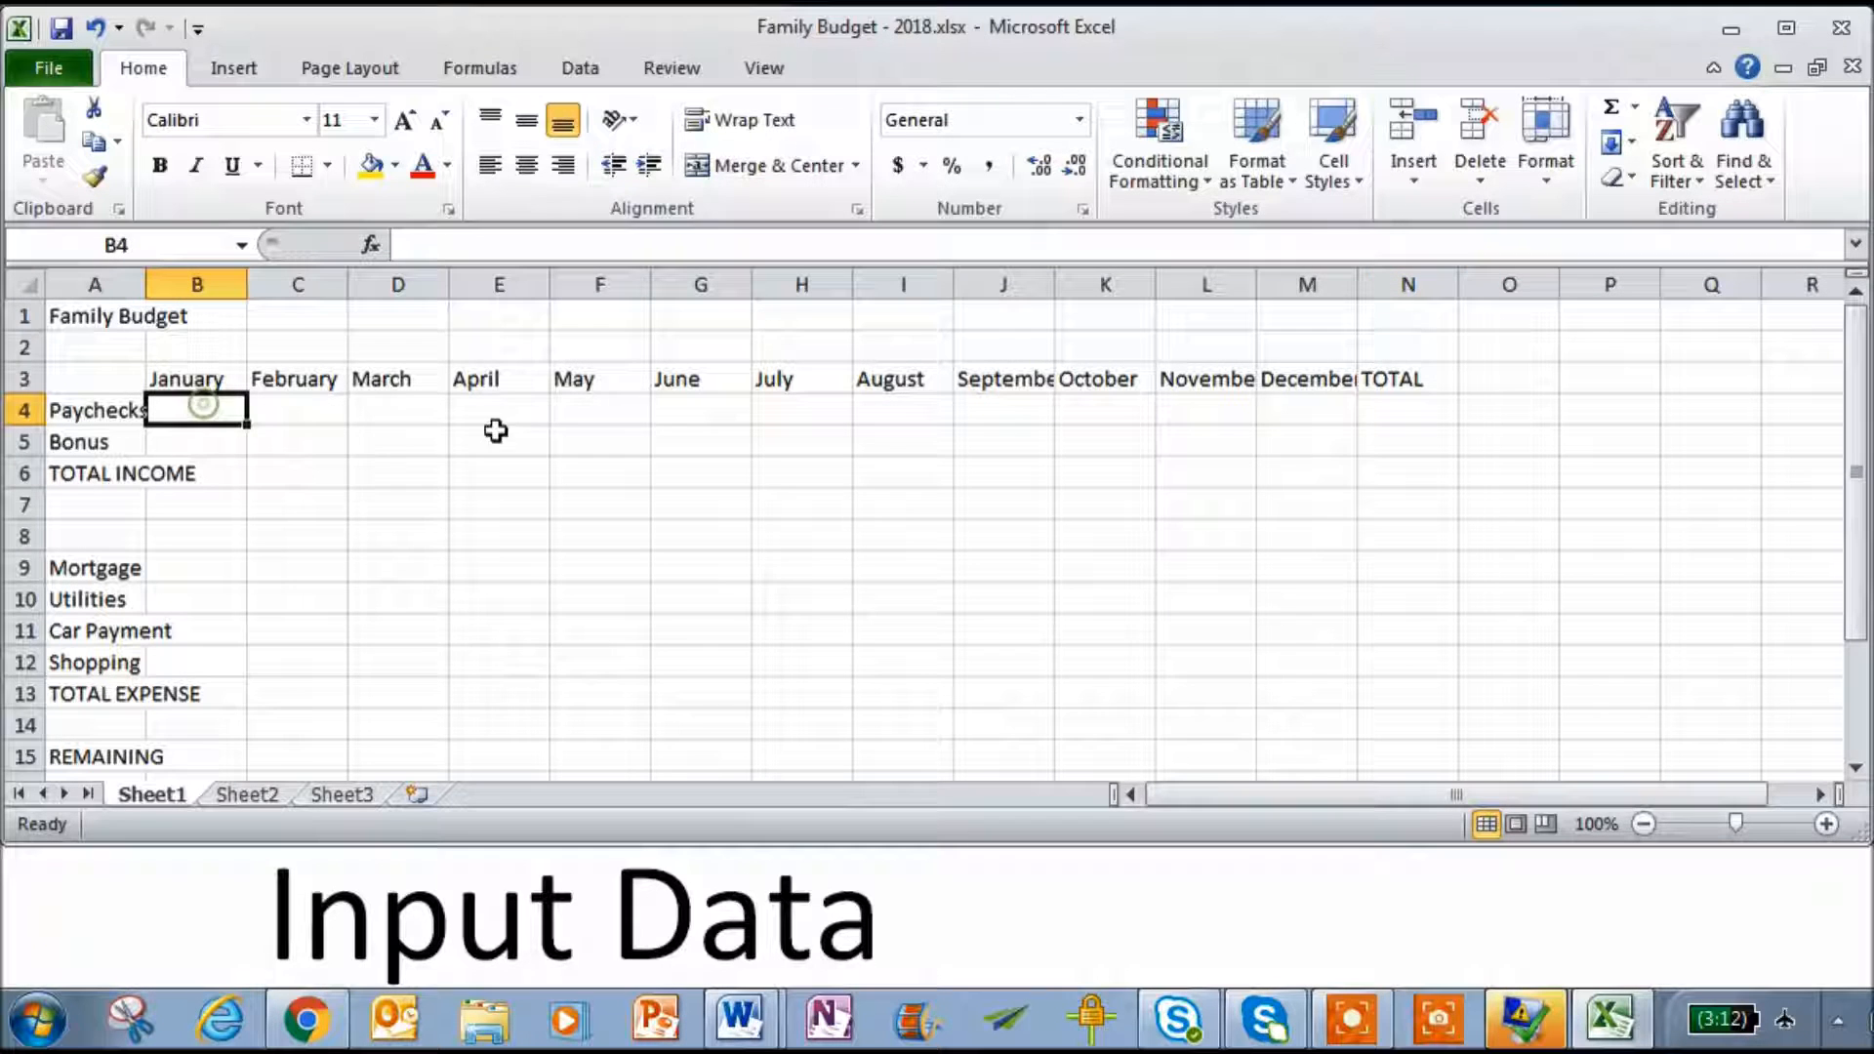
type("5000")
key("Return")
type("100")
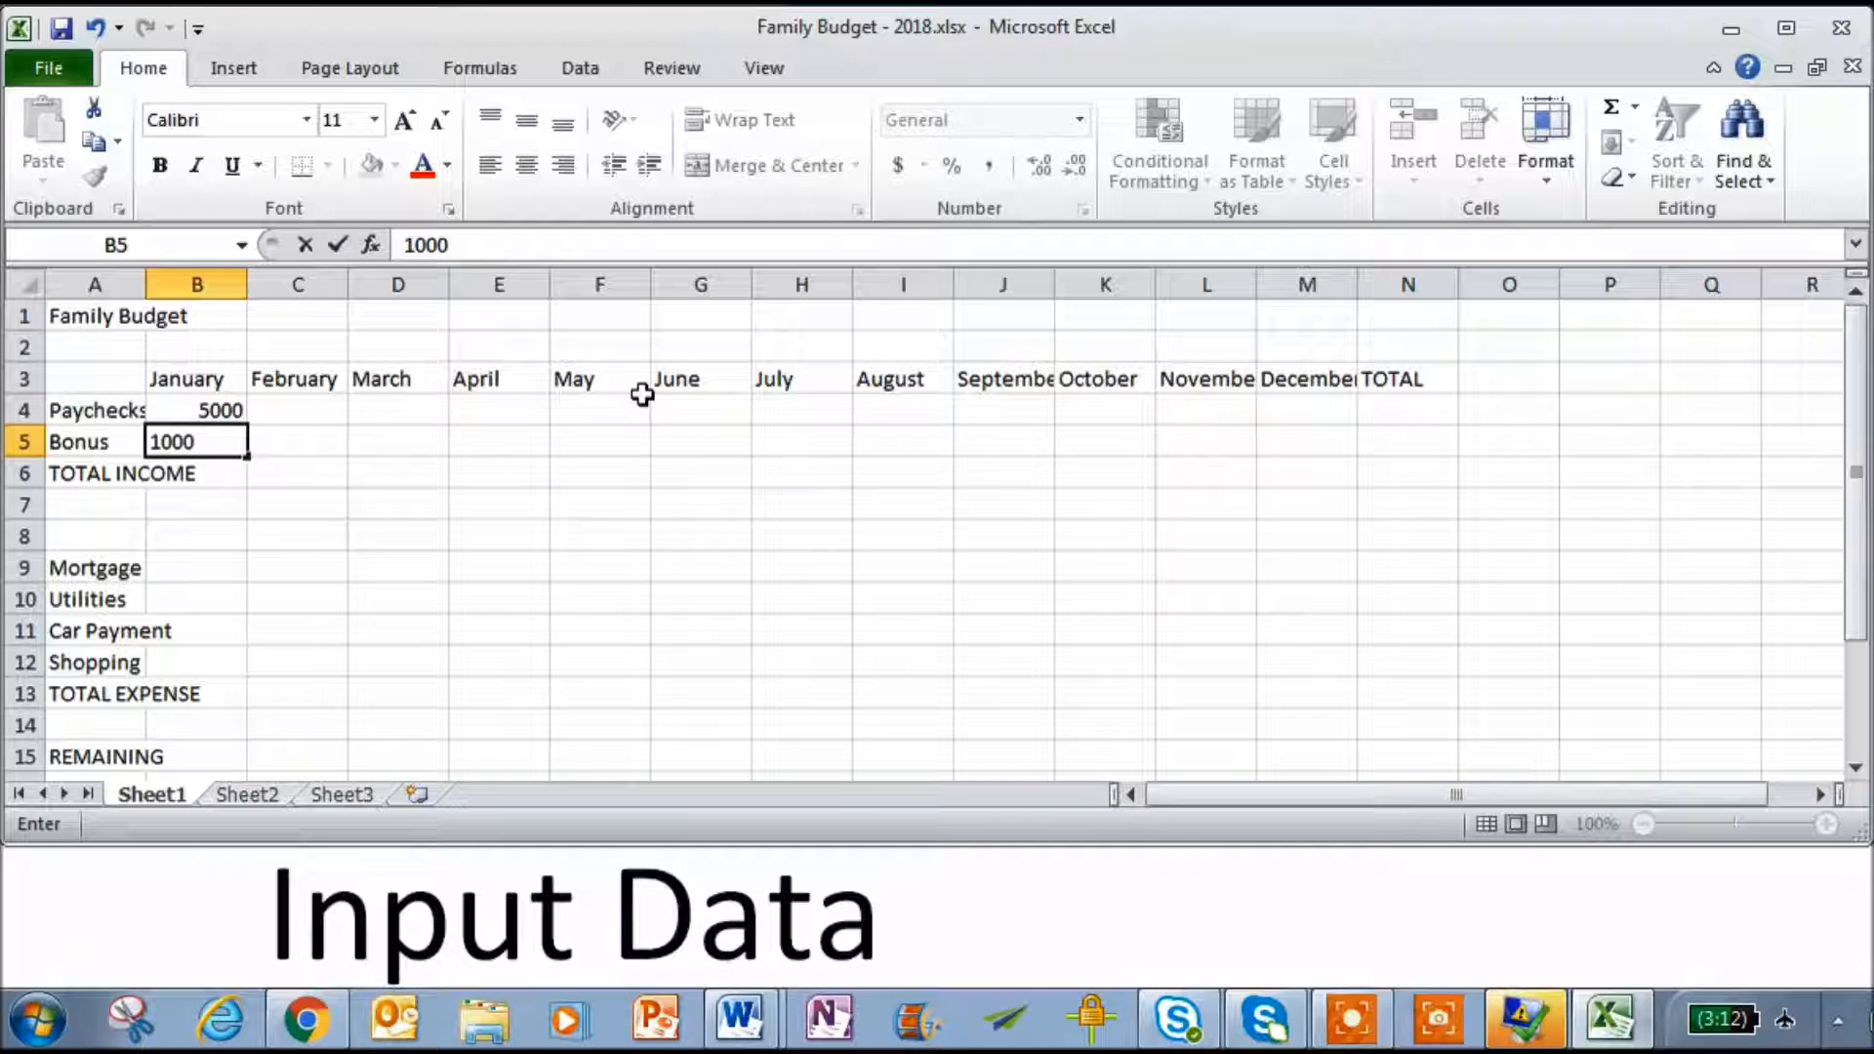
key("Return")
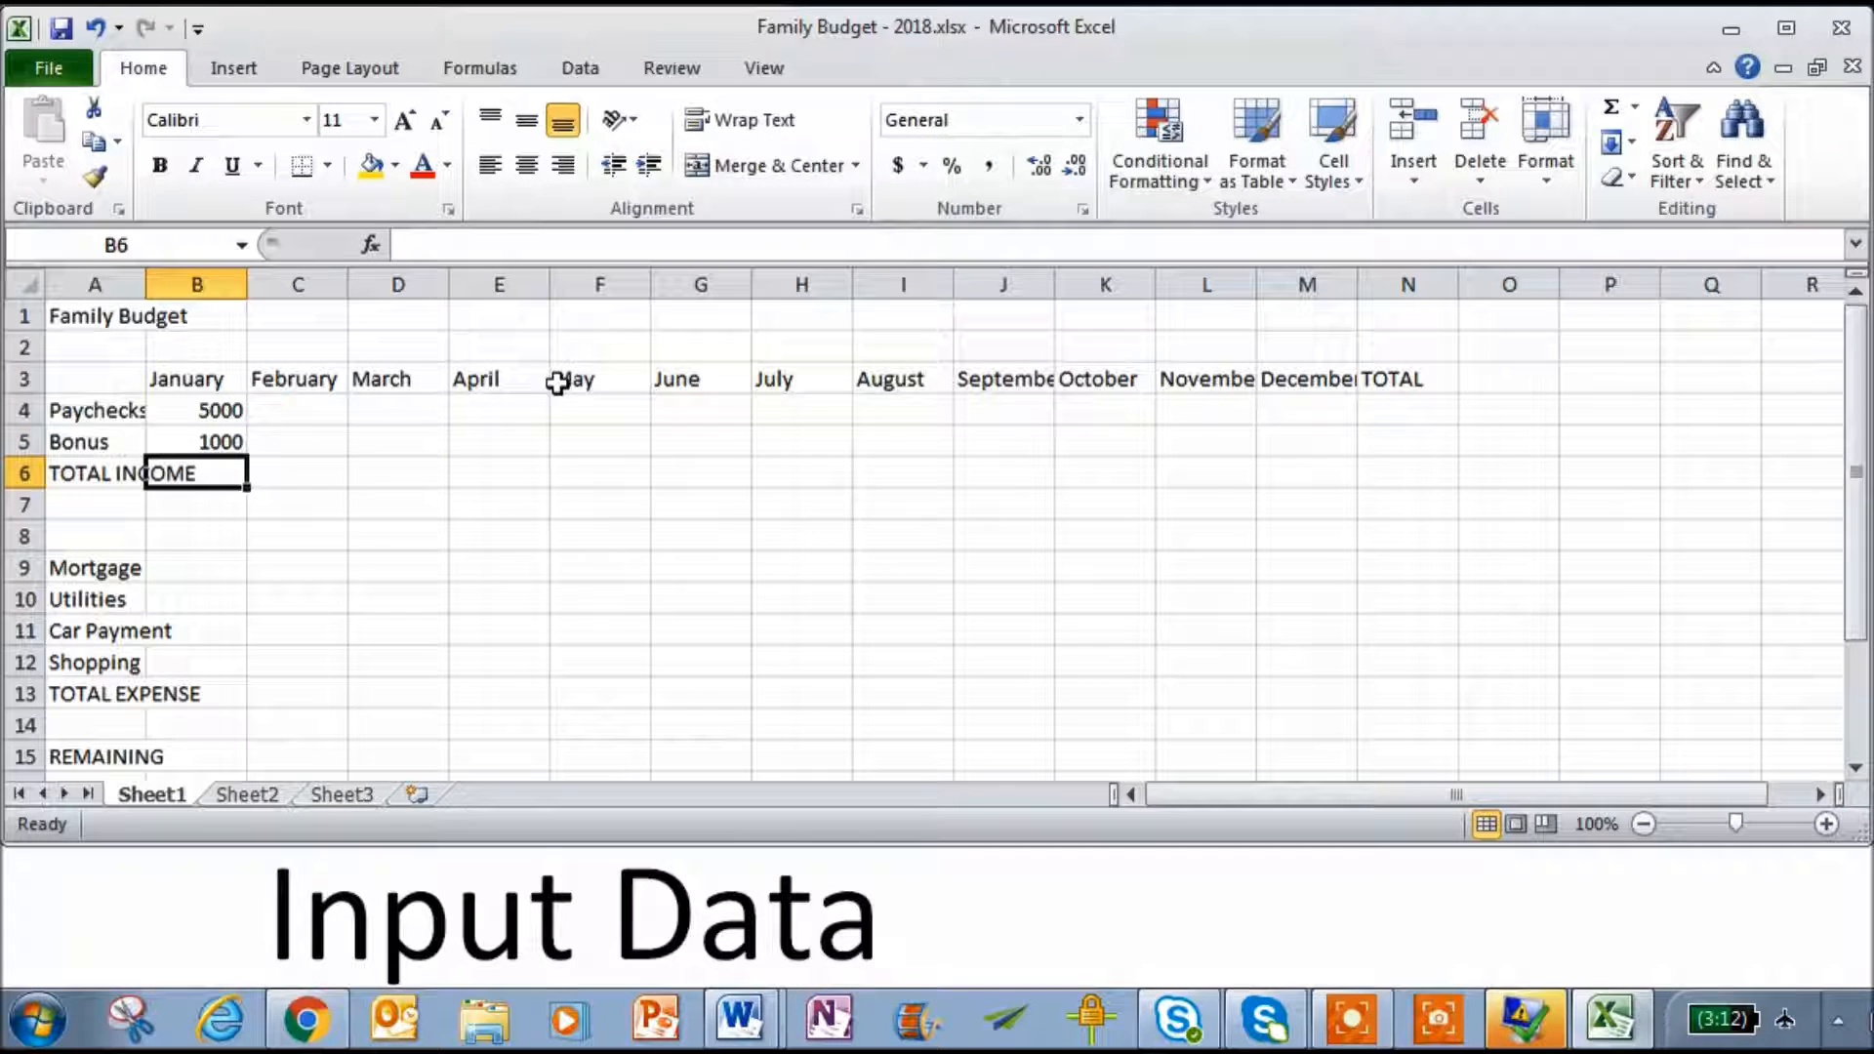
- Enter the January expenses in B9:B12: 2000 for Mortgage, 1000 for Utilities, 500 for Car Payment and 1000 for Shopping
left_click(208, 562)
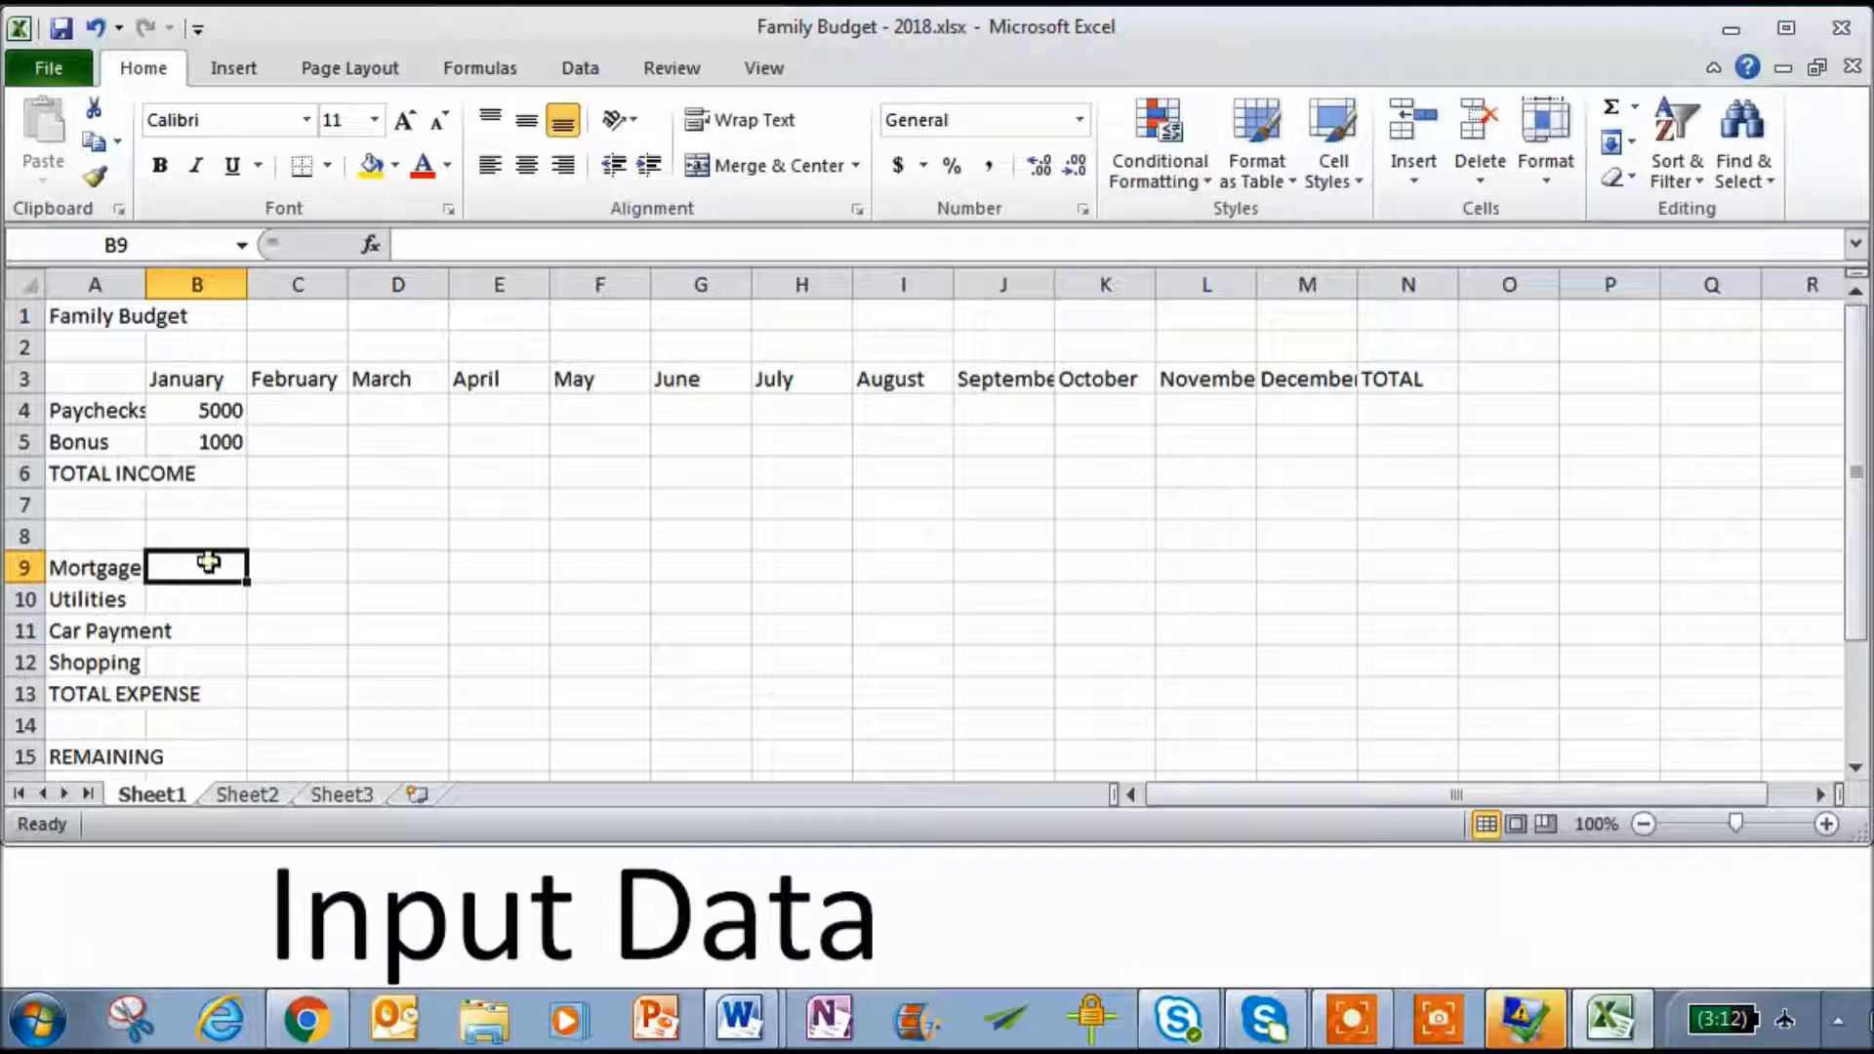
type("2000")
key("Return")
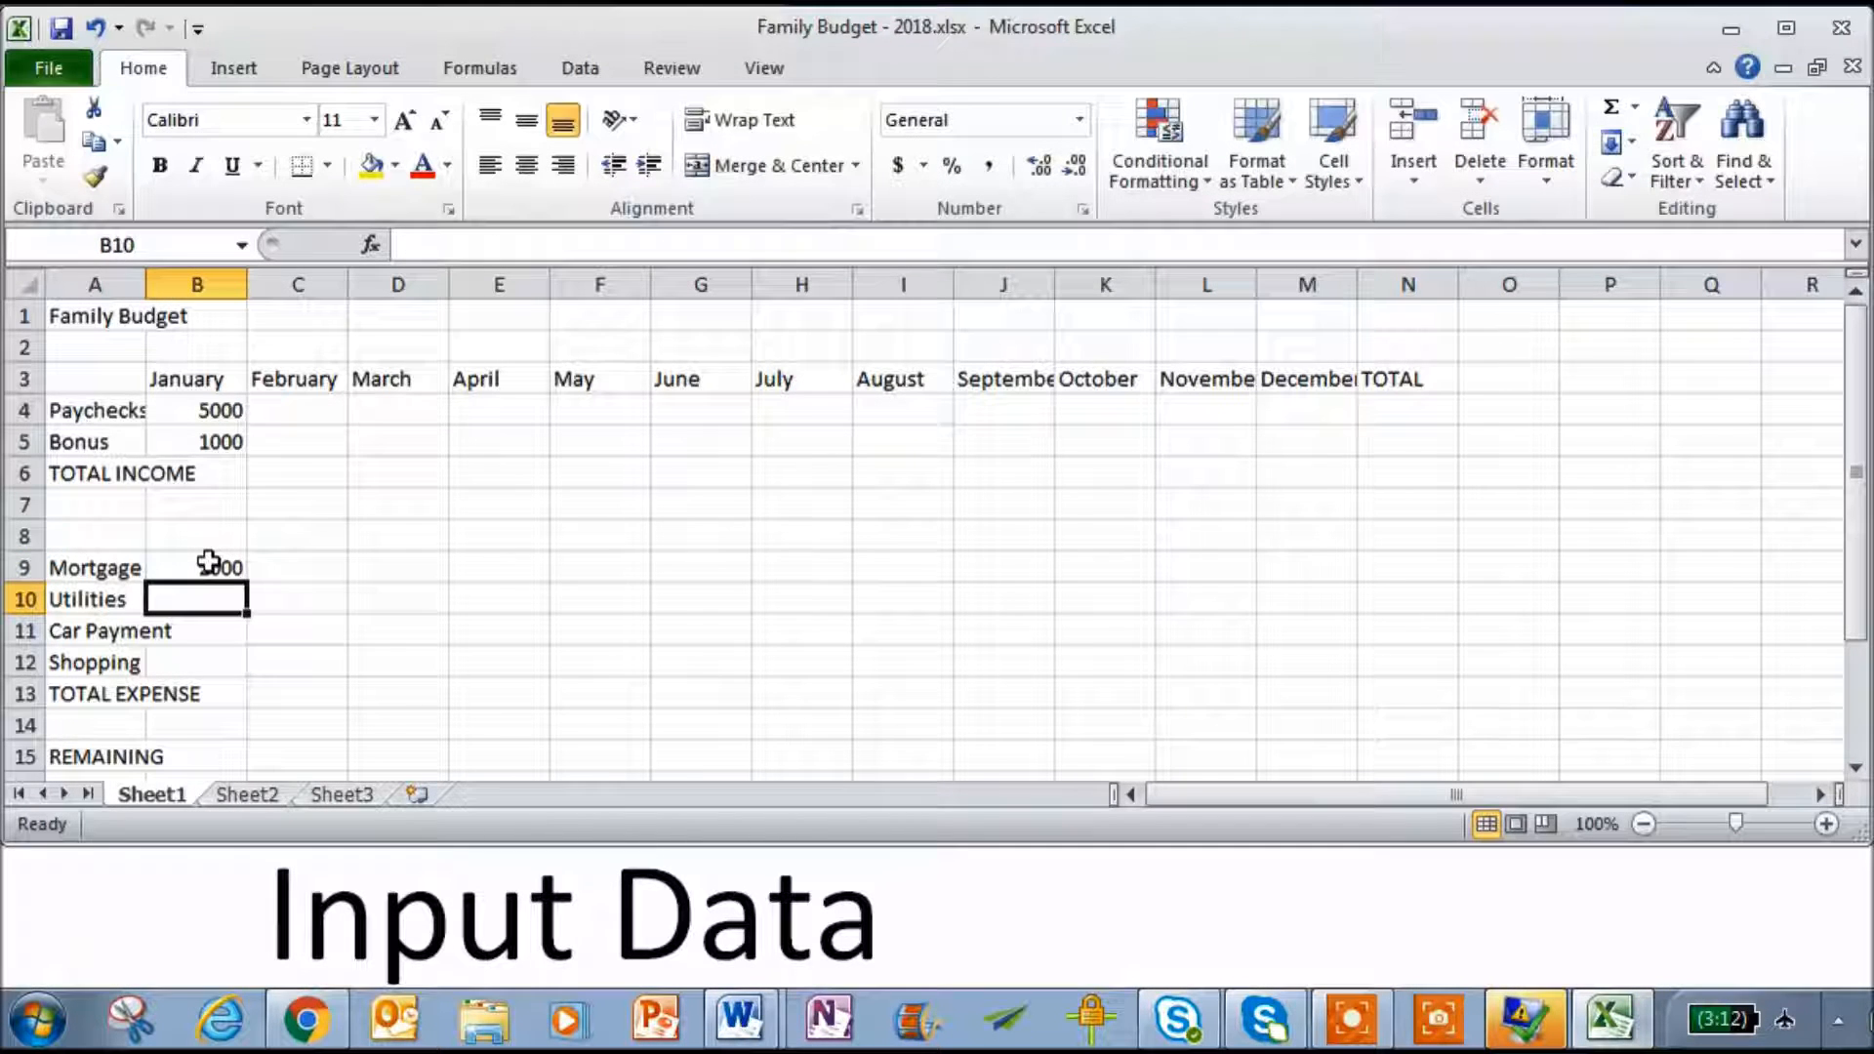
type("1000")
key("Return")
type("5")
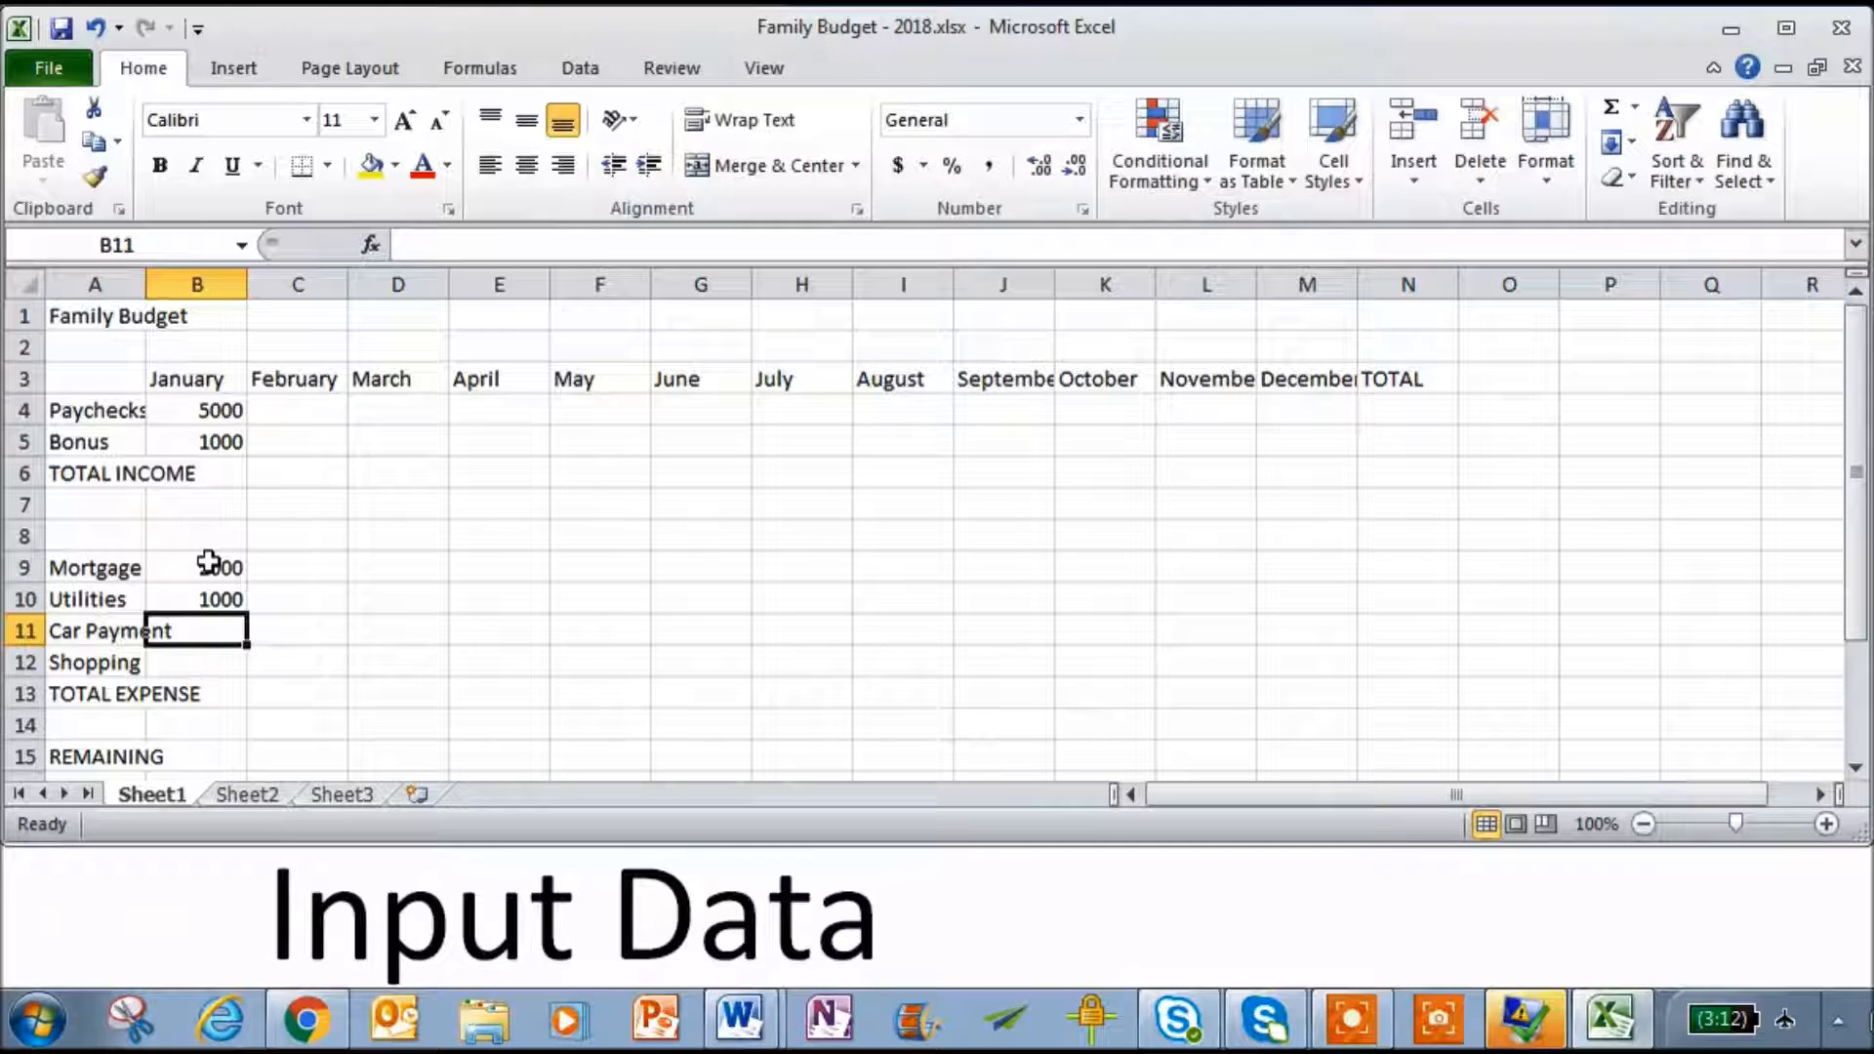
type("00")
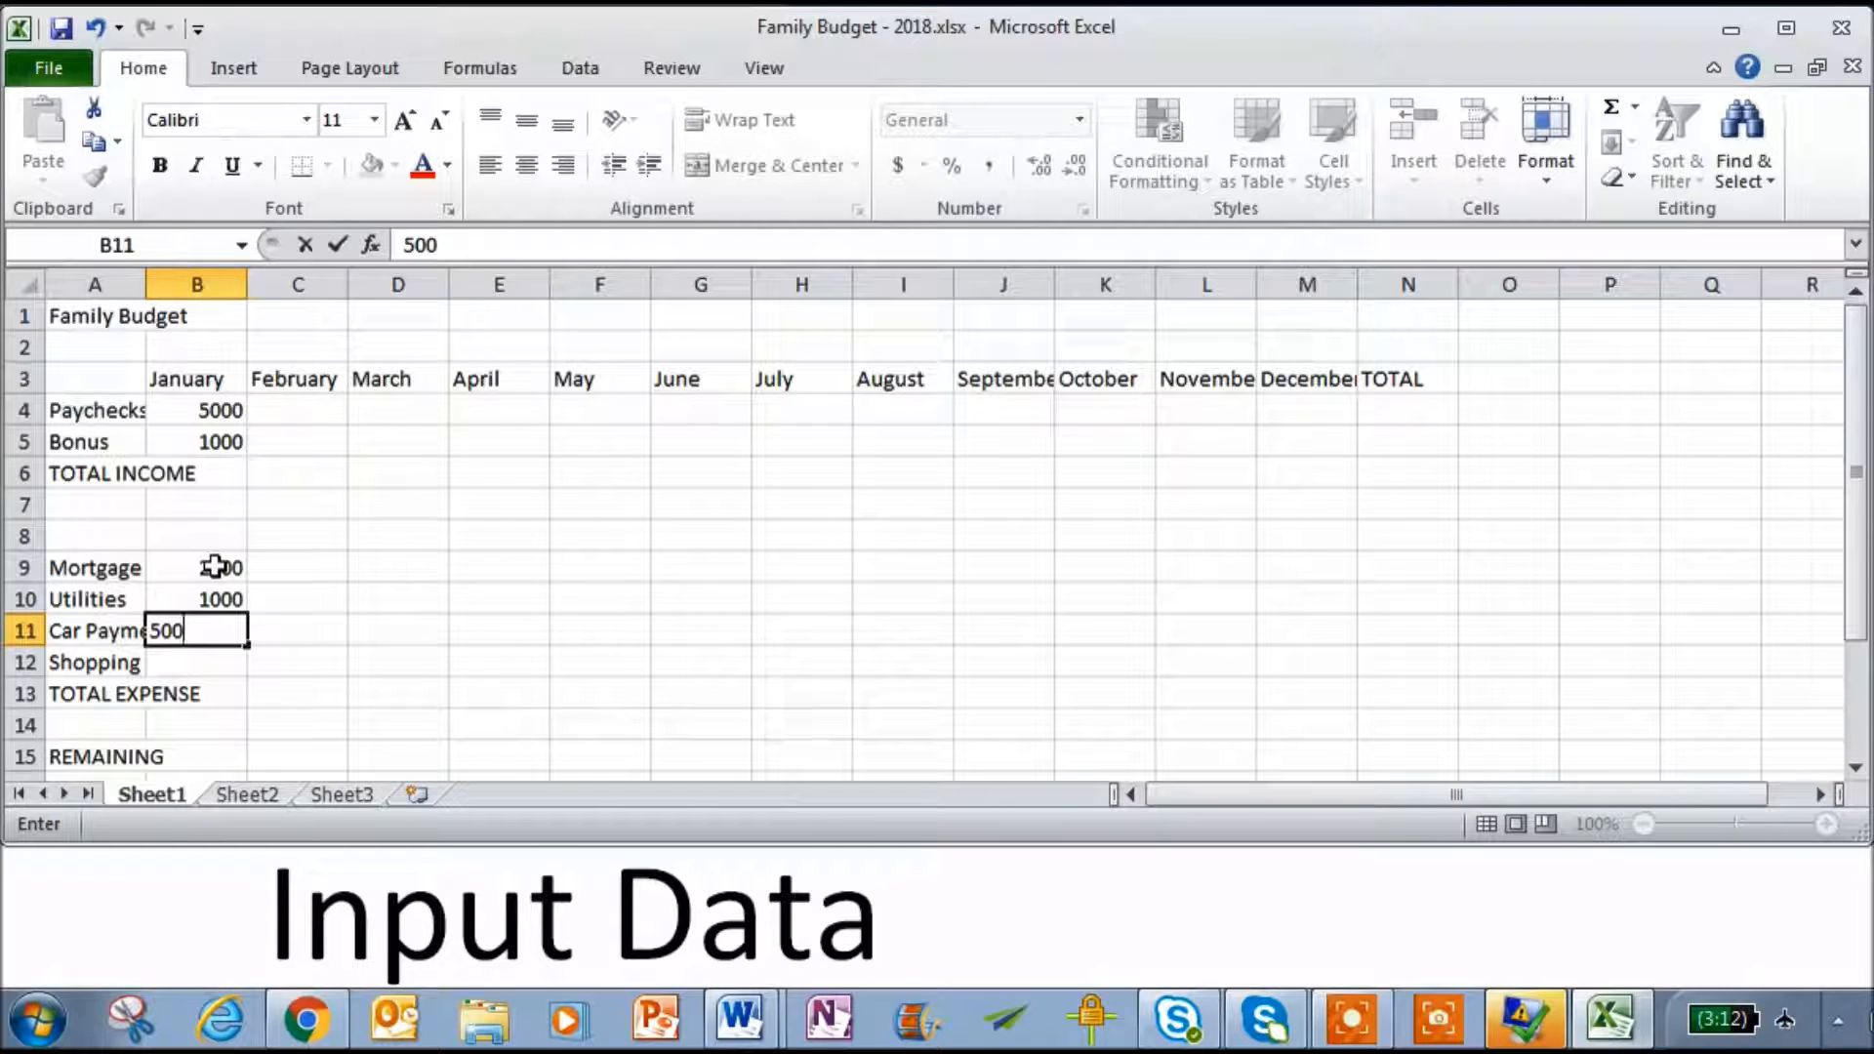
key("Return")
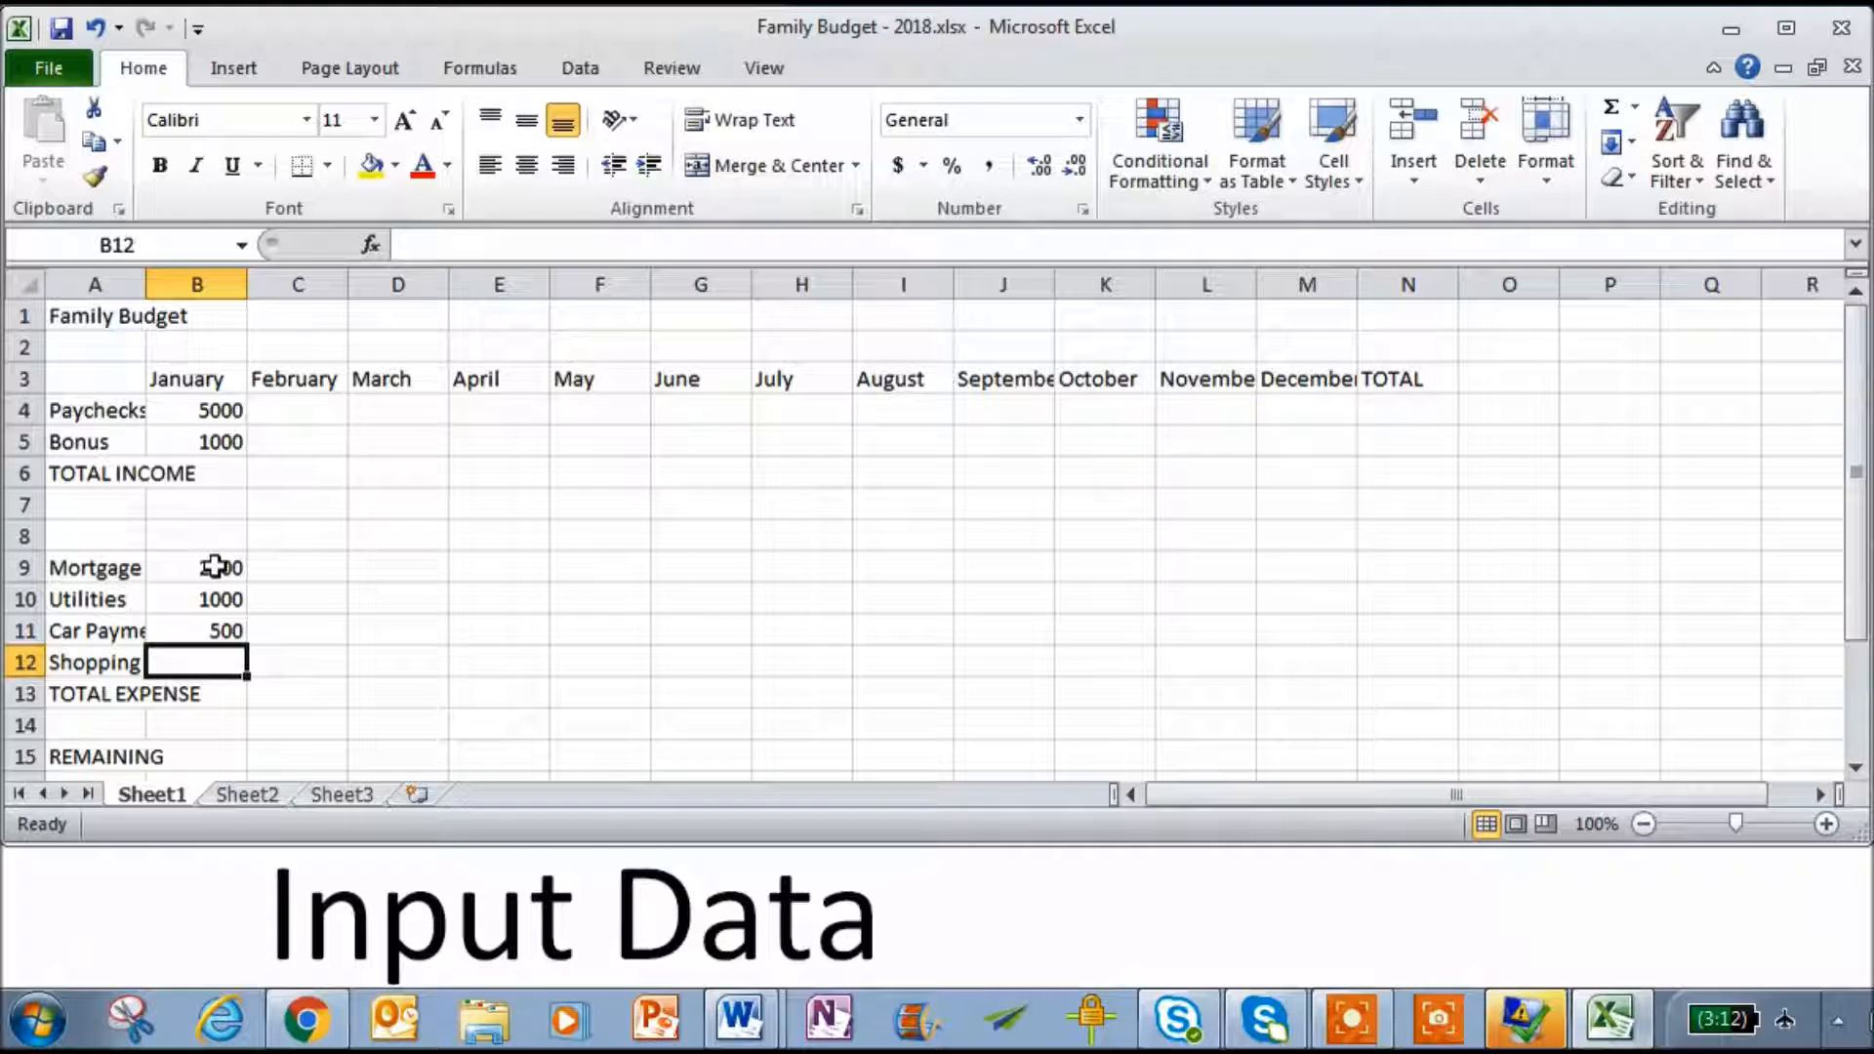
type("100")
key("Return")
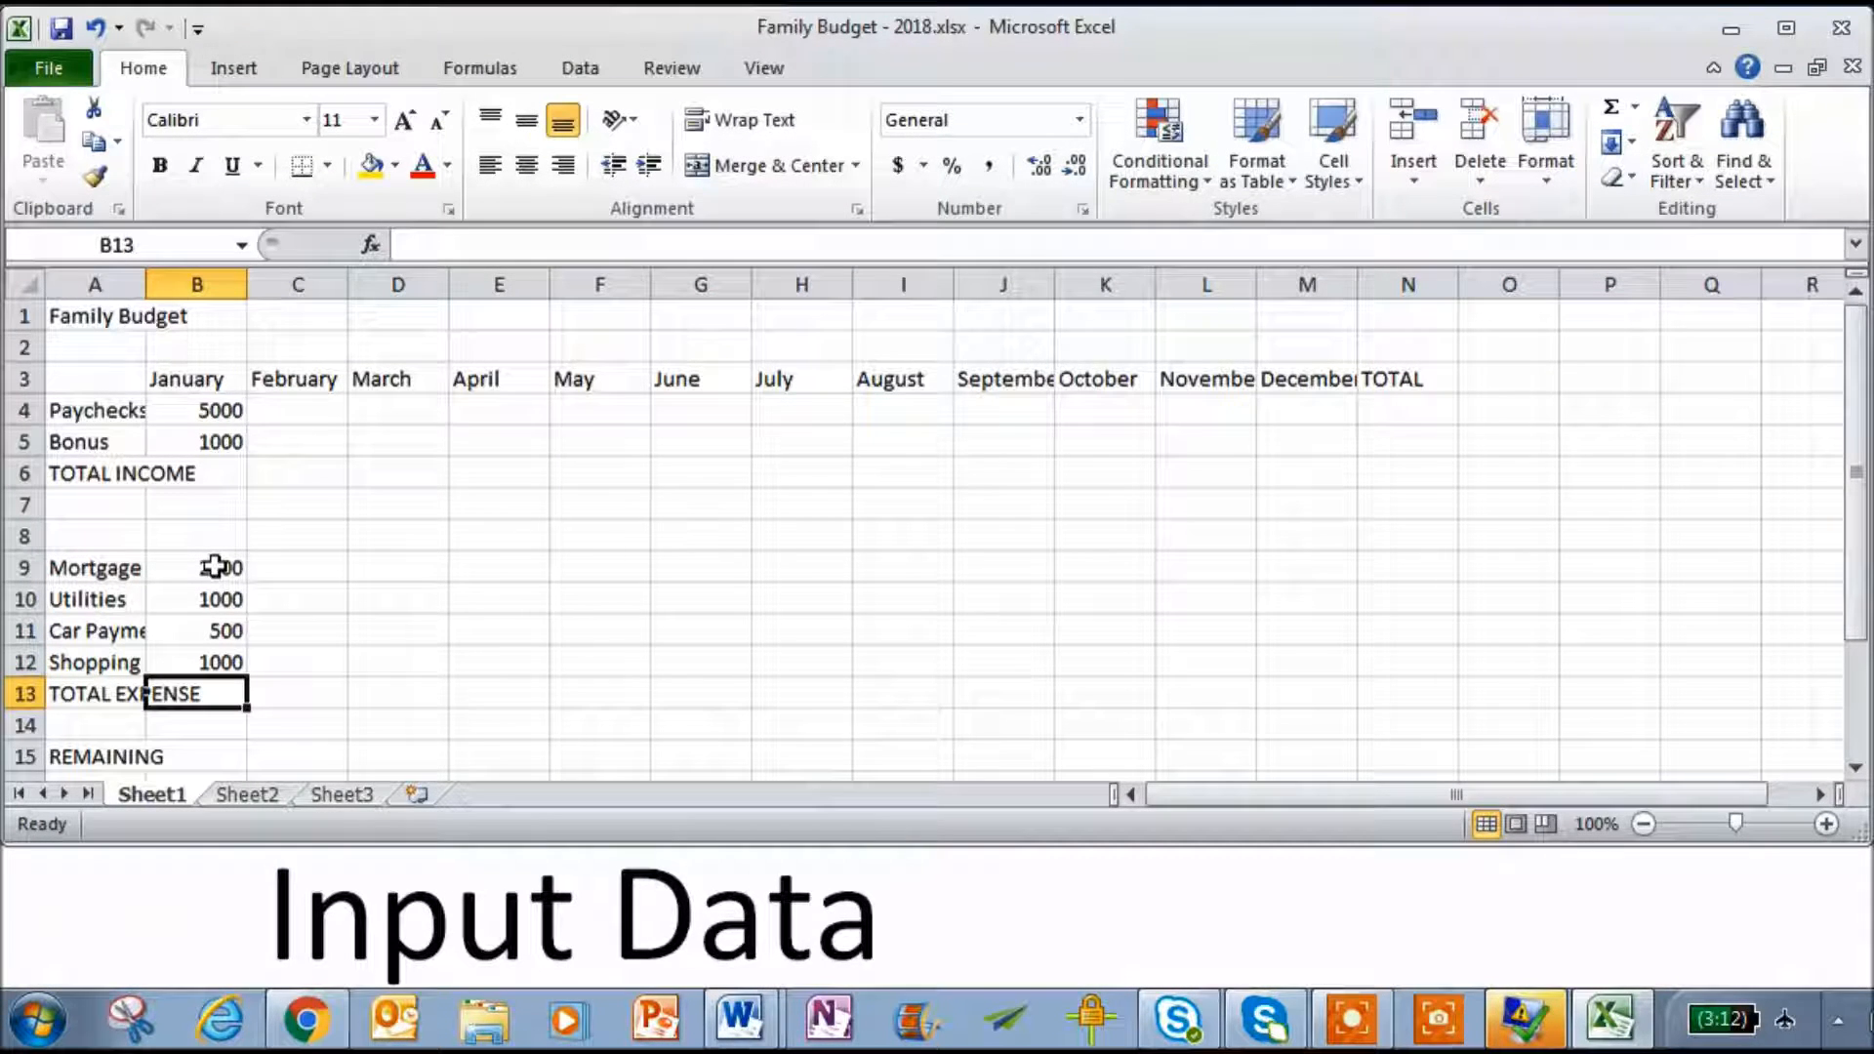
- Fill the January Paychecks amount across through December, and enter a Bonus of 0 for February through December
left_click(228, 406)
left_click_drag(247, 427, 1395, 325)
left_click(326, 439)
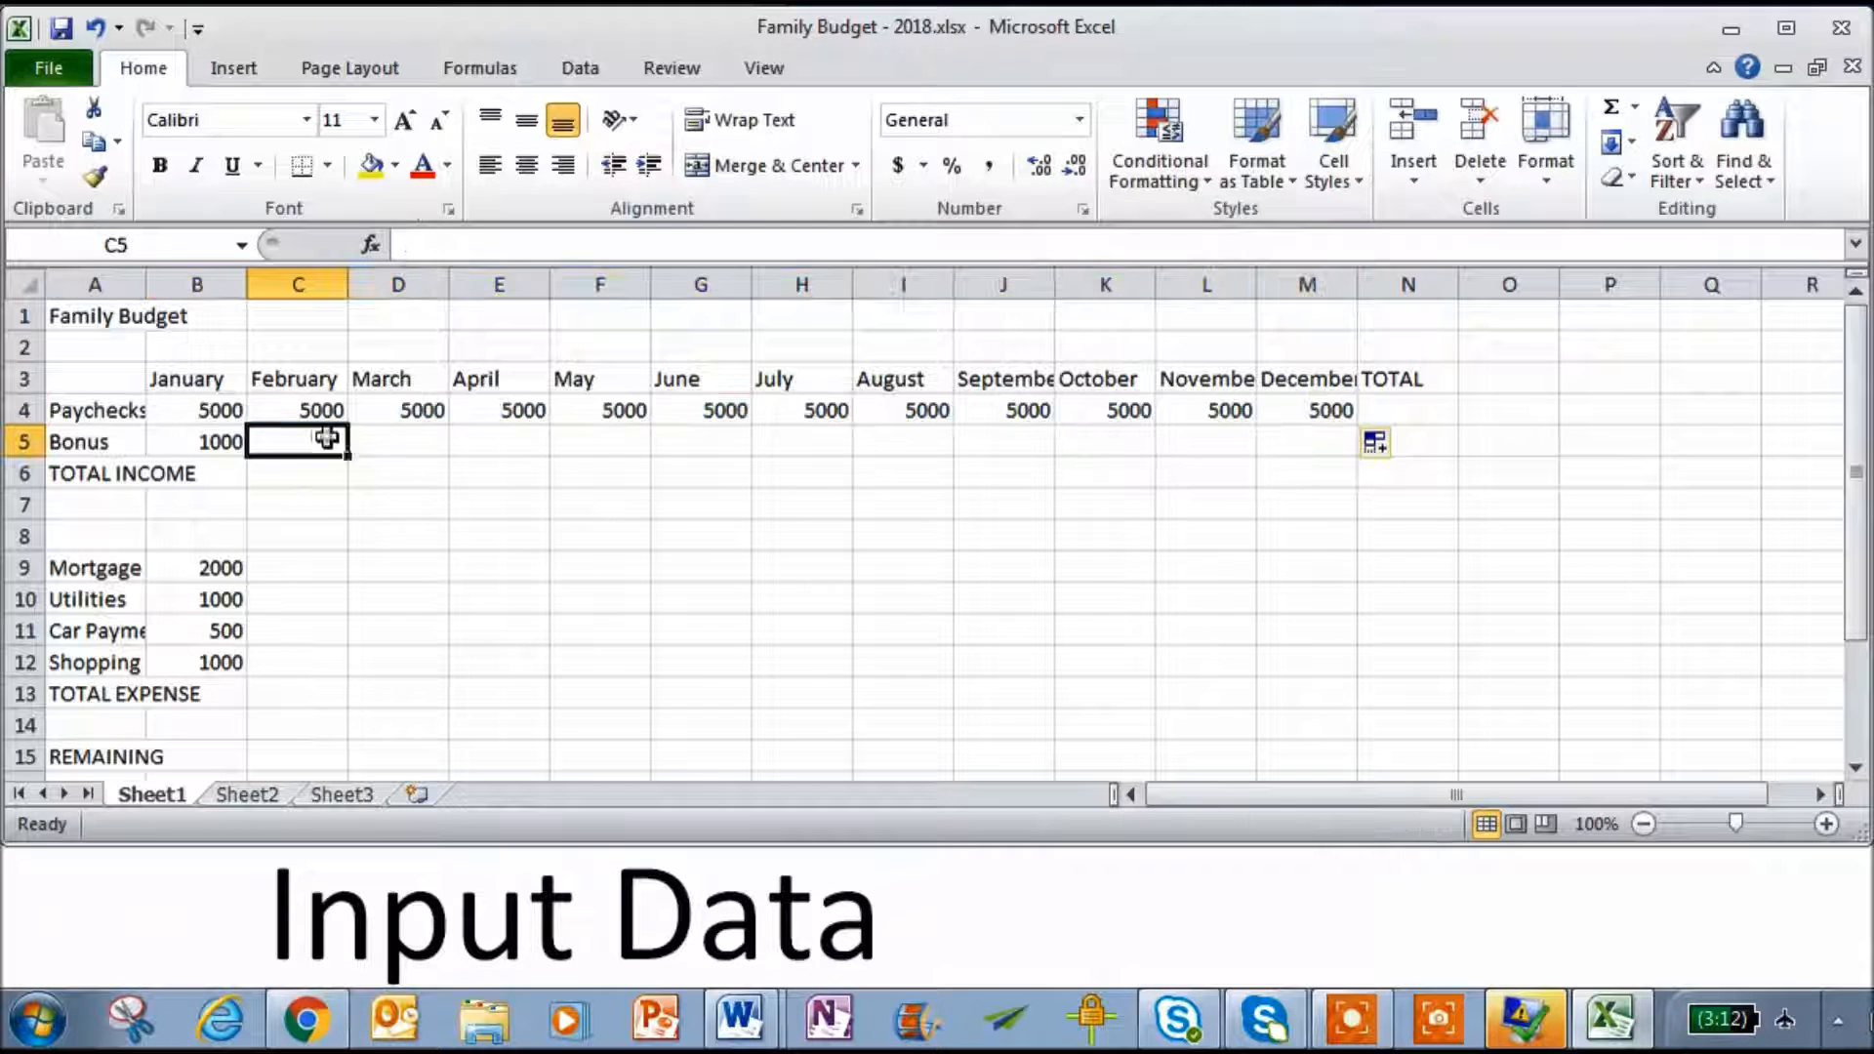
type("0")
key("Return")
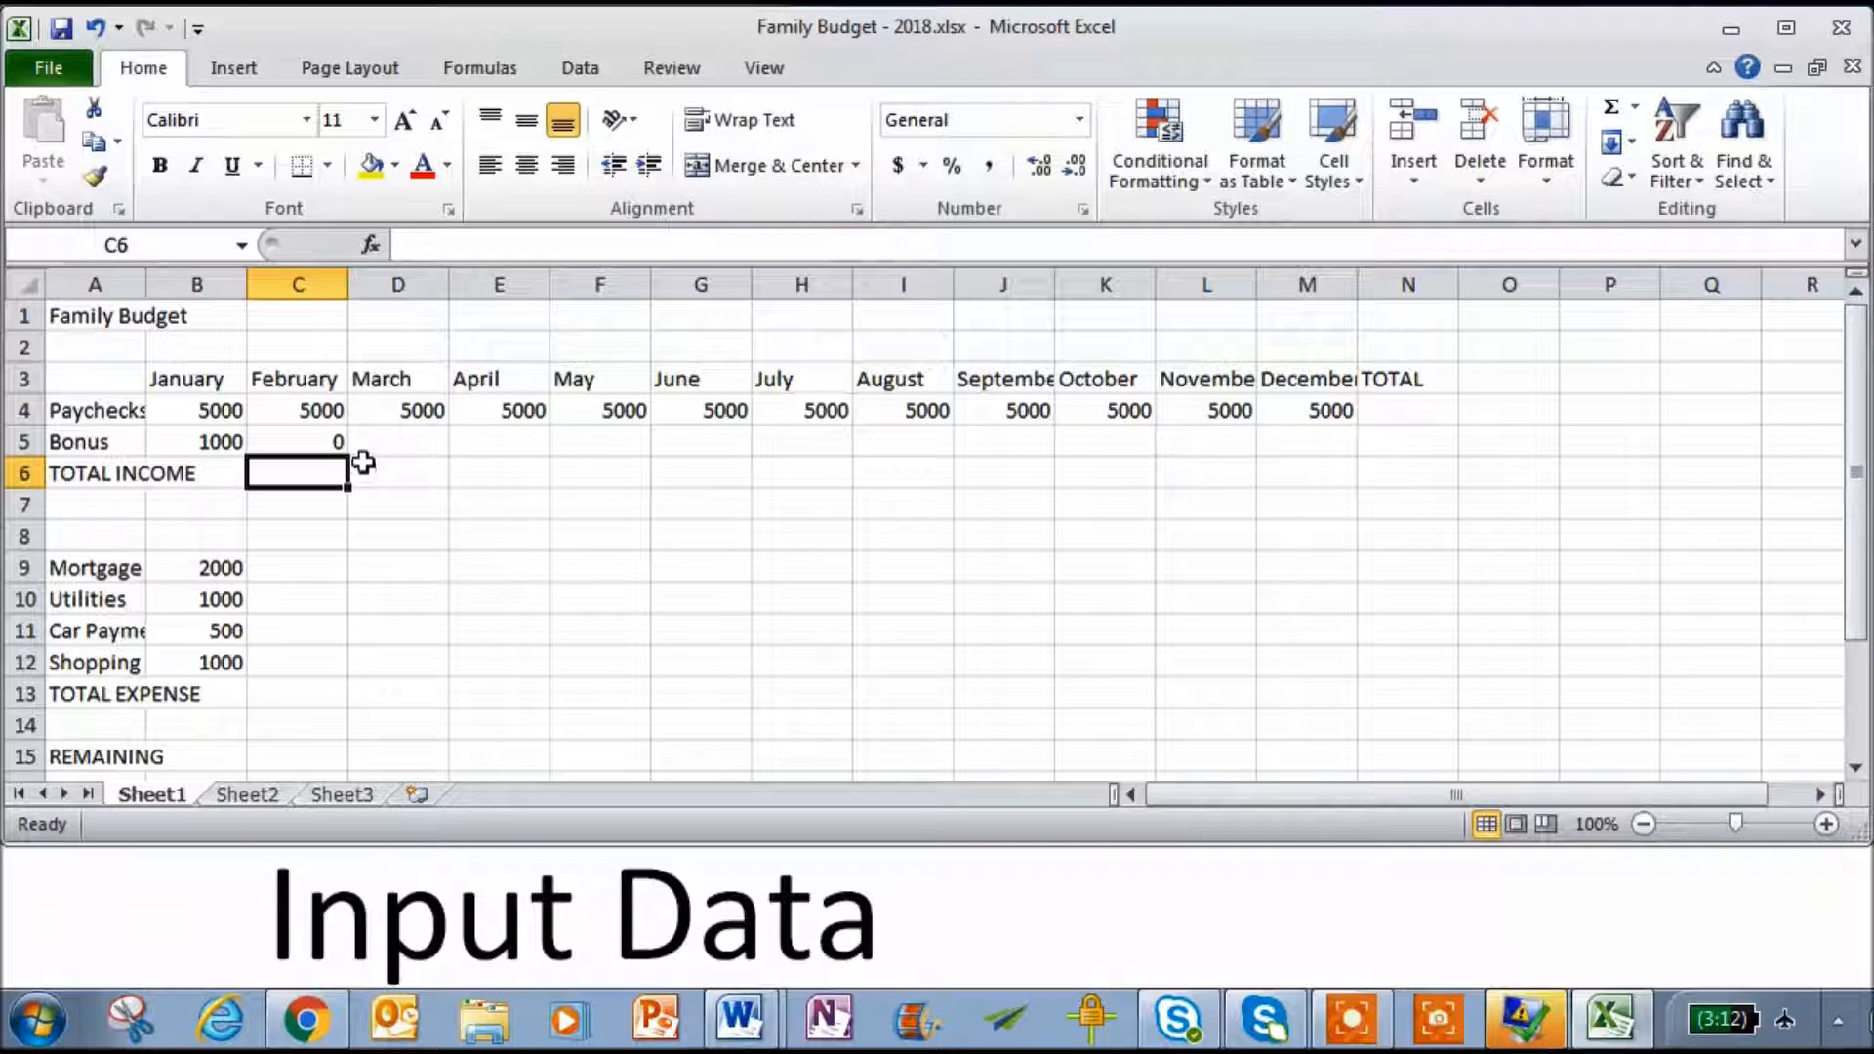
left_click(335, 442)
left_click_drag(347, 455, 1350, 436)
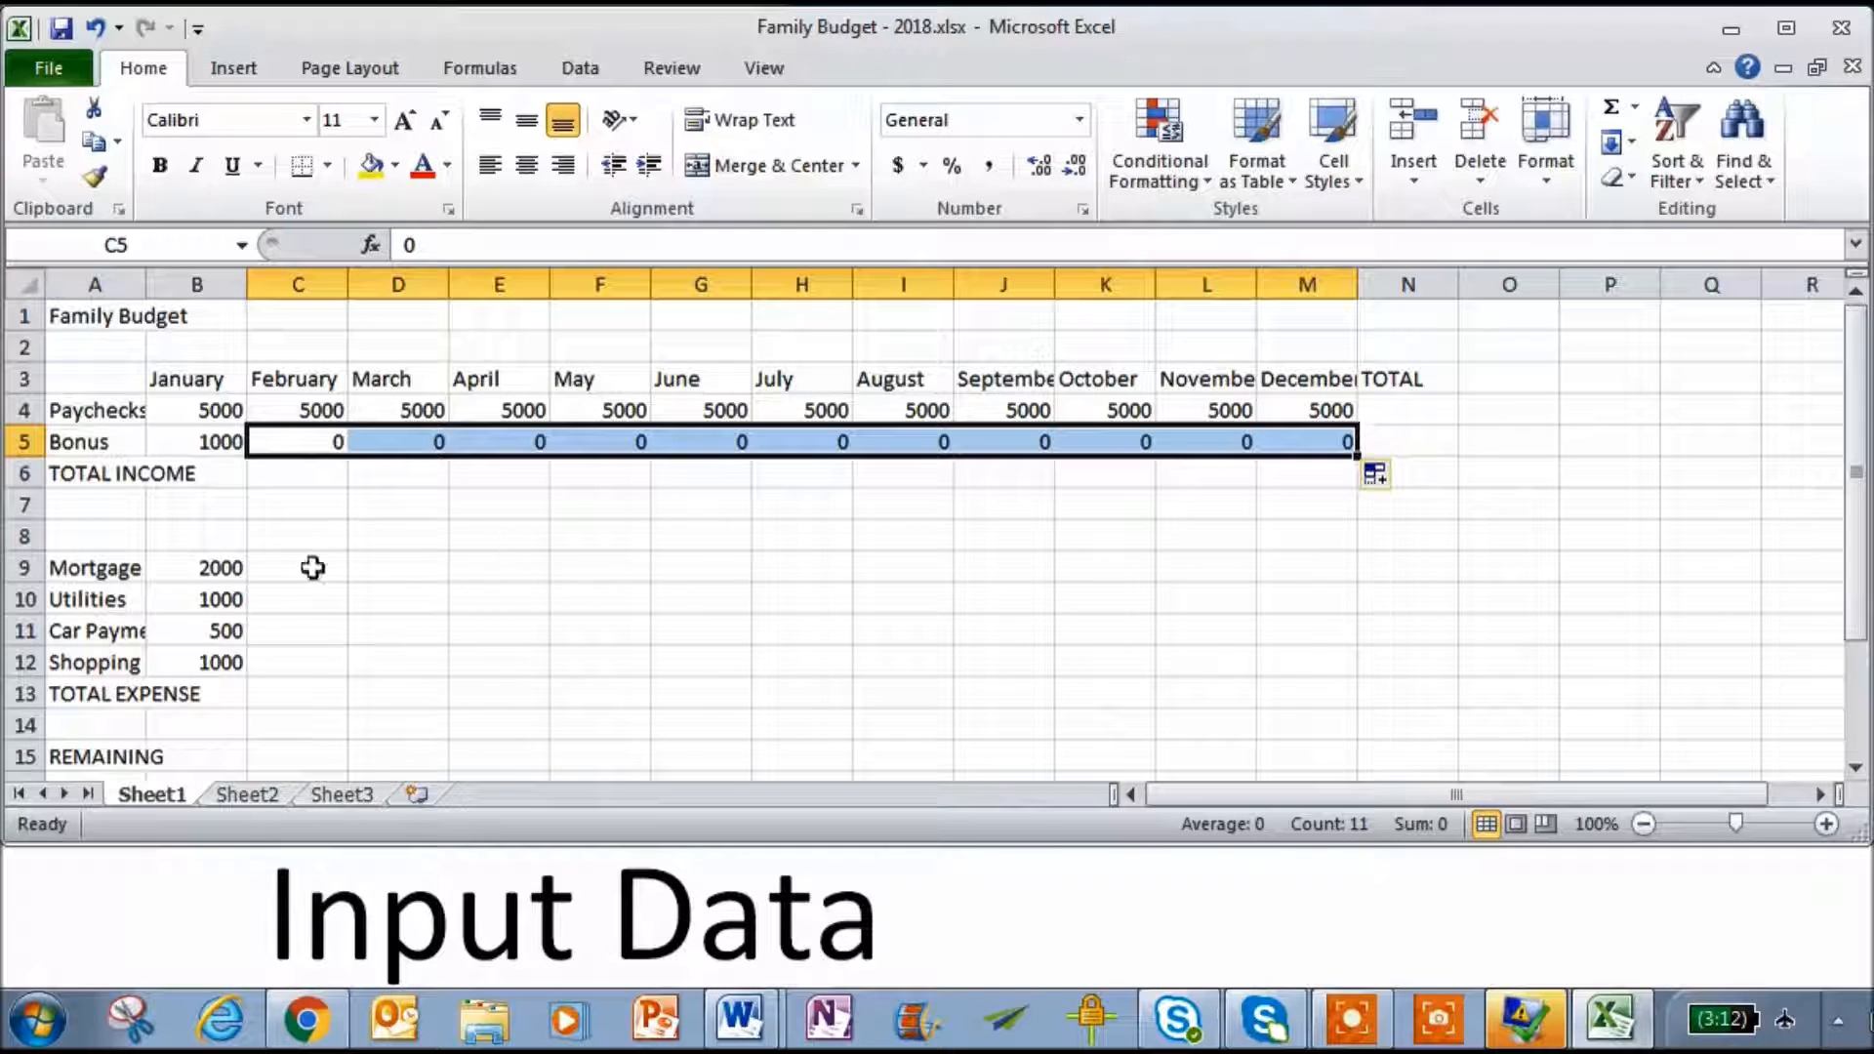
- Fill the four January expense amounts in B9:B12 across through December in column M
left_click_drag(213, 570, 1382, 591)
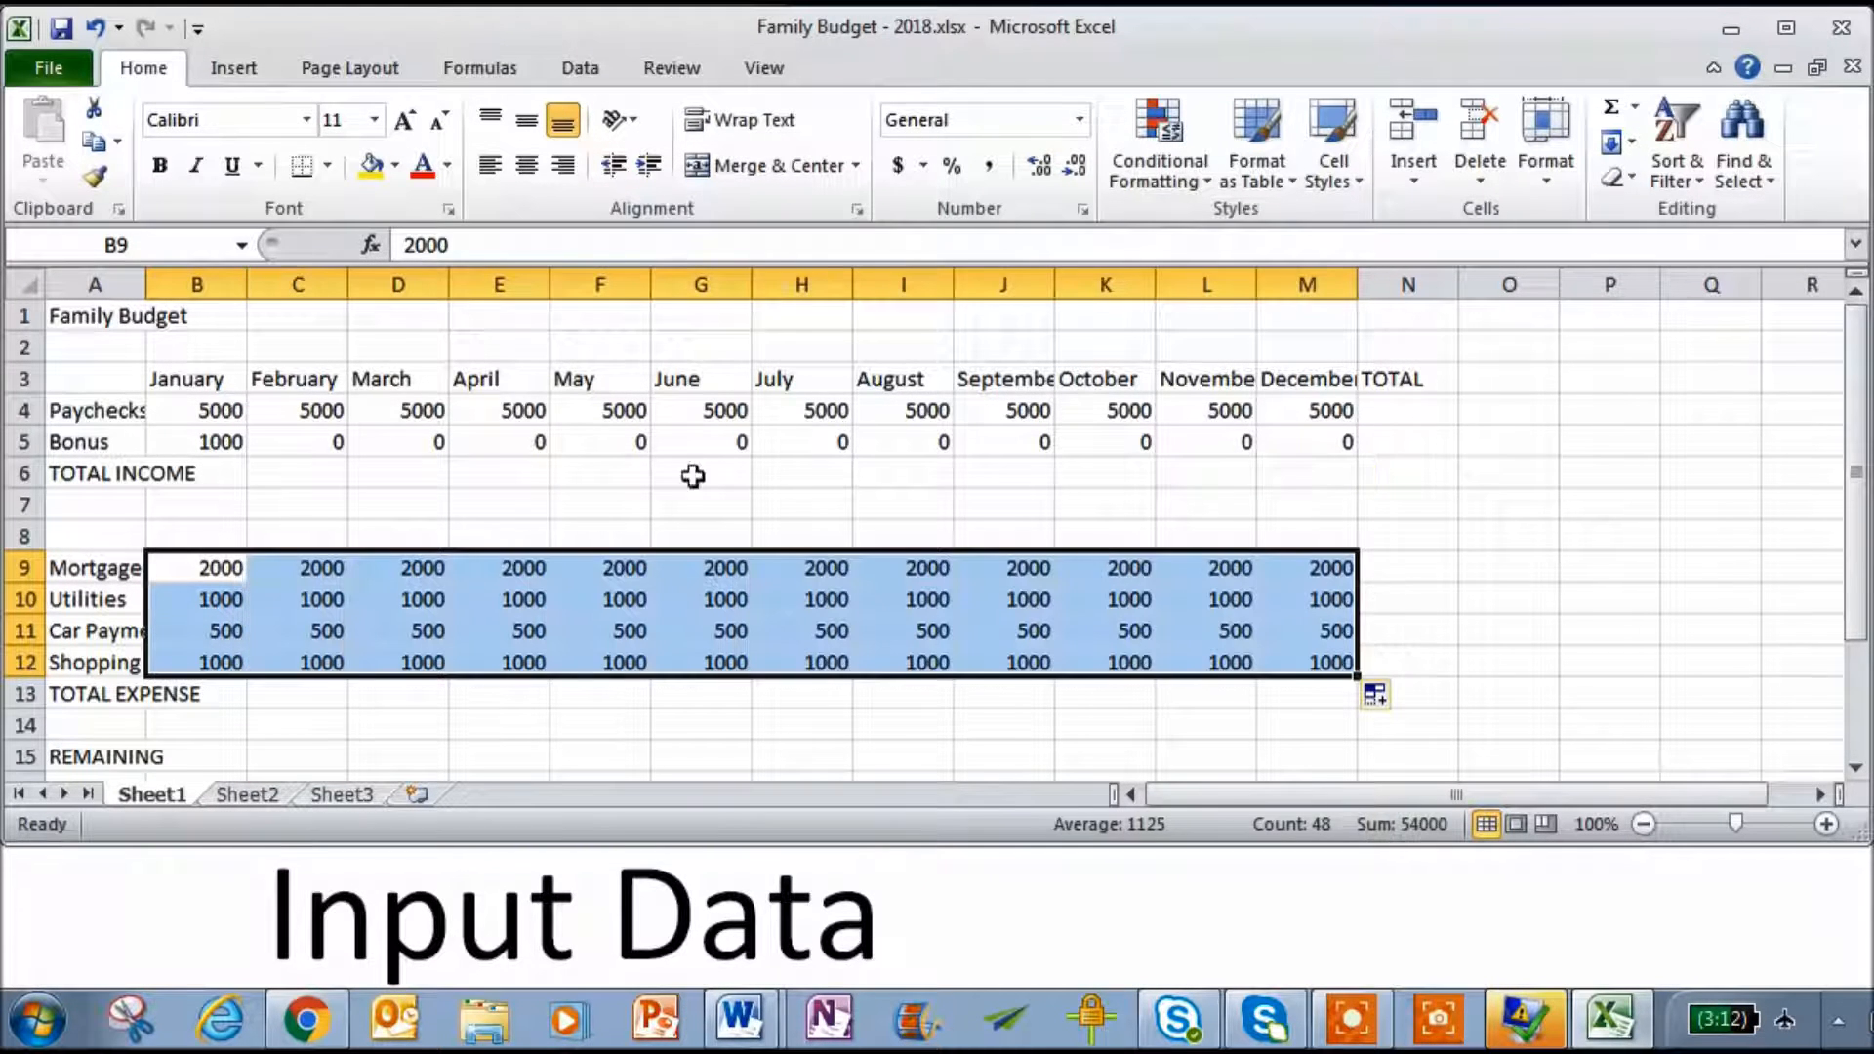
left_click(693, 476)
- Calculate the January TOTAL INCOME in B6 with a SUM of B4:B5
left_click(212, 467)
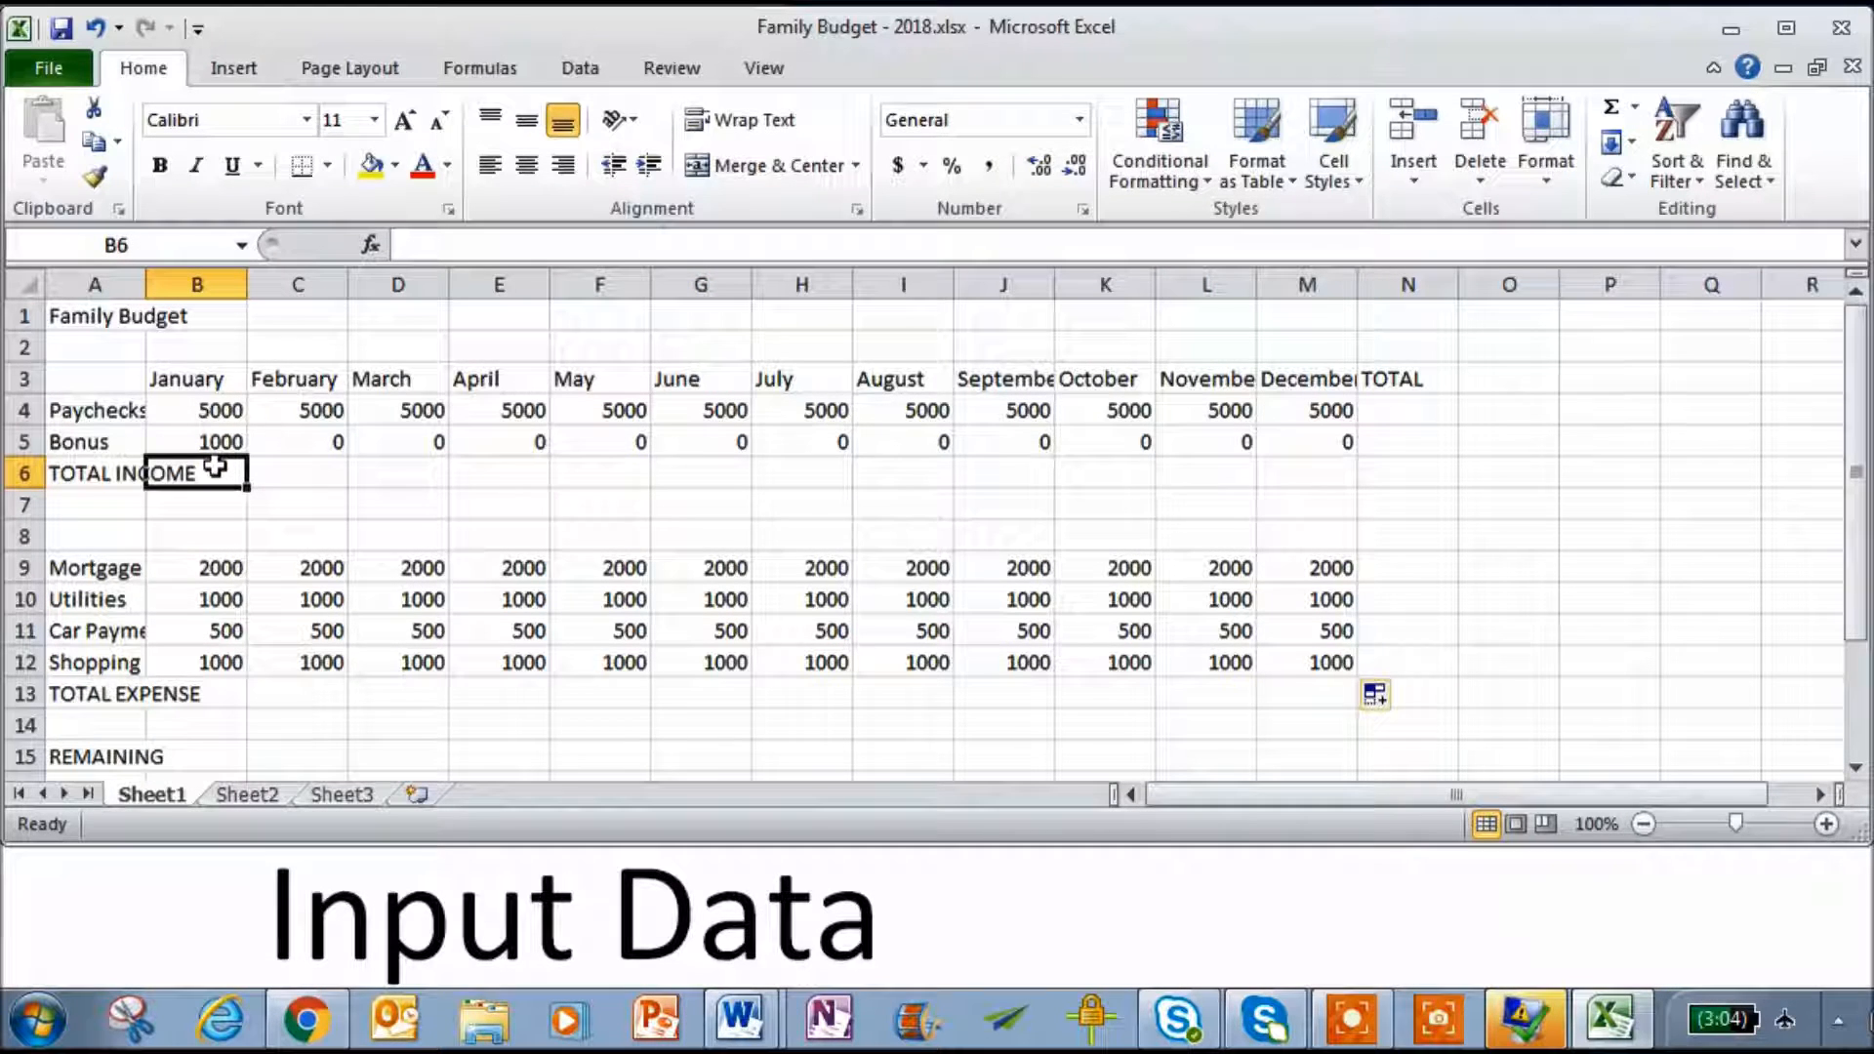
type("=sum(")
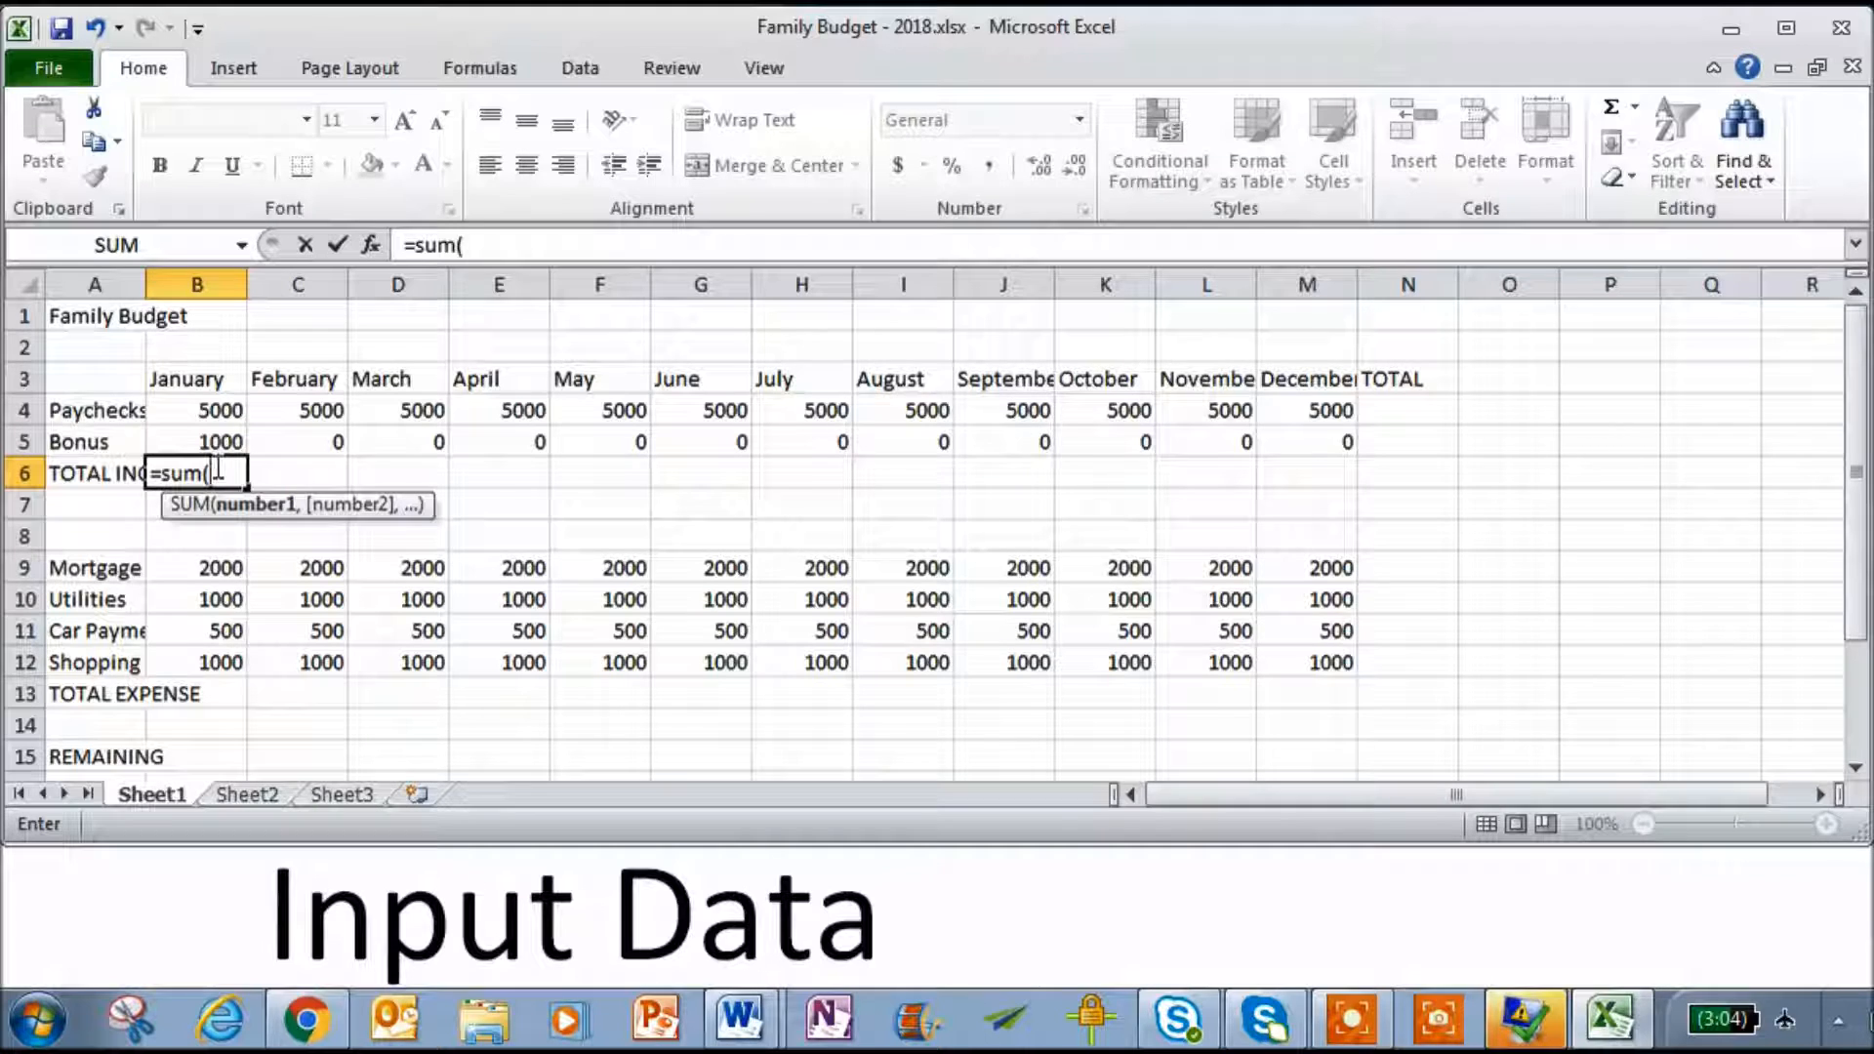
left_click_drag(217, 412, 224, 429)
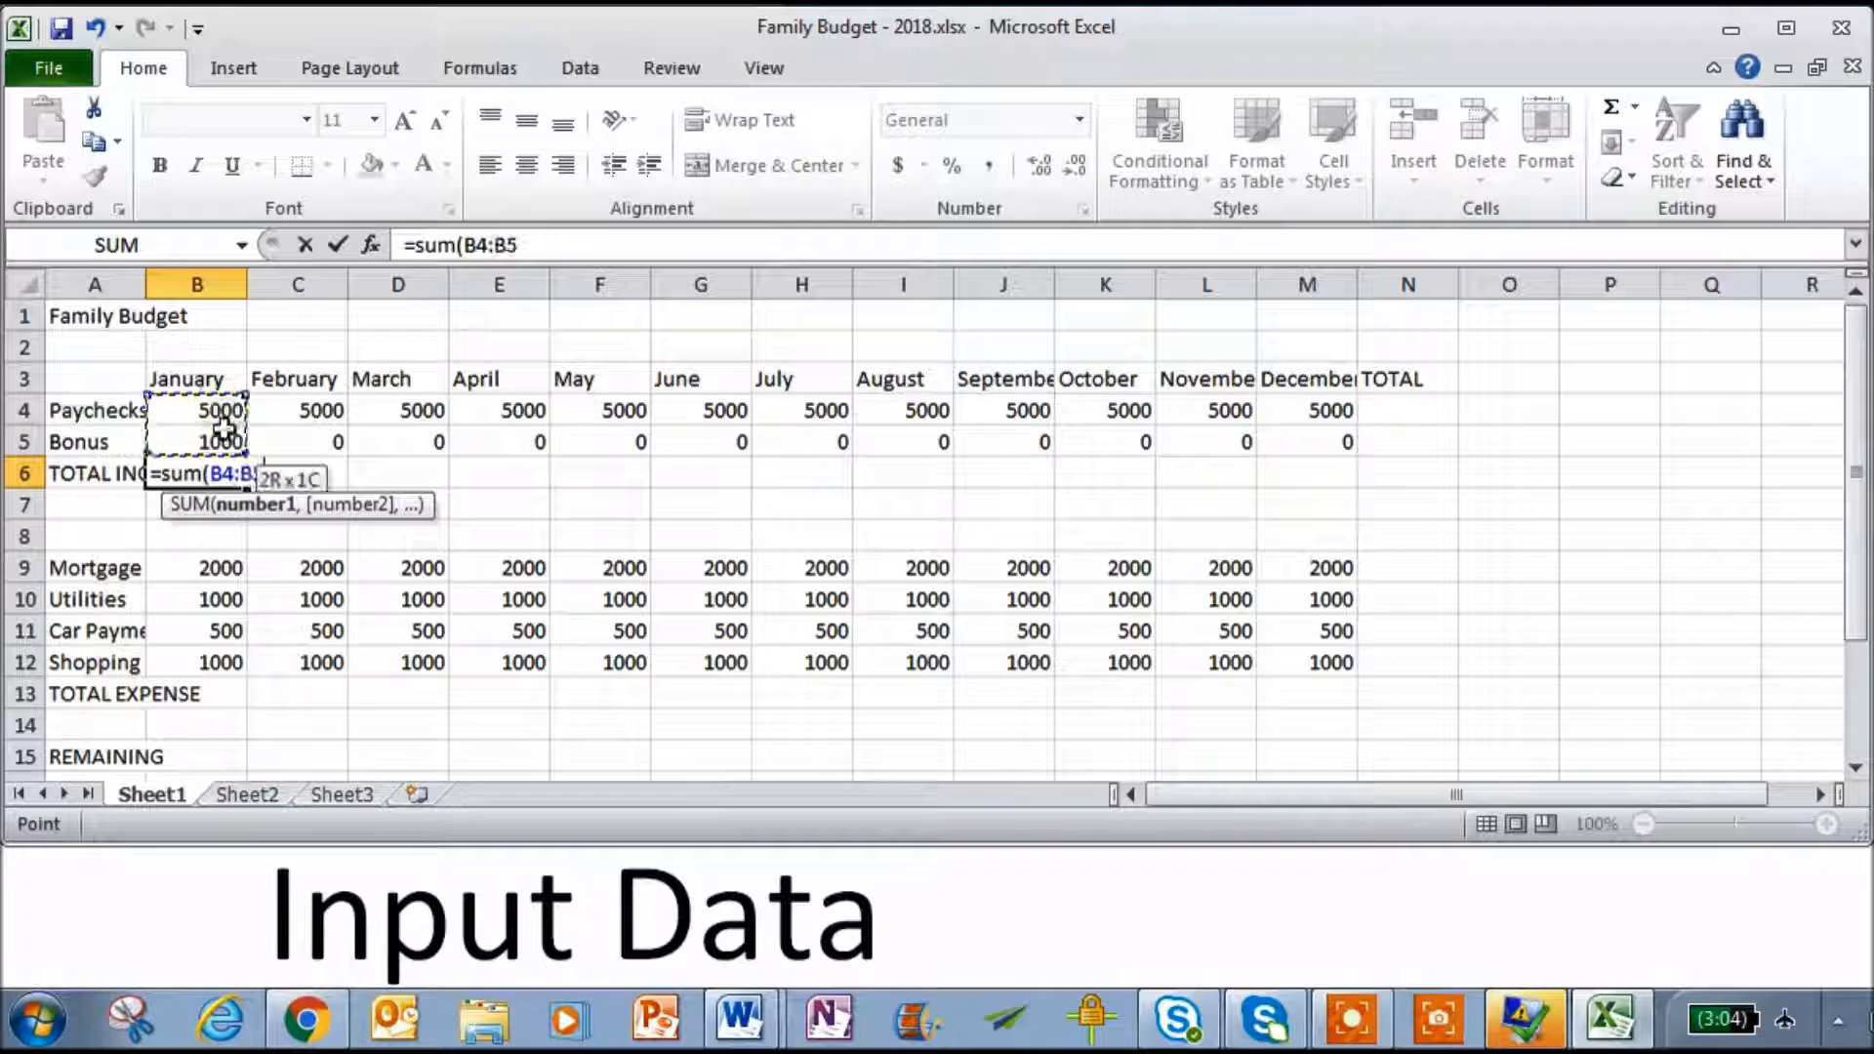
key("Return")
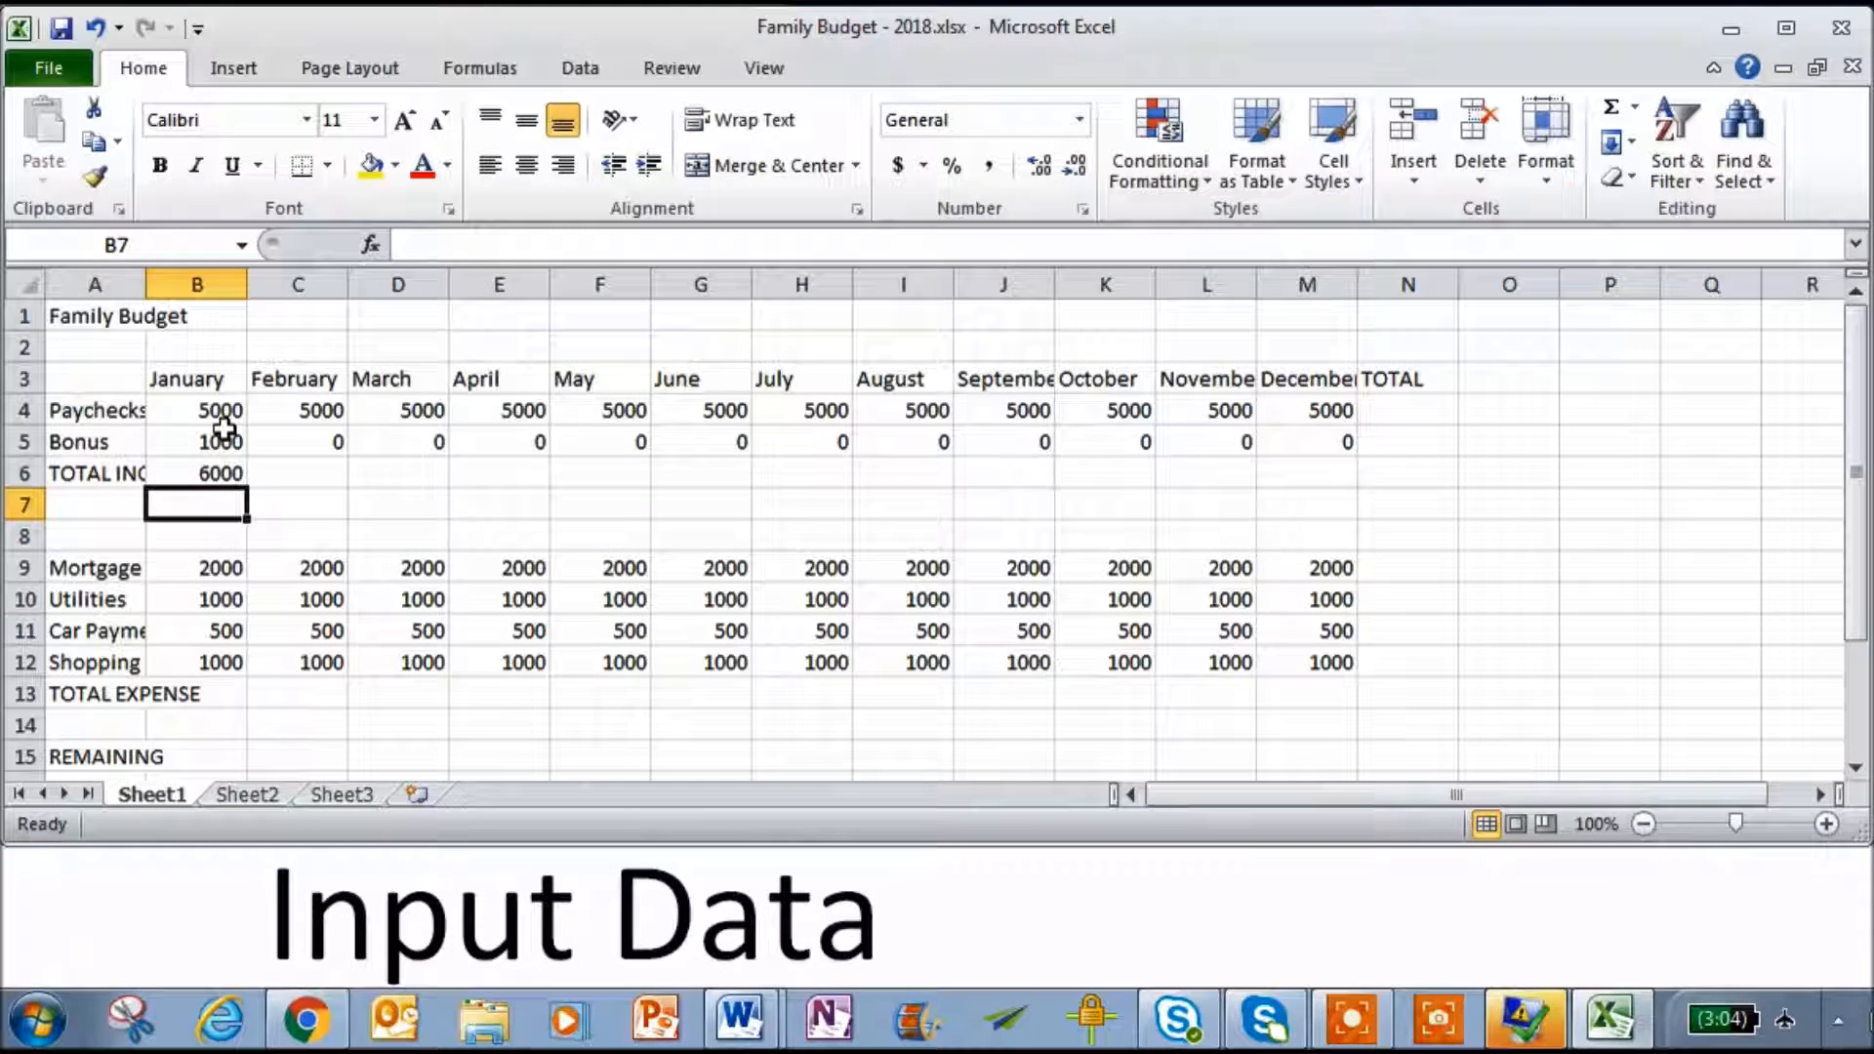
- Calculate the January TOTAL EXPENSE in B13 with a SUM of B9:B12
left_click(228, 690)
type("=sum(")
left_click(201, 574)
left_click_drag(205, 594, 209, 657)
key("Return")
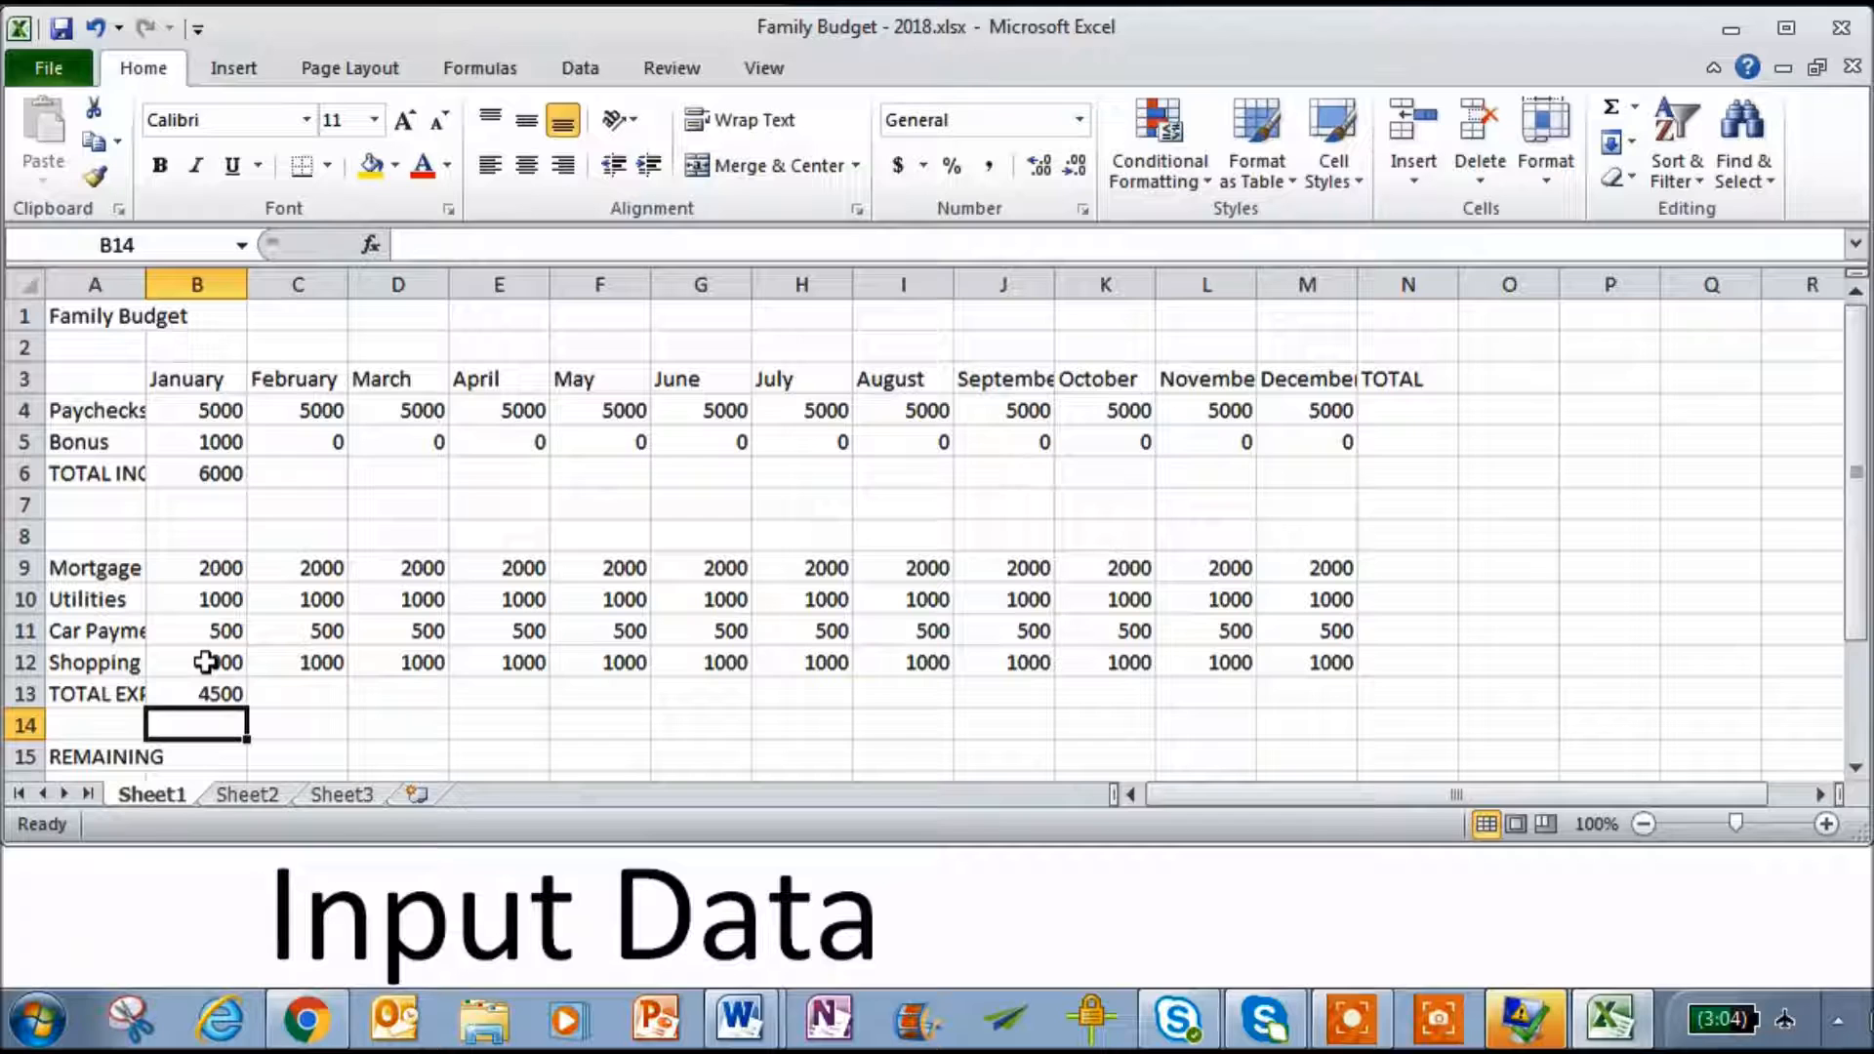
- Enter the formula +B6+B13 for January REMAINING in B15
key("Down")
type("+")
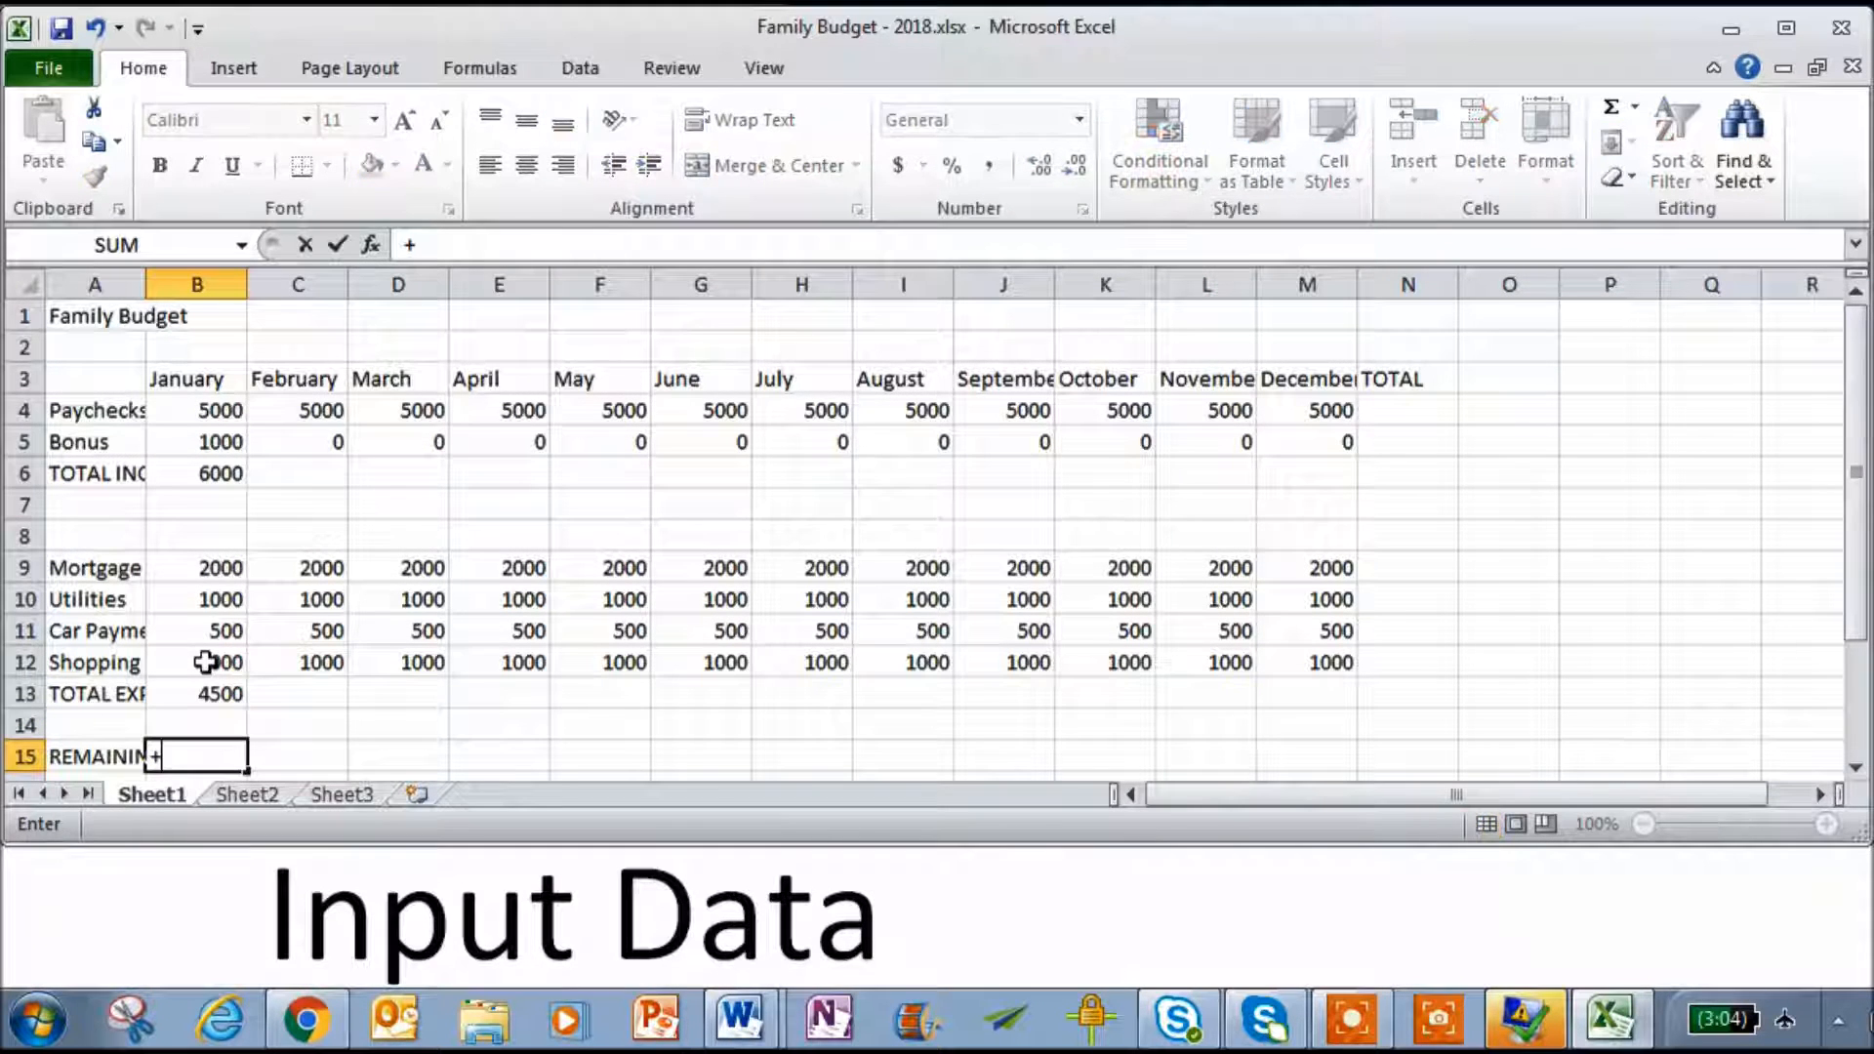
left_click(223, 478)
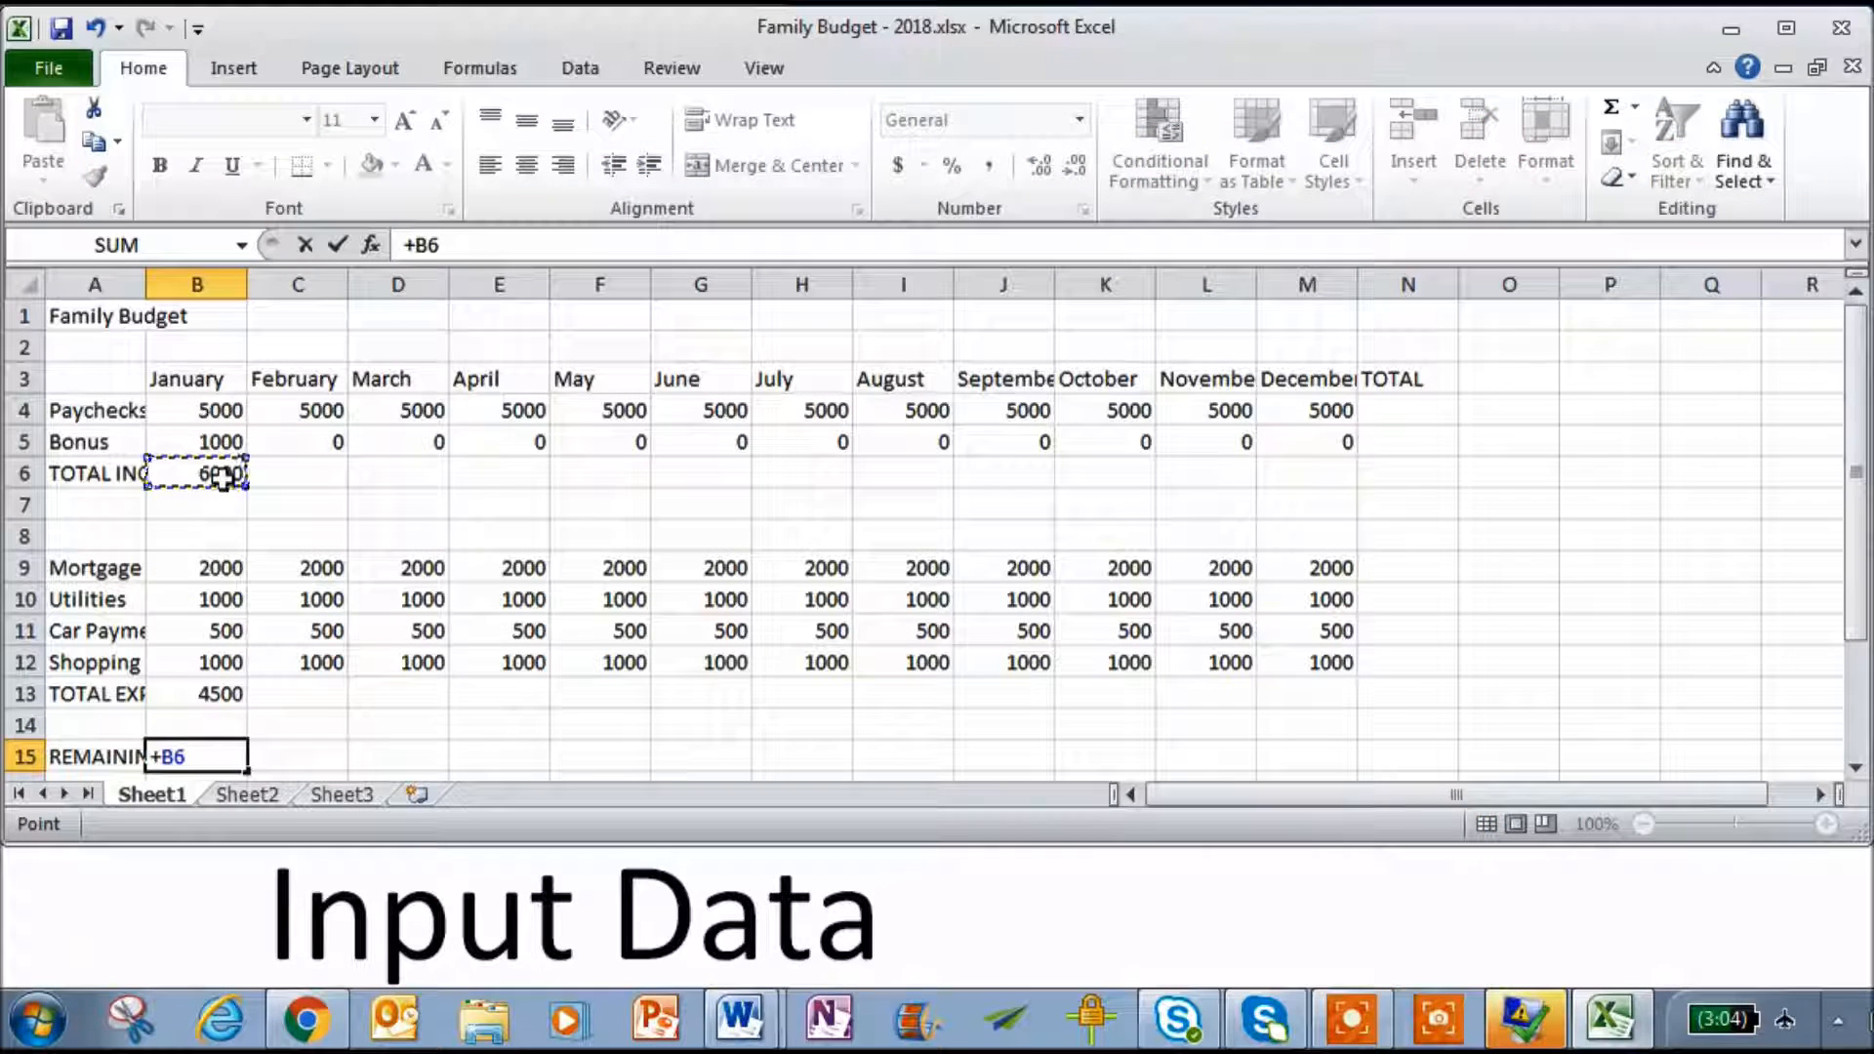
type("+")
left_click(218, 693)
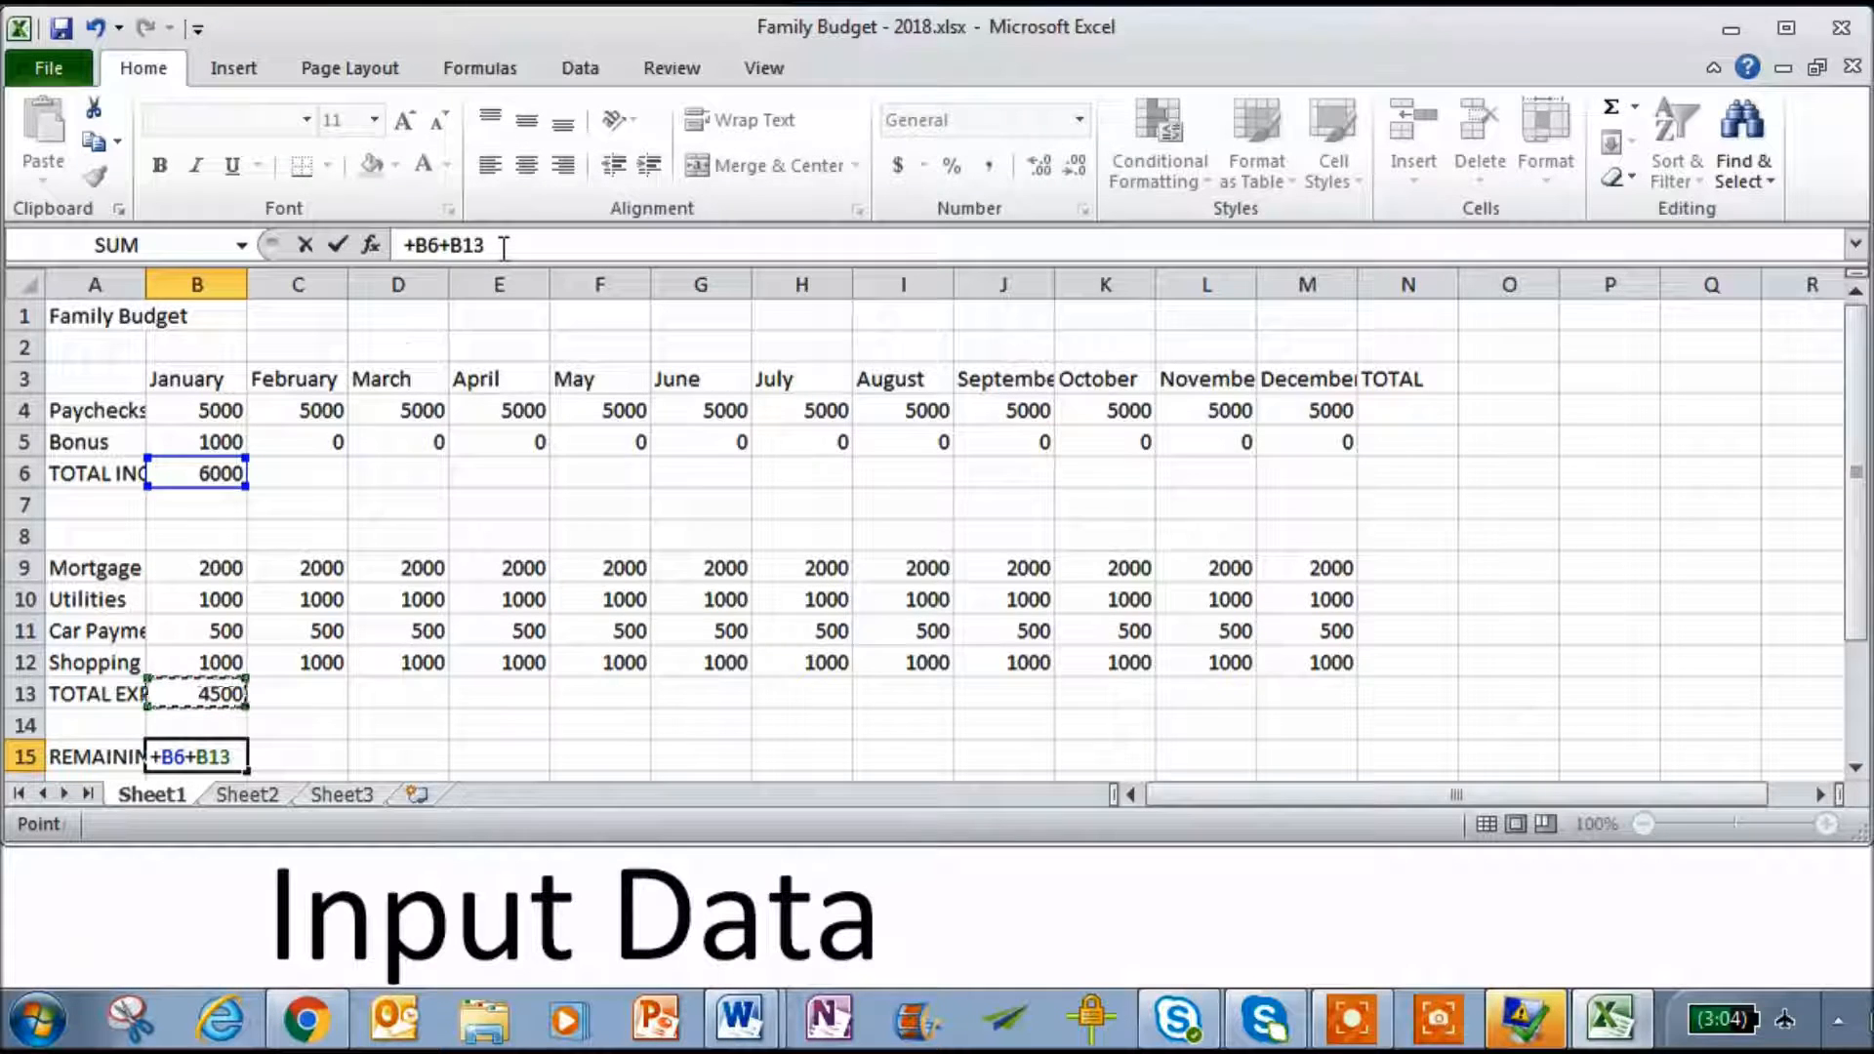
key("Return")
- Check the January income, expense and REMAINING cells in column B
key("Up")
key("Up")
key("Up")
key("Up")
key("Up")
key("Up")
key("Up")
key("Up")
key("Up")
key("Up")
key("Down")
key("Down")
key("Down")
key("Down")
key("Down")
key("Down")
key("Down")
key("Down")
key("Down")
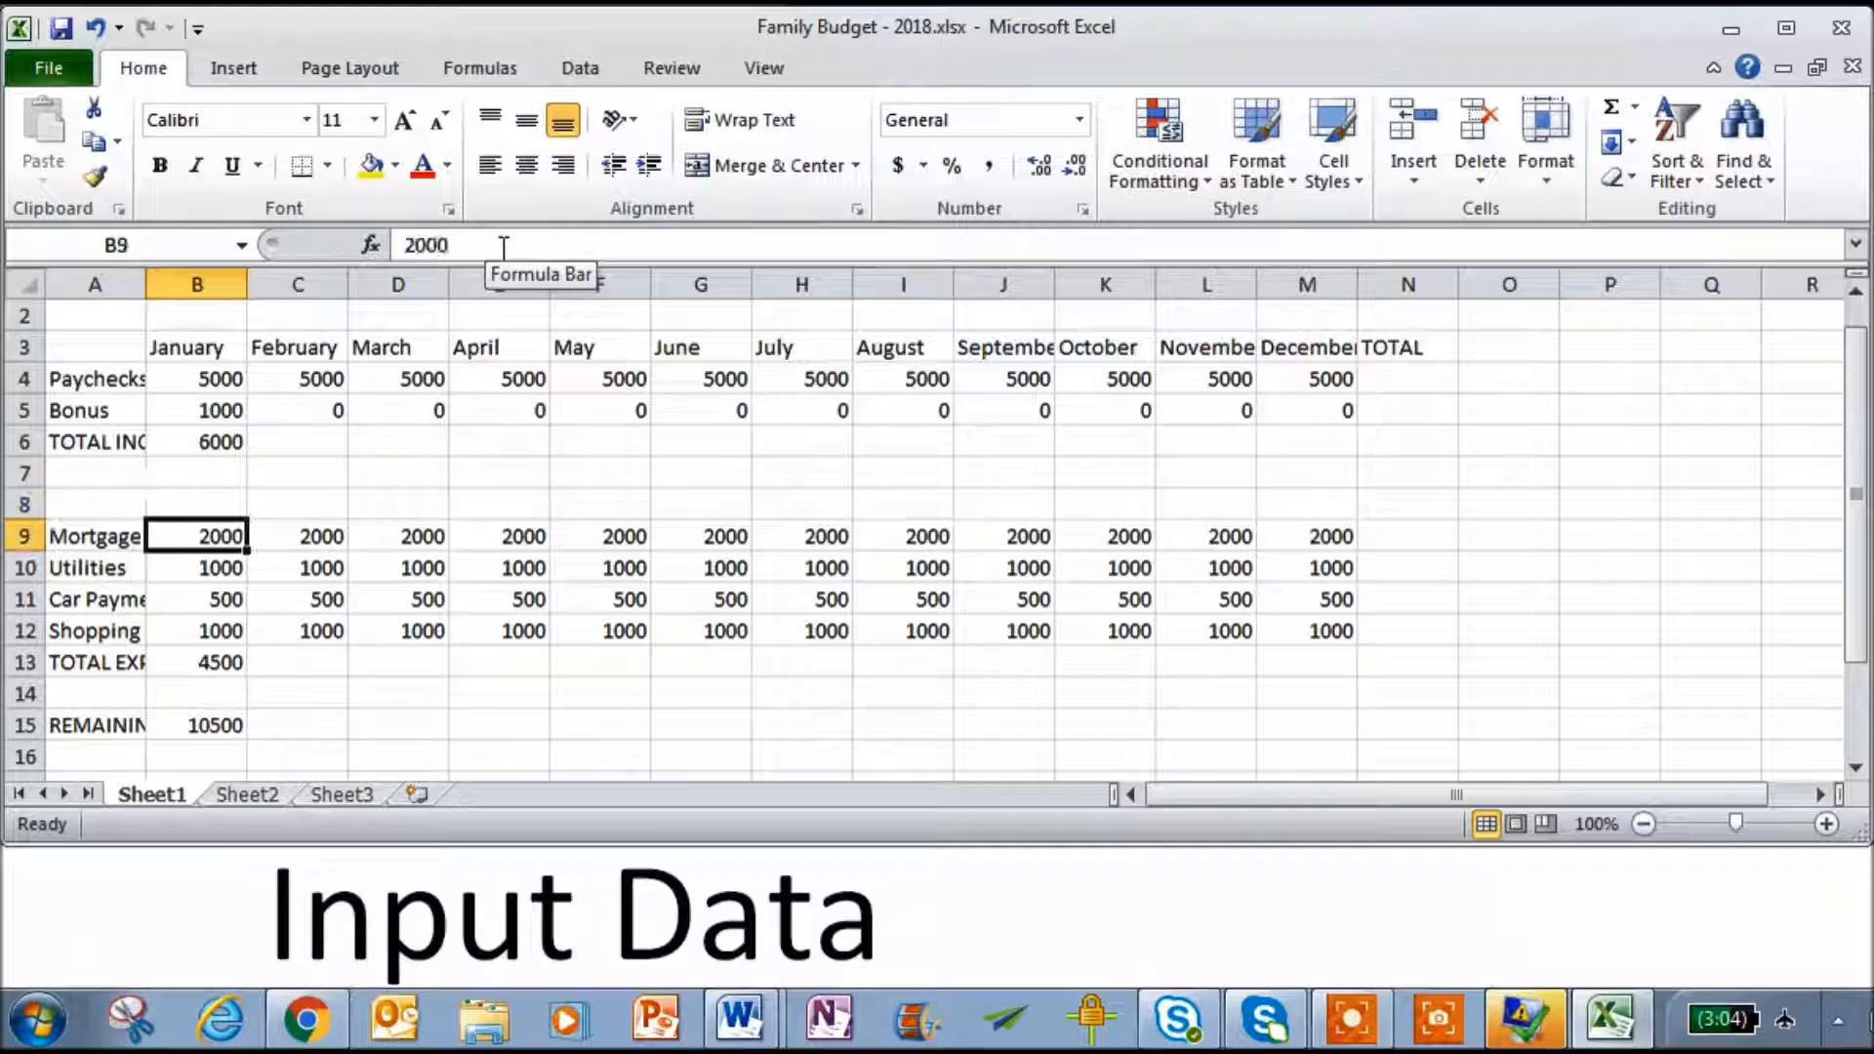
- Replace the January REMAINING formula in B15 with +B6-B13 to subtract total expense from total income
type("+")
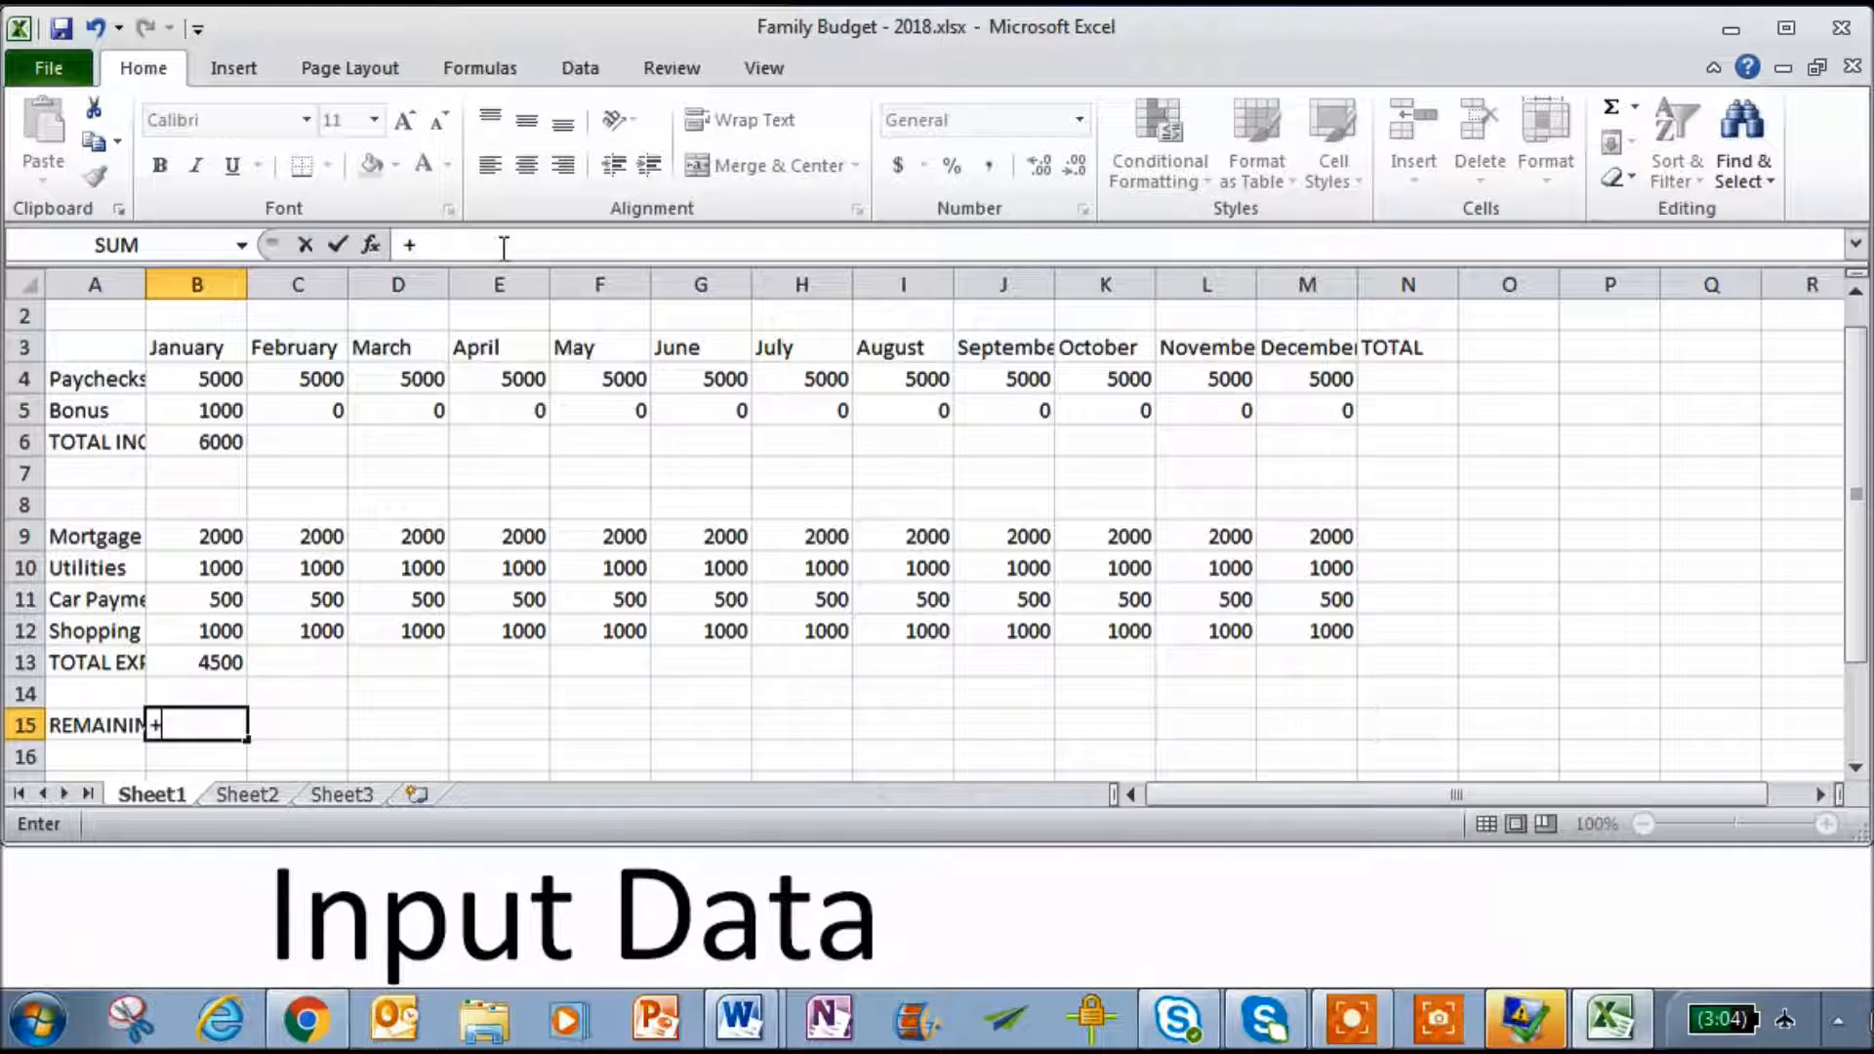
left_click(192, 441)
type("-")
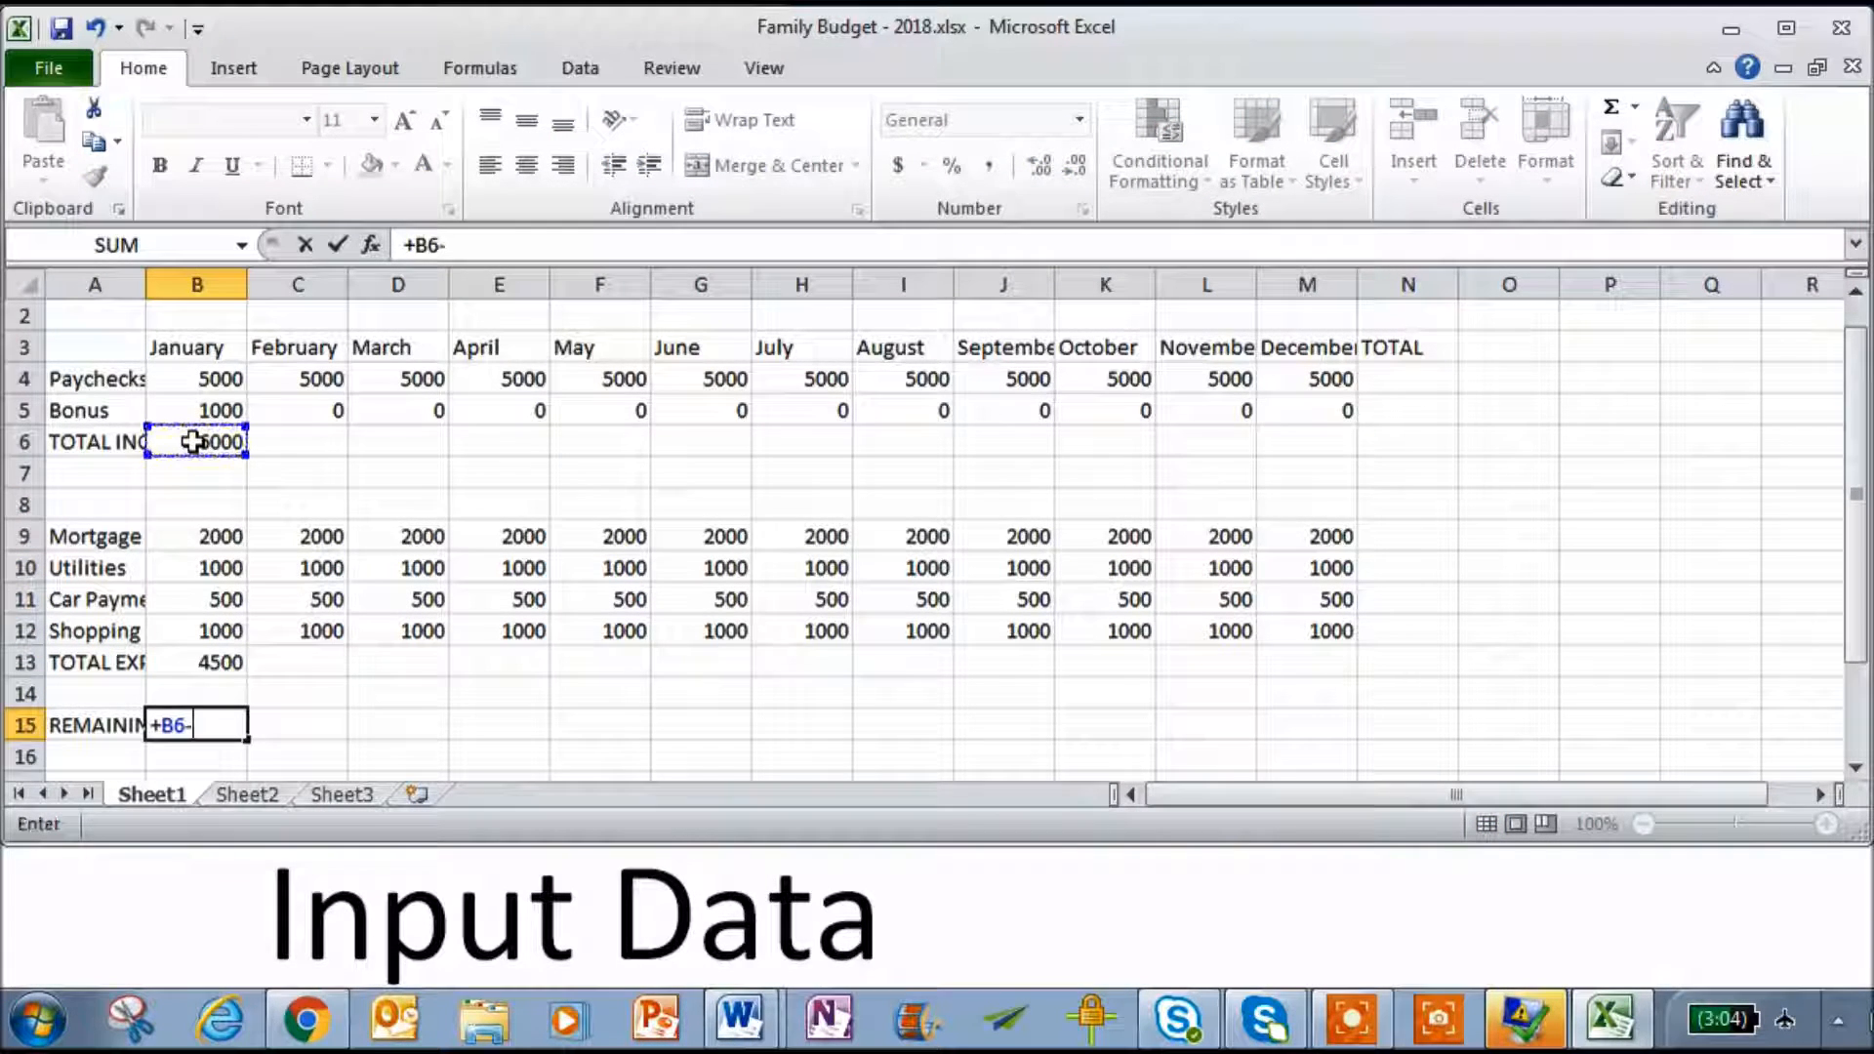
left_click(207, 660)
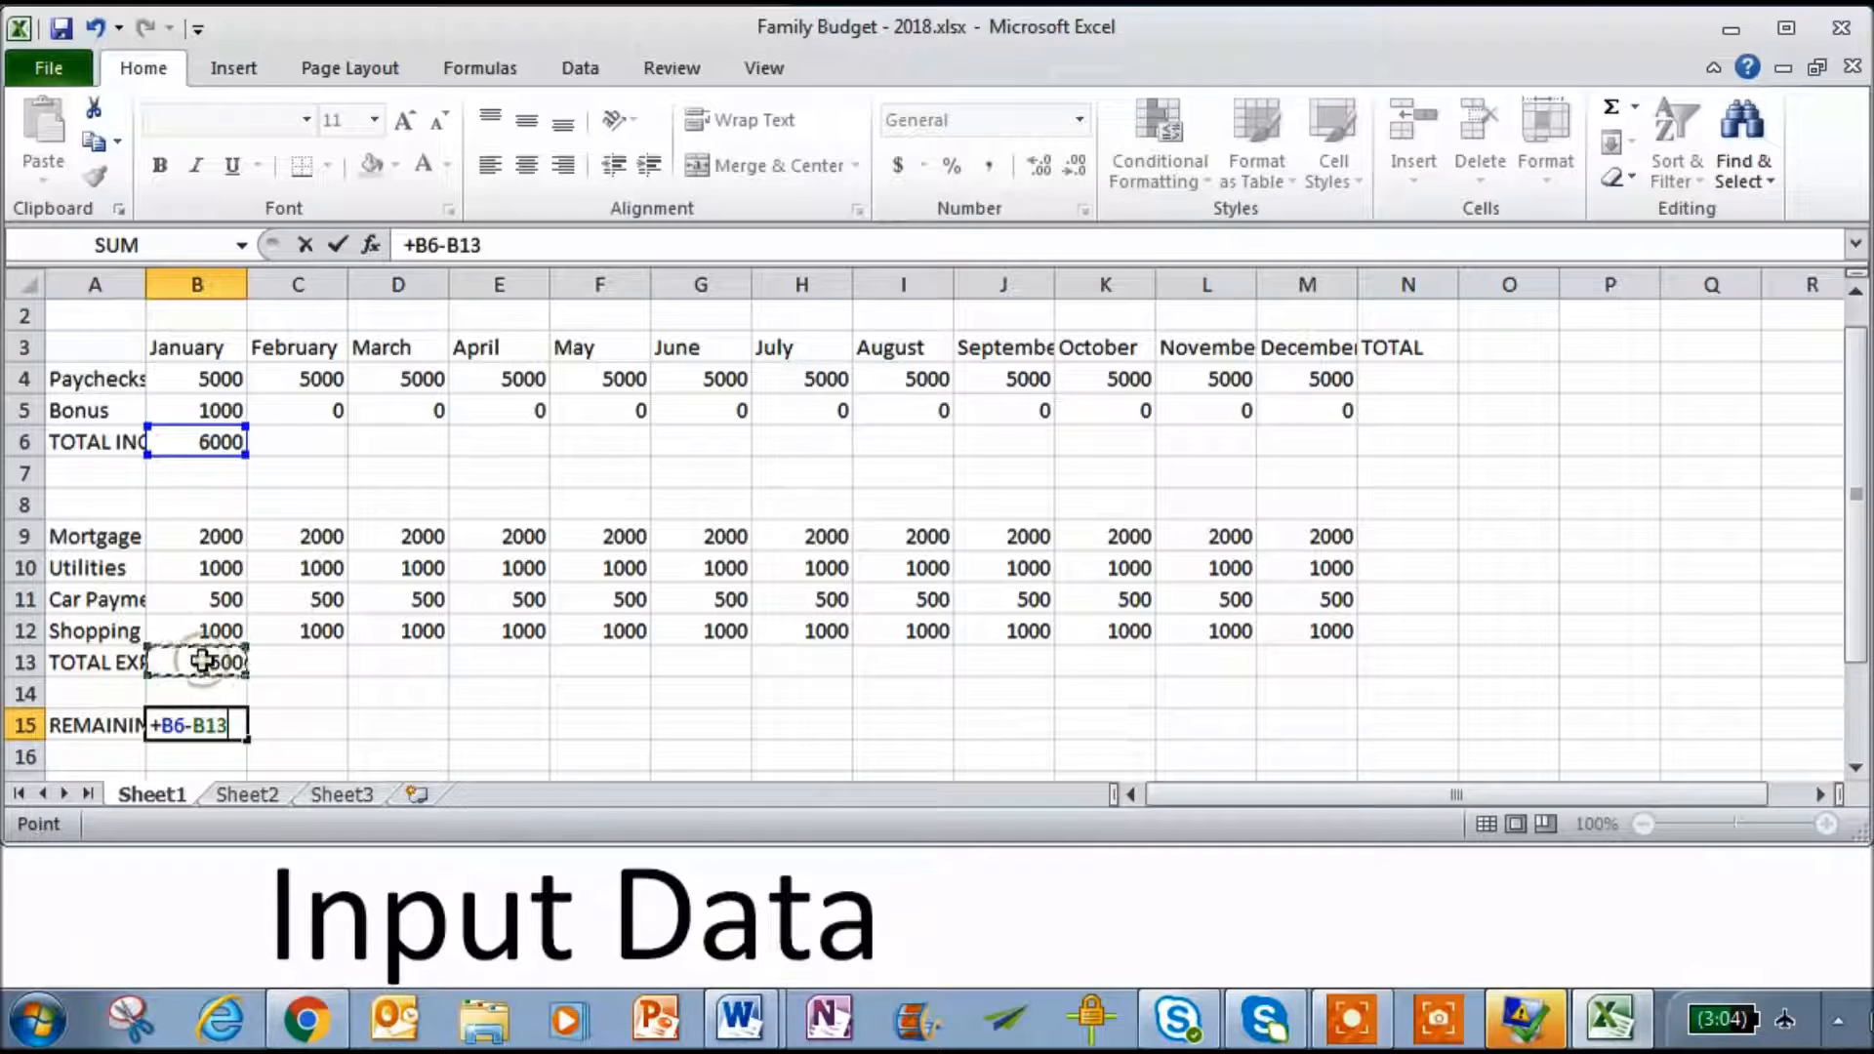
key("Return")
- Fill the REMAINING formula from B15 across row 15 through December in M15
left_click(217, 725)
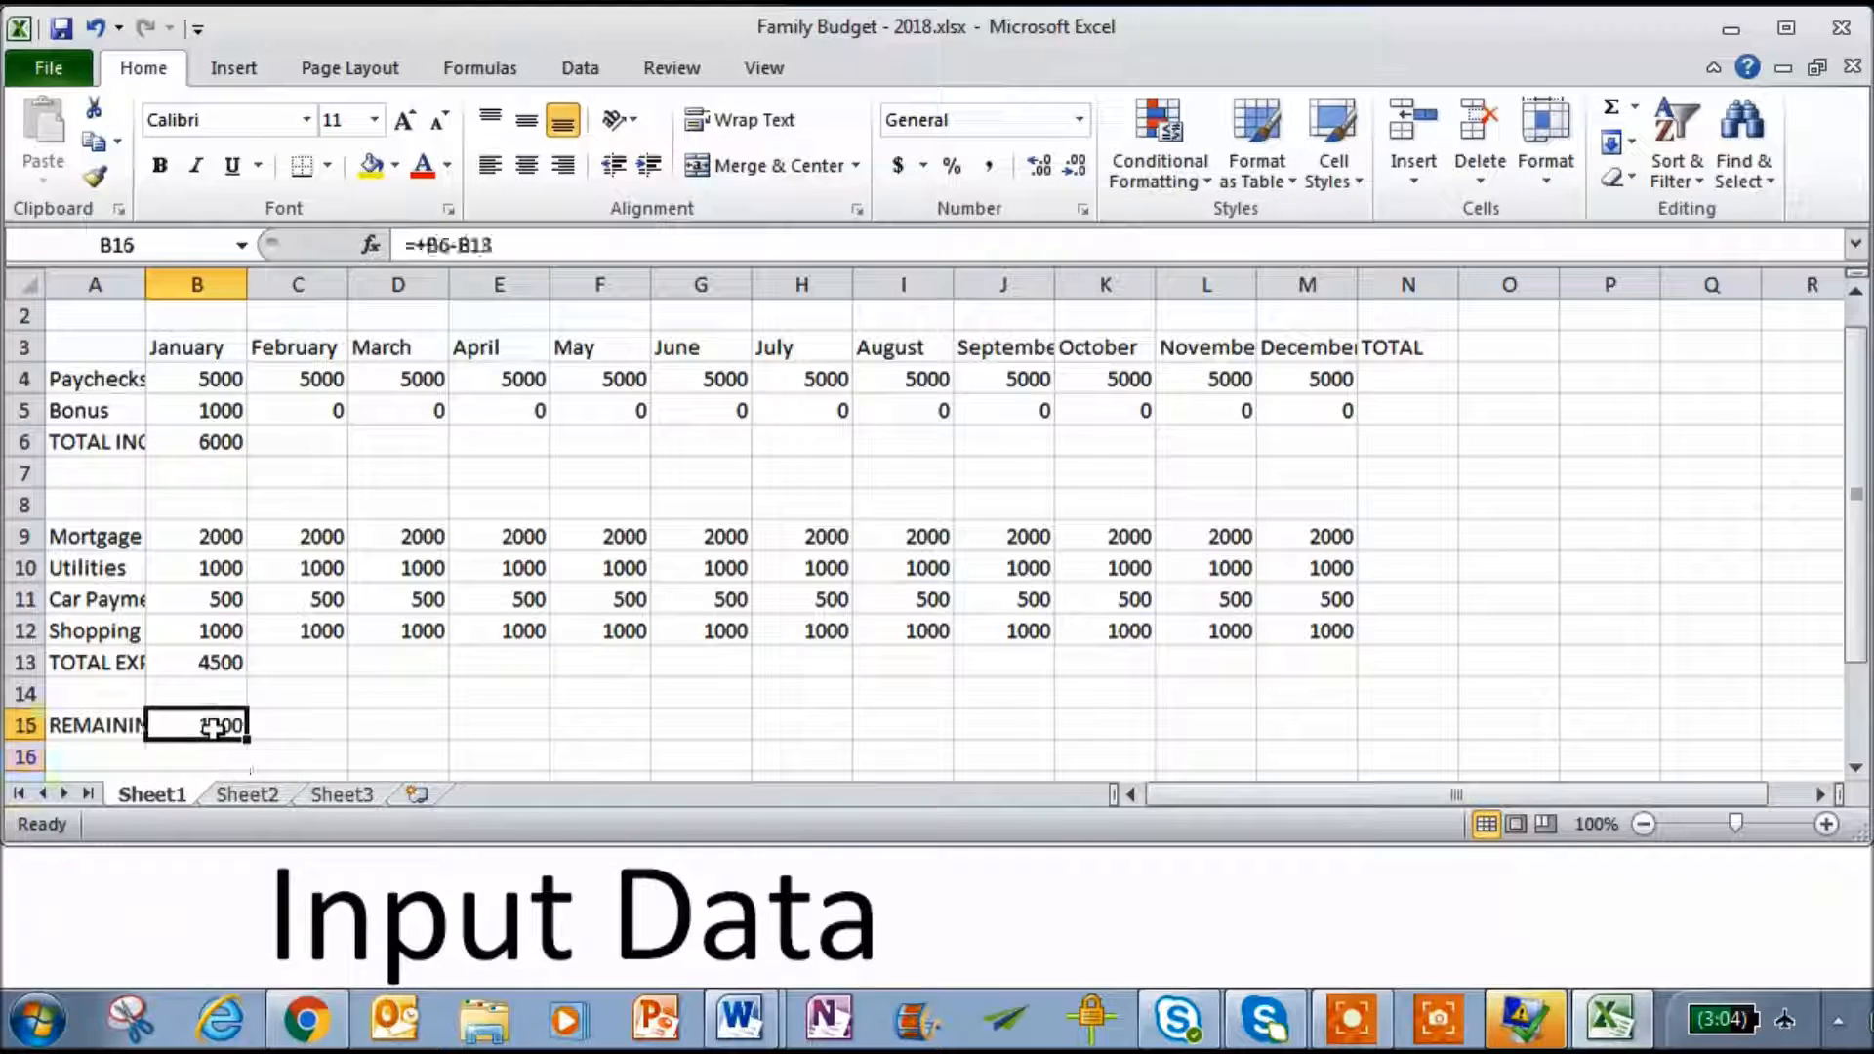
left_click_drag(247, 739, 1357, 853)
left_click(1037, 534)
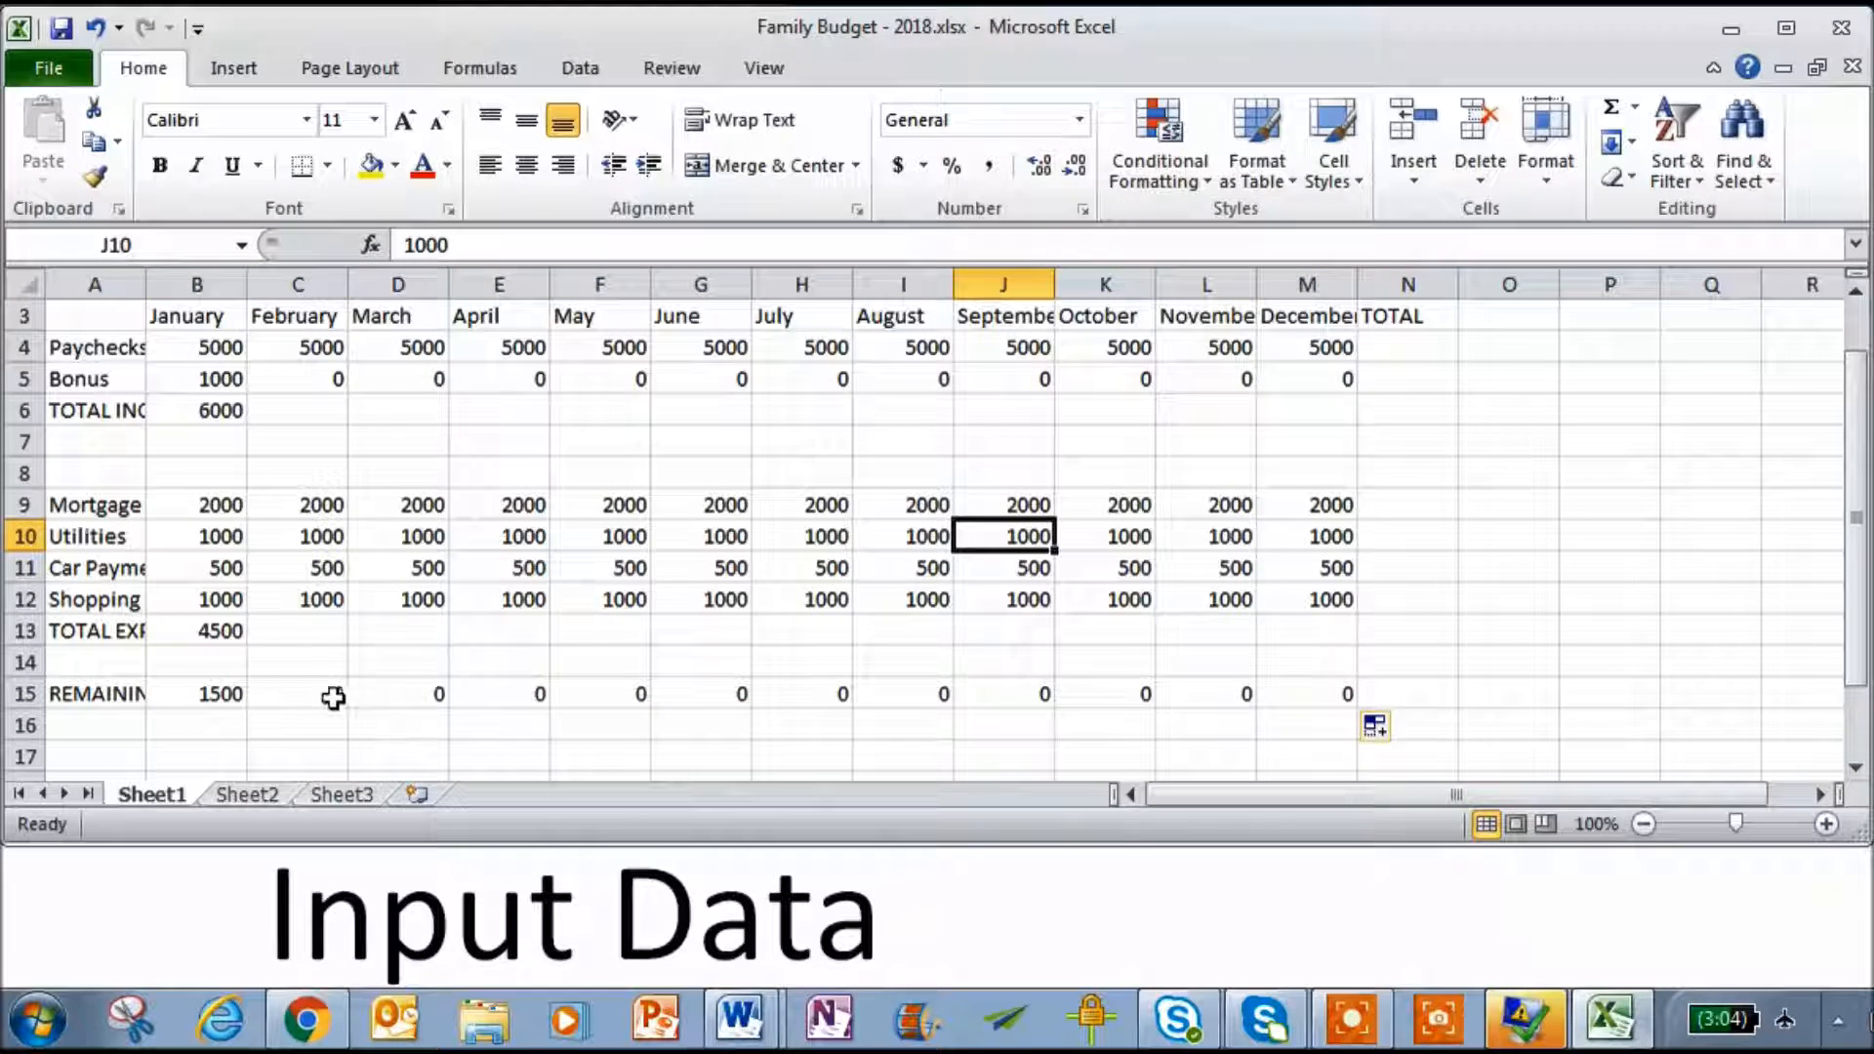
- Fill the TOTAL INCOME formula in B6 across through December and the TOTAL EXPENSE formula in B13 across through N13
left_click(236, 412)
left_click_drag(246, 426, 1332, 459)
left_click(229, 633)
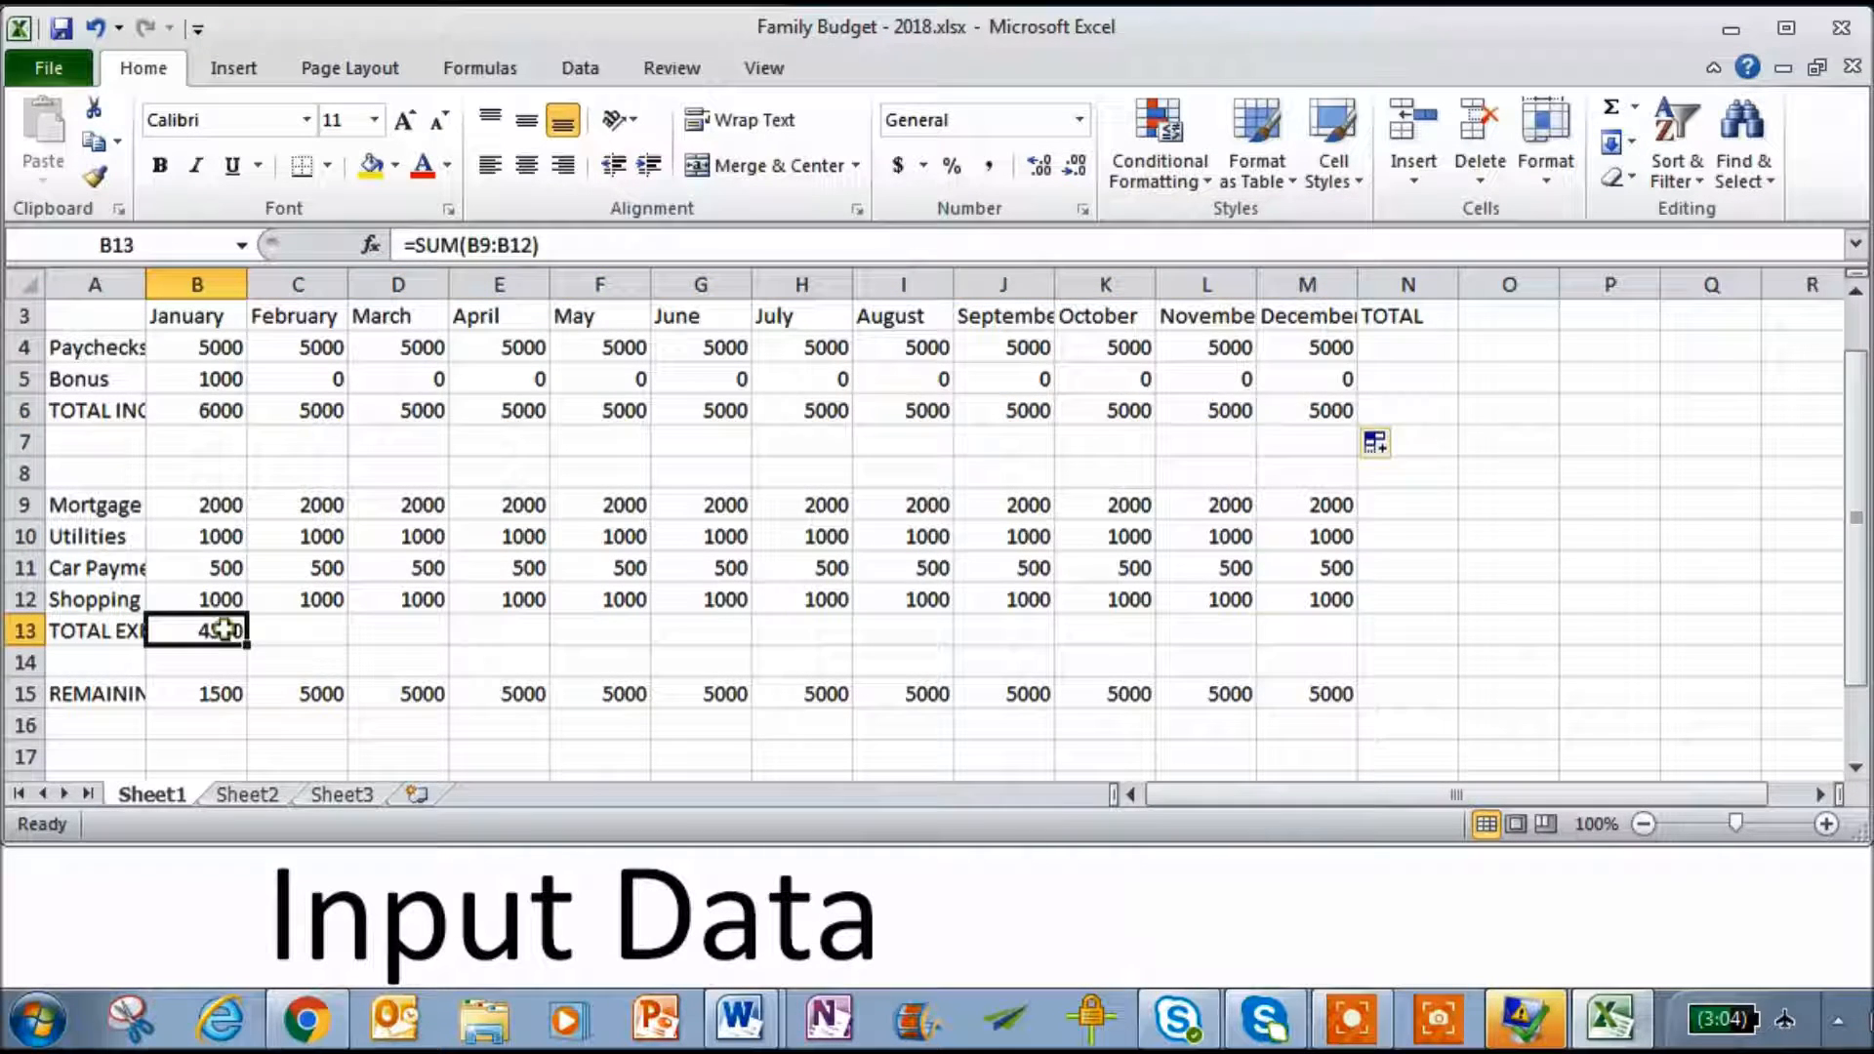
left_click_drag(251, 645, 1433, 674)
left_click(1298, 569)
key("Up")
key("Up")
key("Up")
key("Up")
key("Up")
key("Up")
key("Up")
key("Up")
key("Up")
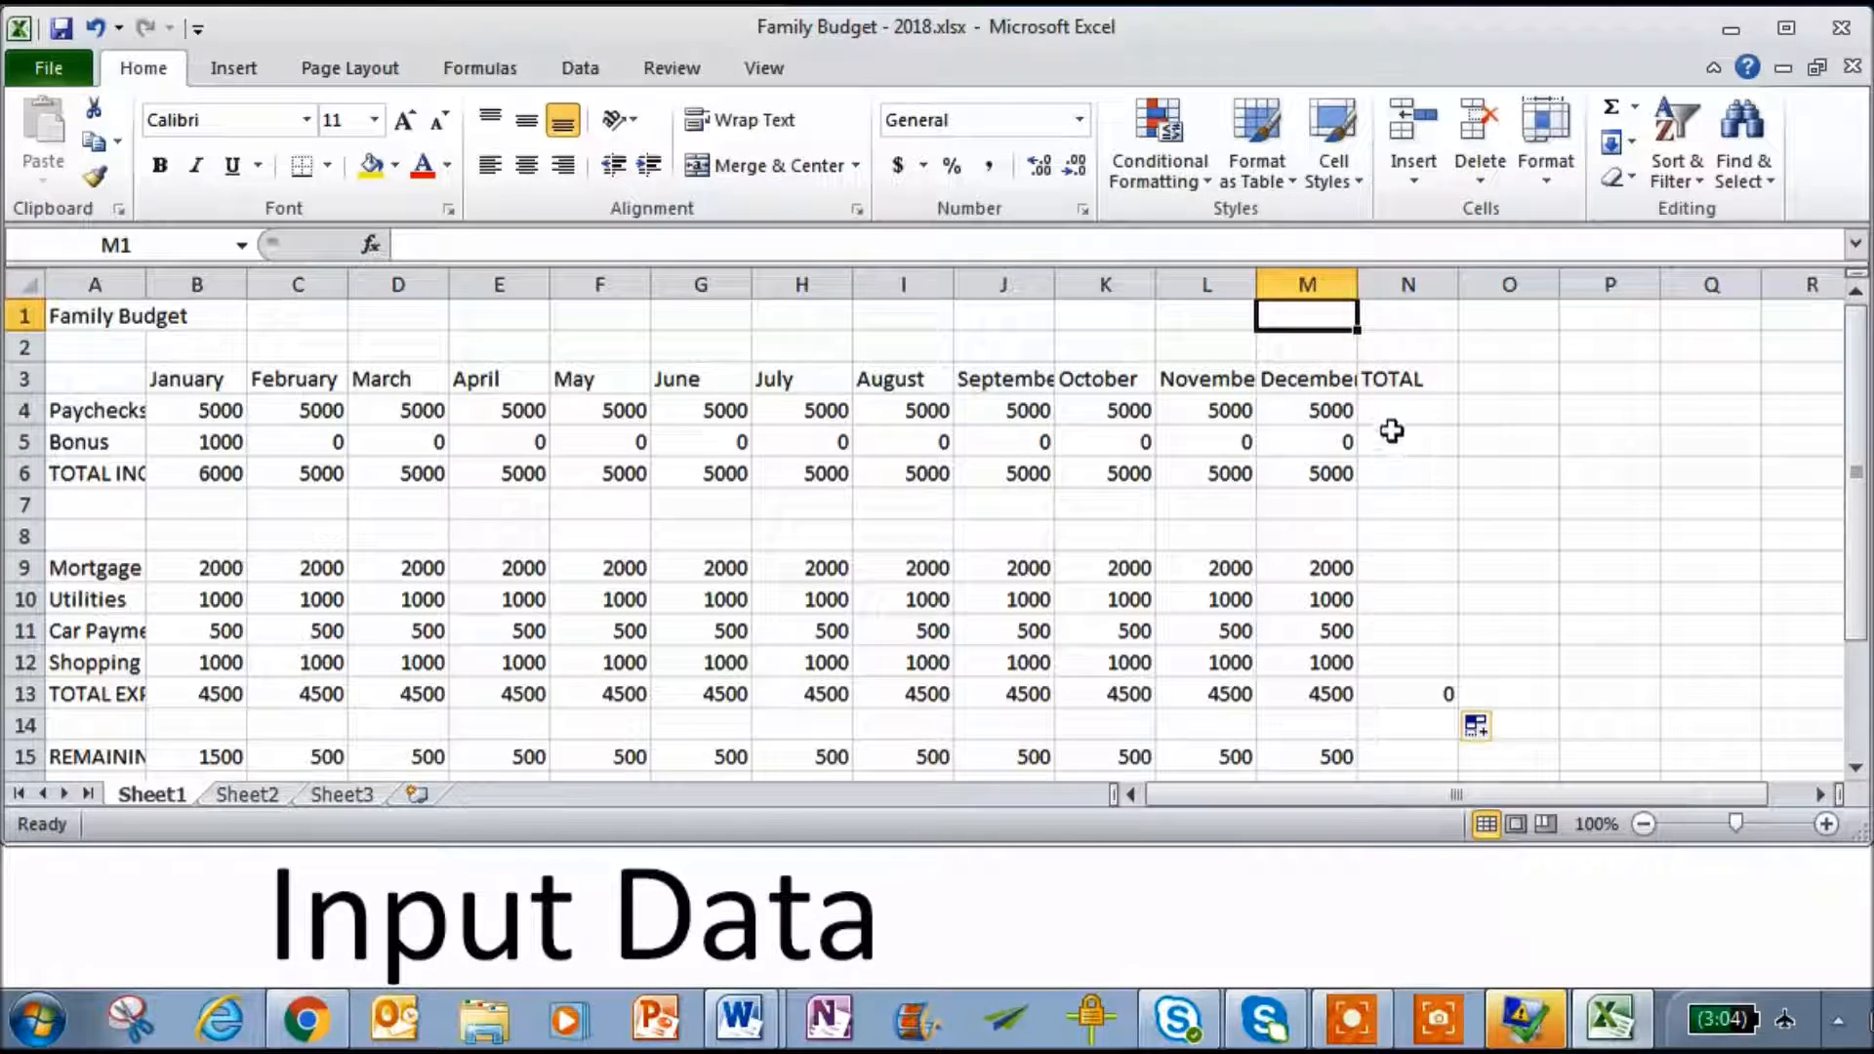
- Sum B4:M4 in N4 under TOTAL and fill the formula down through the REMAINING row in N15
left_click(1390, 400)
type("=sum(")
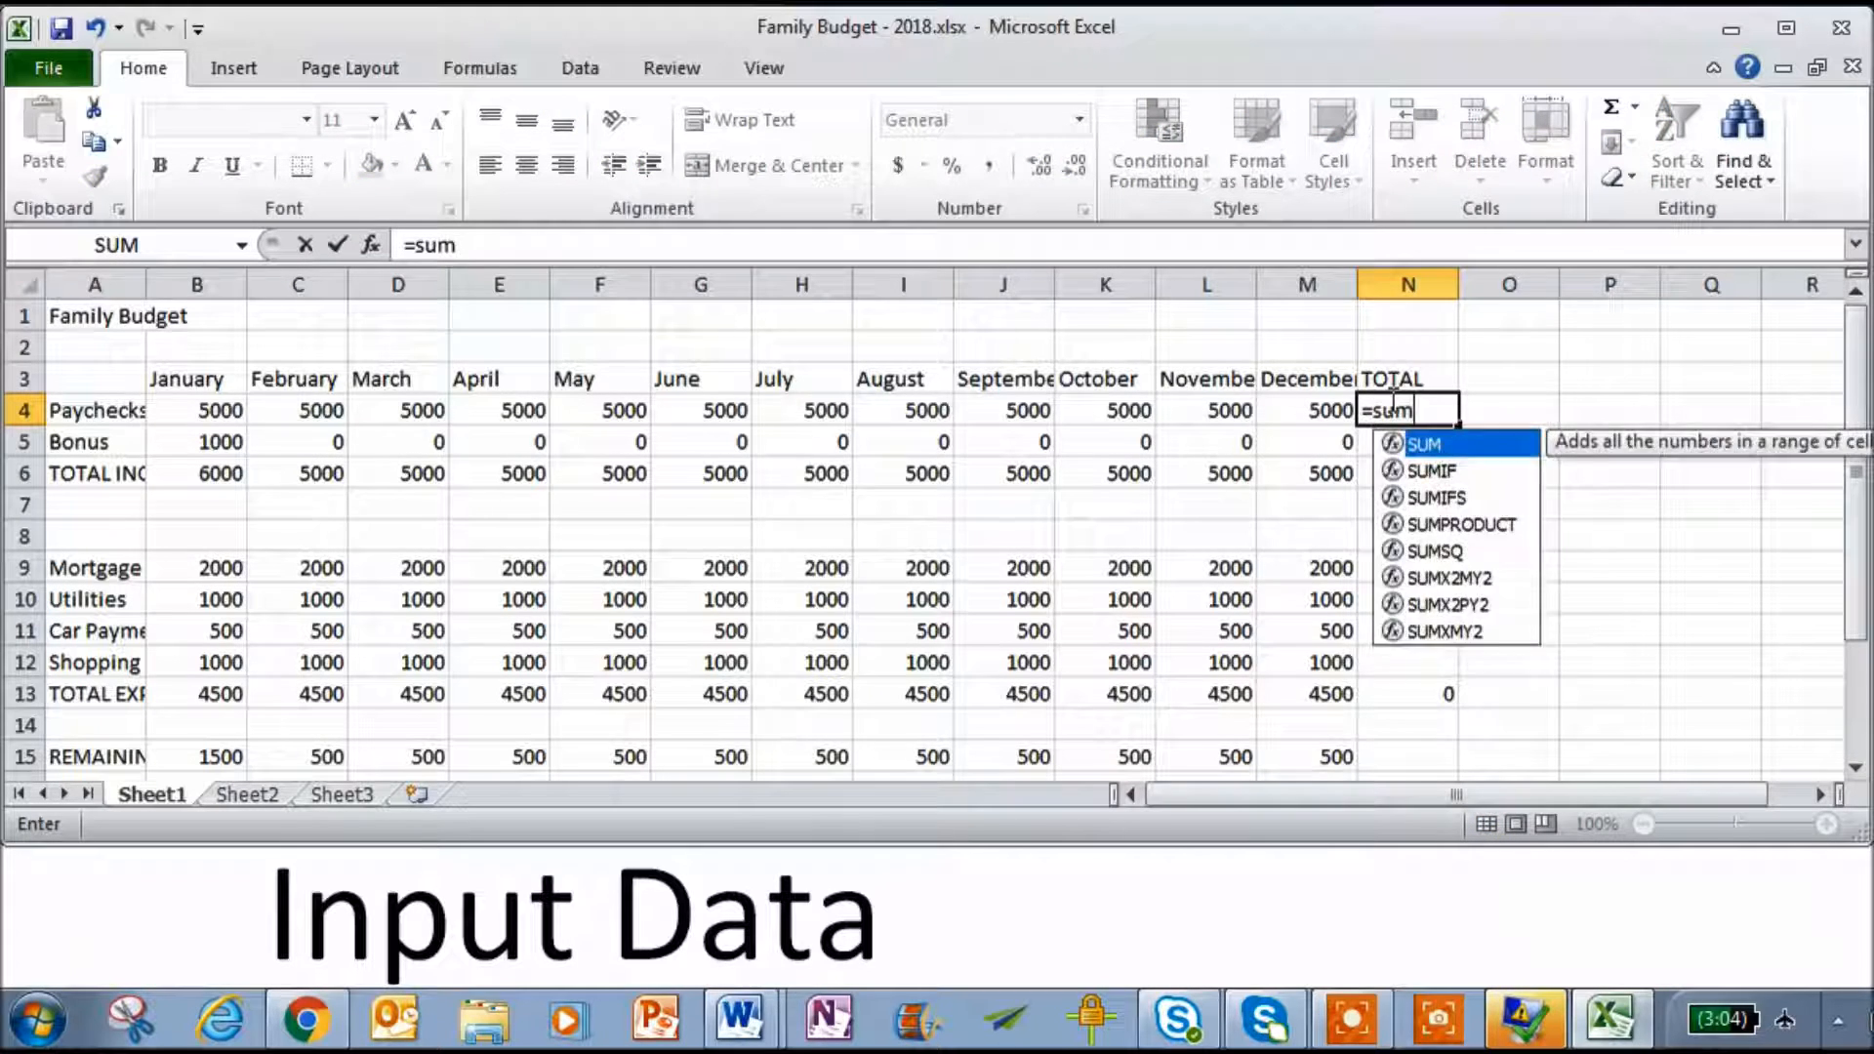
left_click_drag(1332, 406, 231, 393)
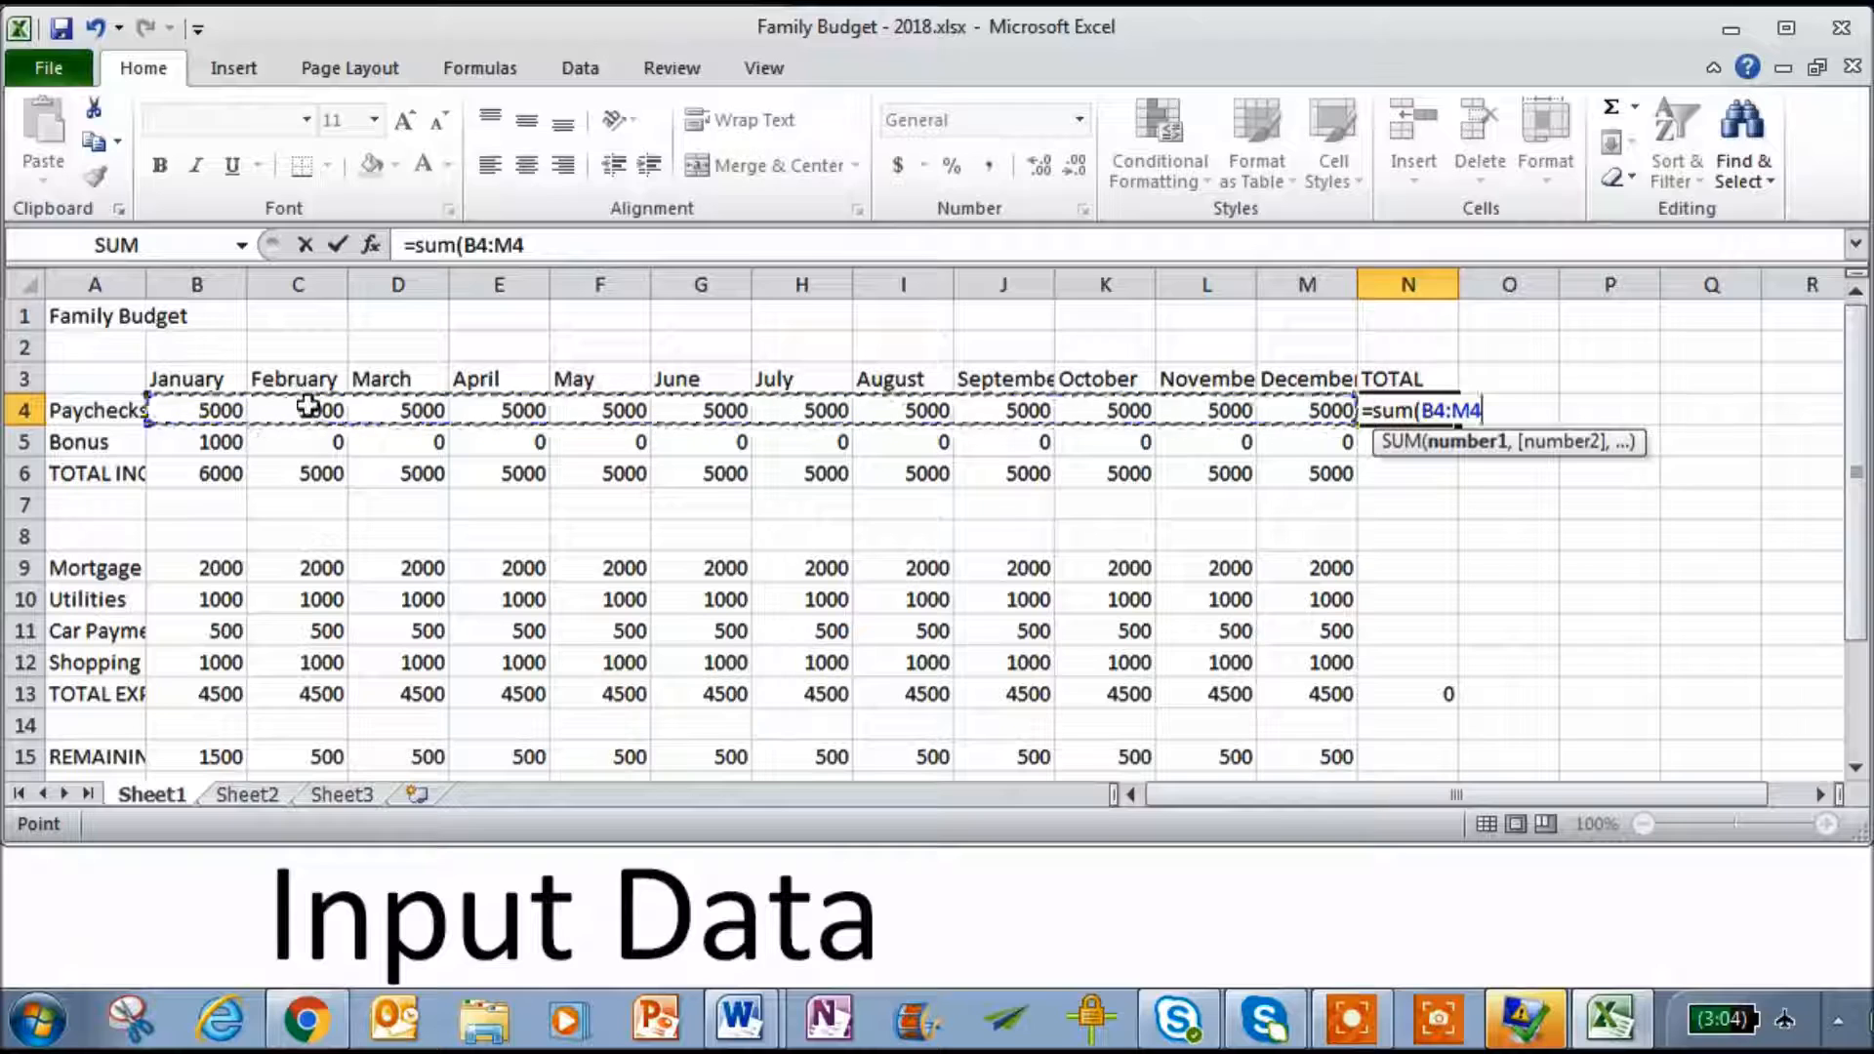
key("Return")
left_click(1446, 412)
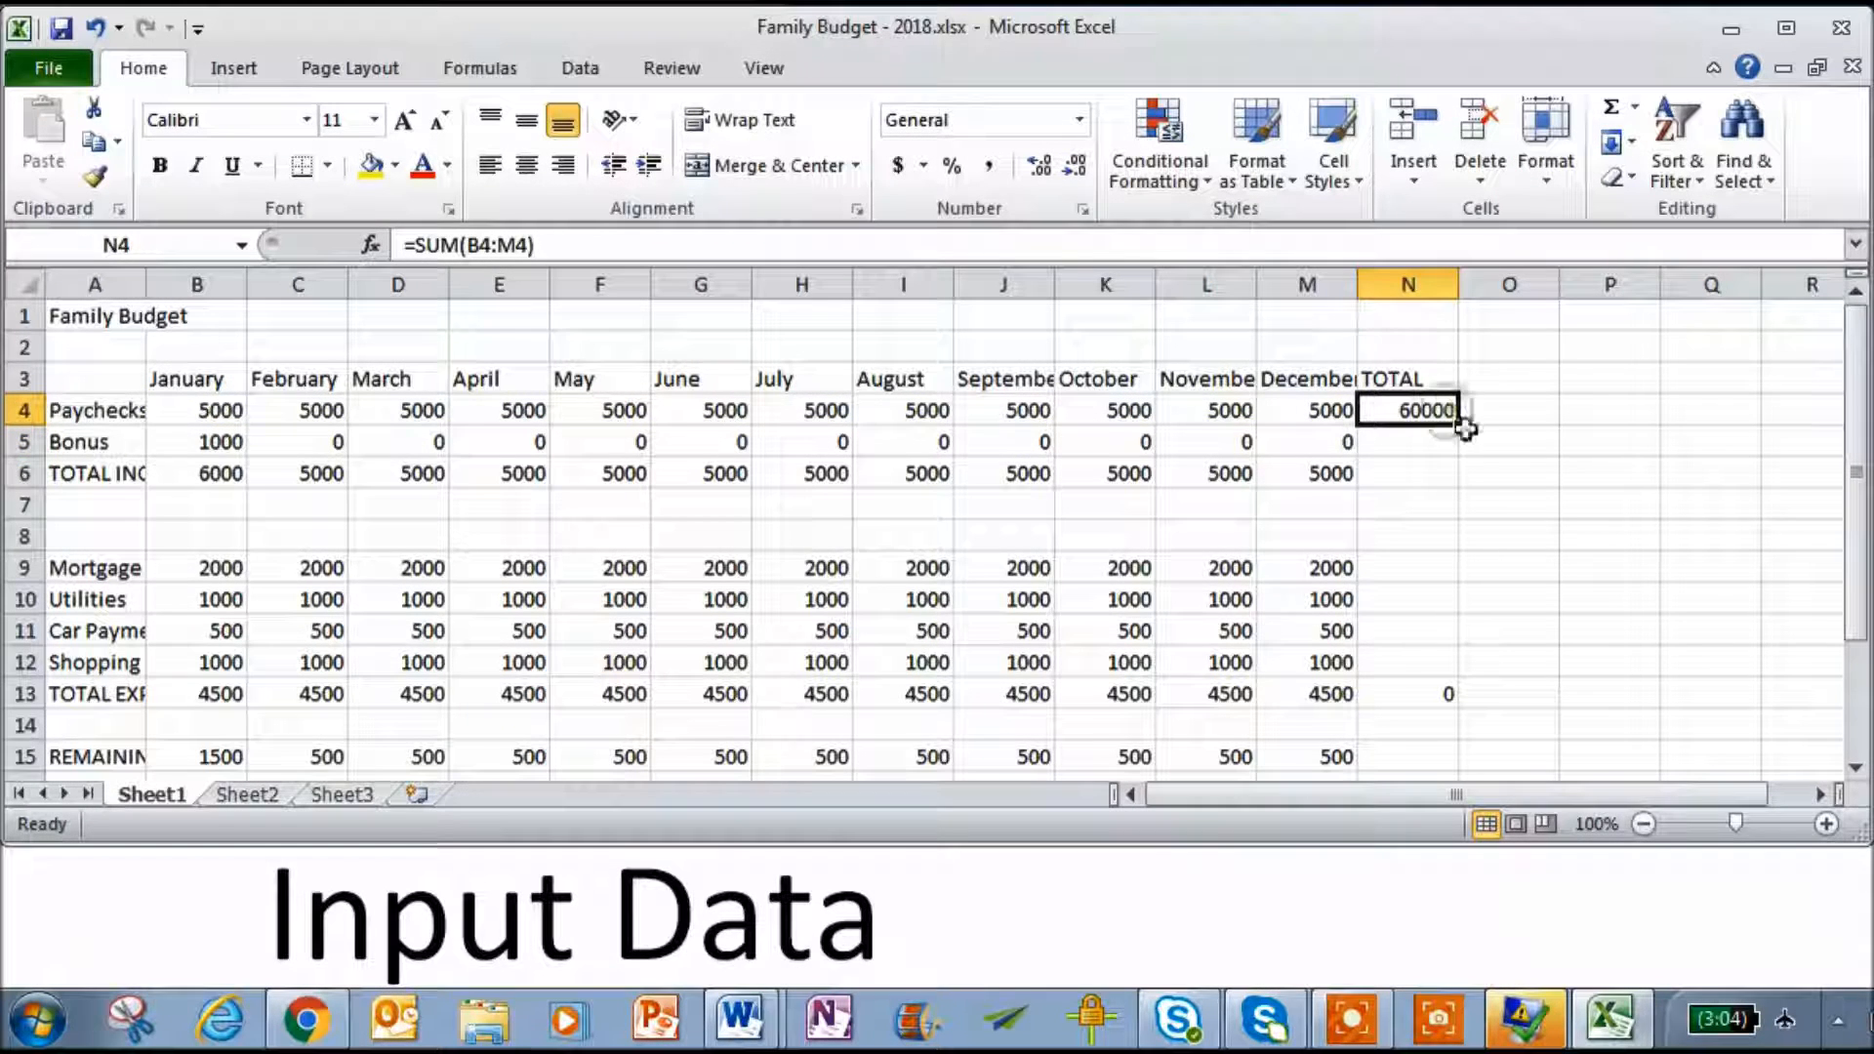
left_click_drag(1464, 426, 1478, 756)
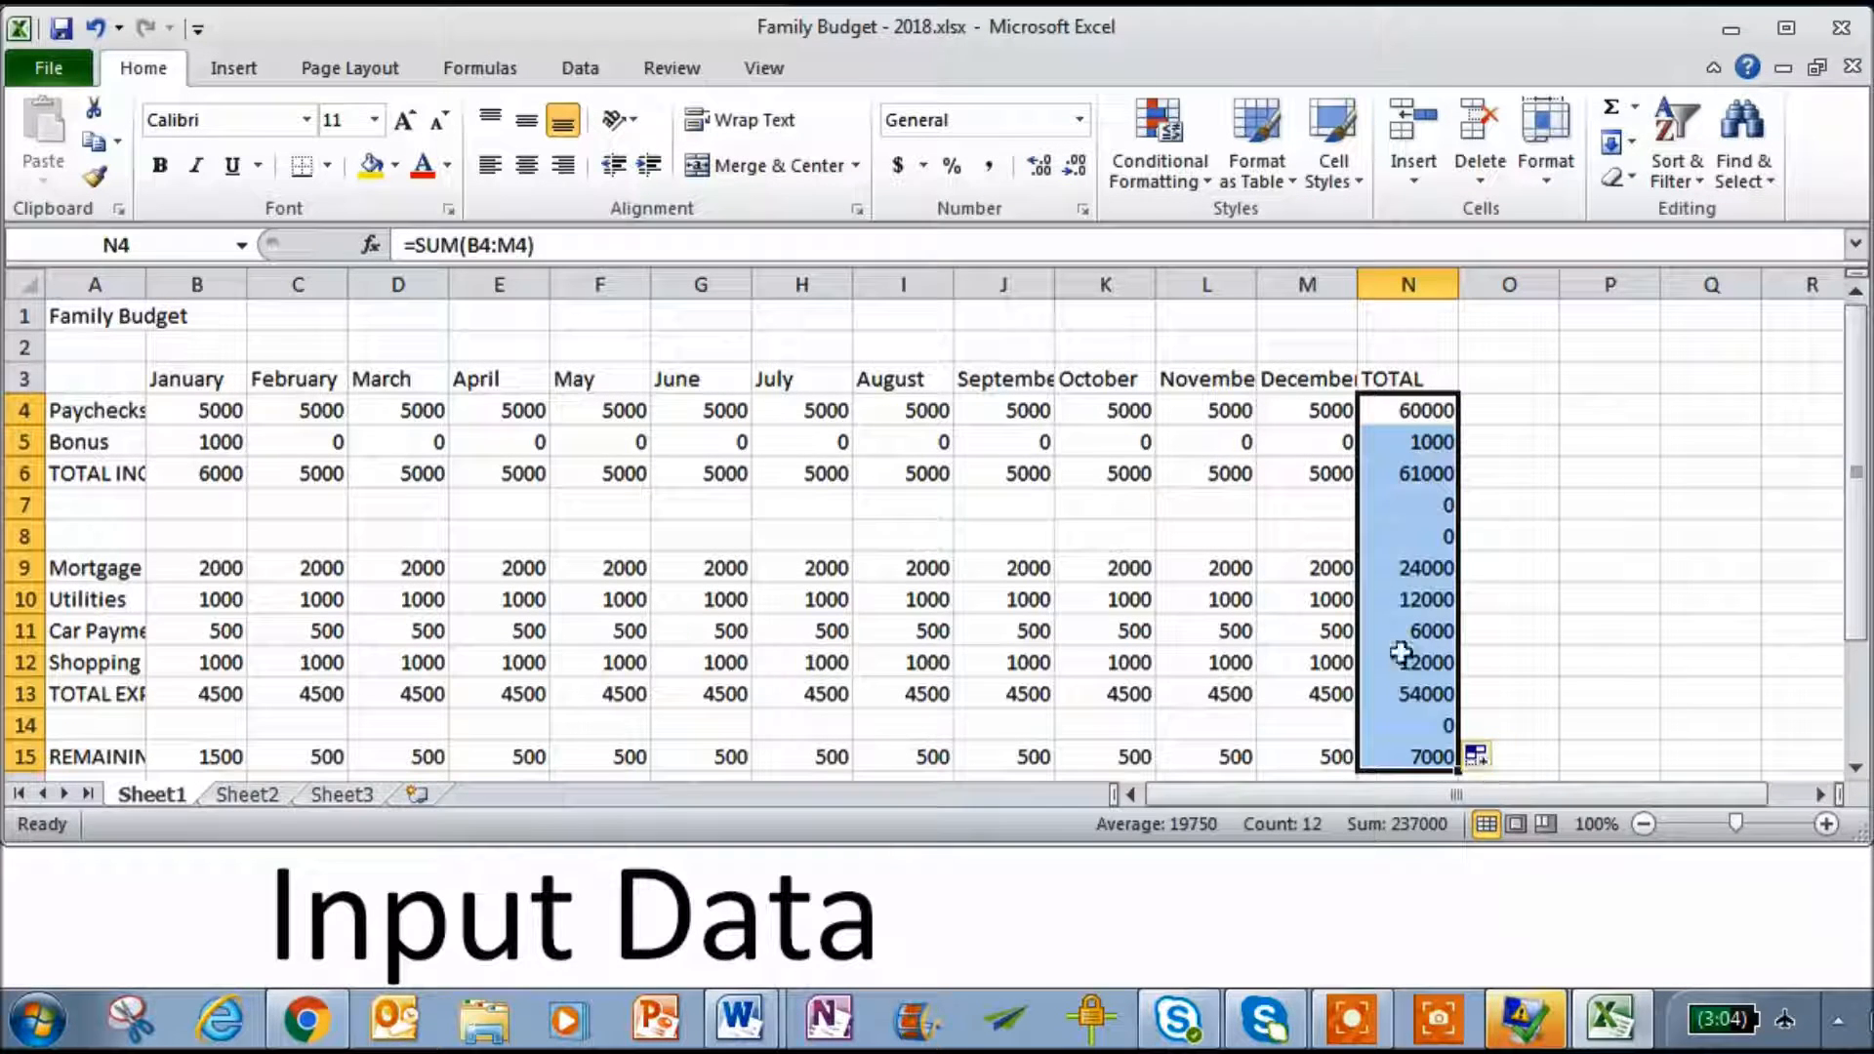
left_click(1277, 565)
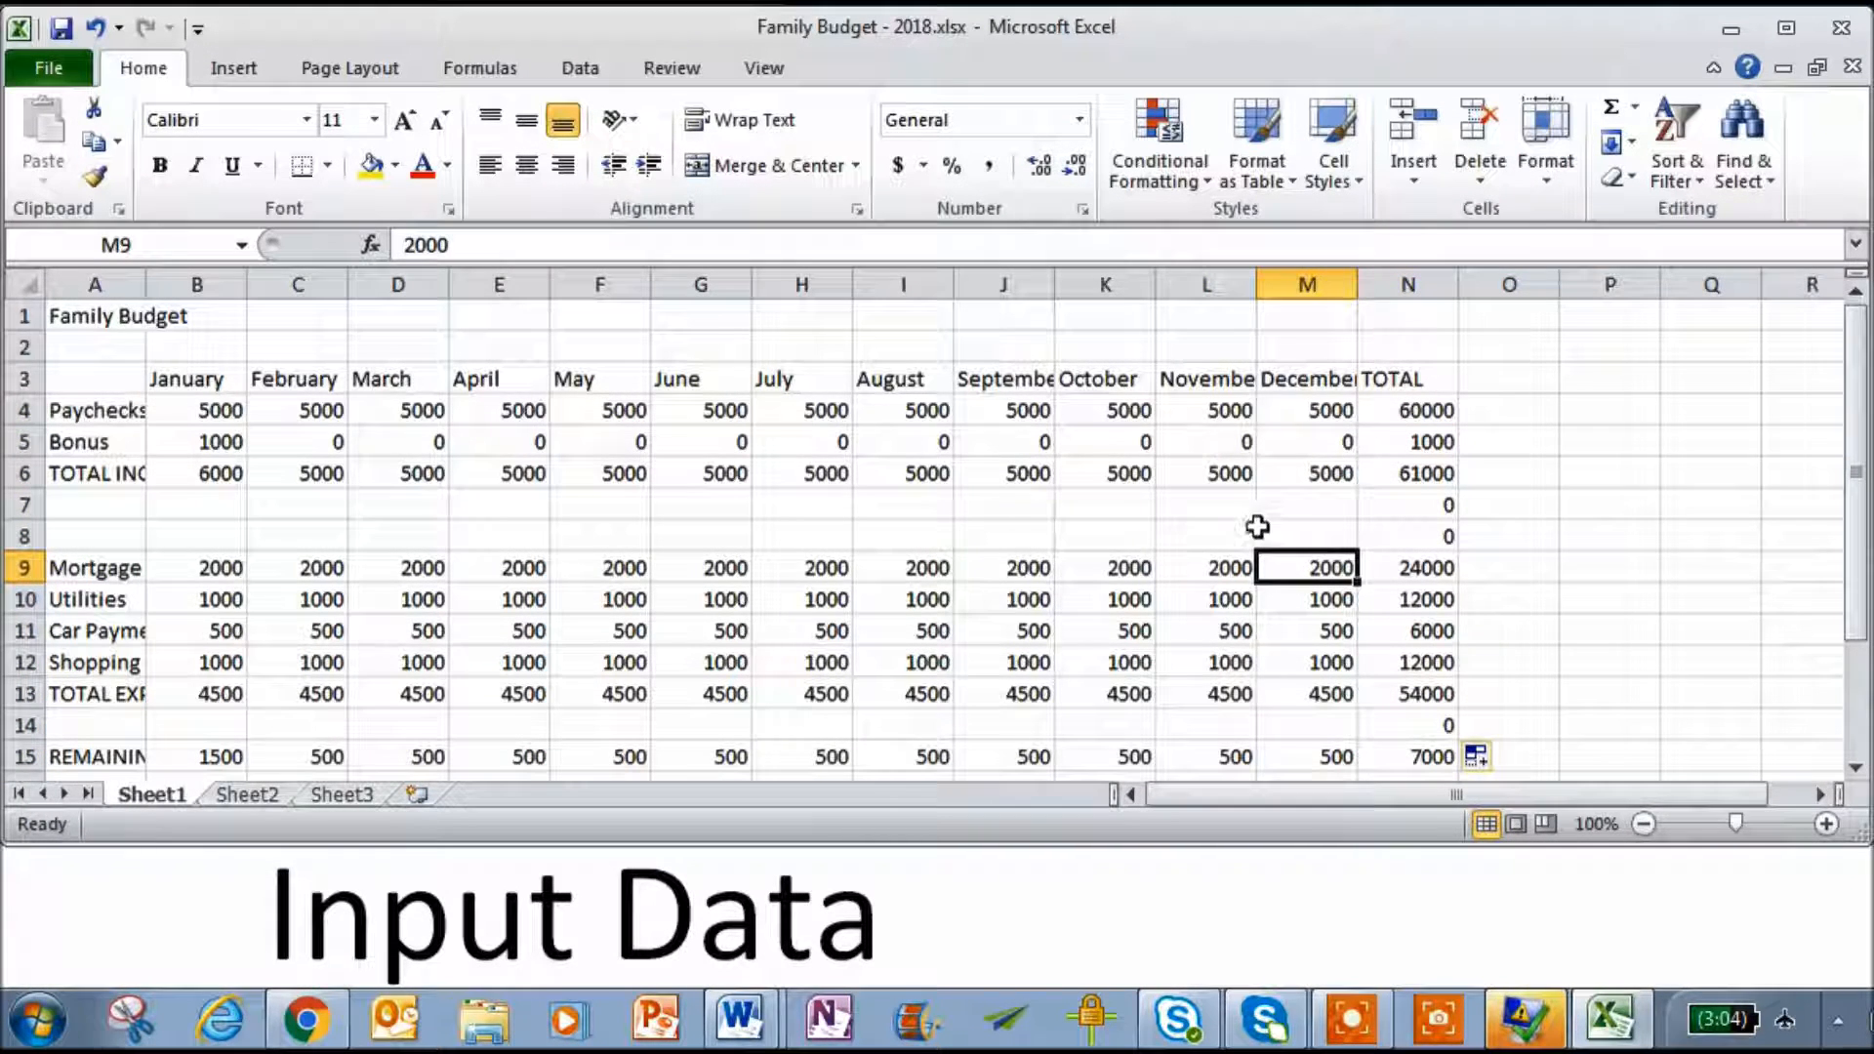
- Clear the unneeded total formulas from the blank rows in N7, N8 and N14
left_click(1443, 504)
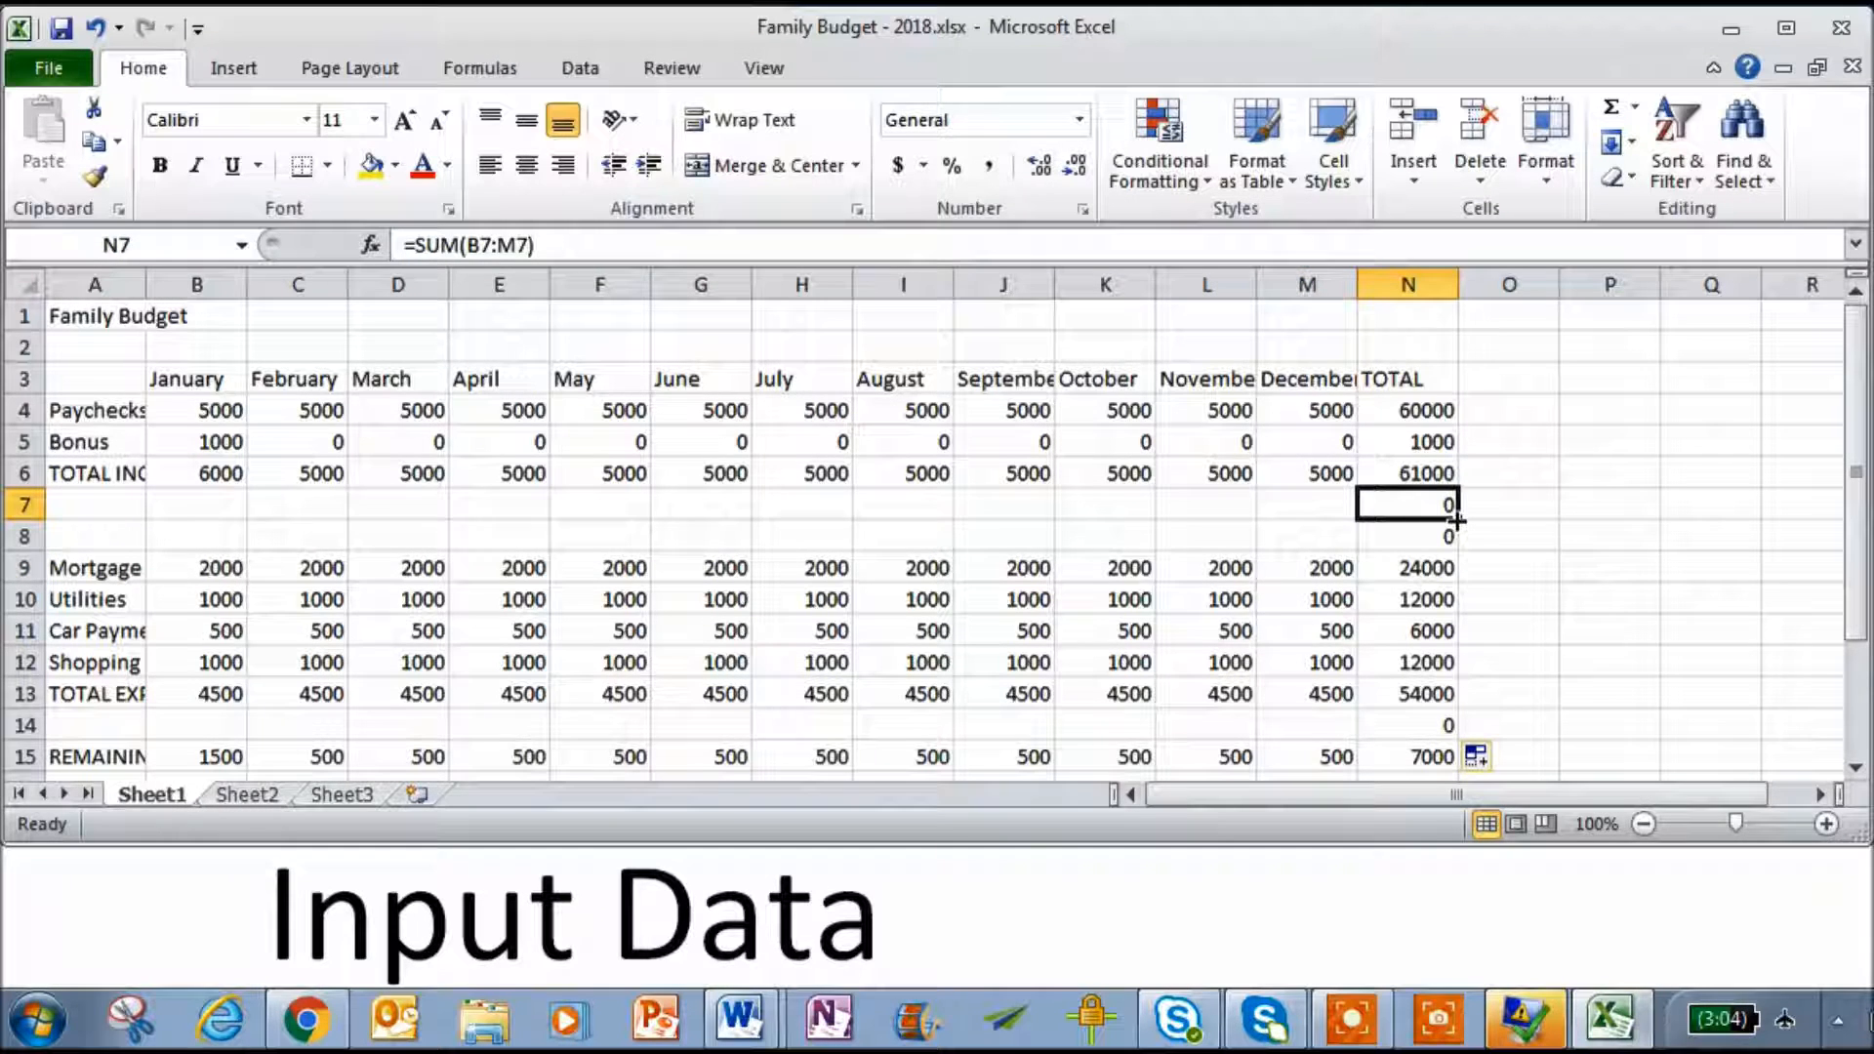
key("BackSpace")
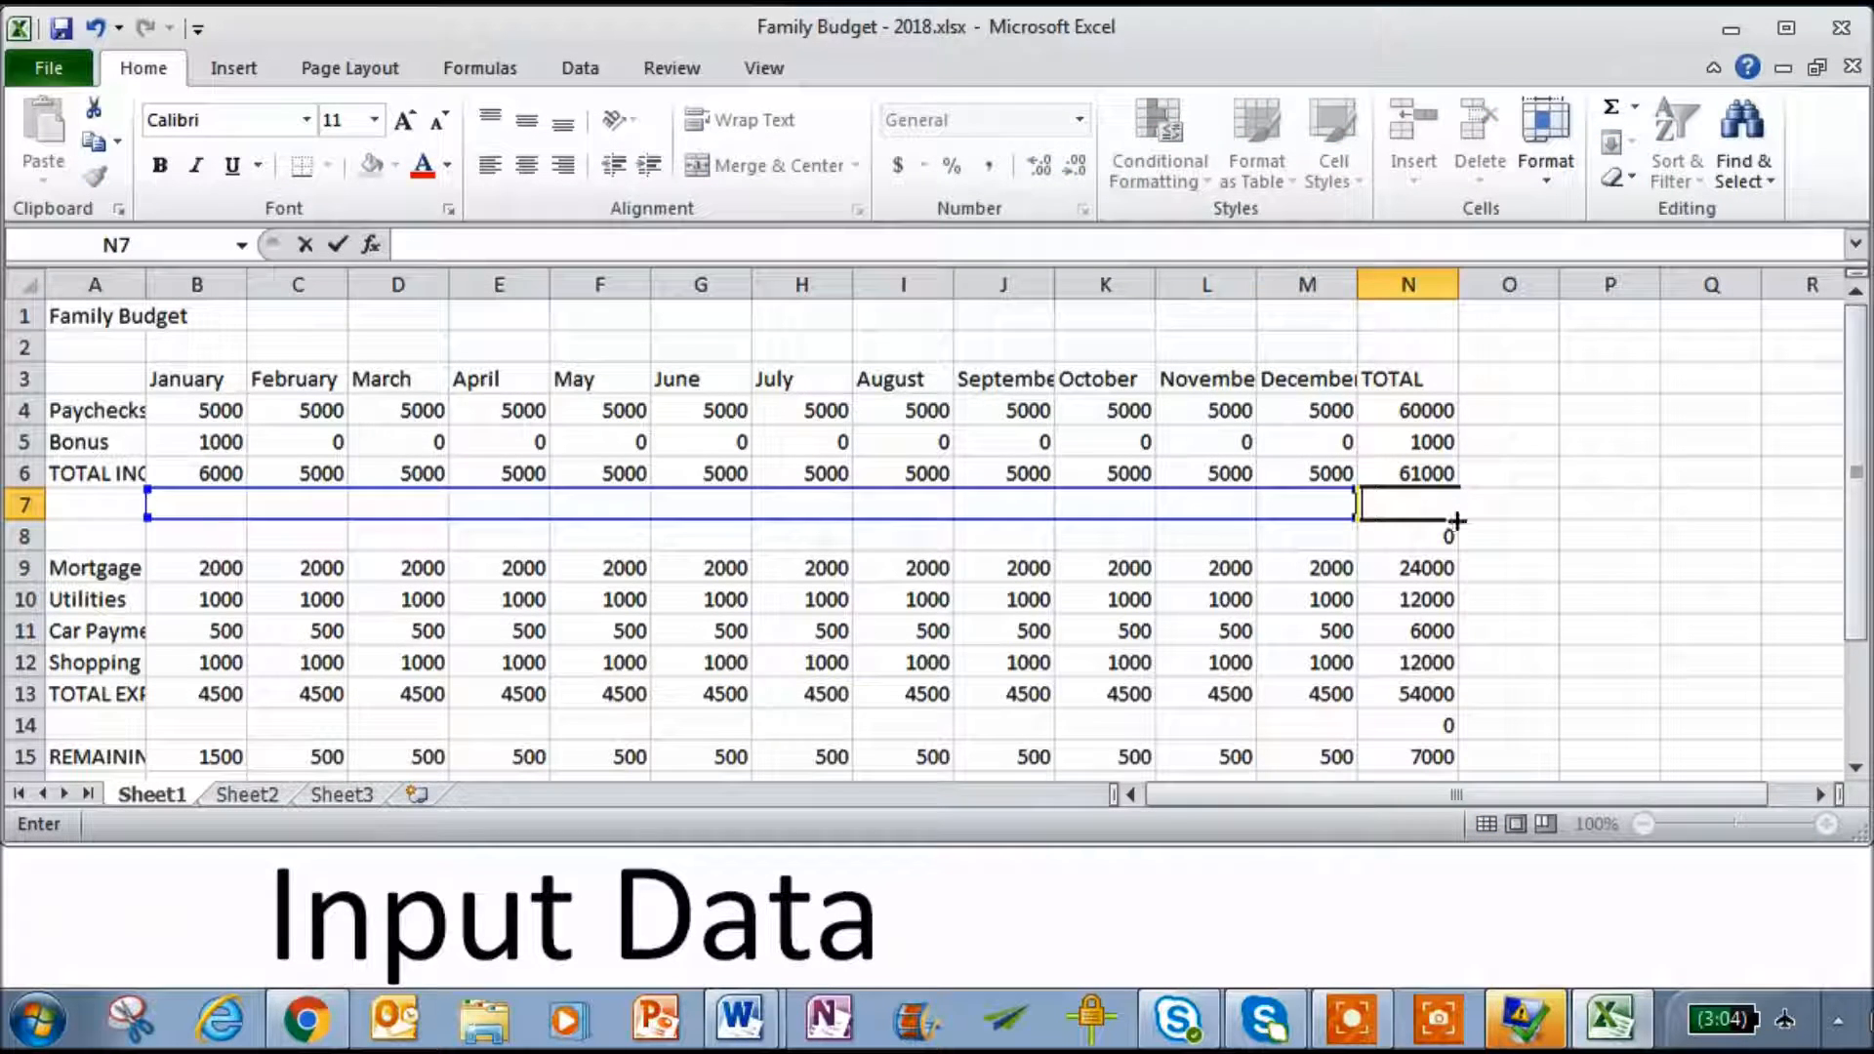
key("Return")
key("BackSpace")
key("Return")
key("Return")
key("Return")
key("Return")
key("Return")
key("Return")
key("BackSpace")
key("Return")
key("Up")
key("Up")
key("Up")
key("Up")
key("Up")
key("Up")
key("Up")
key("Up")
key("Up")
key("Up")
key("Up")
key("Up")
key("Left")
key("Left")
key("Left")
key("Left")
key("Left")
key("Left")
key("Left")
key("Left")
key("Left")
key("Left")
key("Left")
key("Left")
key("Left")
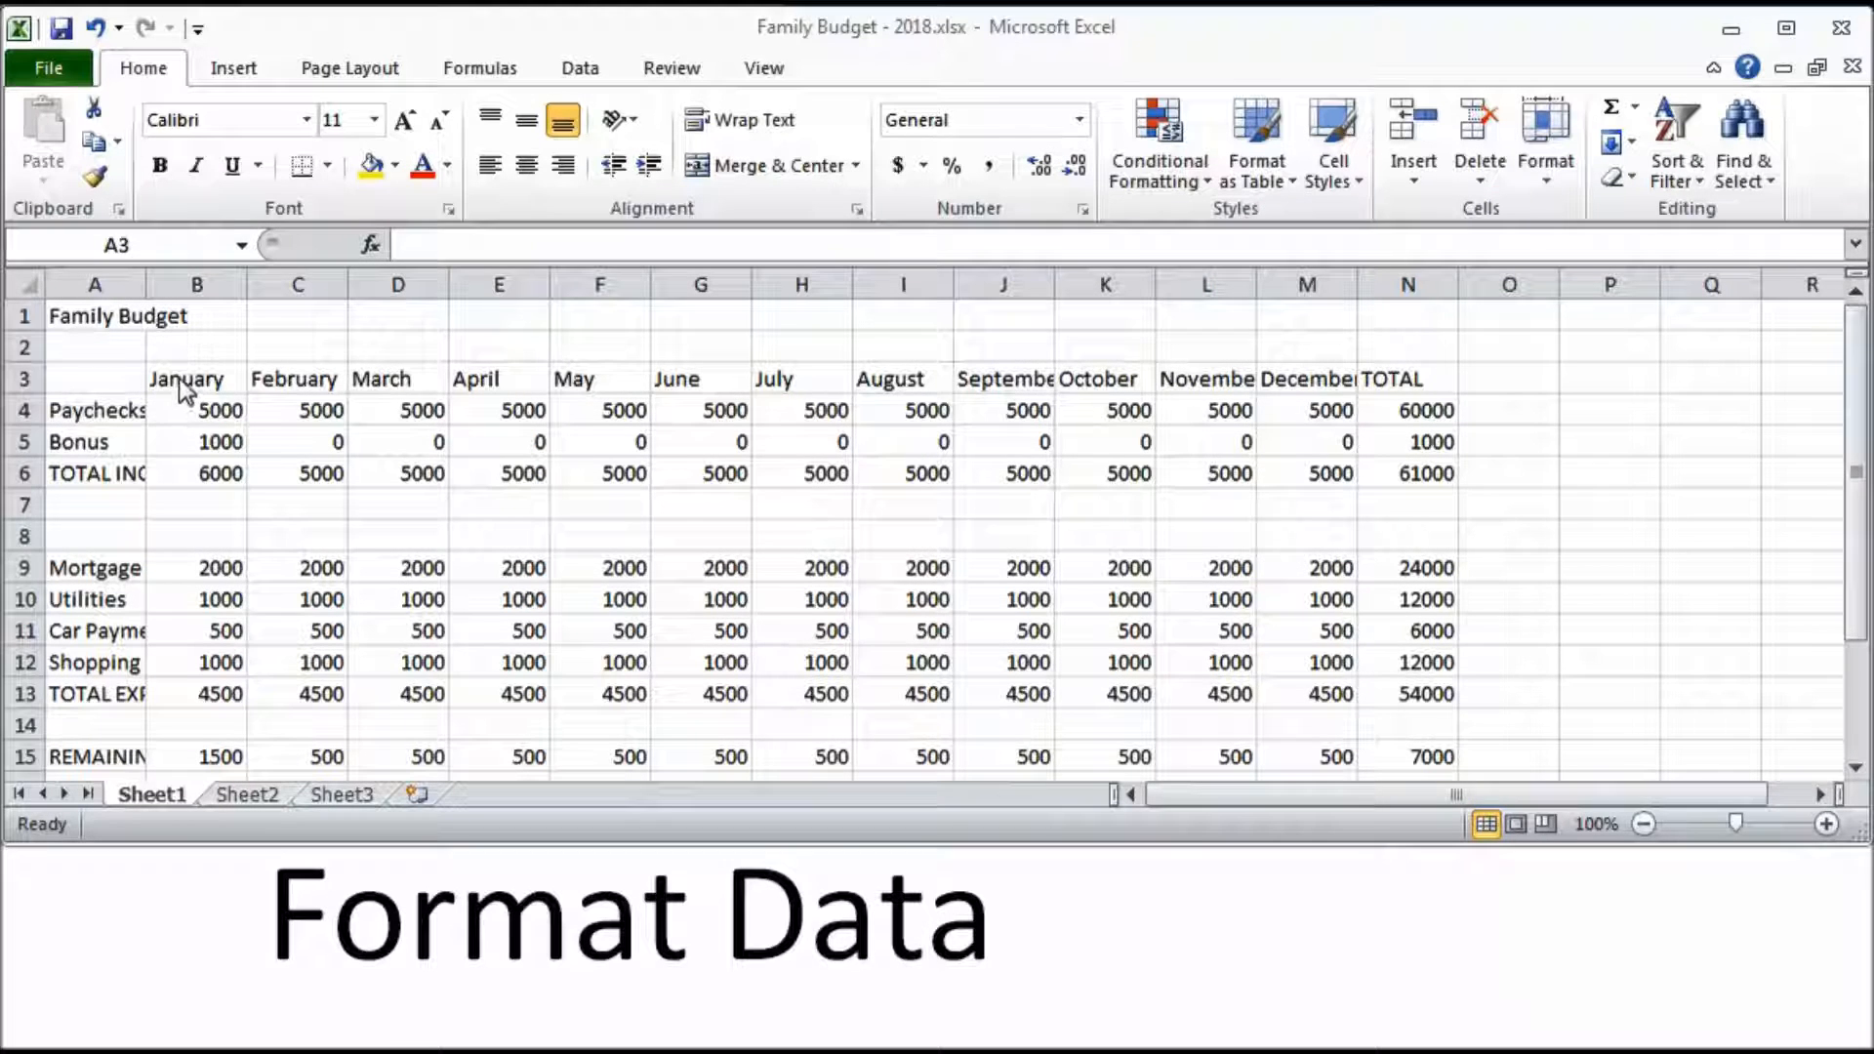
- Format the Family Budget title in A1 with the Algerian font at size 12
left_click(76, 317)
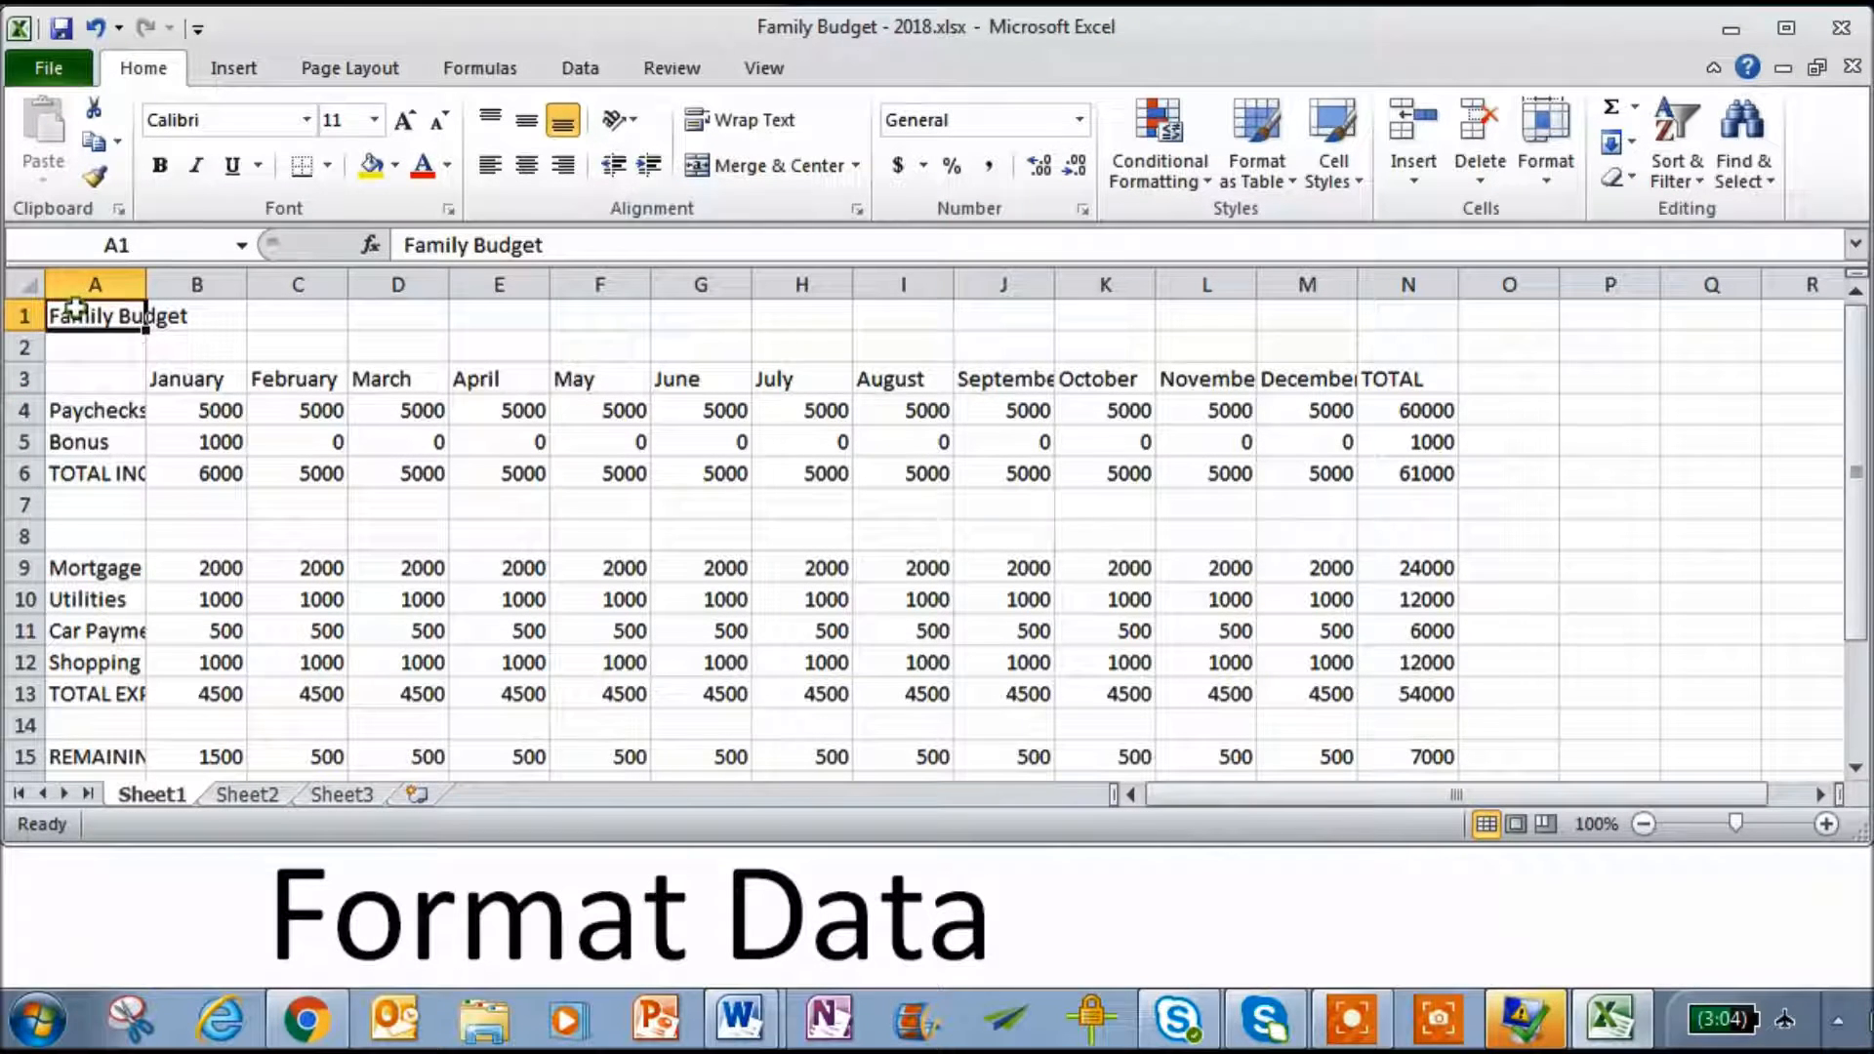
left_click(306, 121)
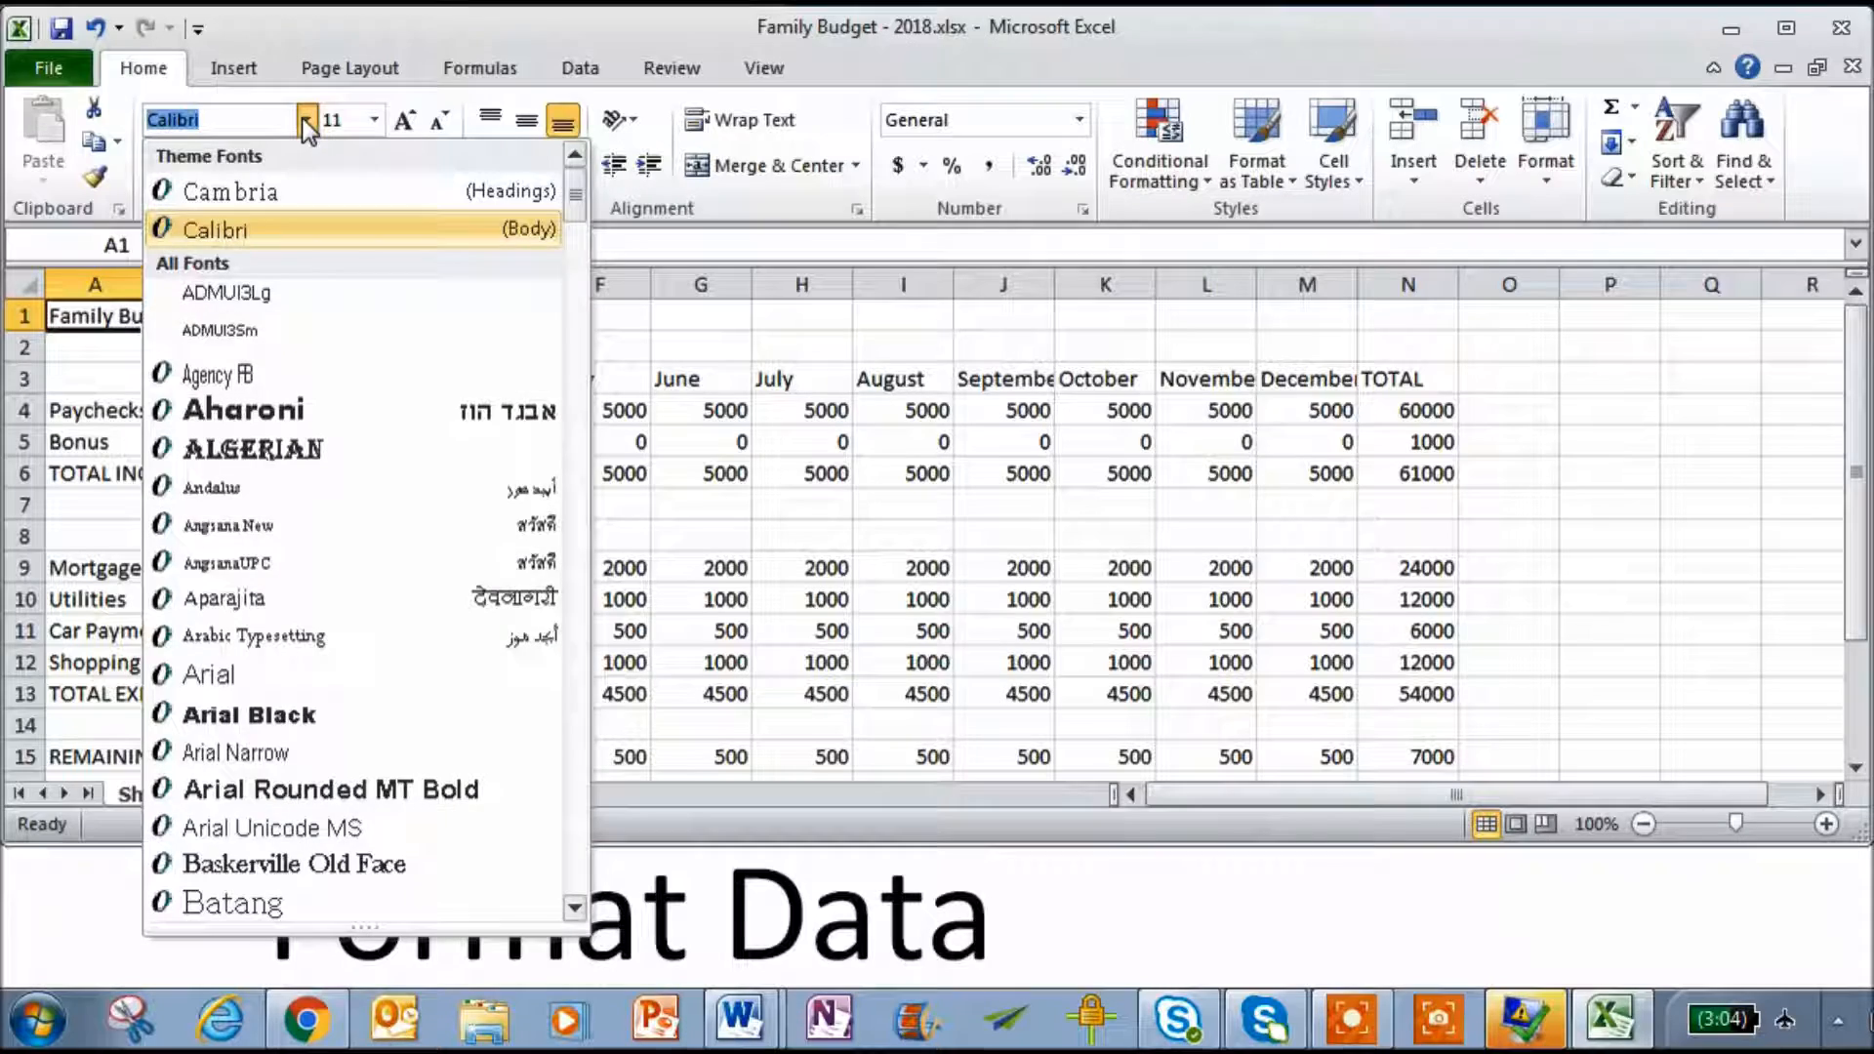
left_click(279, 446)
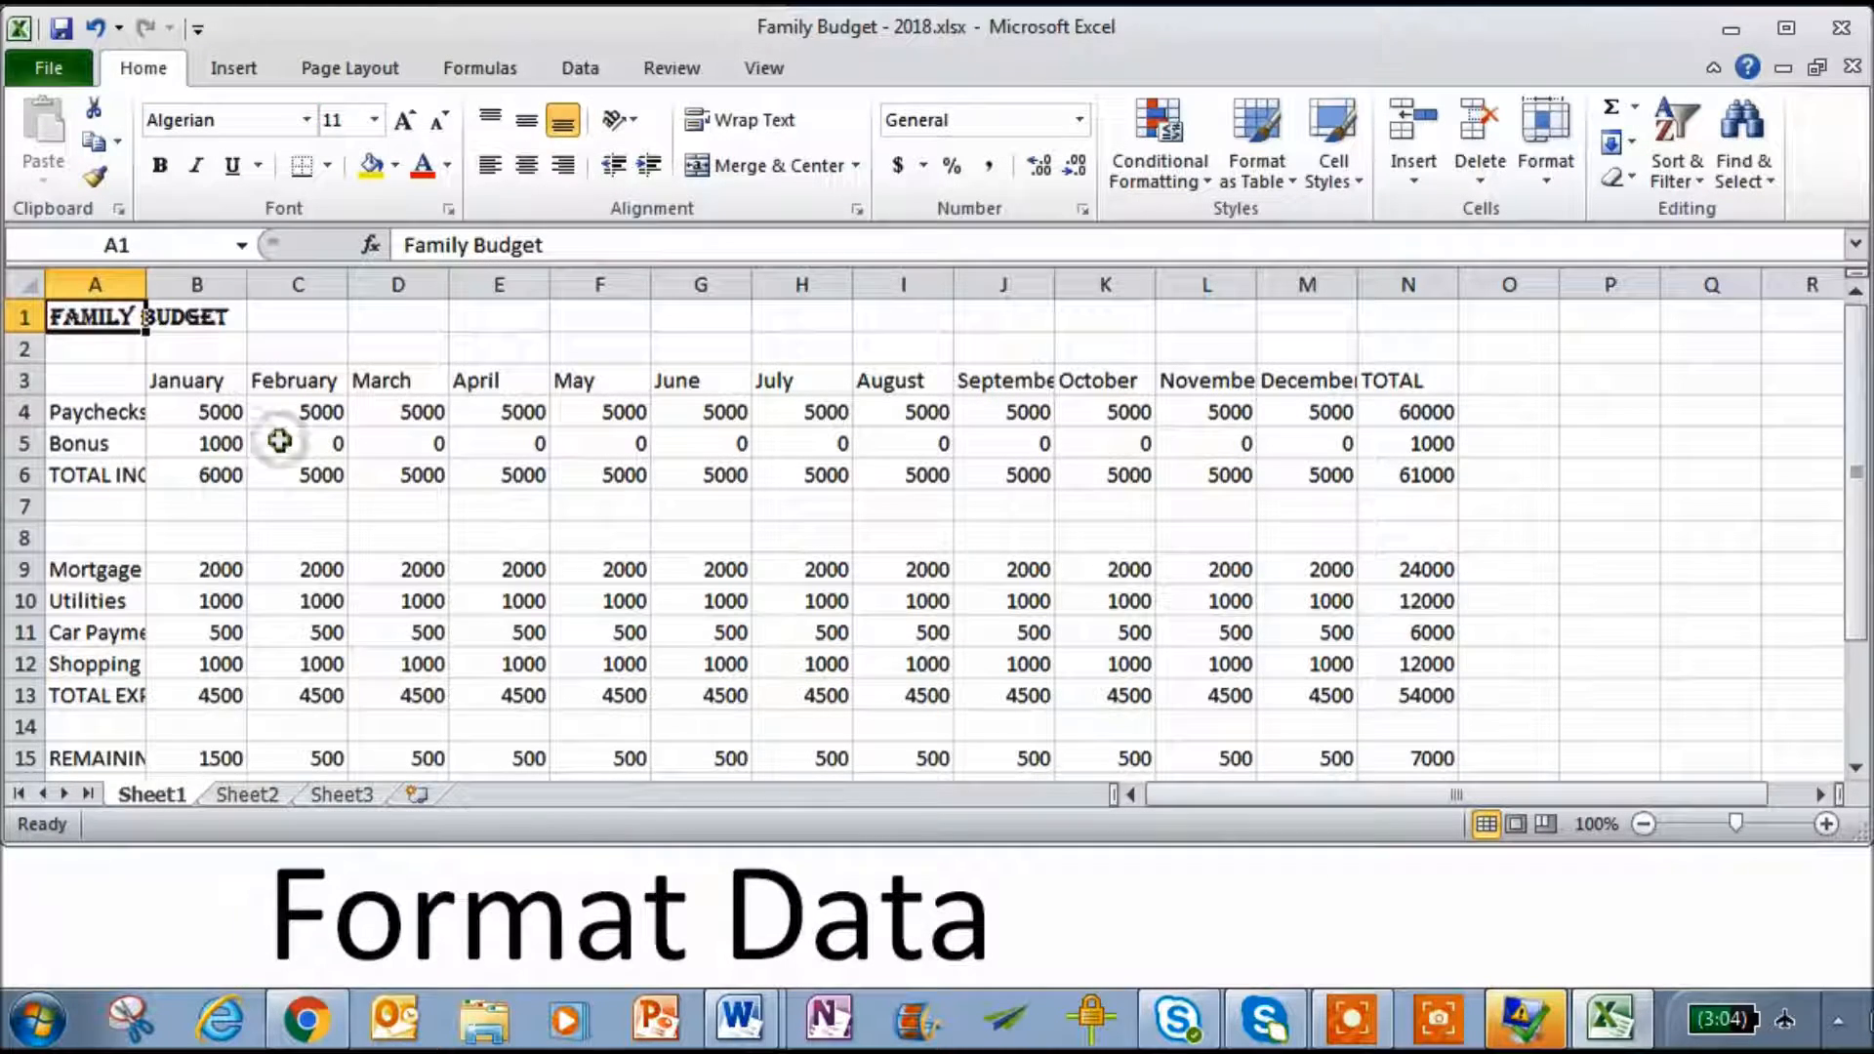
left_click(377, 119)
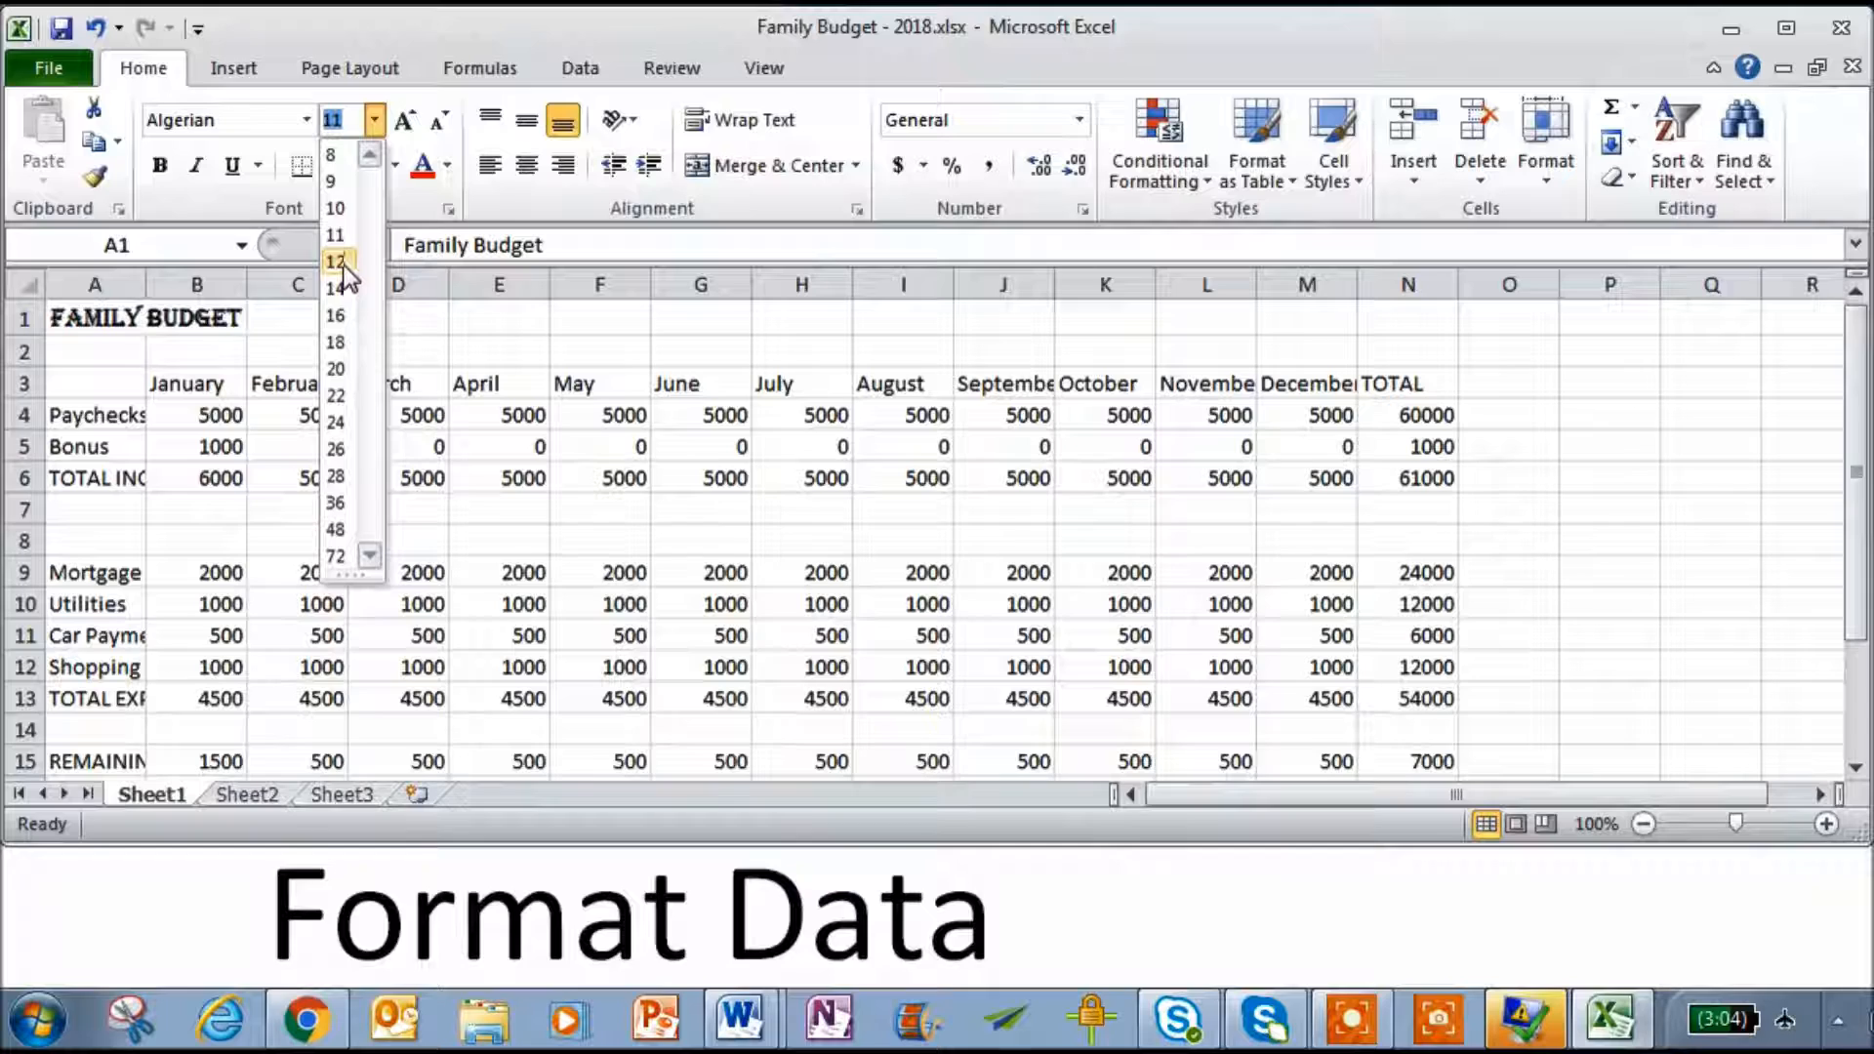
left_click(341, 260)
- Try a smaller font size and bold on the Family Budget title, restoring size 12 without bold
left_click(436, 120)
left_click(436, 120)
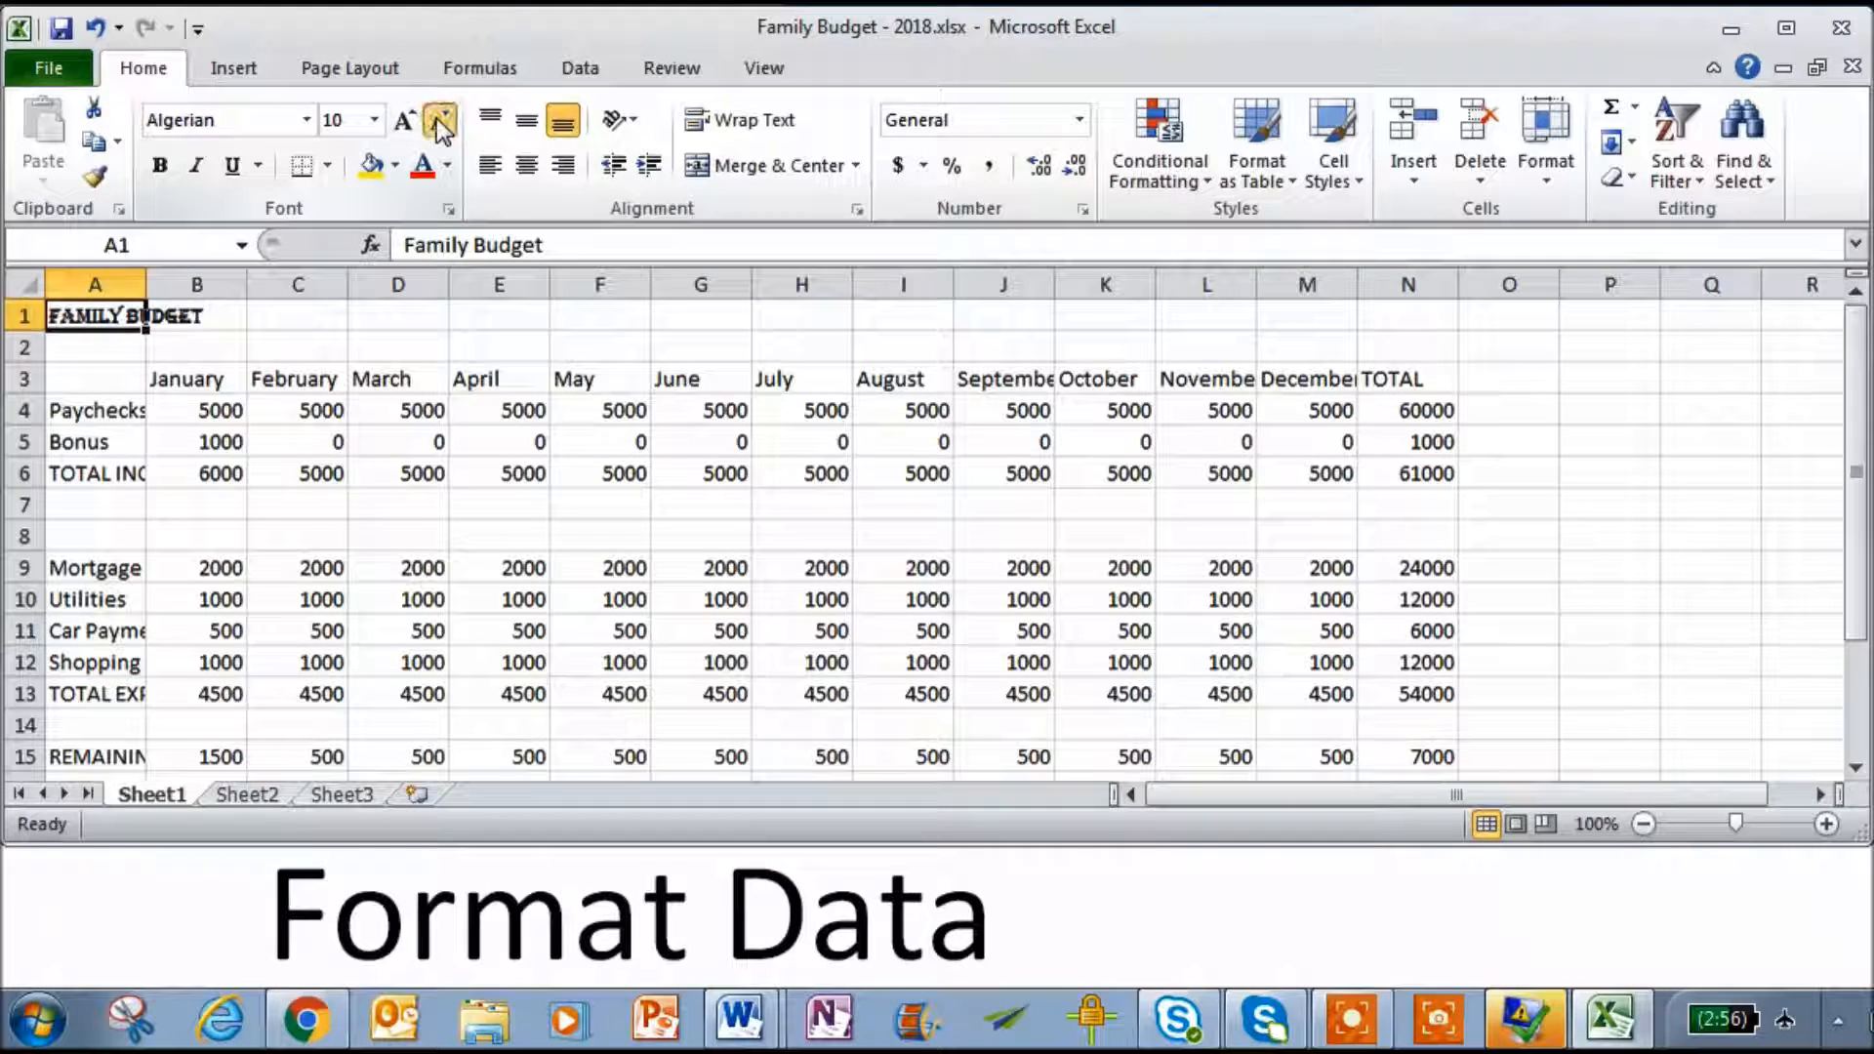
left_click(402, 119)
left_click(402, 119)
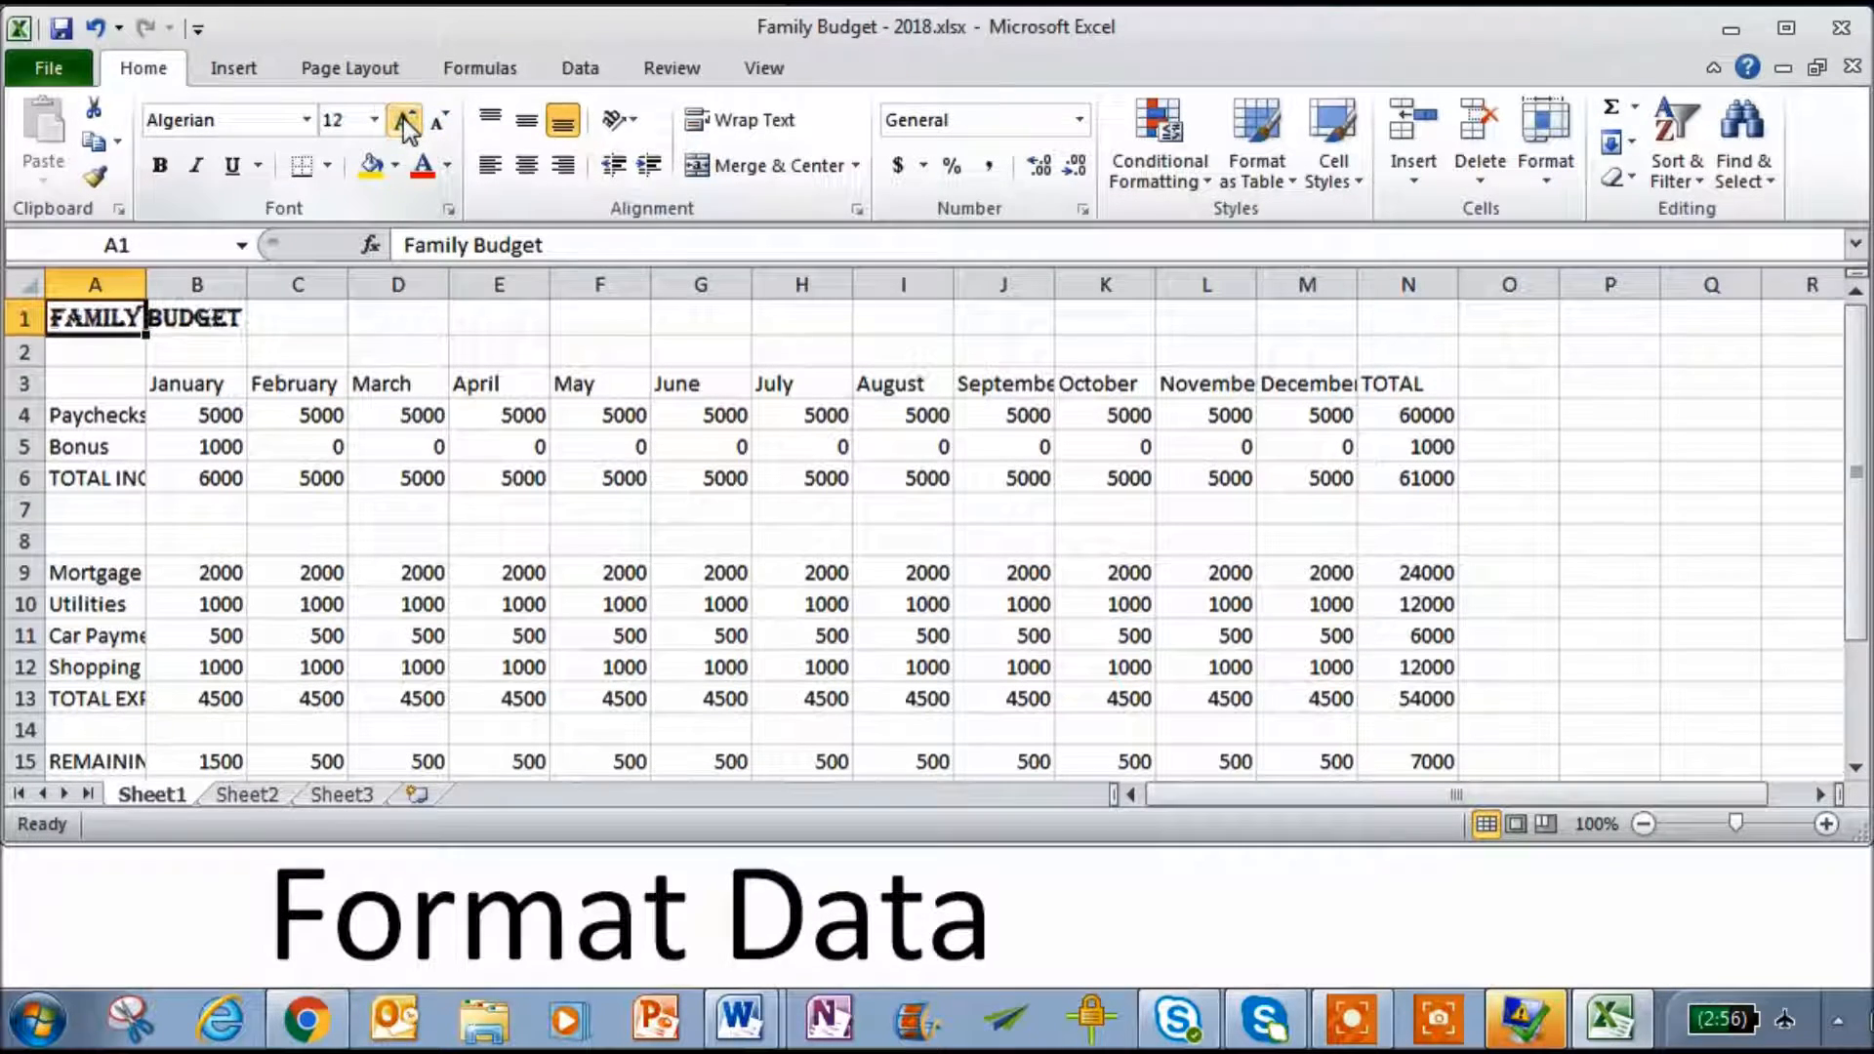
left_click(161, 168)
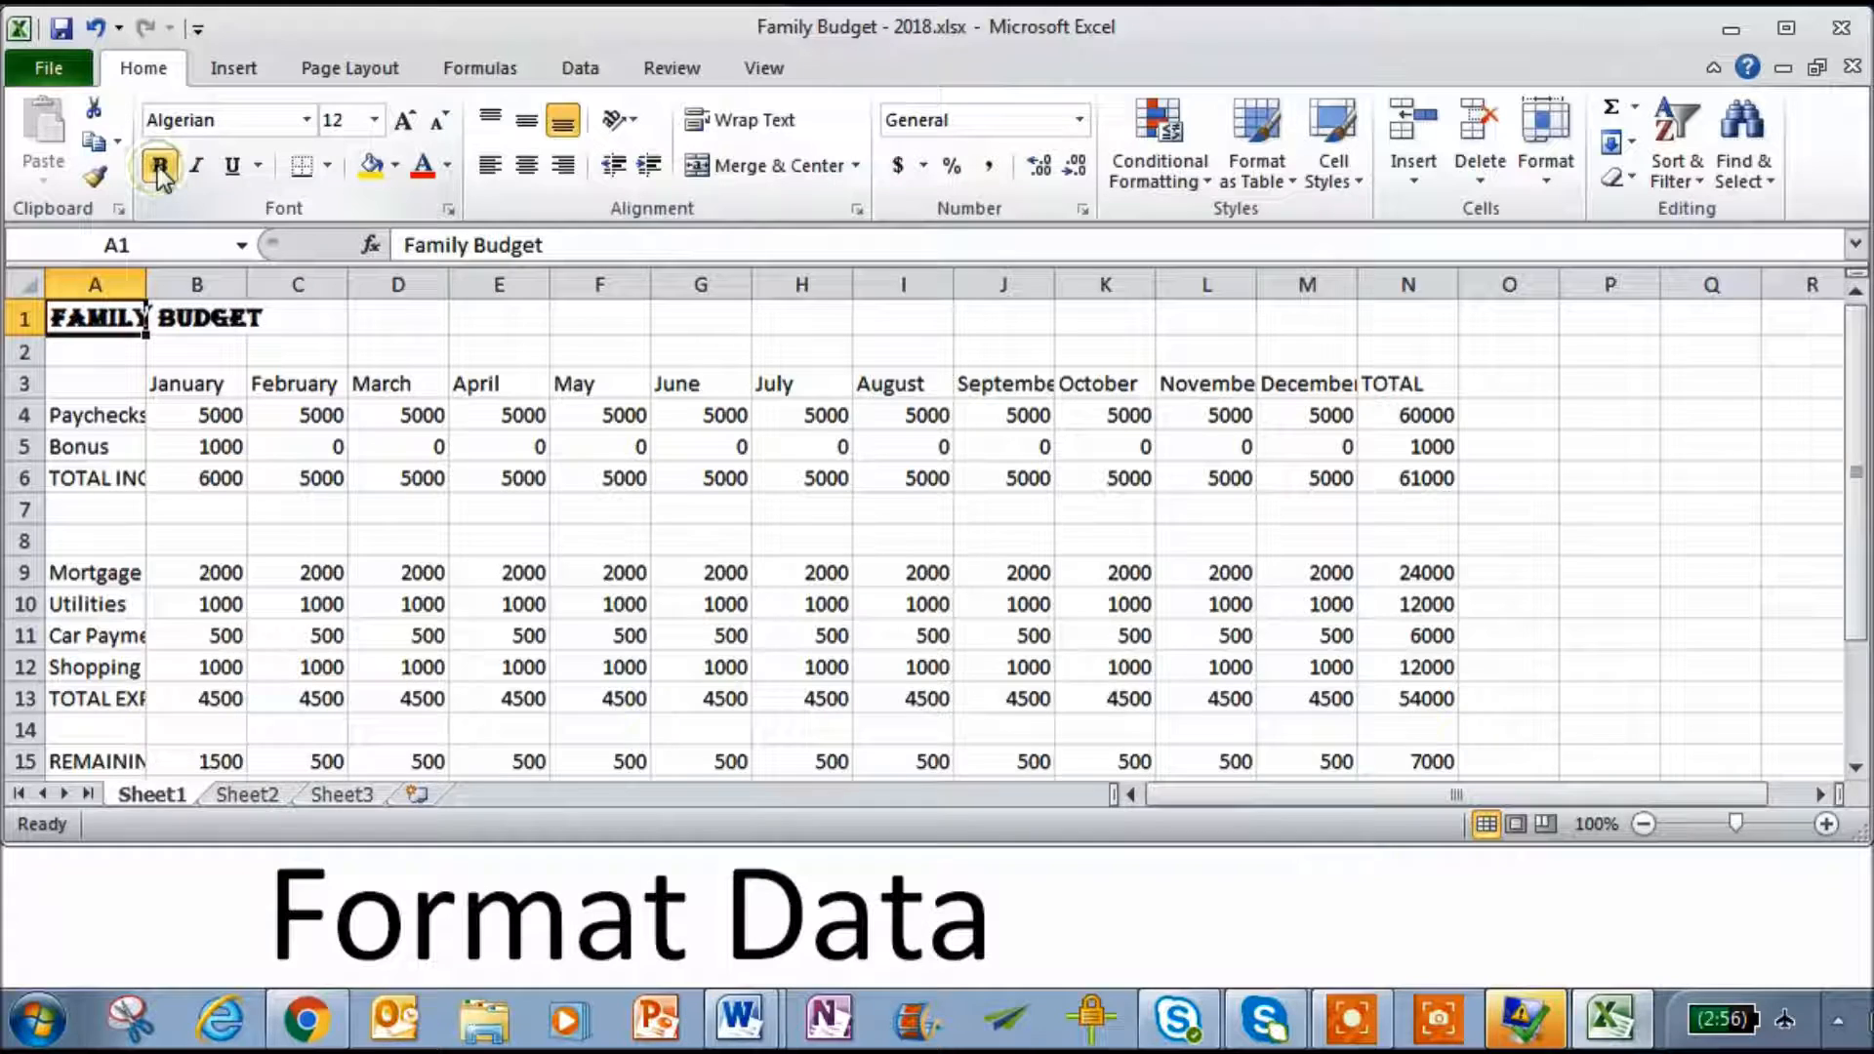
left_click(164, 171)
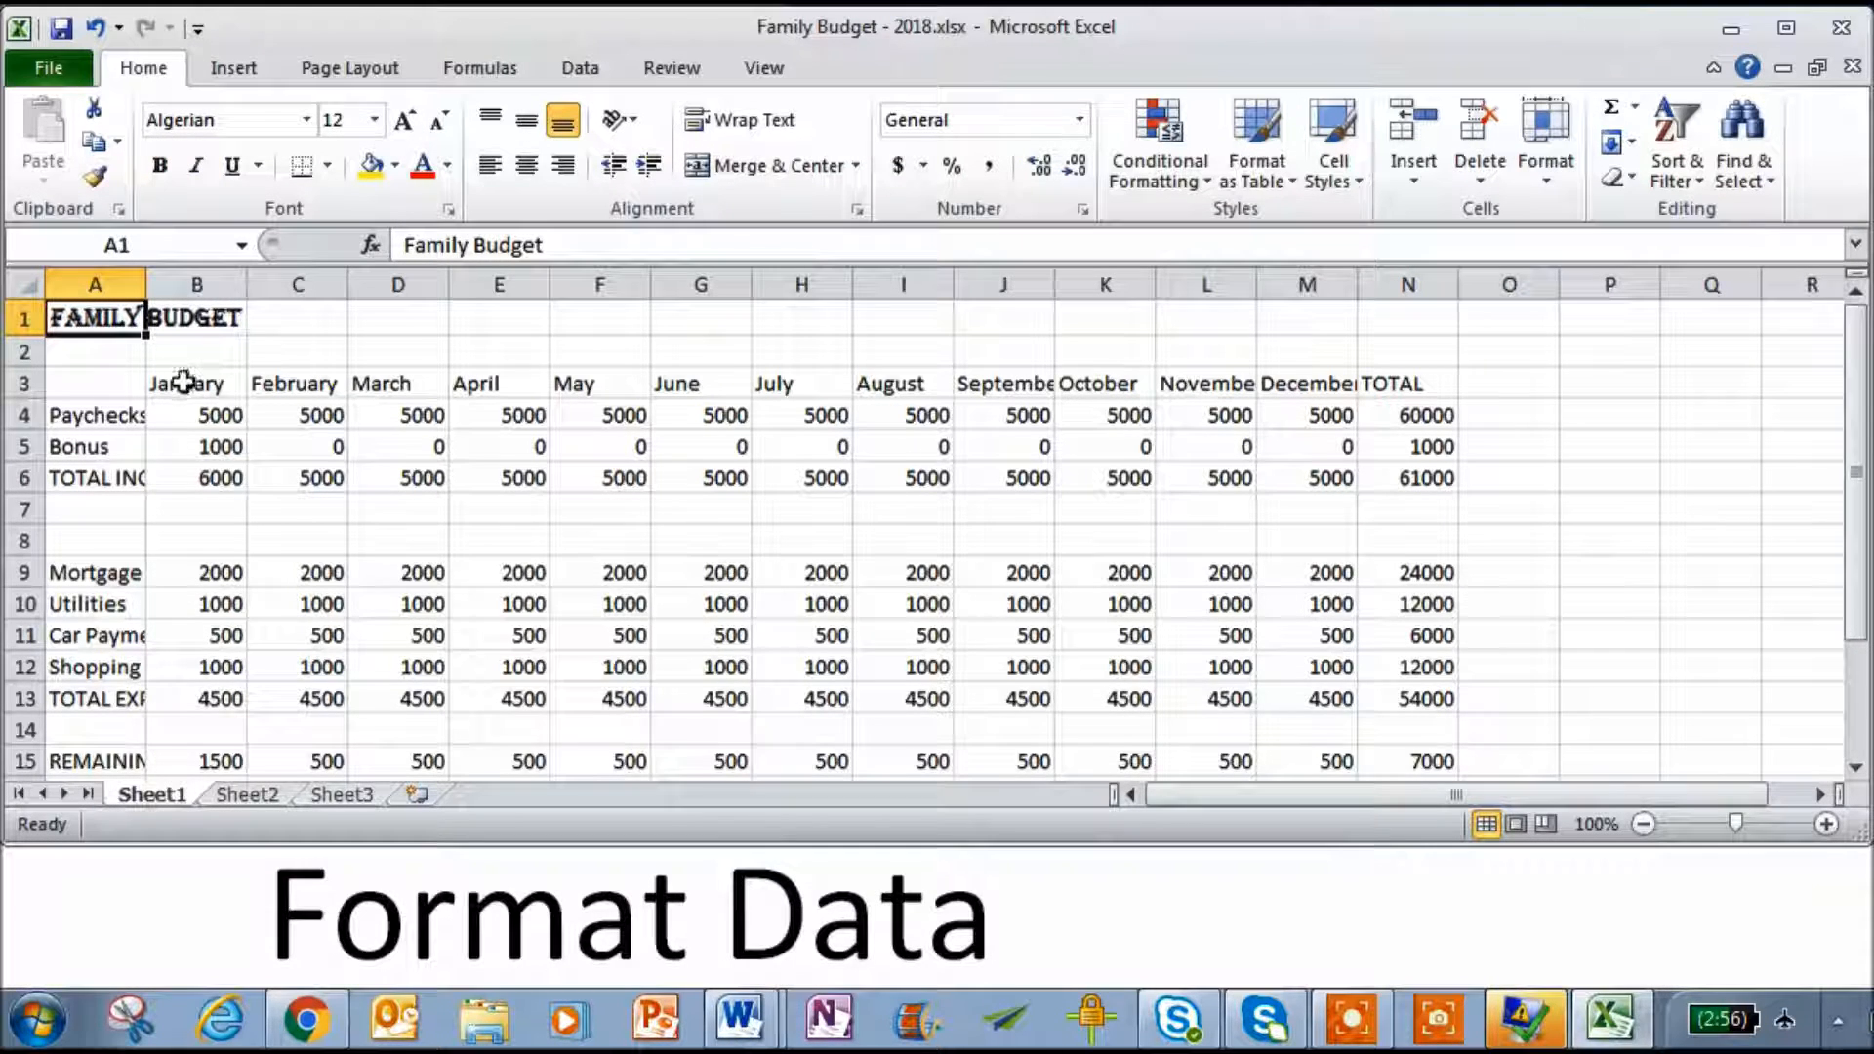
- Bold the month heading row 3, the TOTAL INCOME row 6 and the TOTAL EXPENSE row 13
left_click(30, 381)
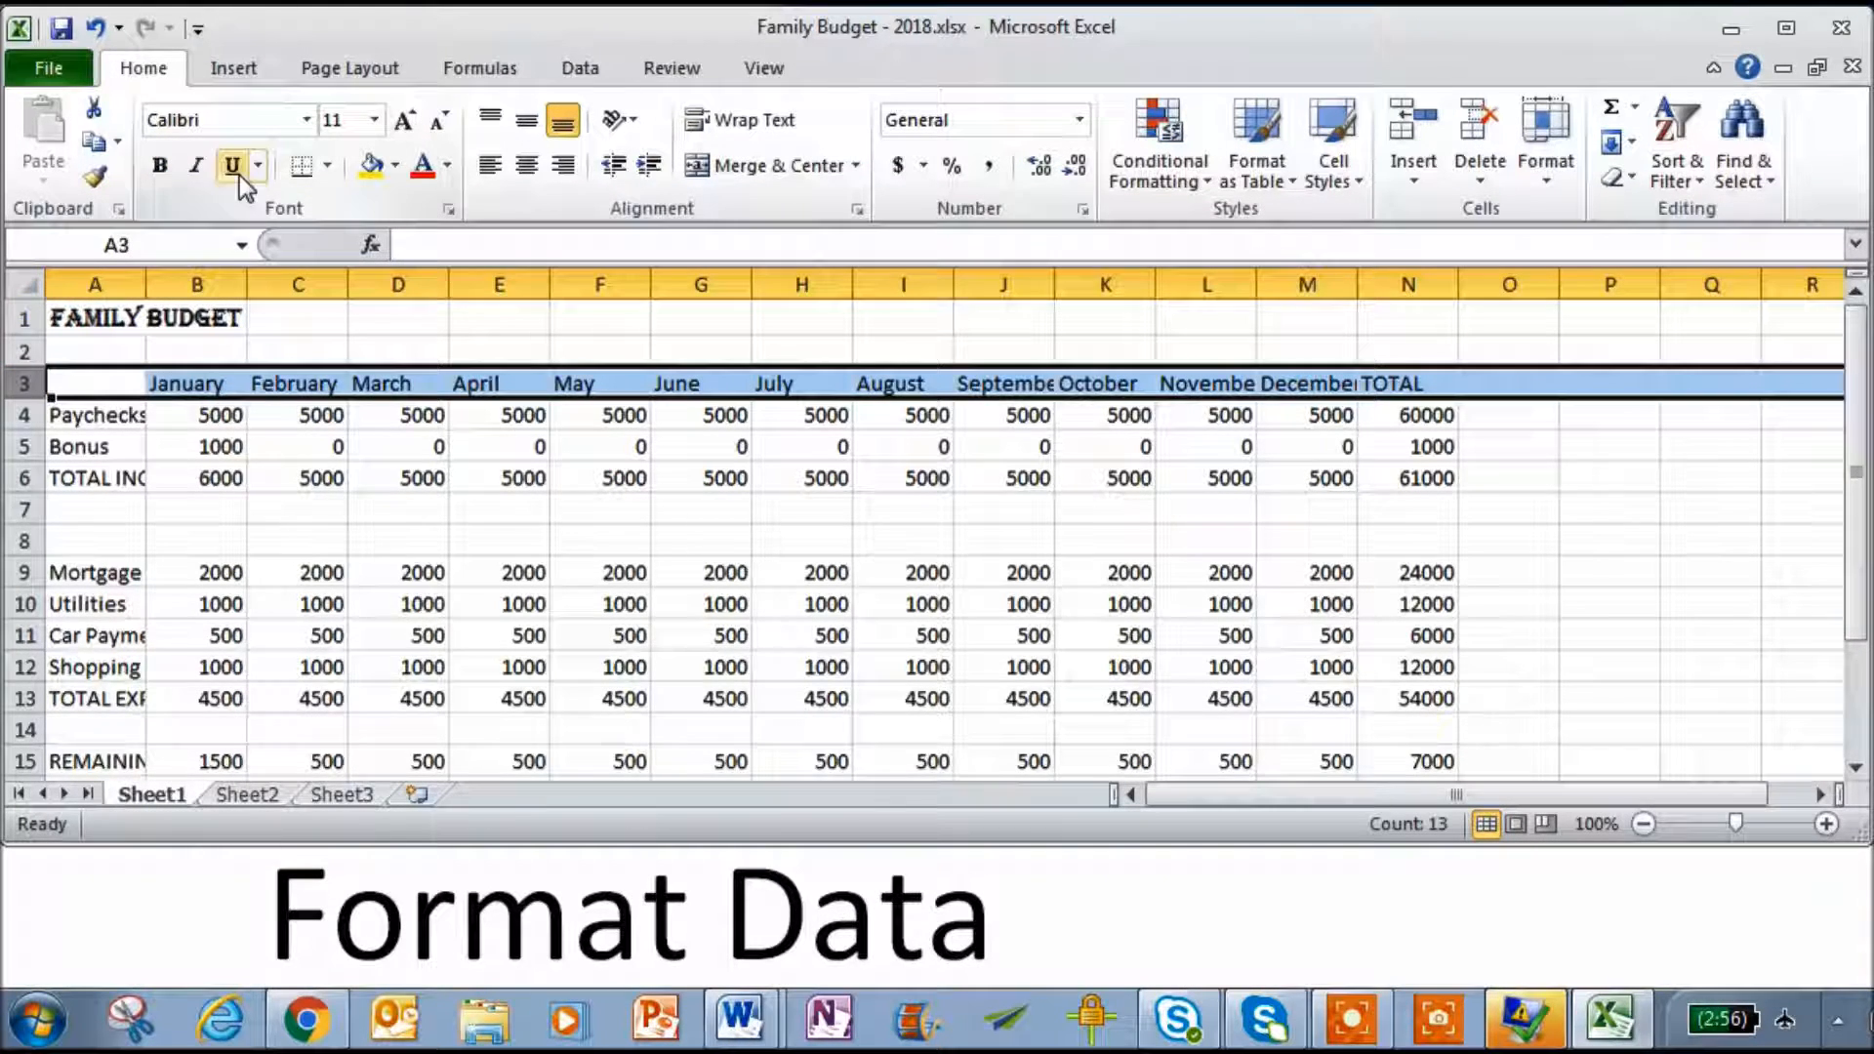
left_click(138, 456)
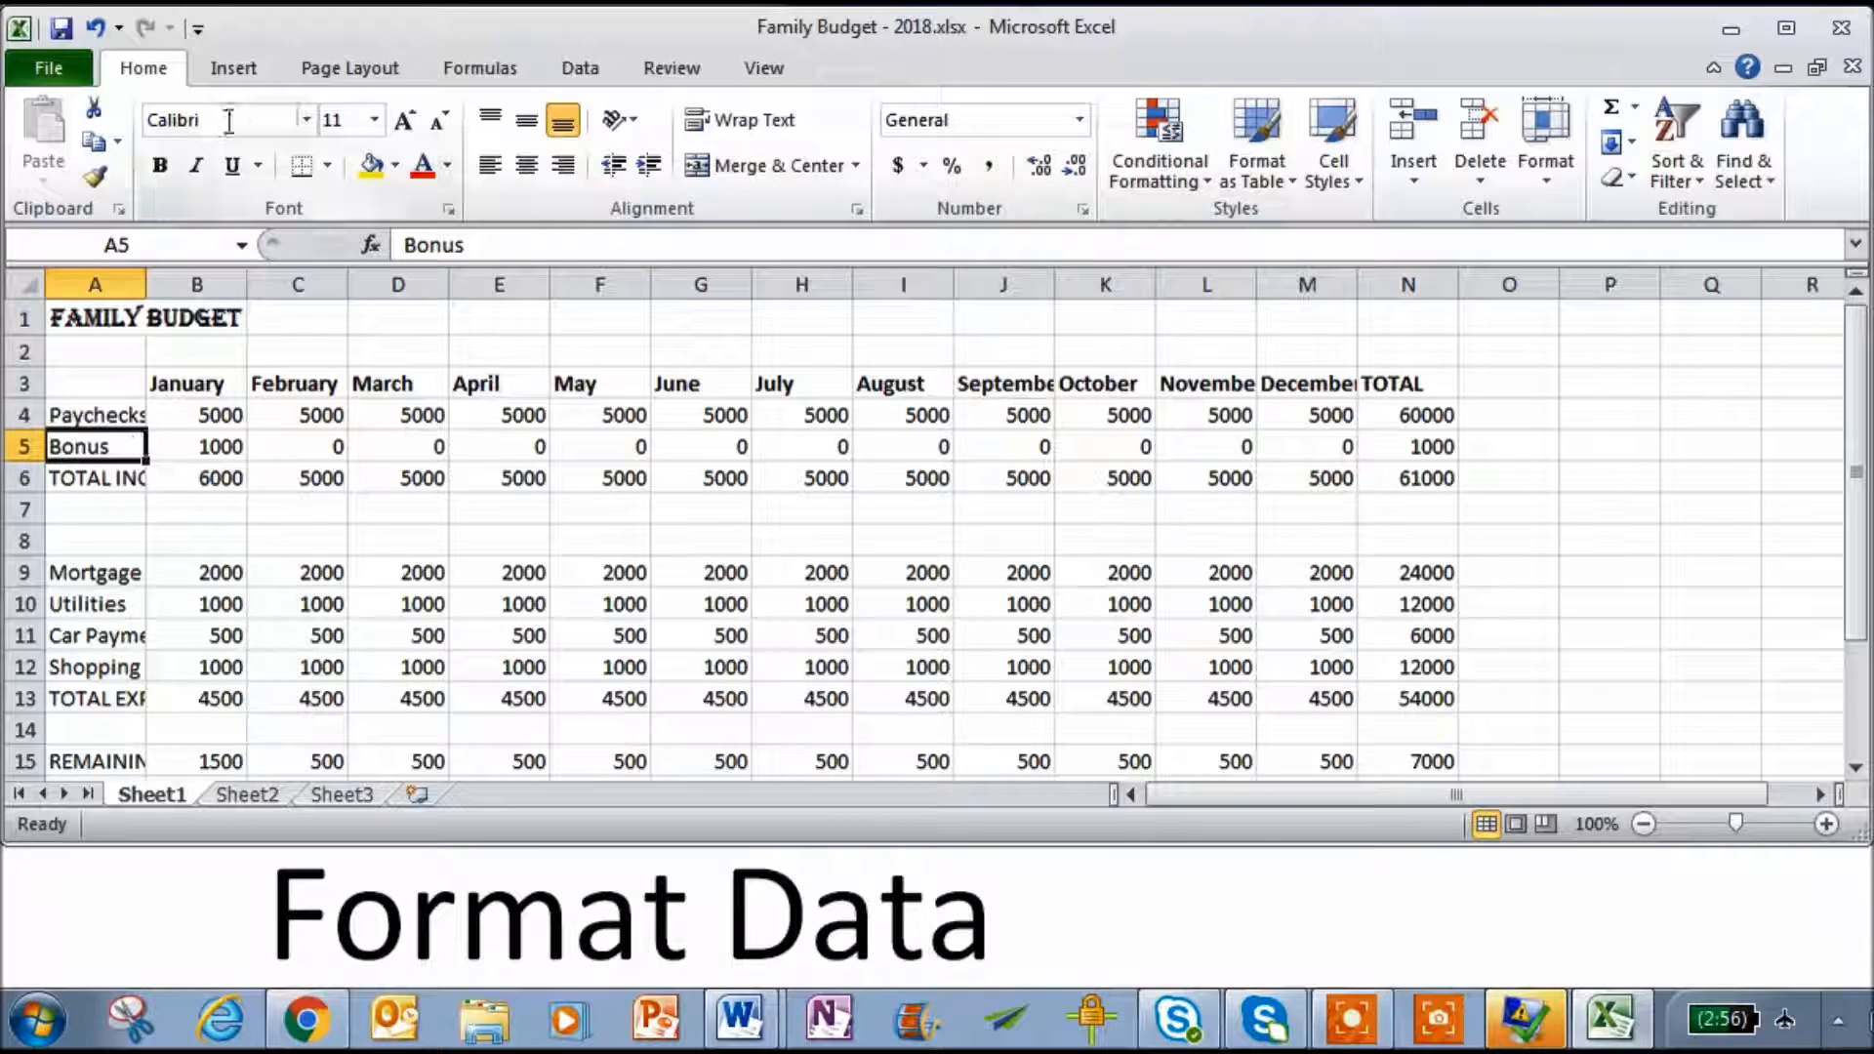
left_click(21, 477)
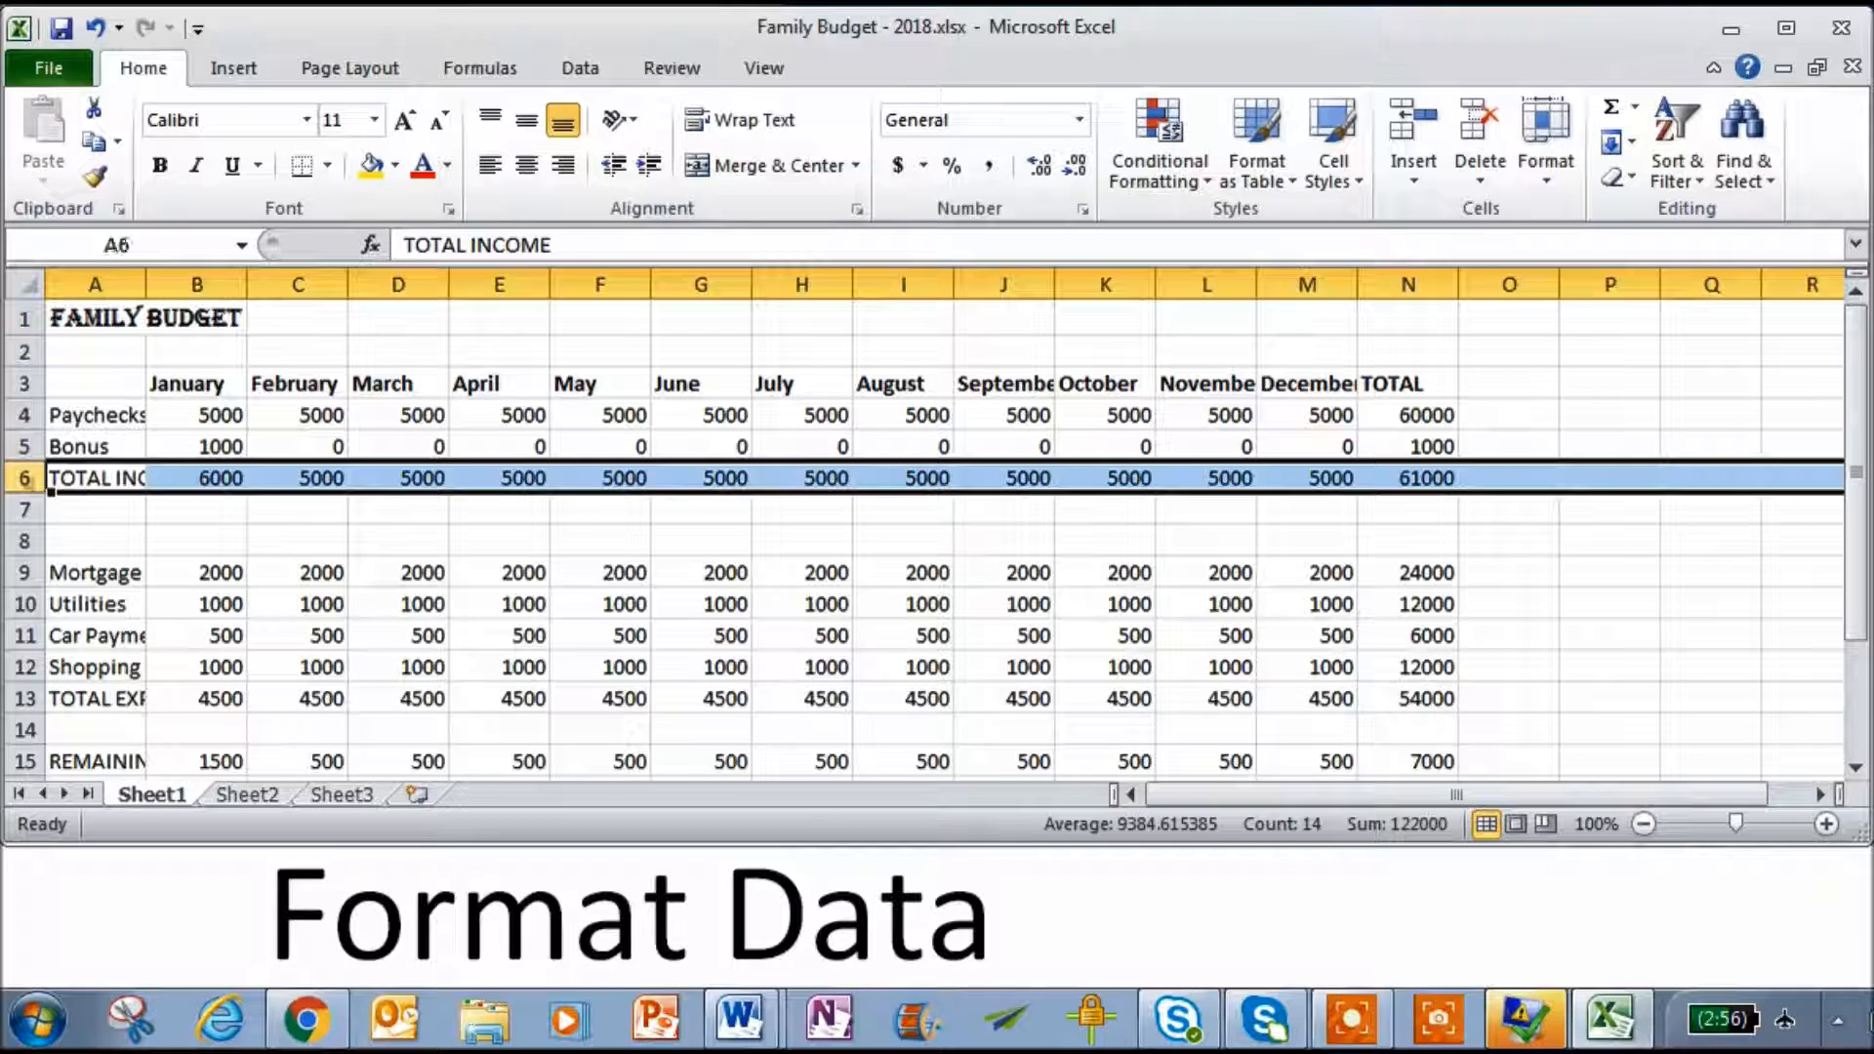
left_click(161, 166)
left_click(25, 699)
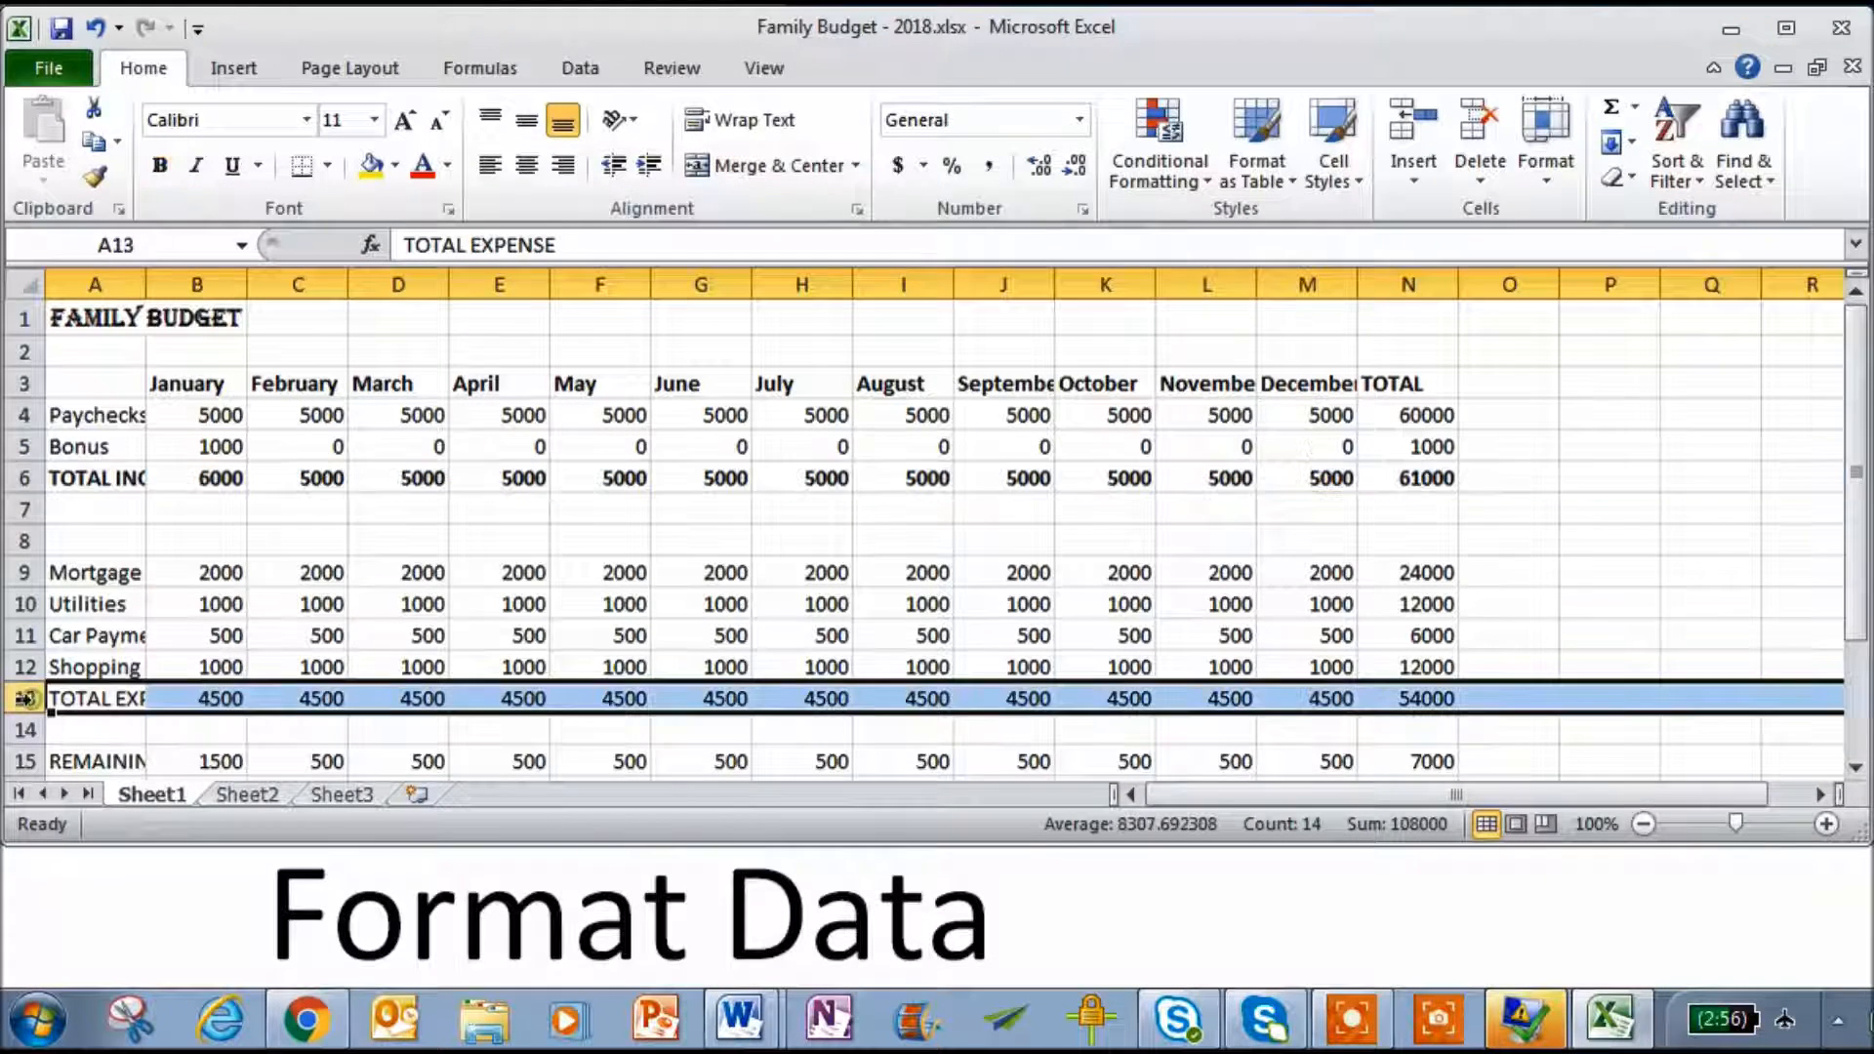
left_click(161, 166)
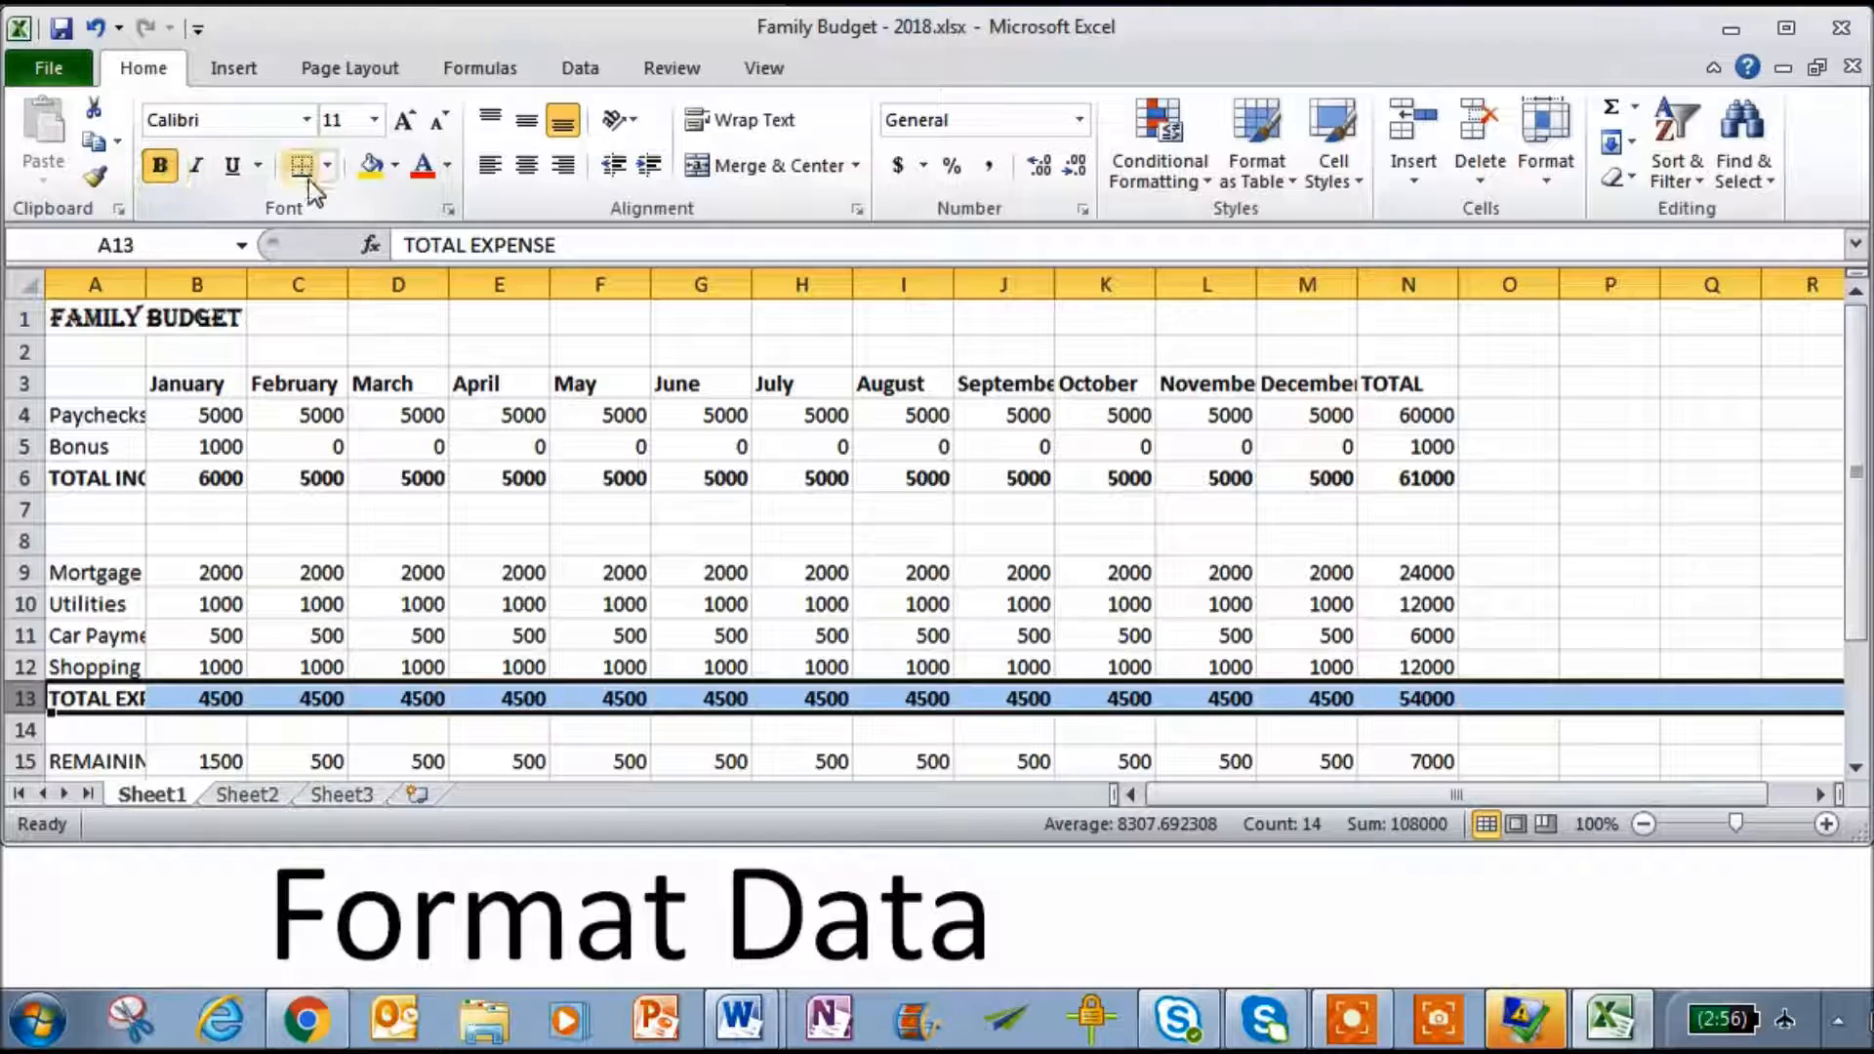
- Add a bottom border under the Bonus amounts in B5:N5 and the Shopping amounts in B12:N12
left_click(230, 537)
left_click_drag(233, 435, 1425, 442)
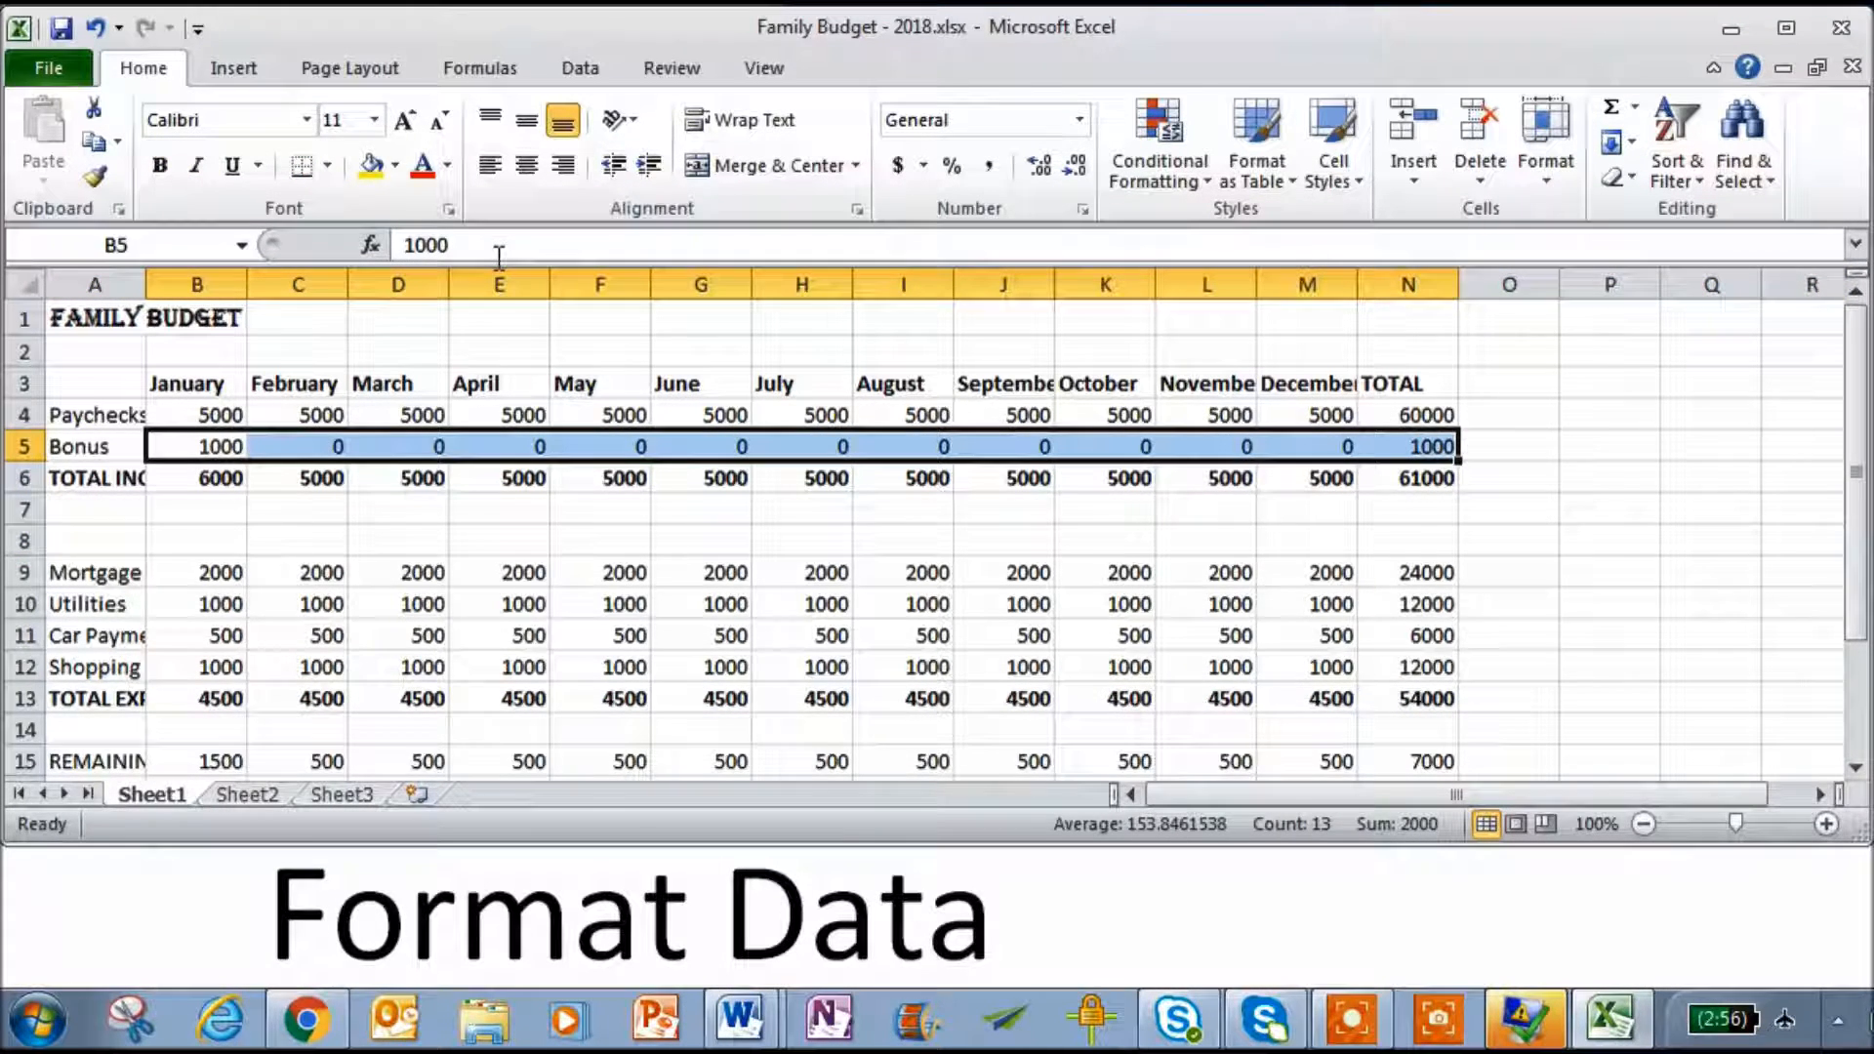
left_click(327, 164)
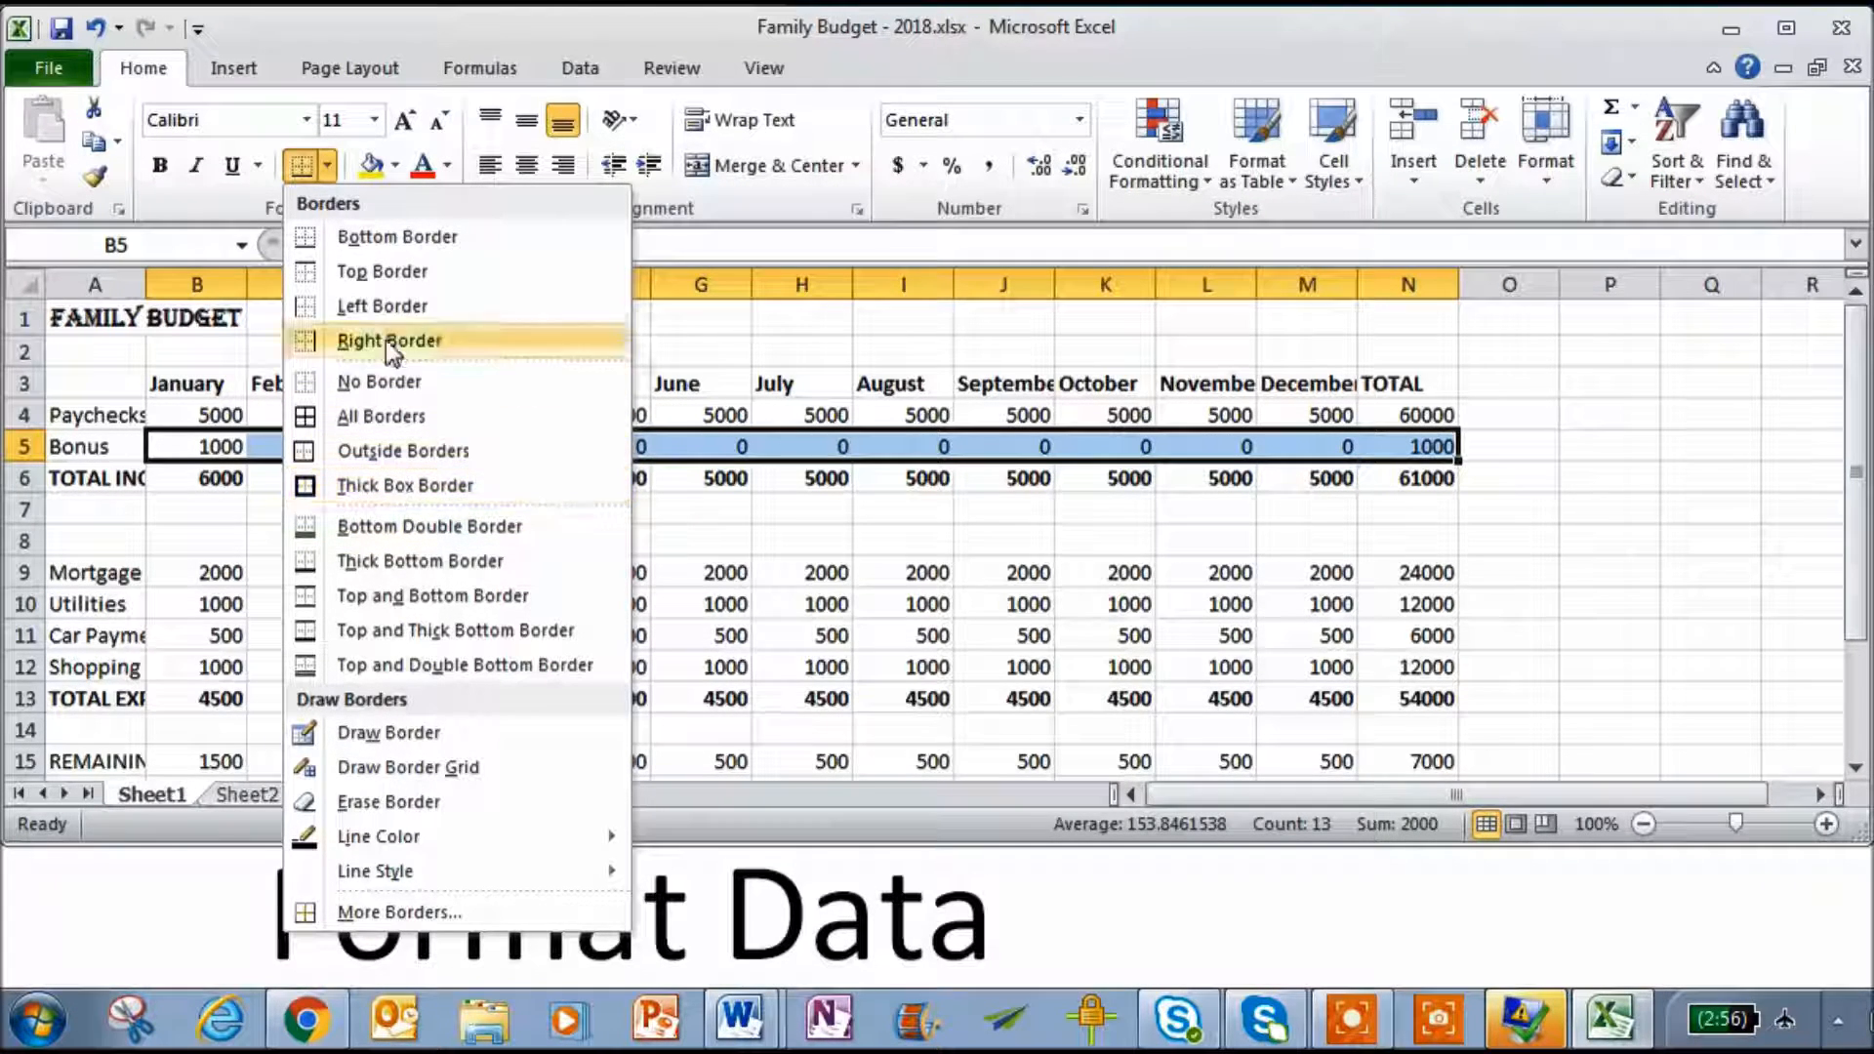
left_click(371, 244)
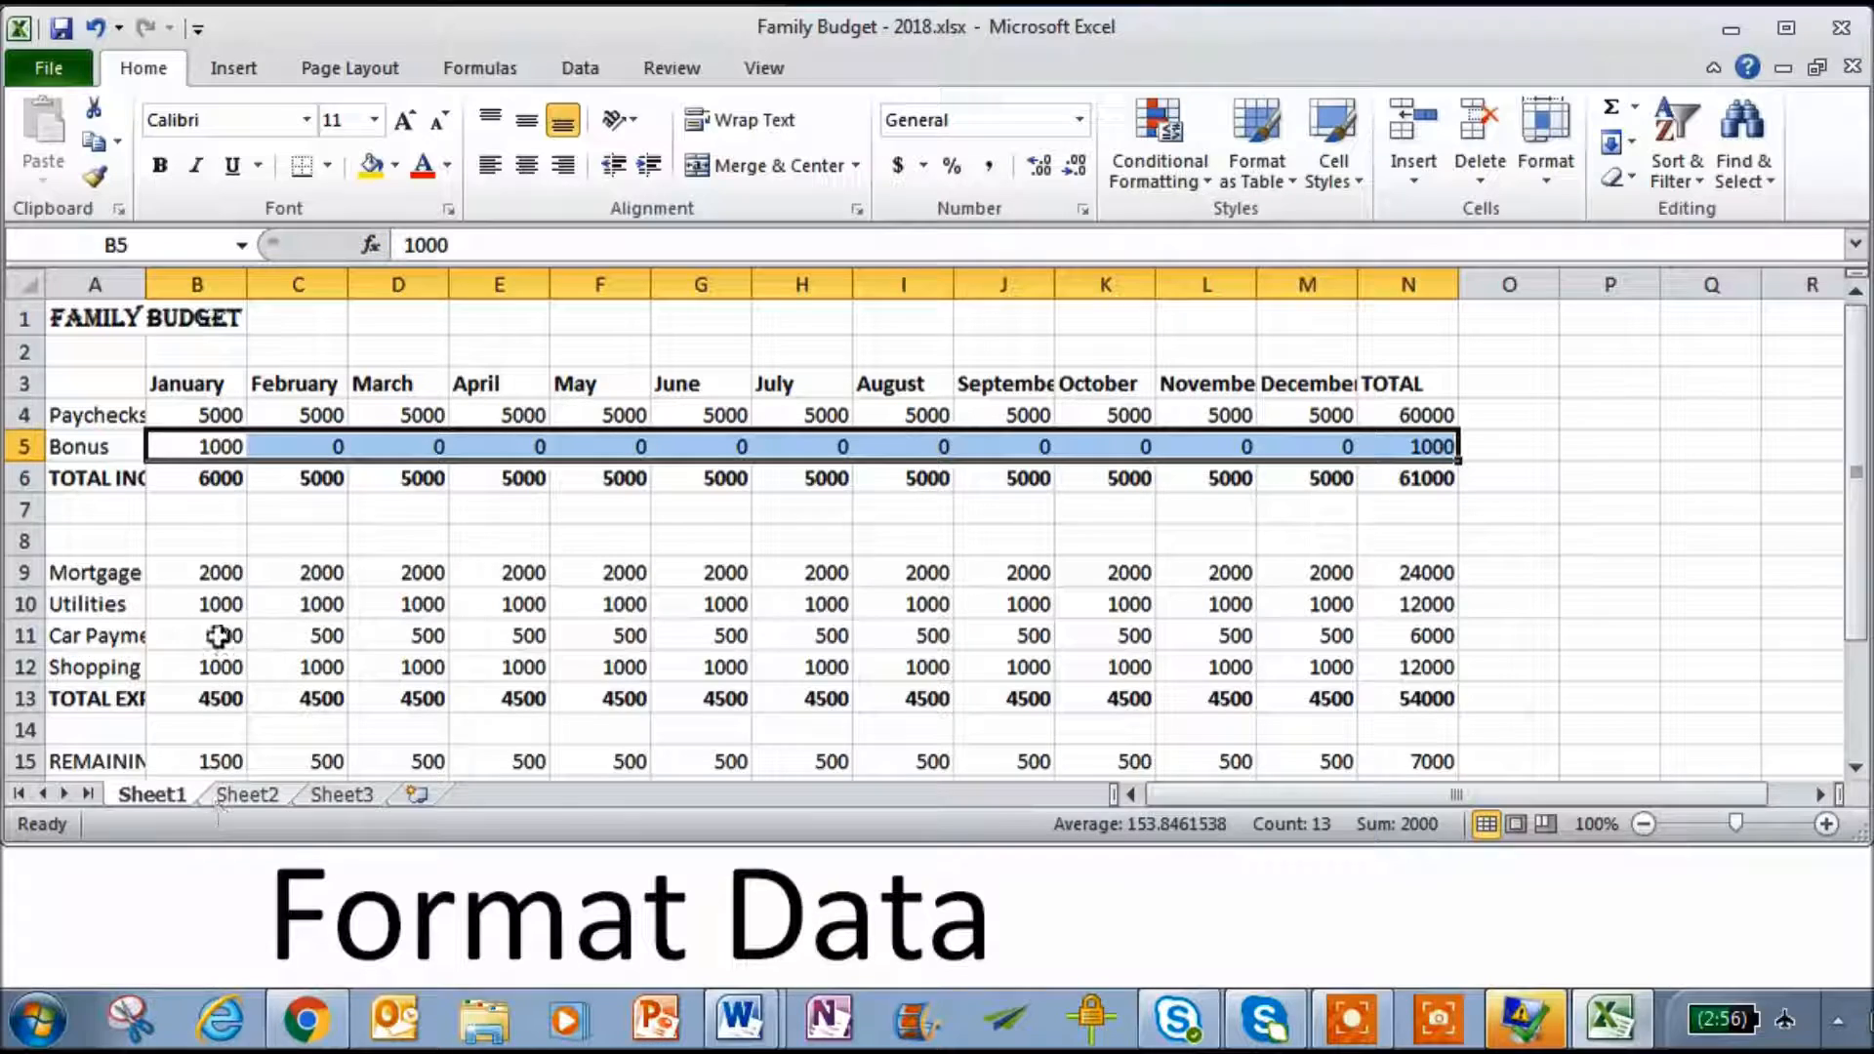
left_click_drag(217, 666, 1410, 667)
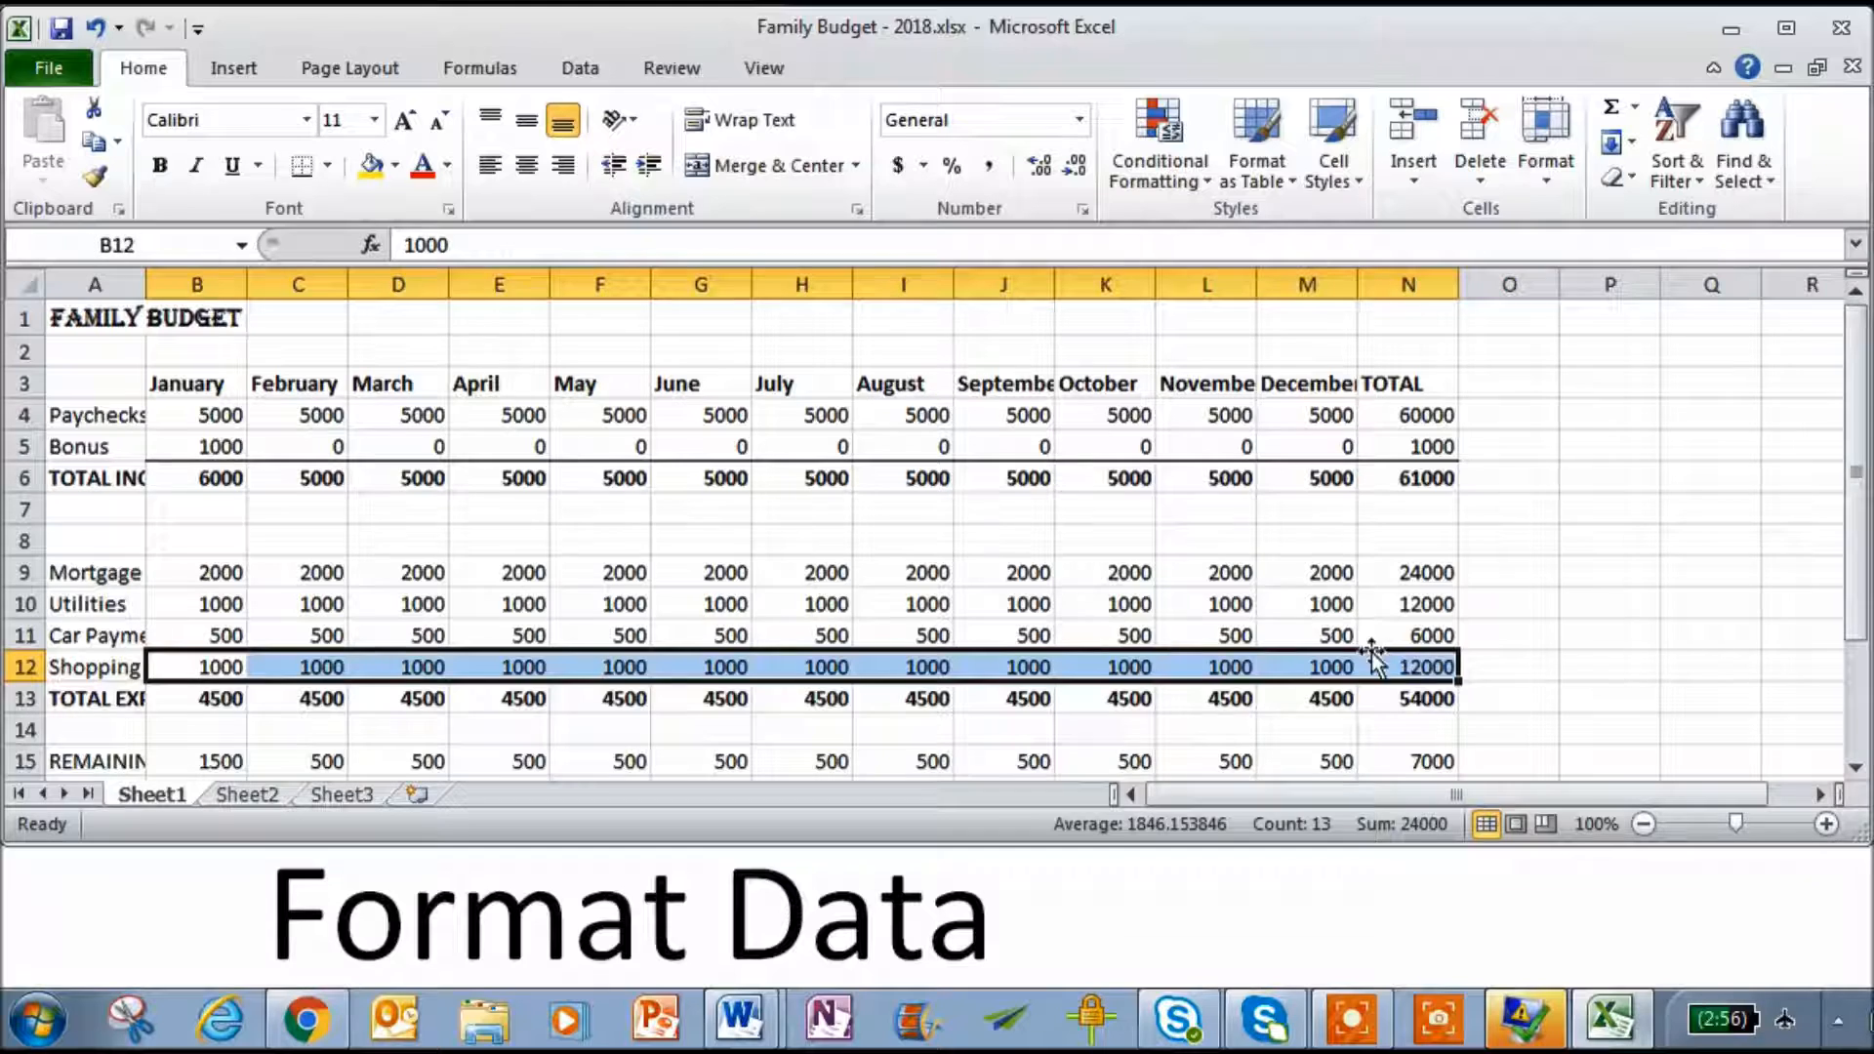
left_click(301, 164)
left_click(210, 667)
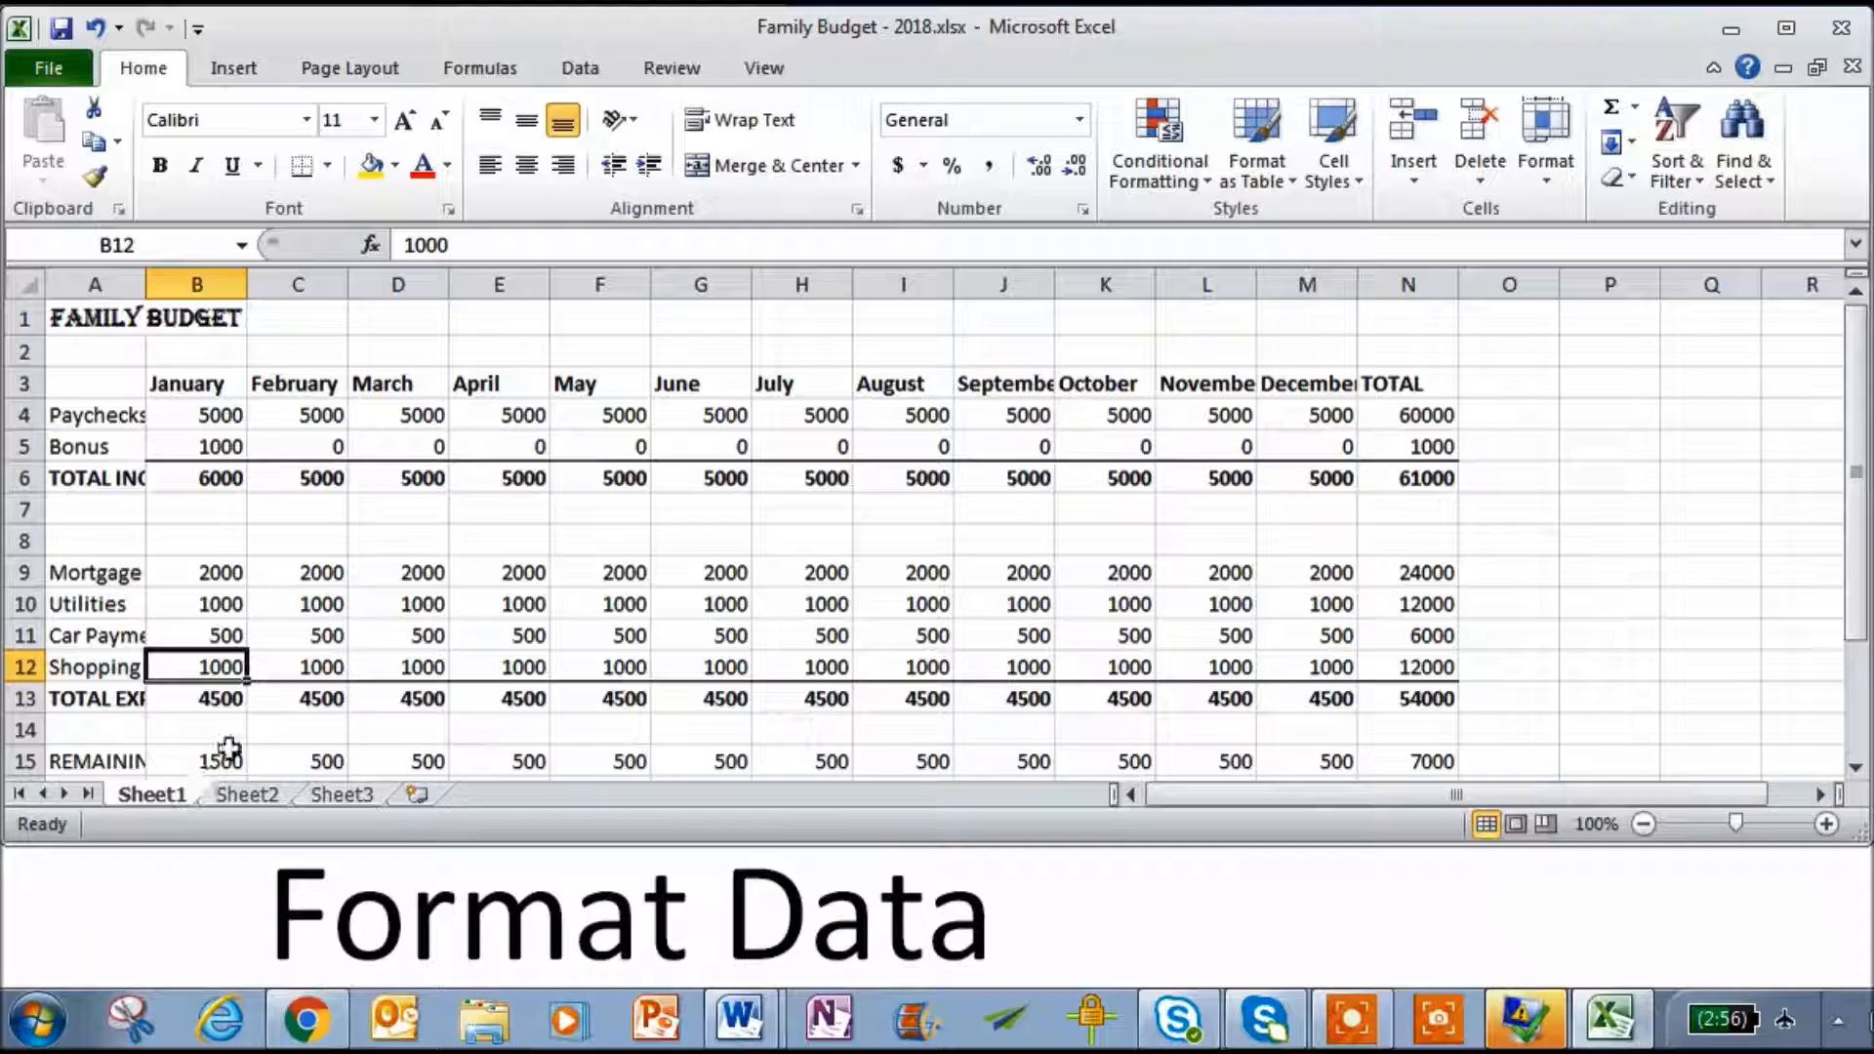
- Apply a top and double bottom border to the REMAINING amounts in B15:N15
left_click_drag(222, 761, 1360, 659)
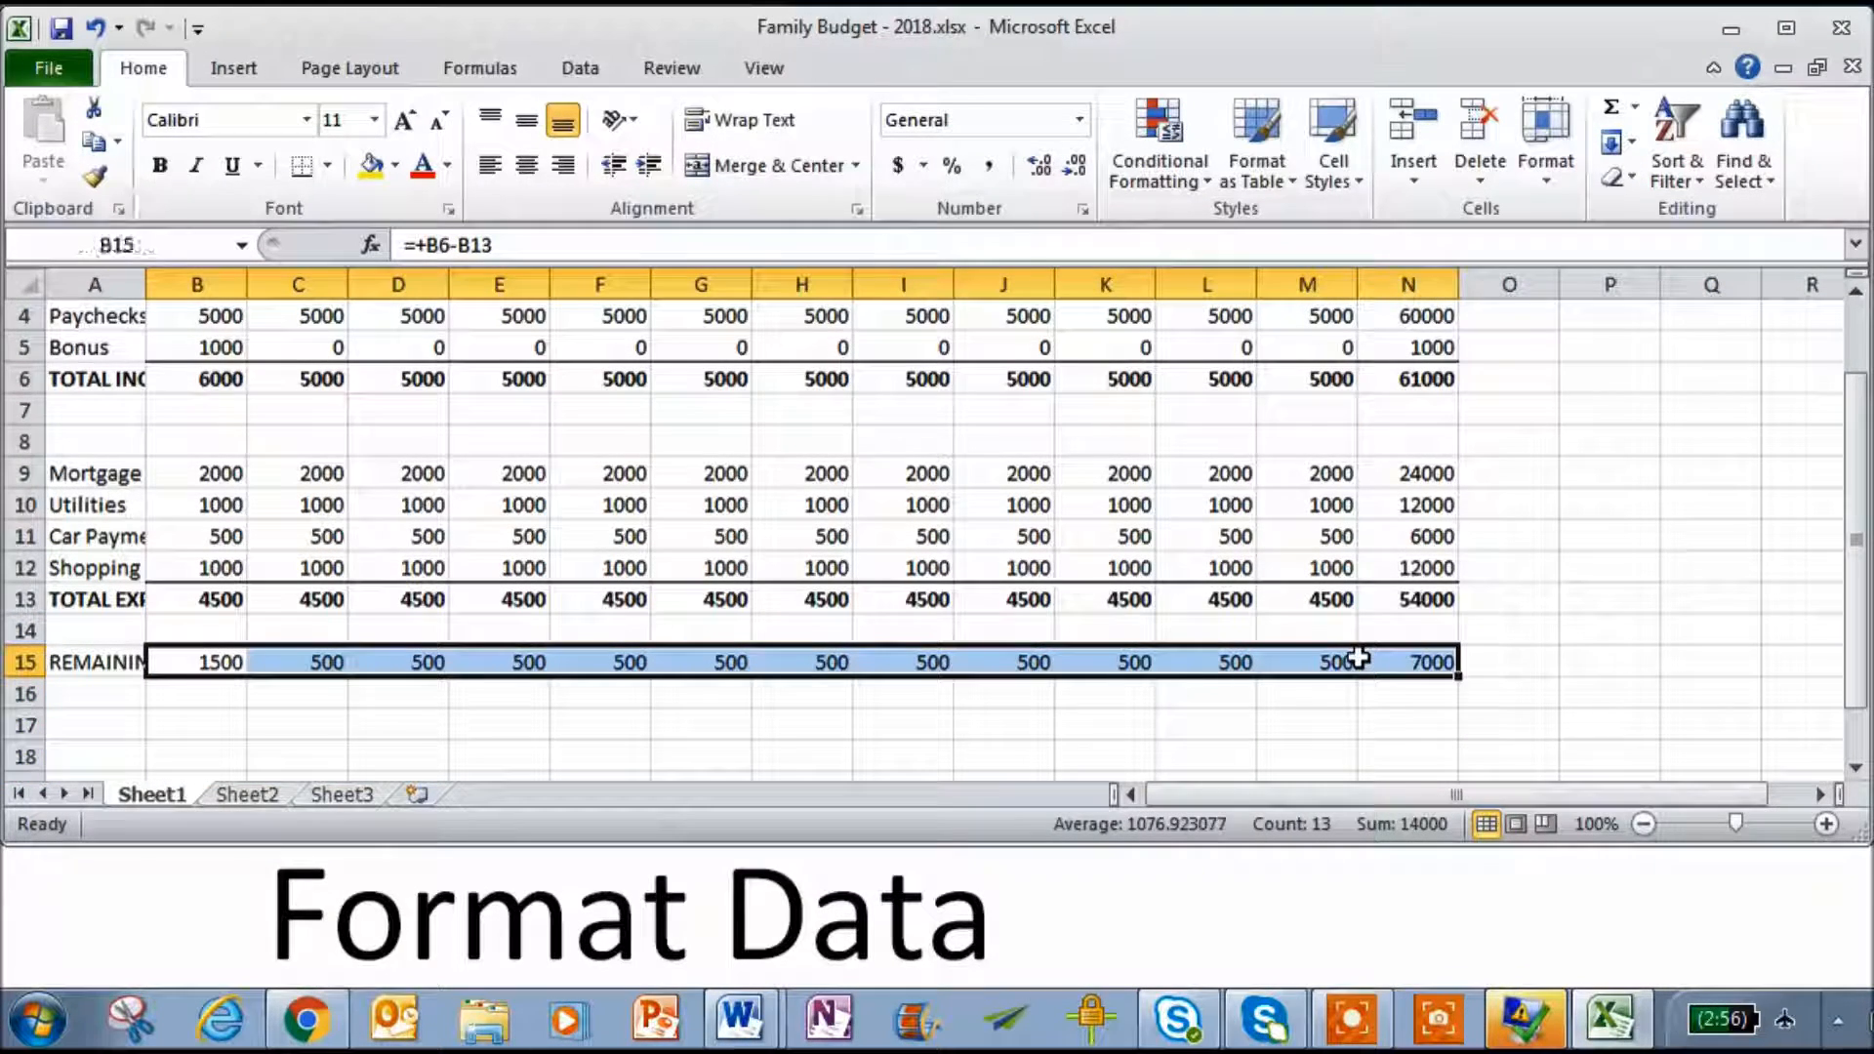
left_click(326, 164)
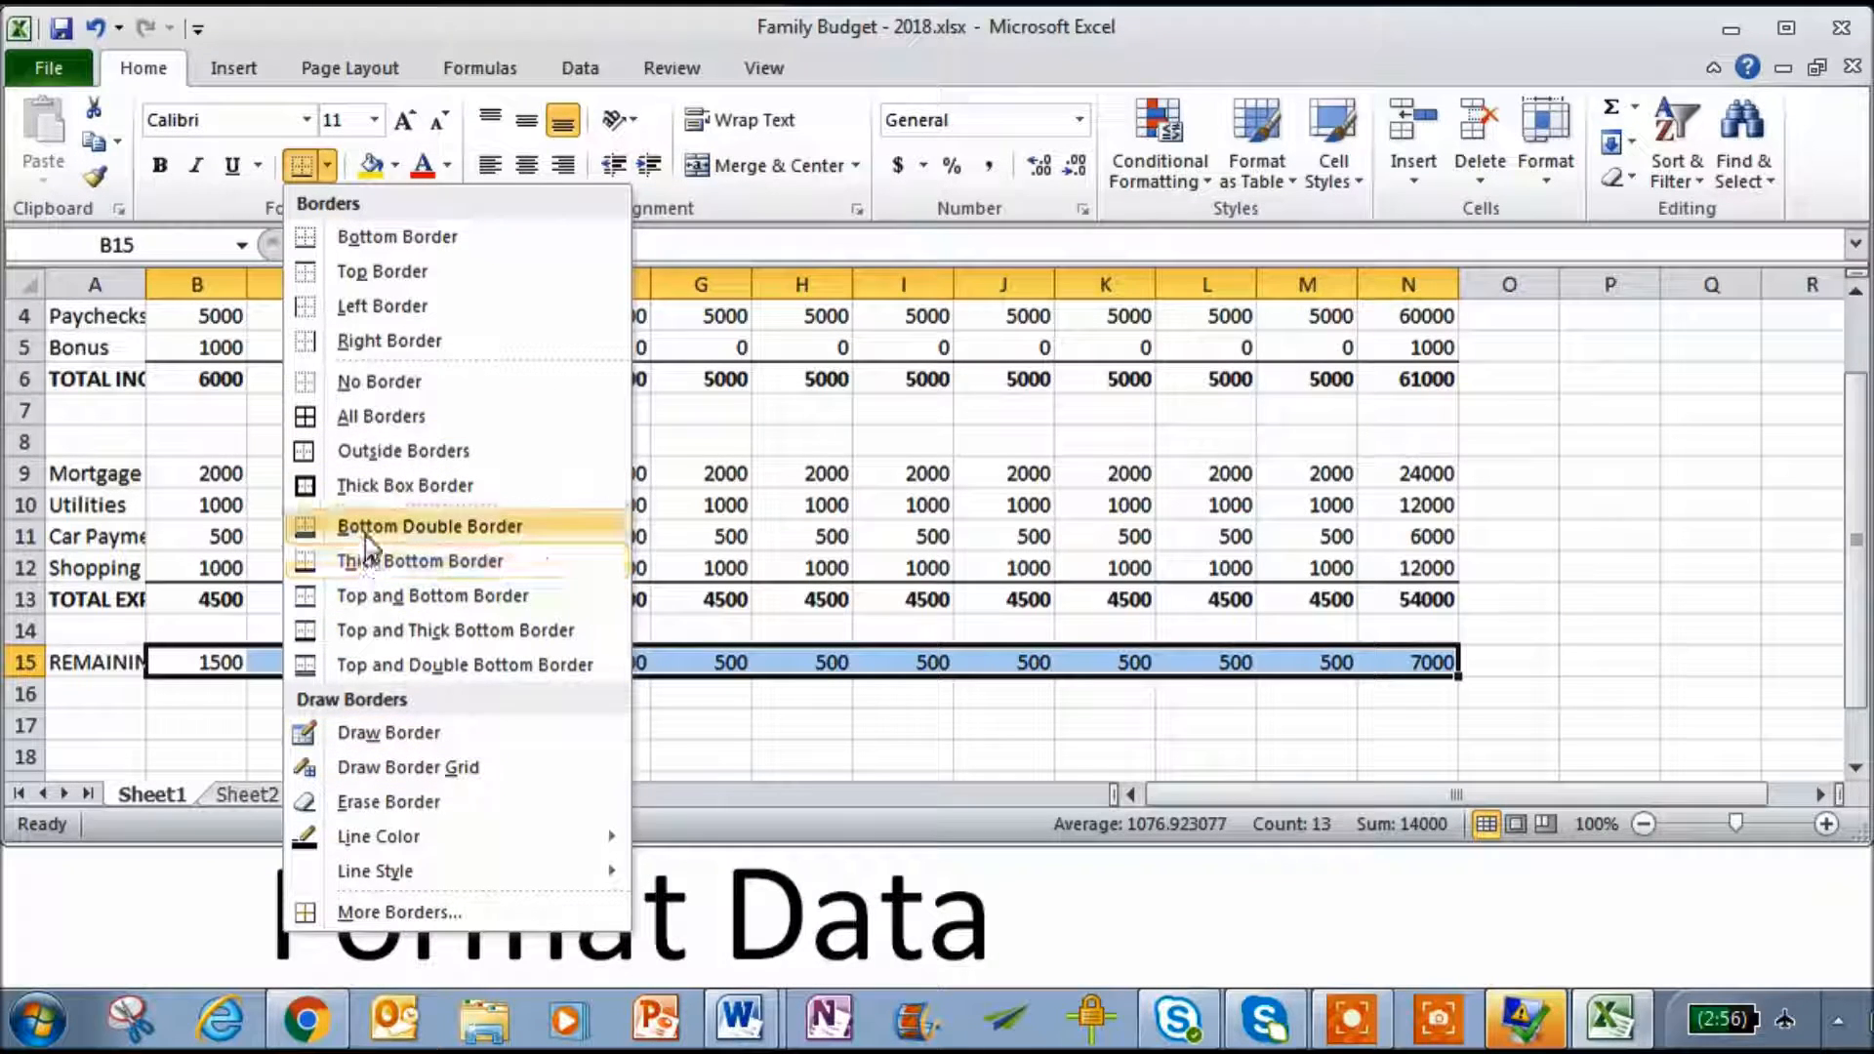
left_click(348, 663)
left_click(291, 575)
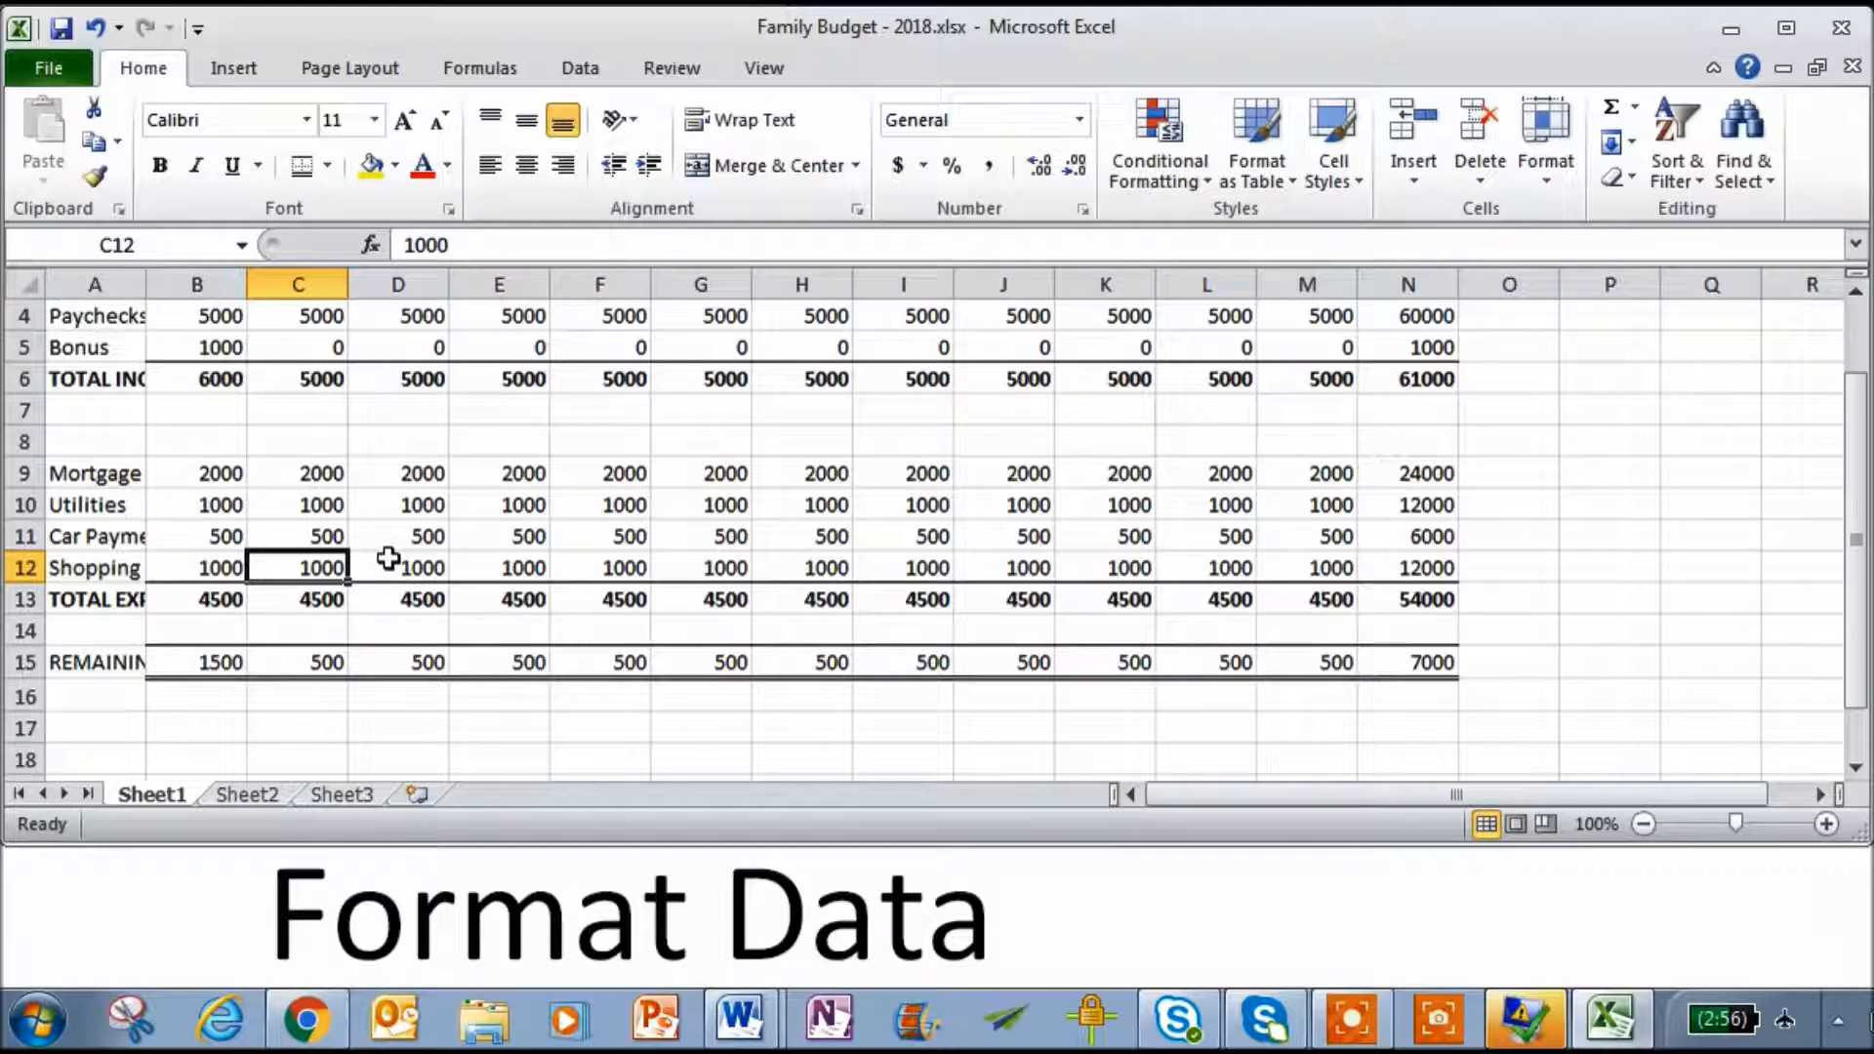
- Fill the entire TOTAL INCOME row 6 with green
key("Up")
key("Up")
key("Up")
key("Up")
key("Up")
key("Up")
key("Up")
key("Up")
key("Up")
key("Up")
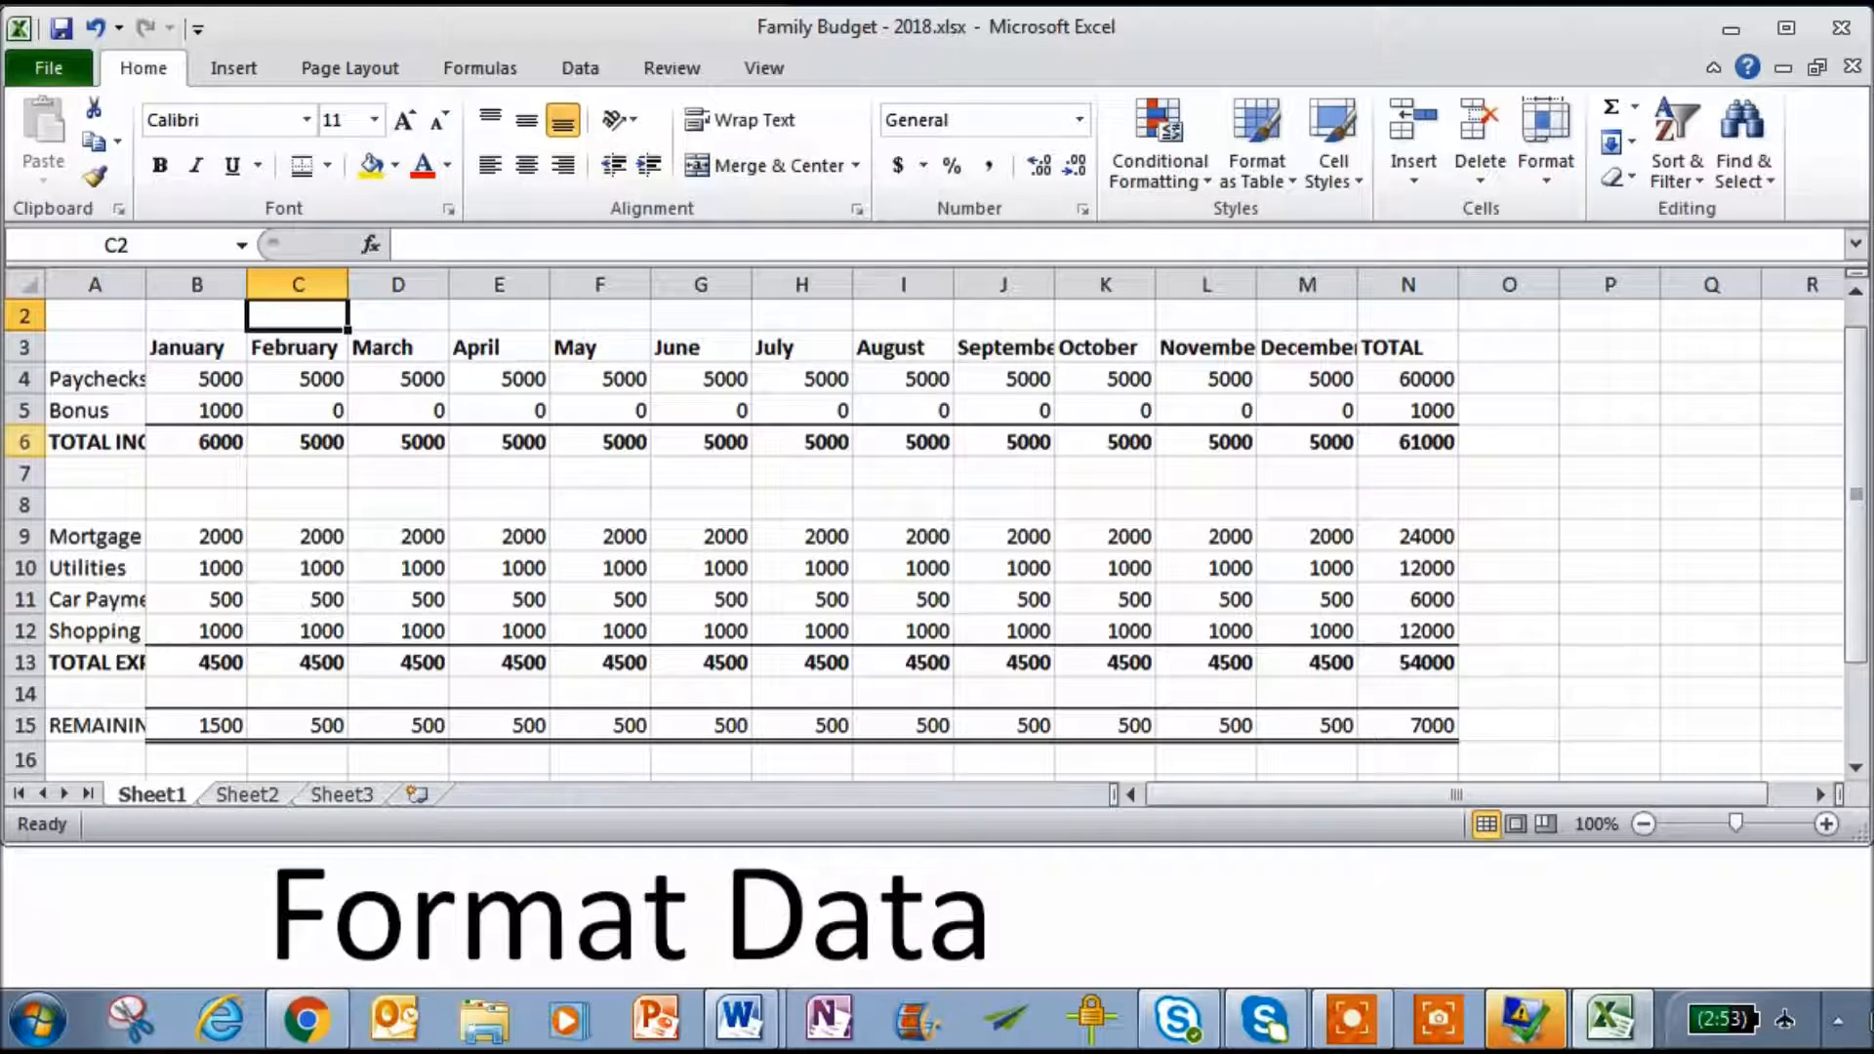
left_click(25, 441)
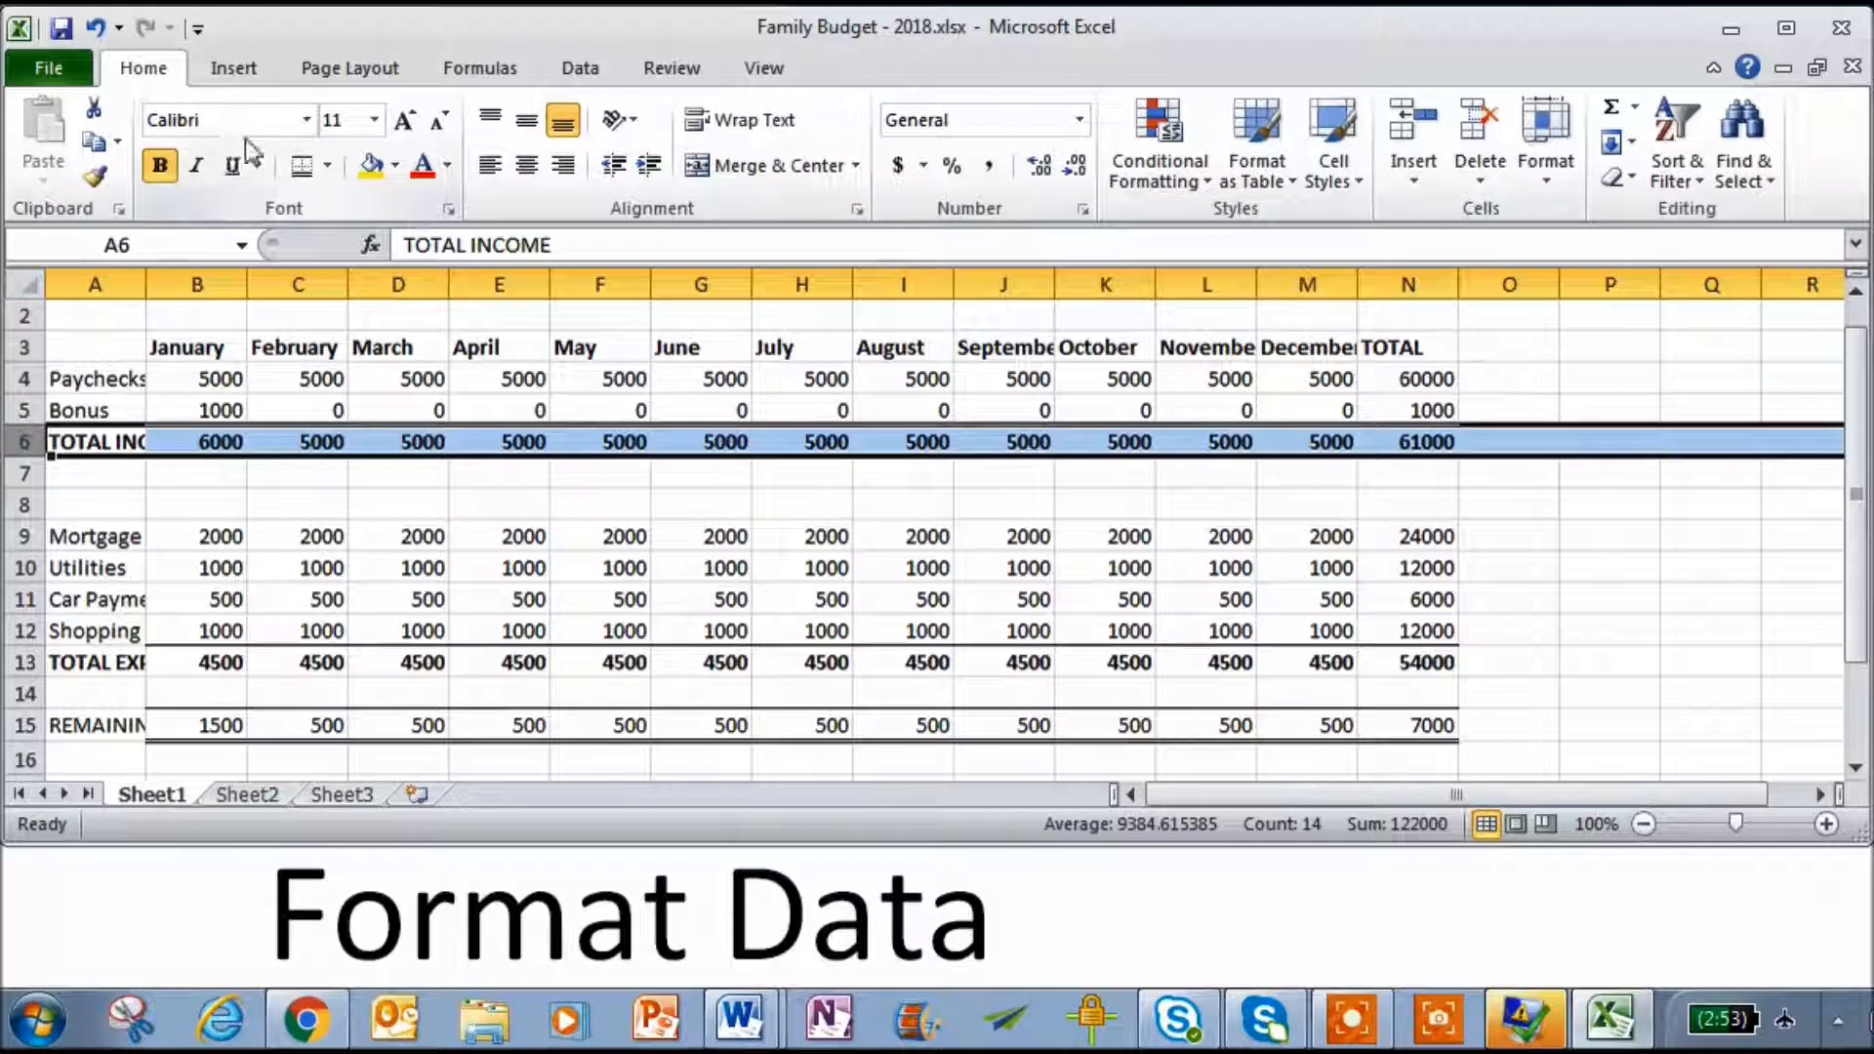
left_click(394, 165)
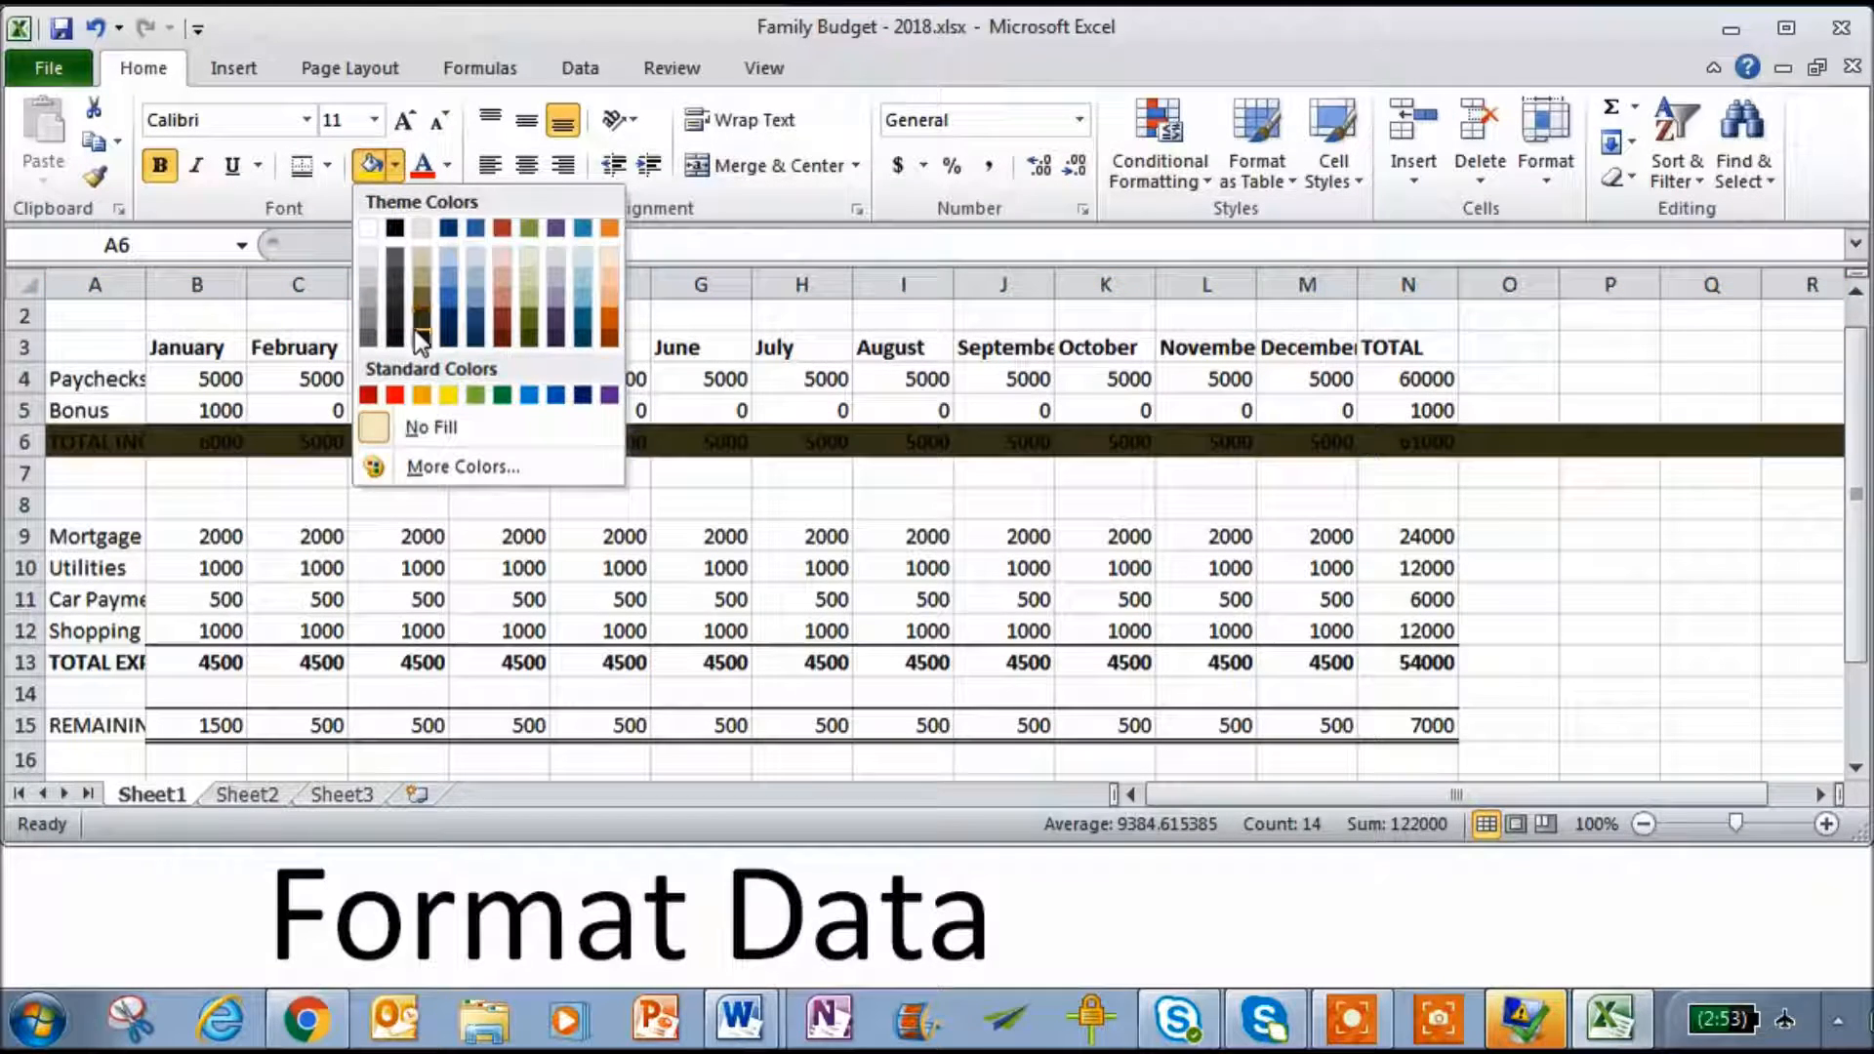
left_click(499, 394)
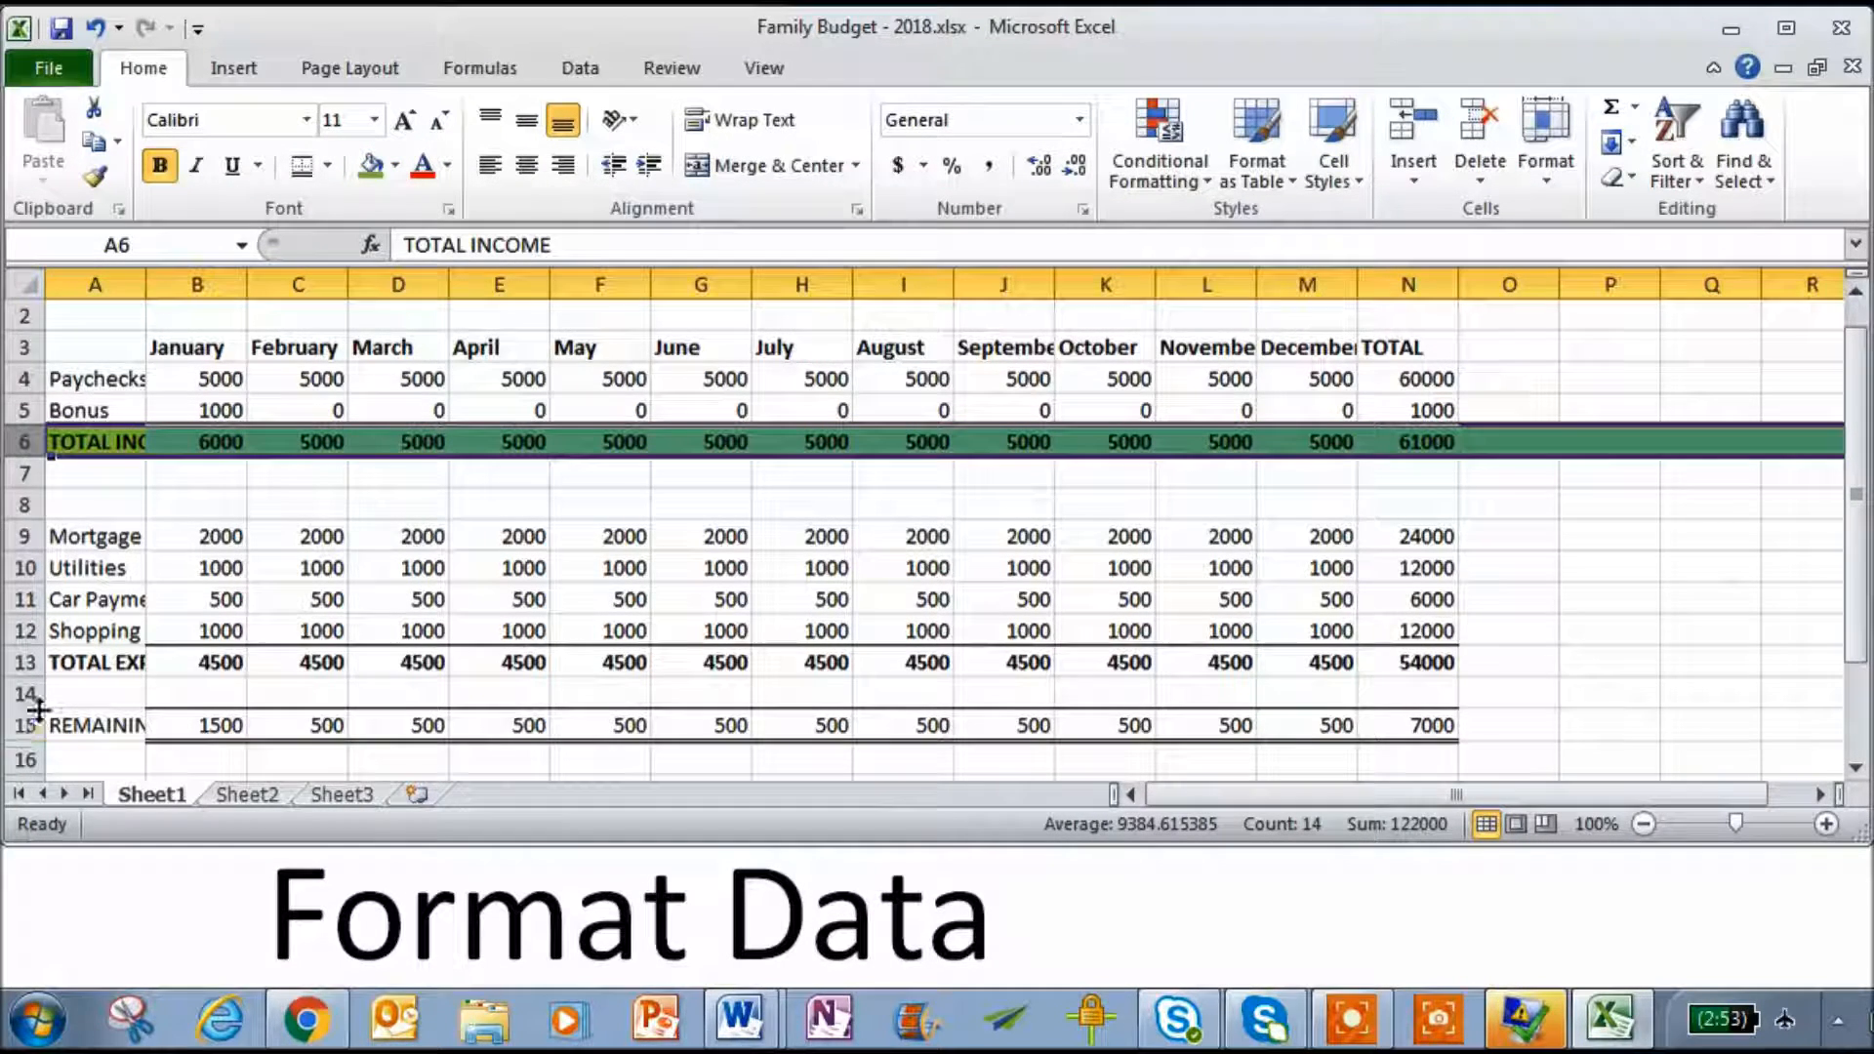
- Fill the entire TOTAL EXPENSE row 13 with a light red theme color
left_click(27, 663)
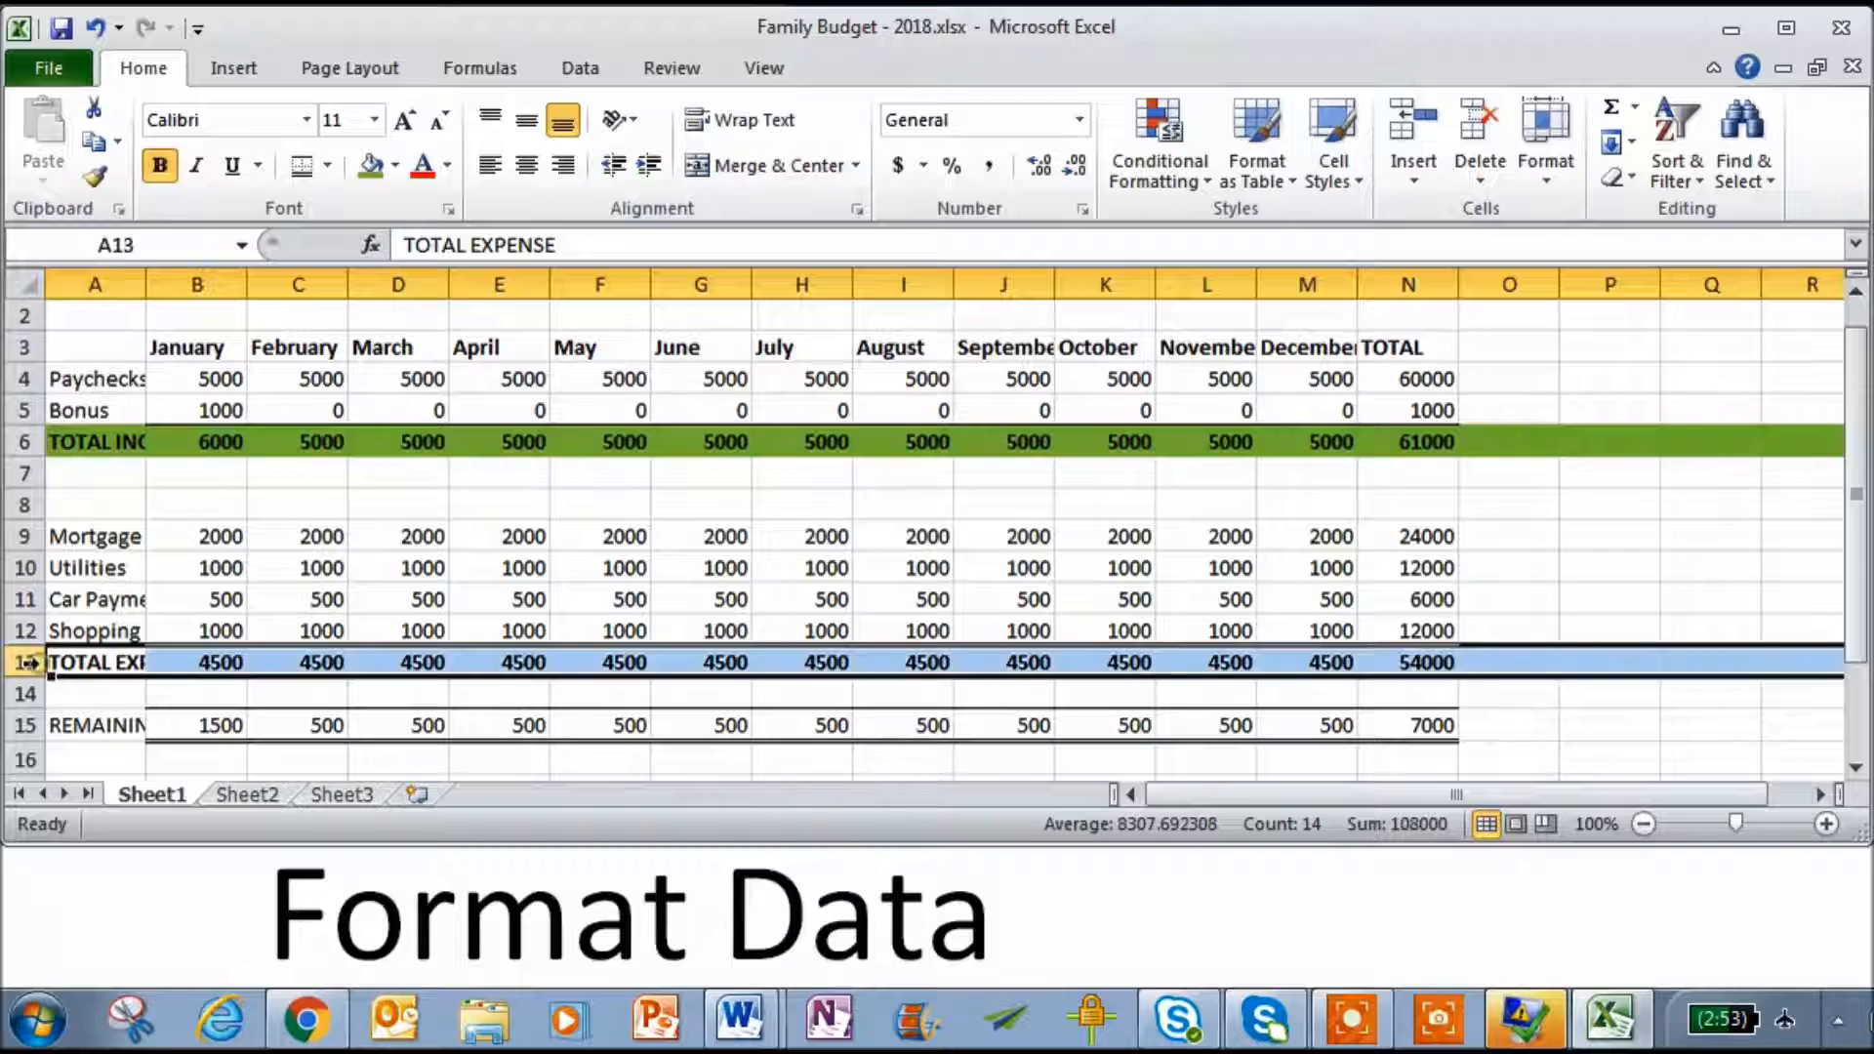
left_click(394, 165)
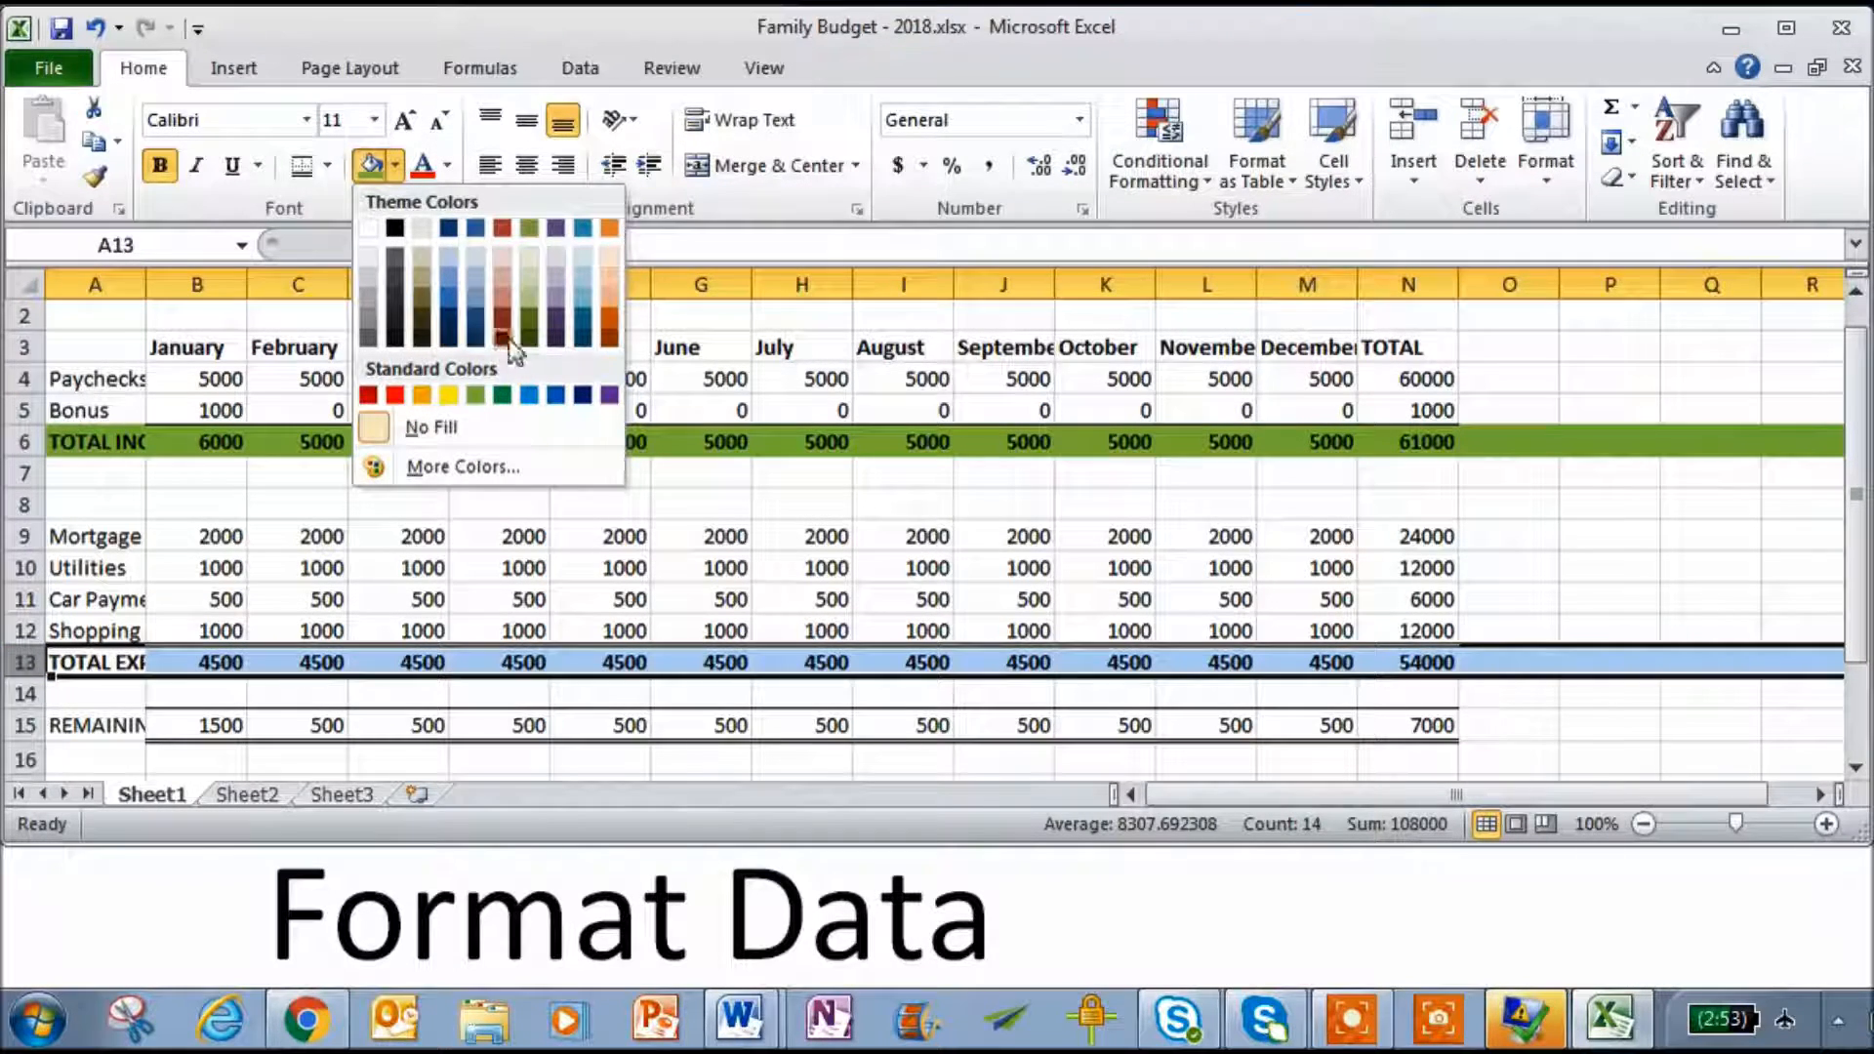
left_click(500, 273)
left_click(463, 507)
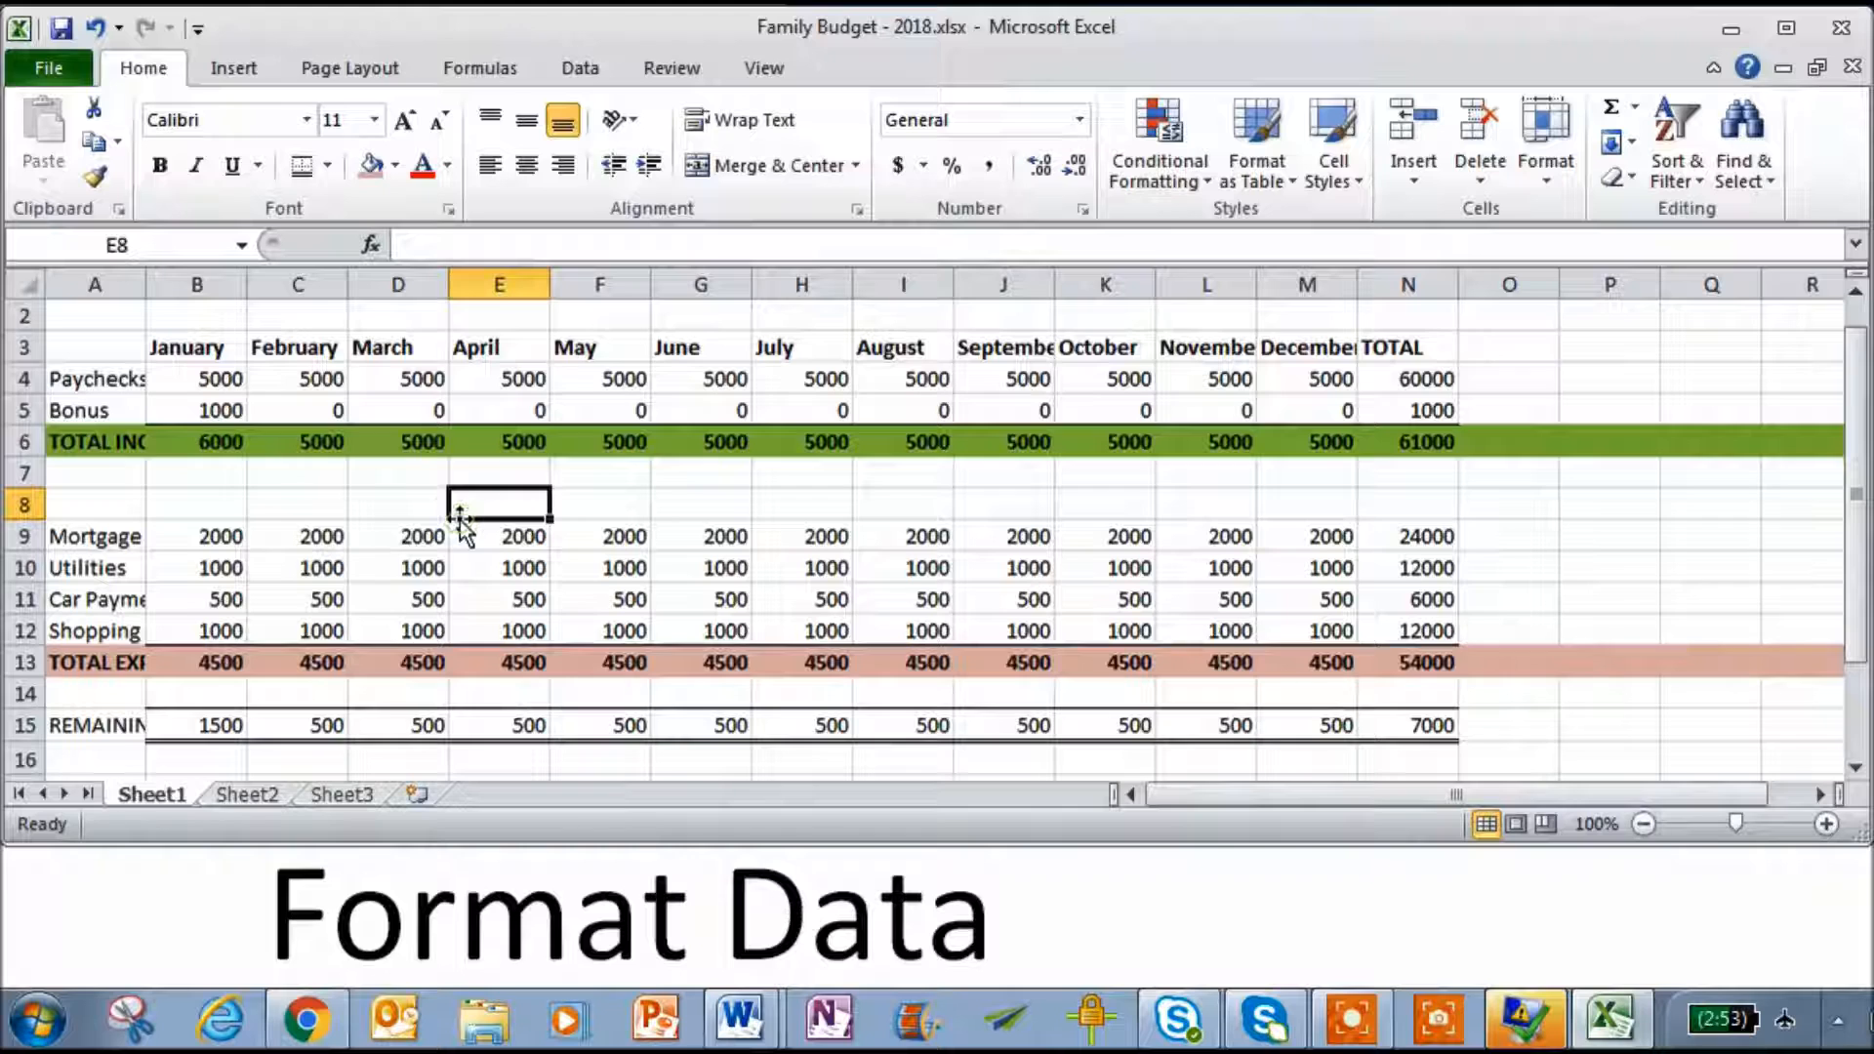
- Make the REMAINING row 15 text blue and bold
left_click(24, 727)
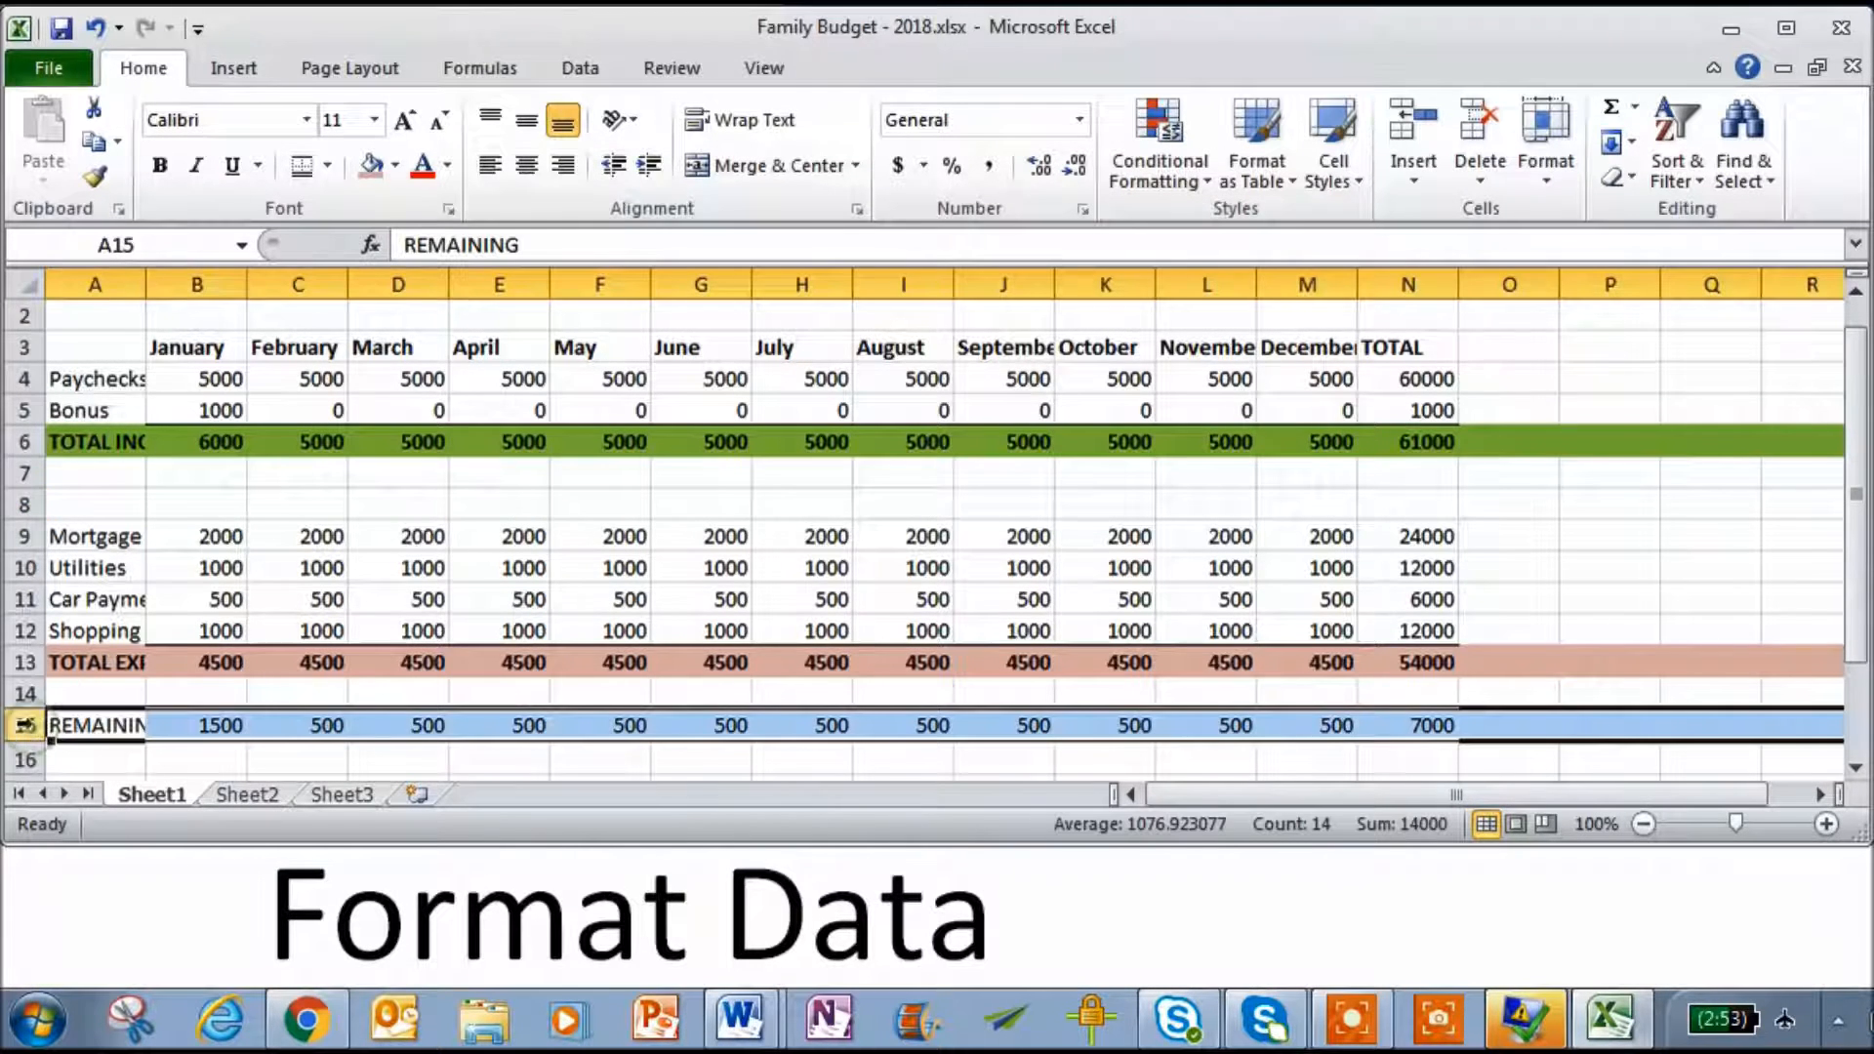
left_click(447, 164)
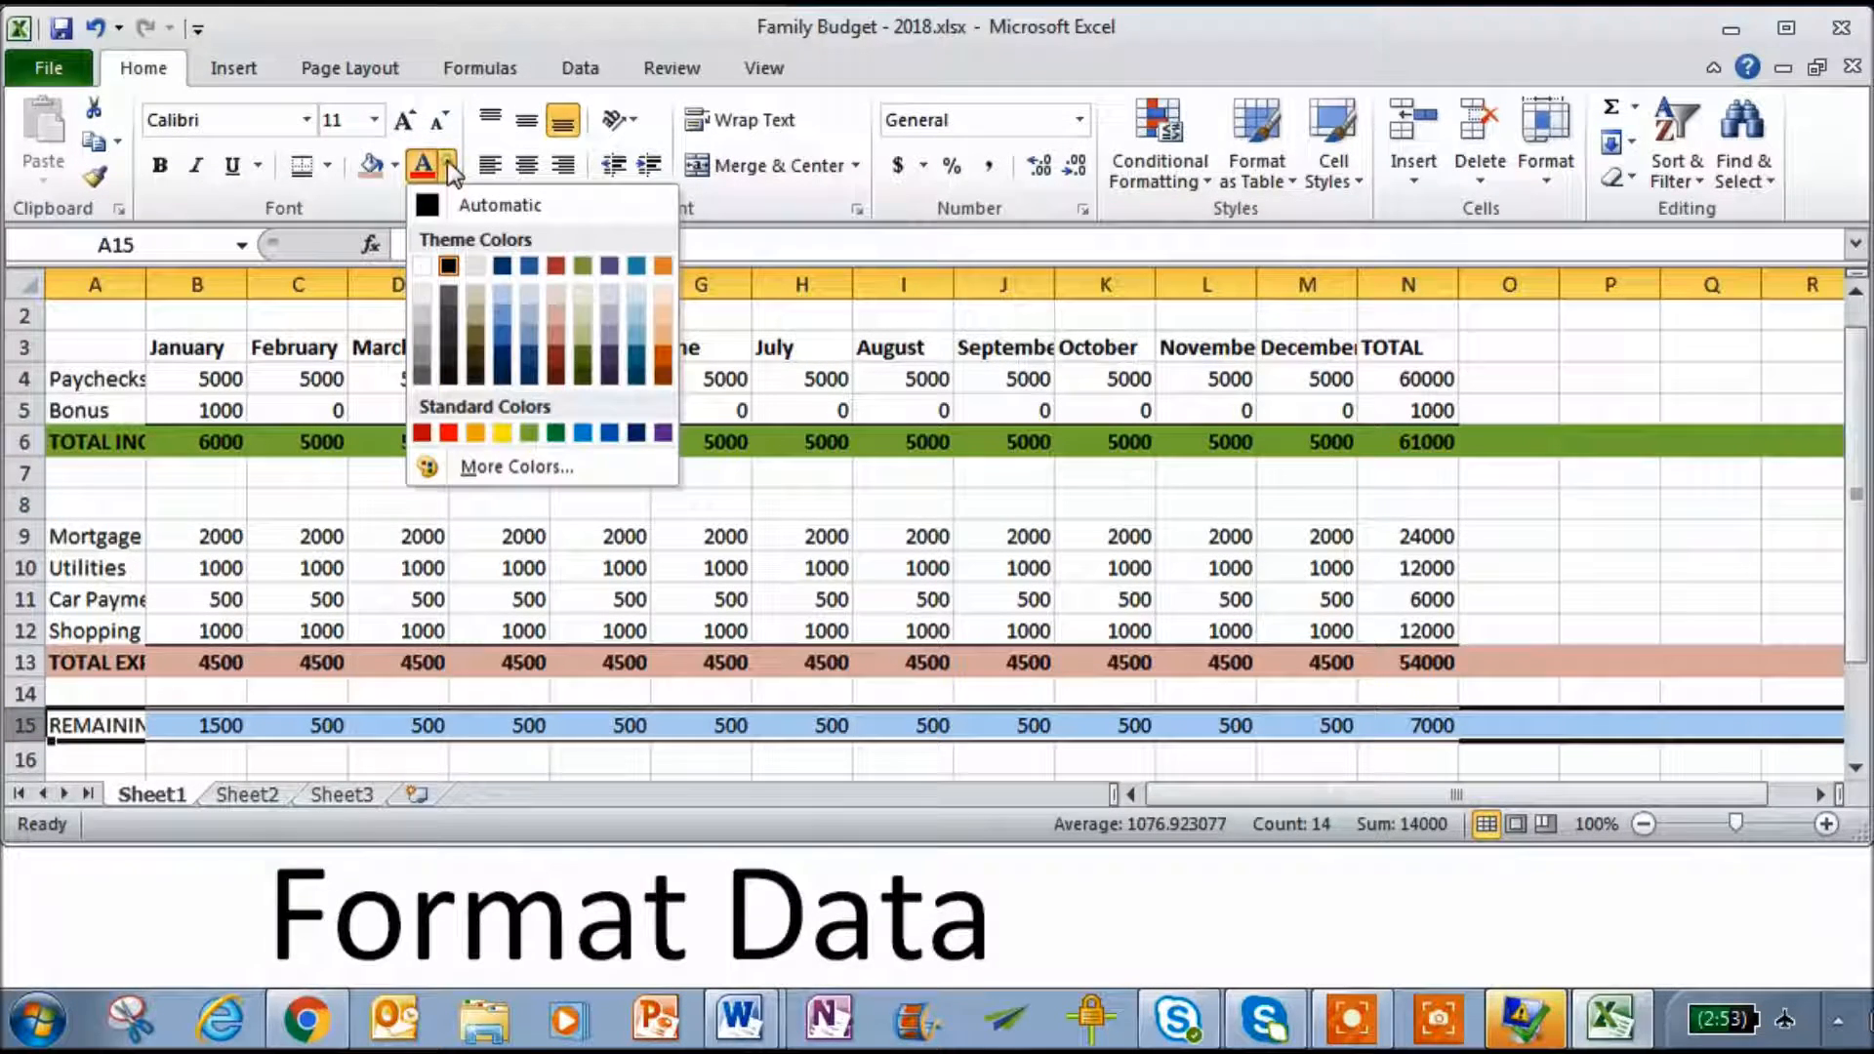
left_click(613, 433)
left_click(159, 165)
left_click(424, 564)
scroll(424, 563, "up", 1)
left_click(424, 566)
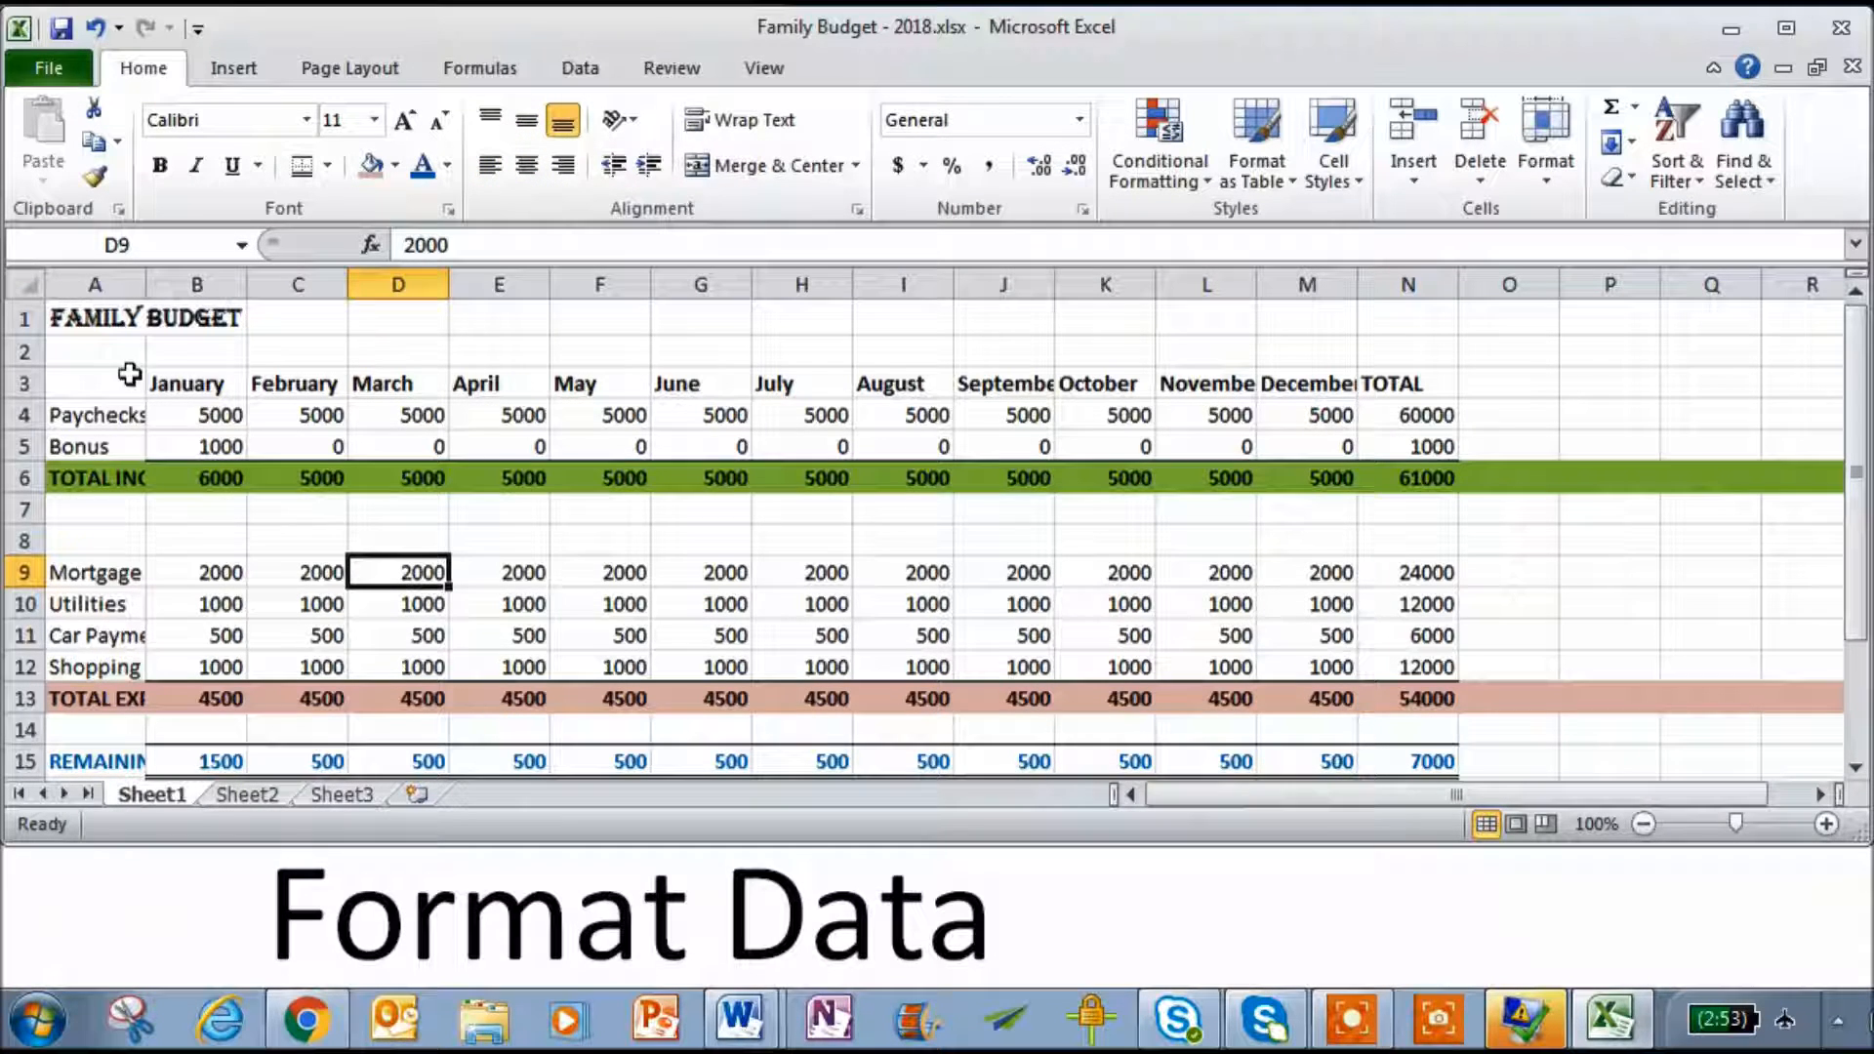
- Center the month headings in row 3 and indent the TOTAL INCOME label in A6 one level
left_click(24, 383)
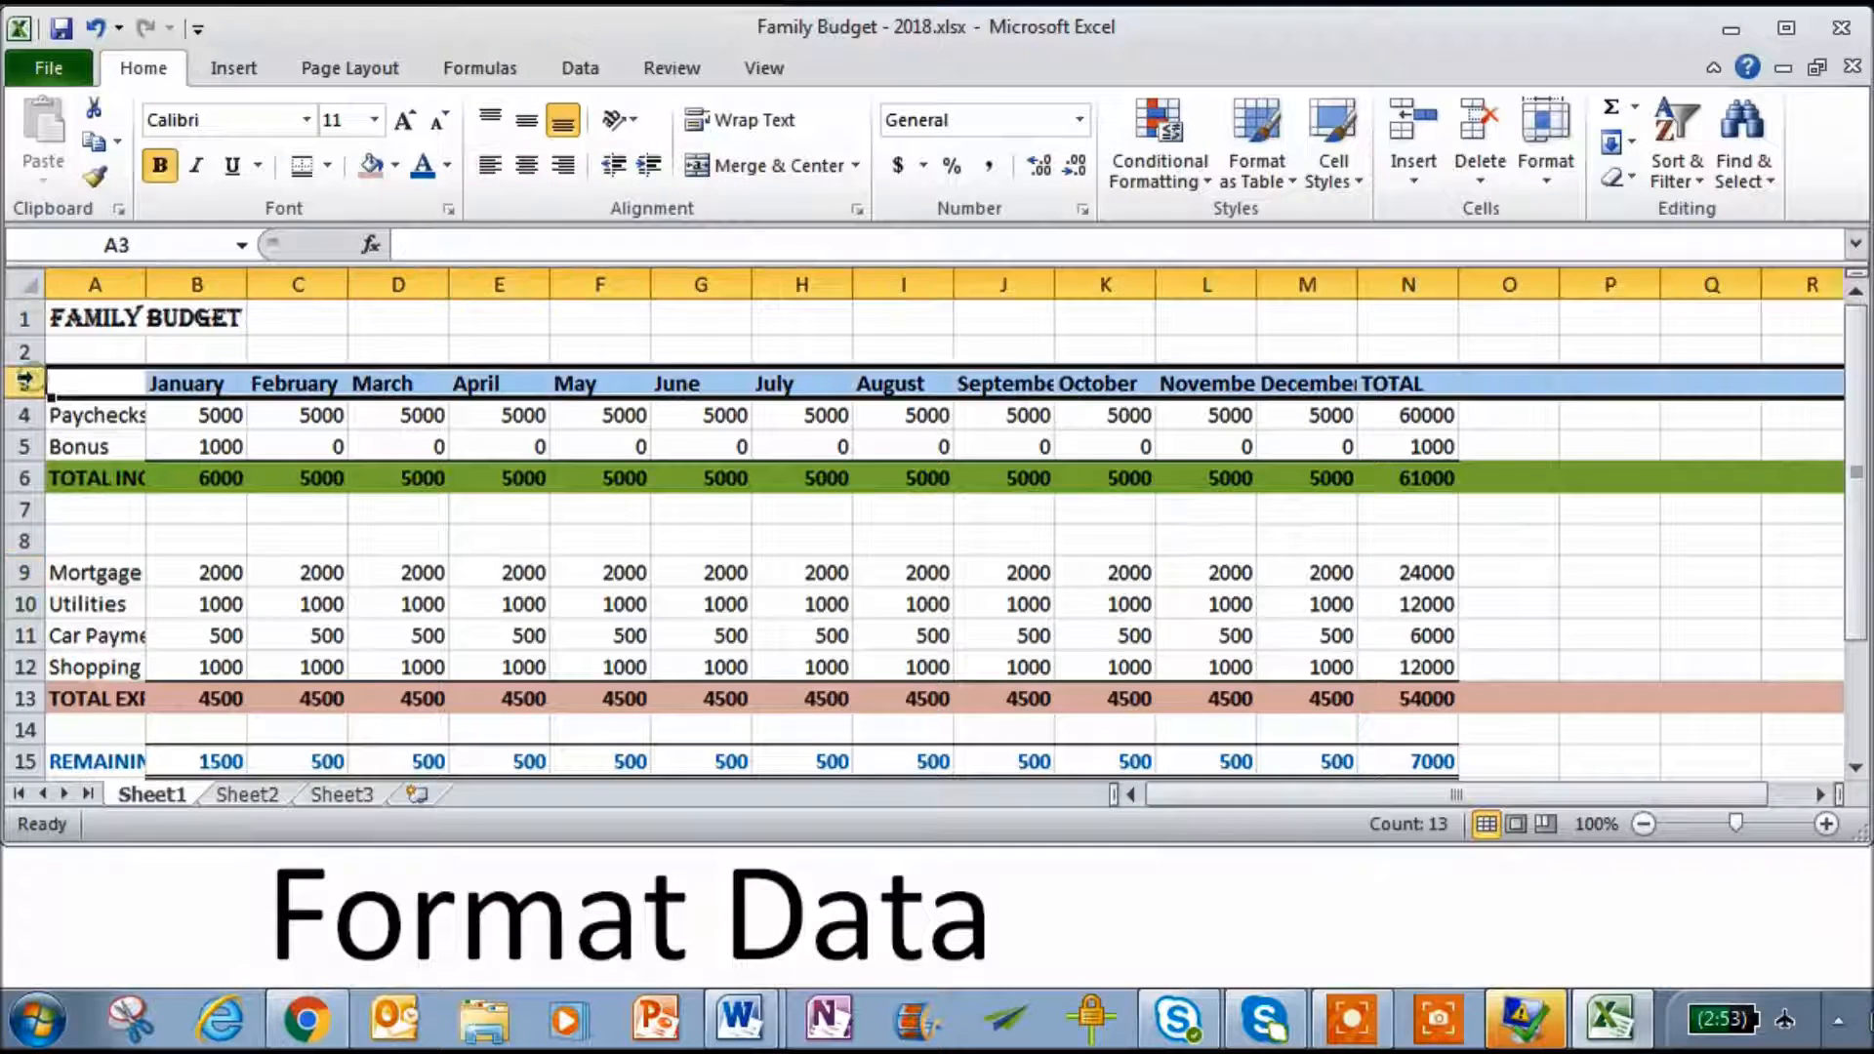
left_click(527, 167)
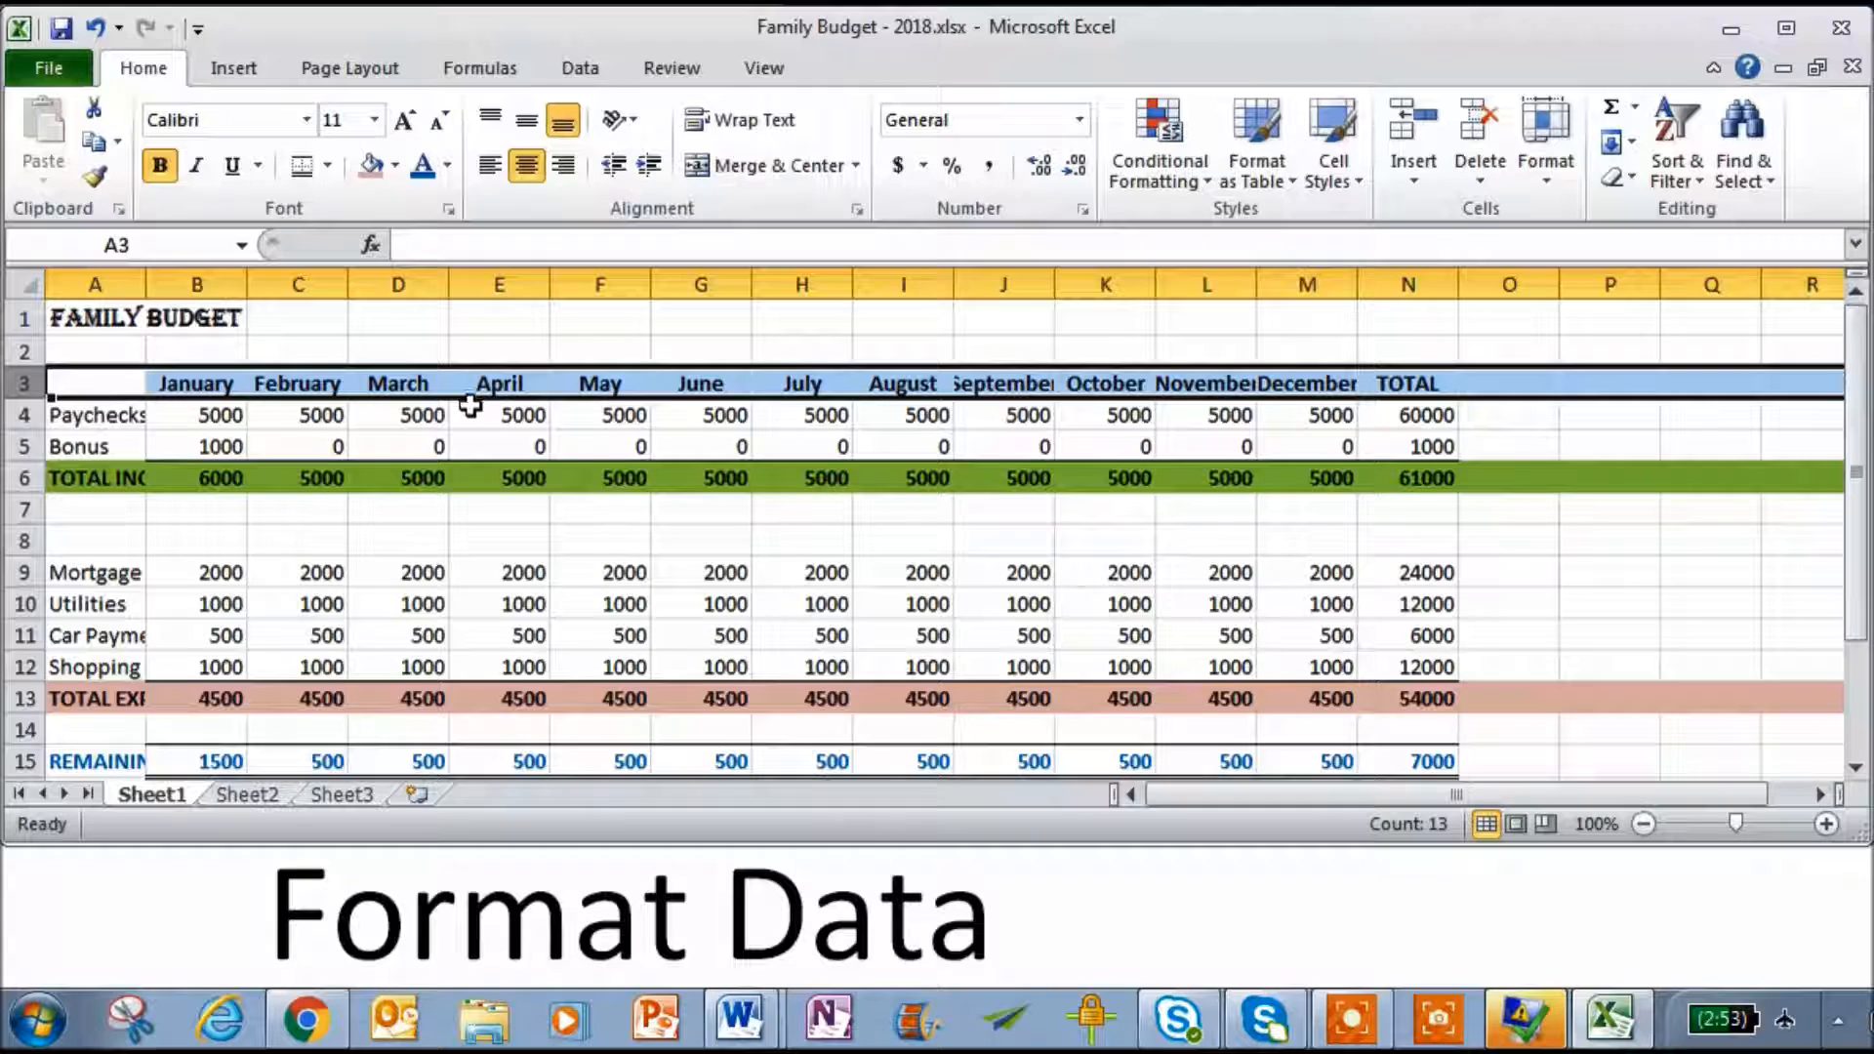
left_click(97, 476)
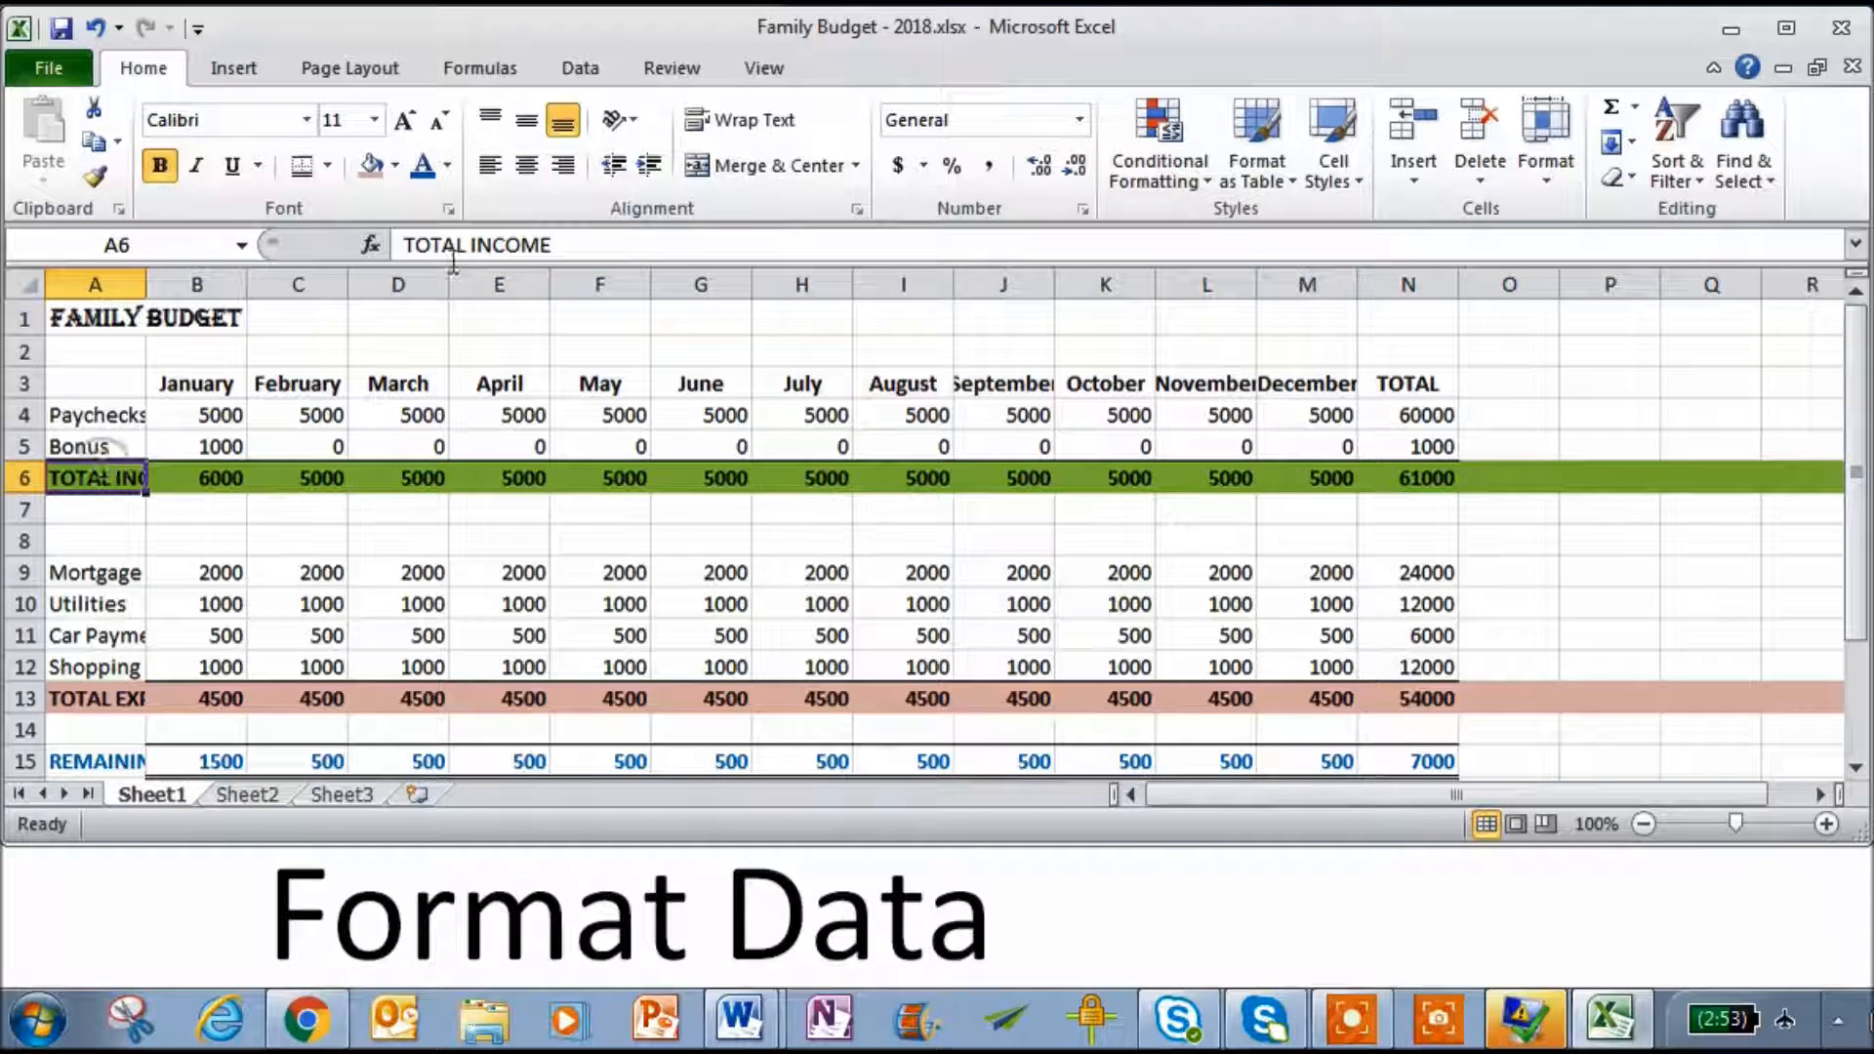
left_click(648, 168)
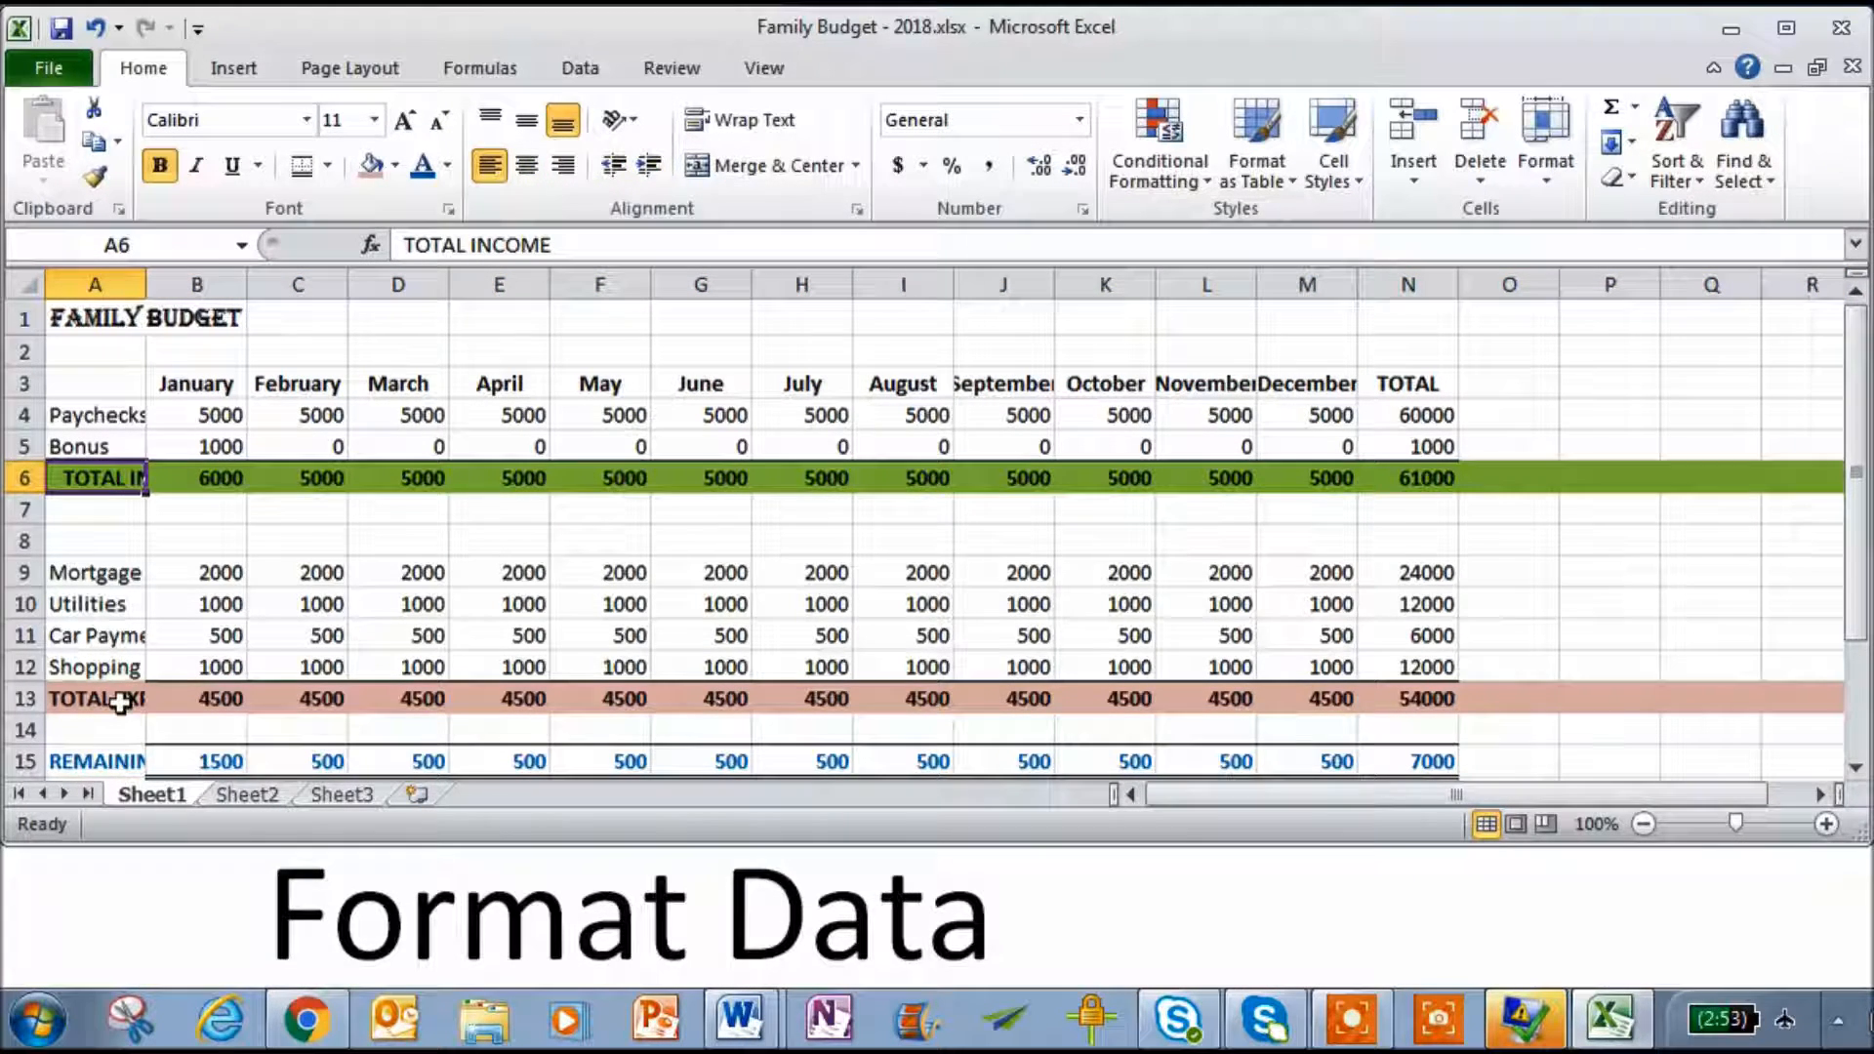
- Indent the TOTAL EXPENSE label one level and the REMAINING label two levels, and widen column A to fit its labels
left_click(115, 699)
left_click(648, 166)
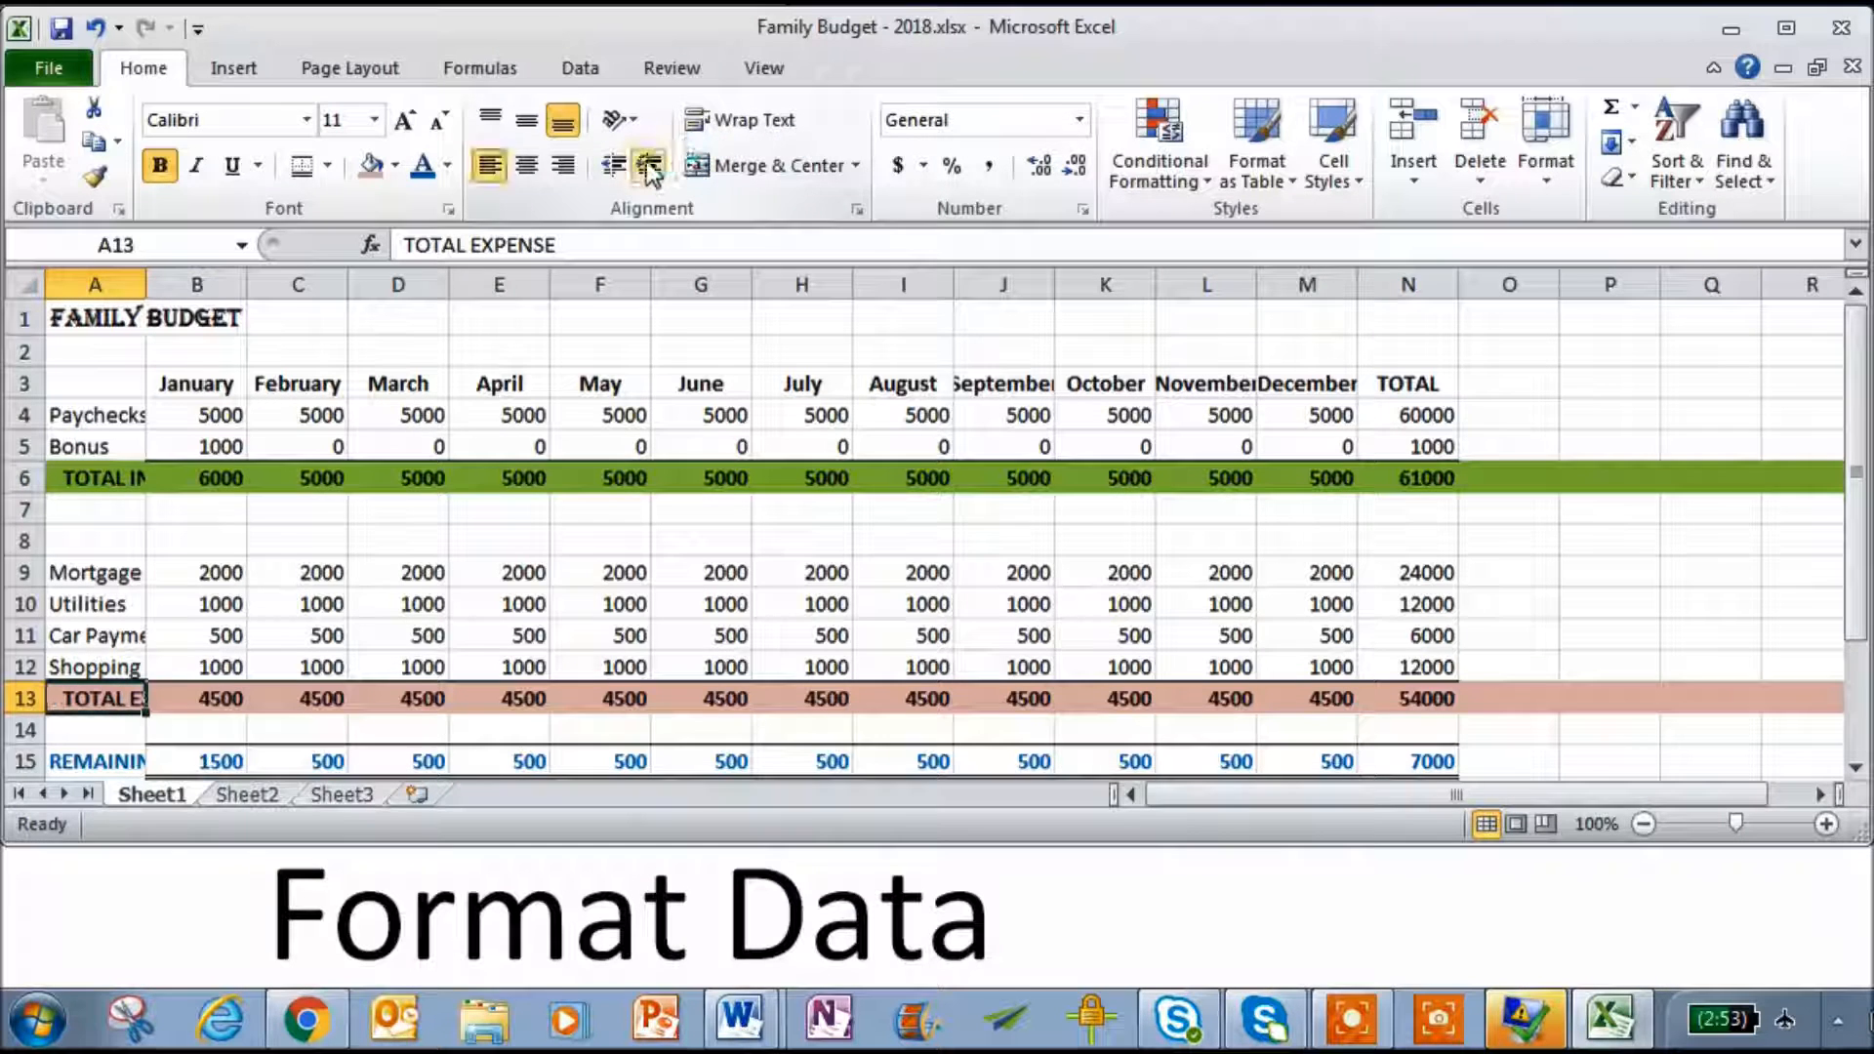
left_click(110, 758)
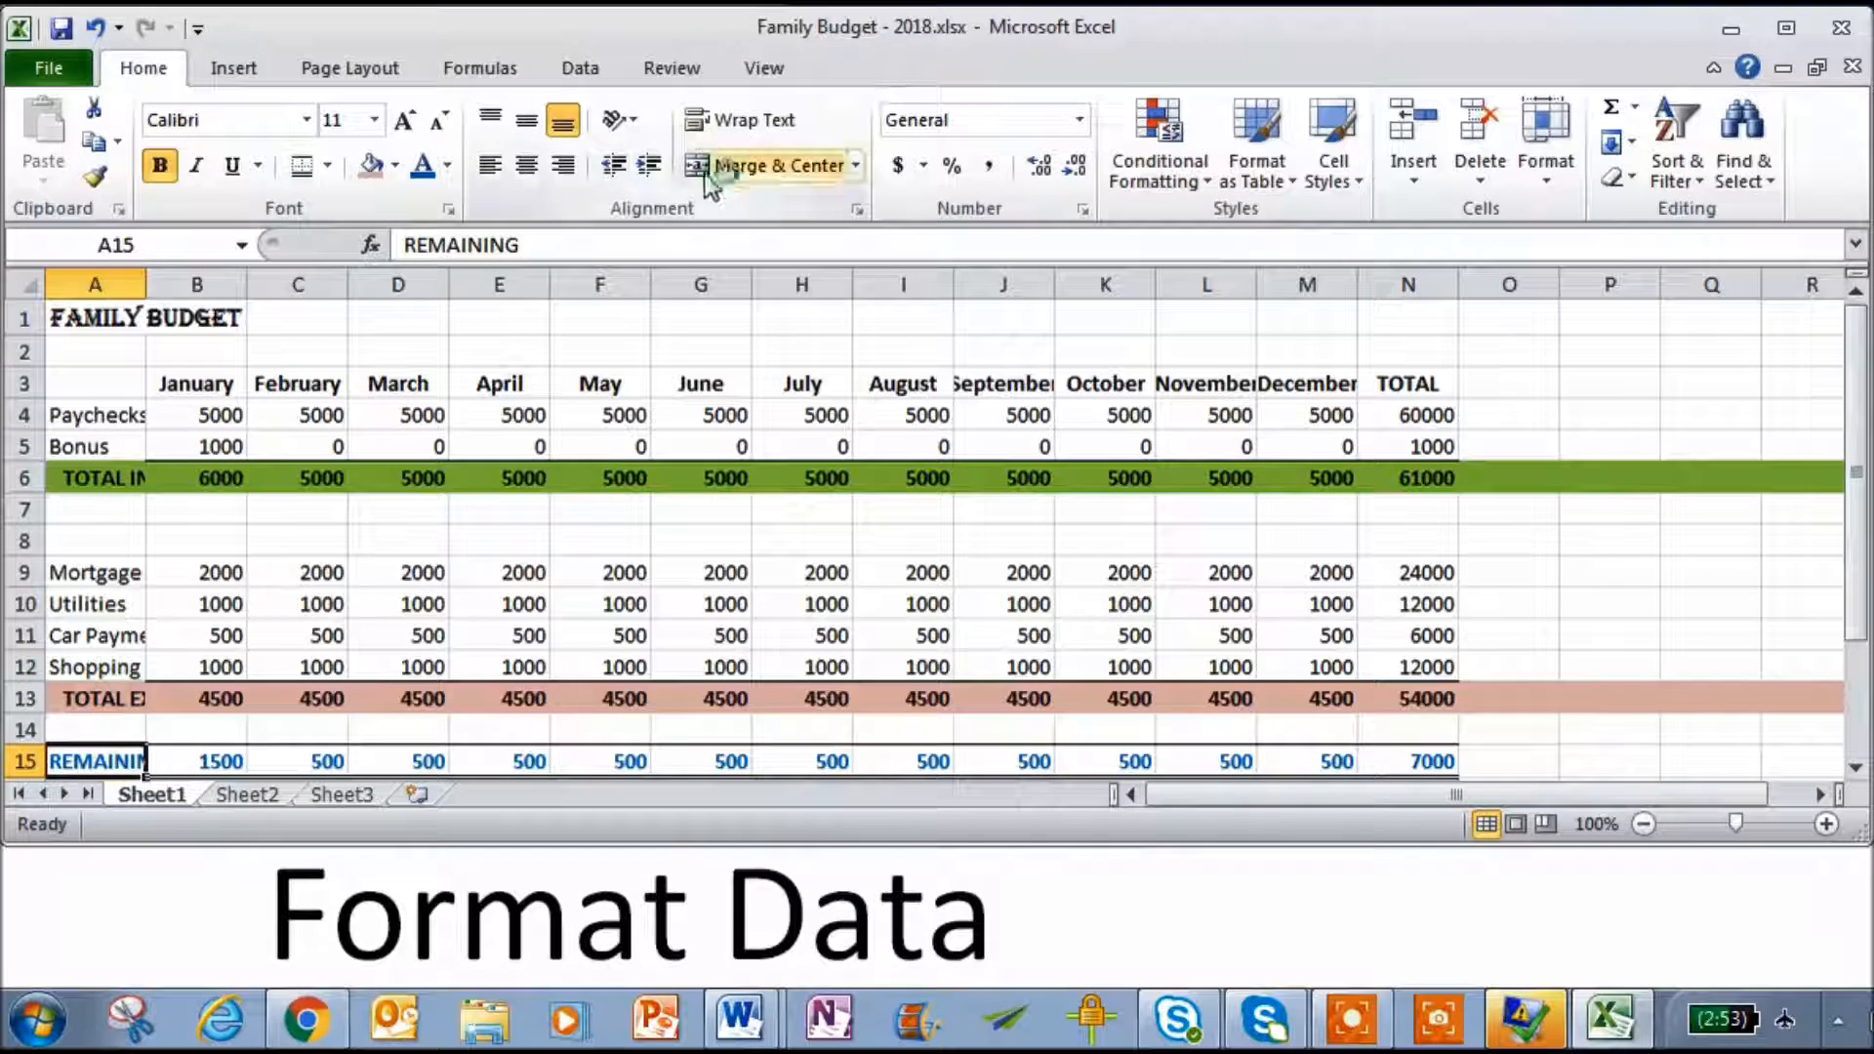
left_click(649, 168)
left_click(649, 167)
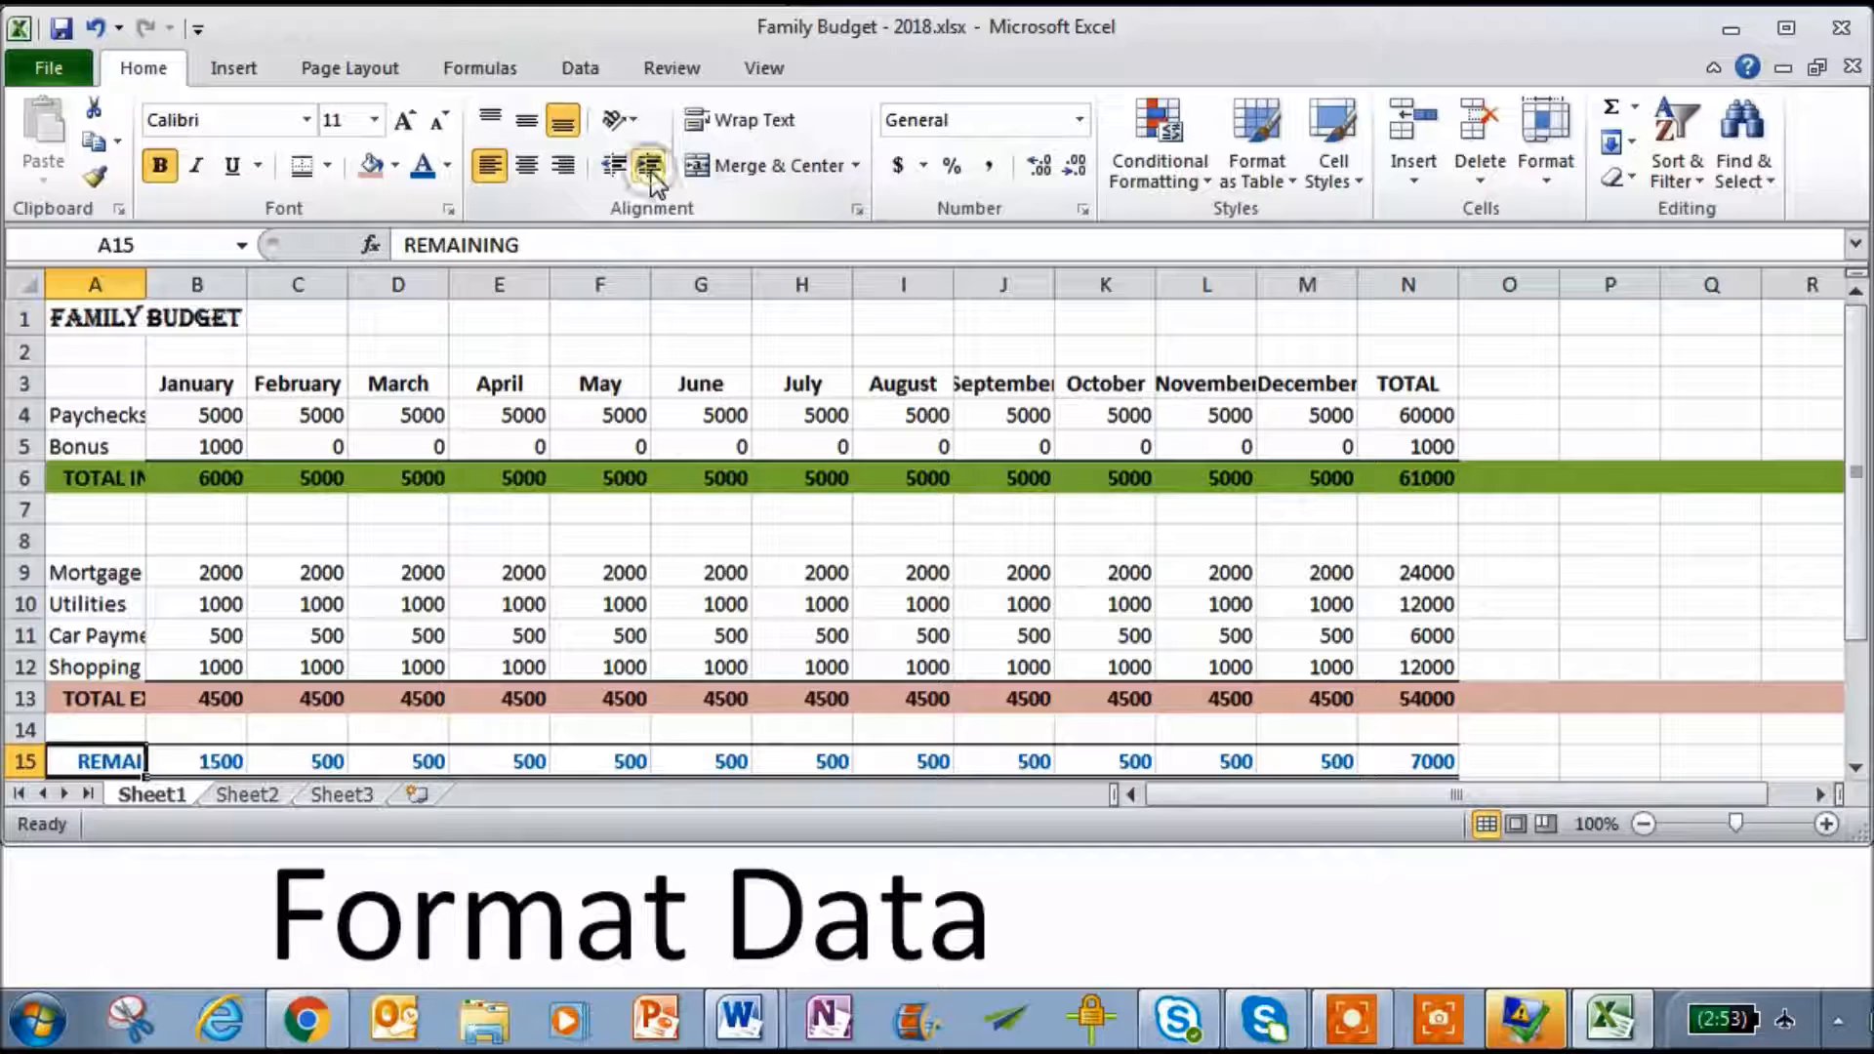
left_click(405, 418)
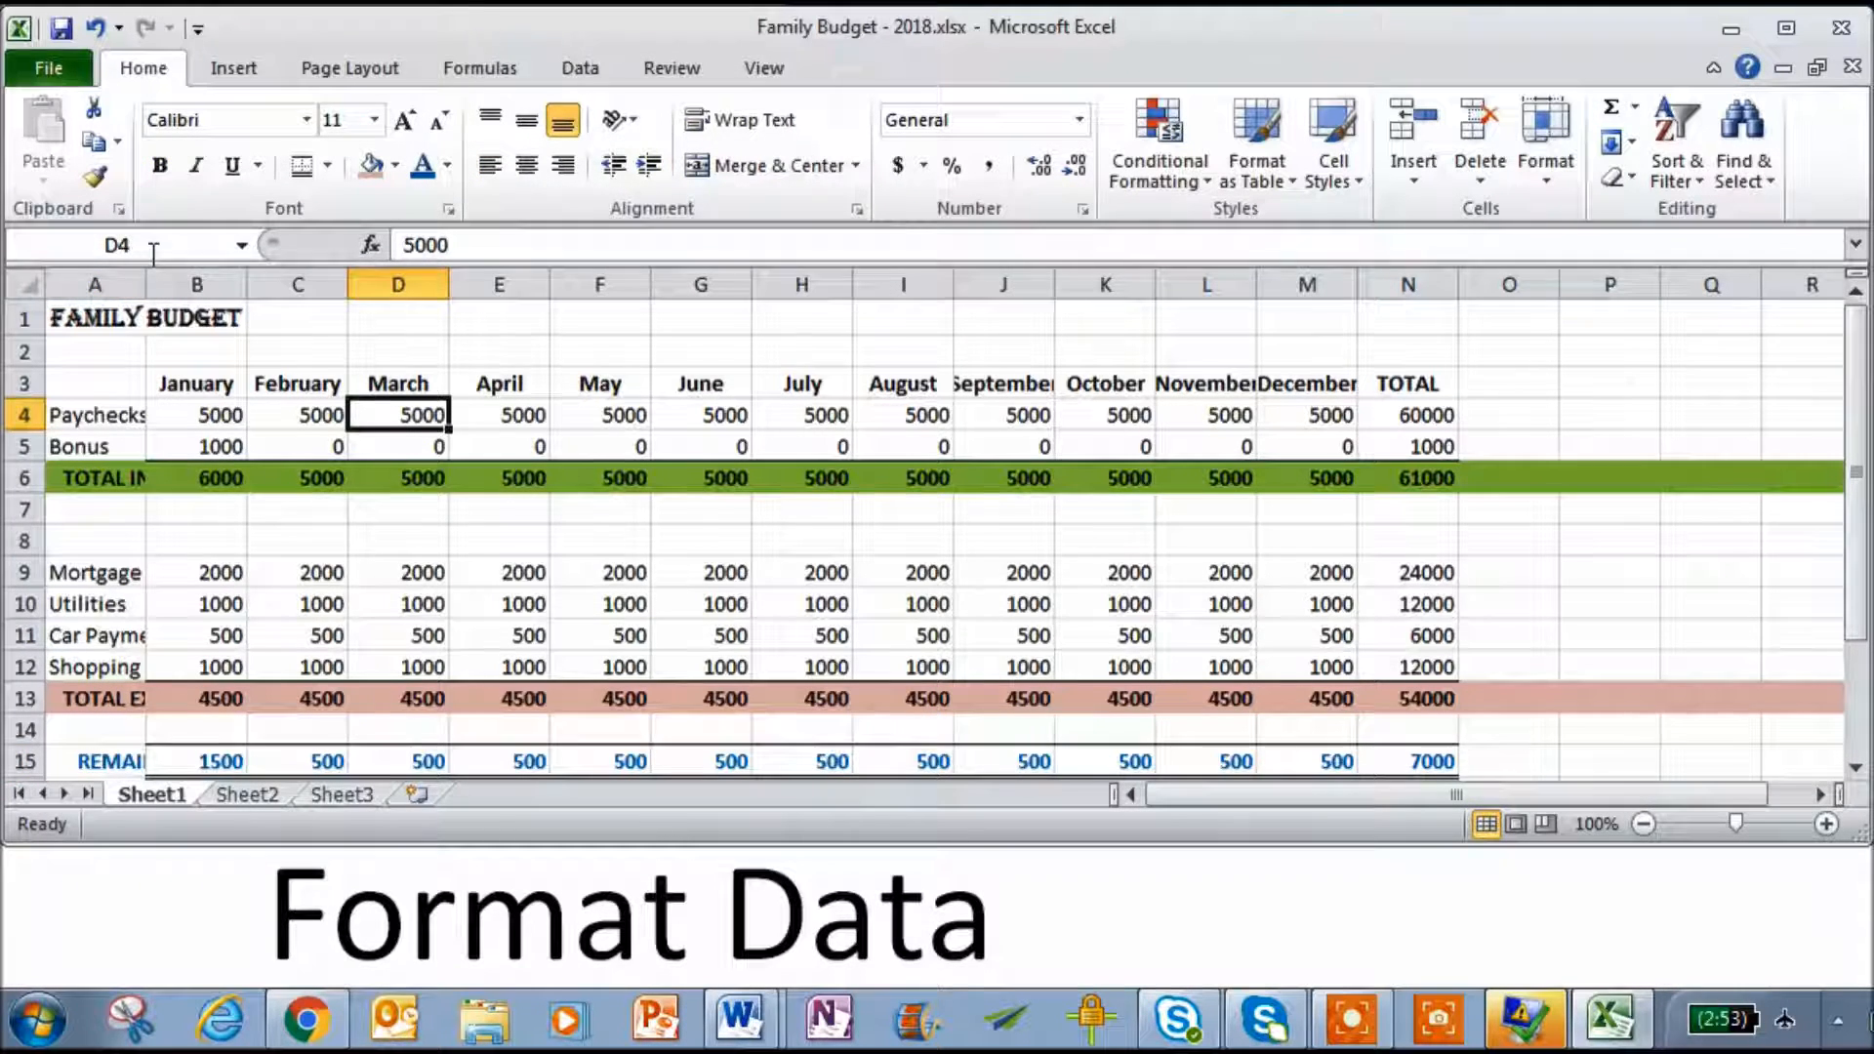
left_click_drag(144, 272, 226, 273)
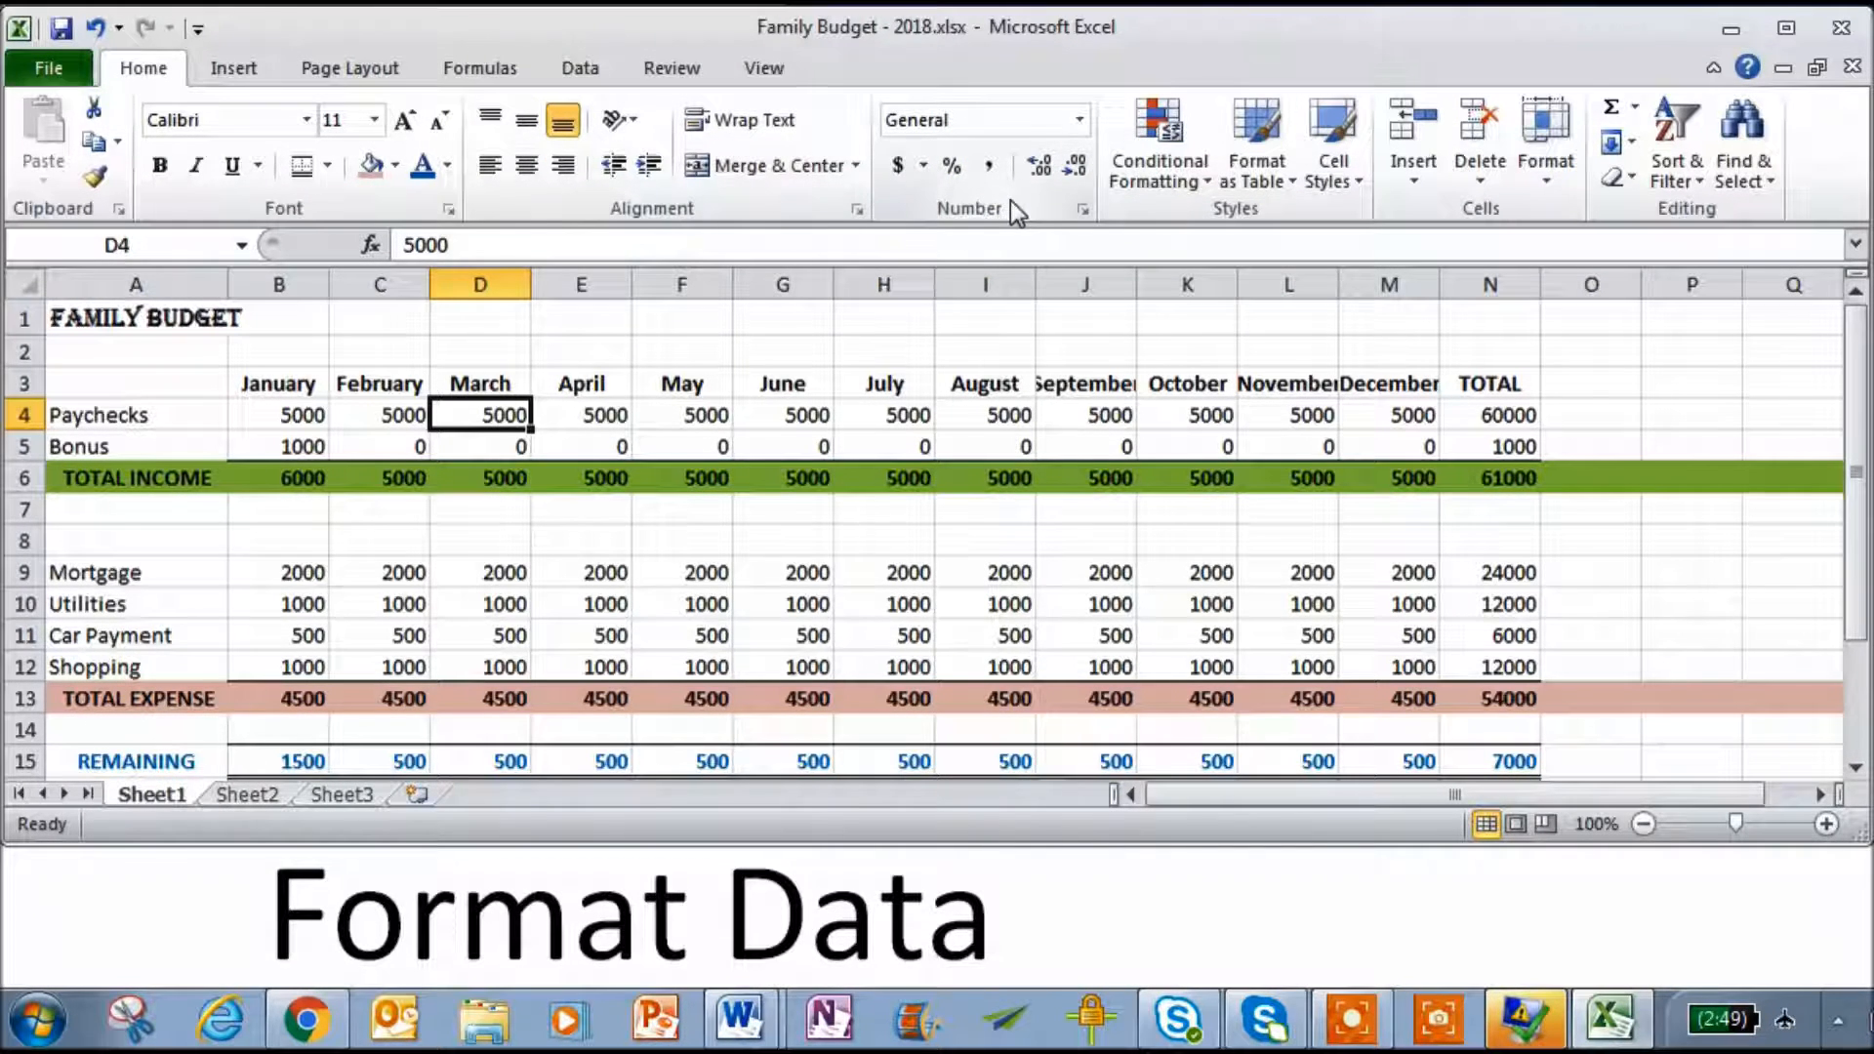
- Try the accounting and percent formats on B4:N15, and settle on comma style with no decimal places
left_click_drag(299, 408, 1464, 760)
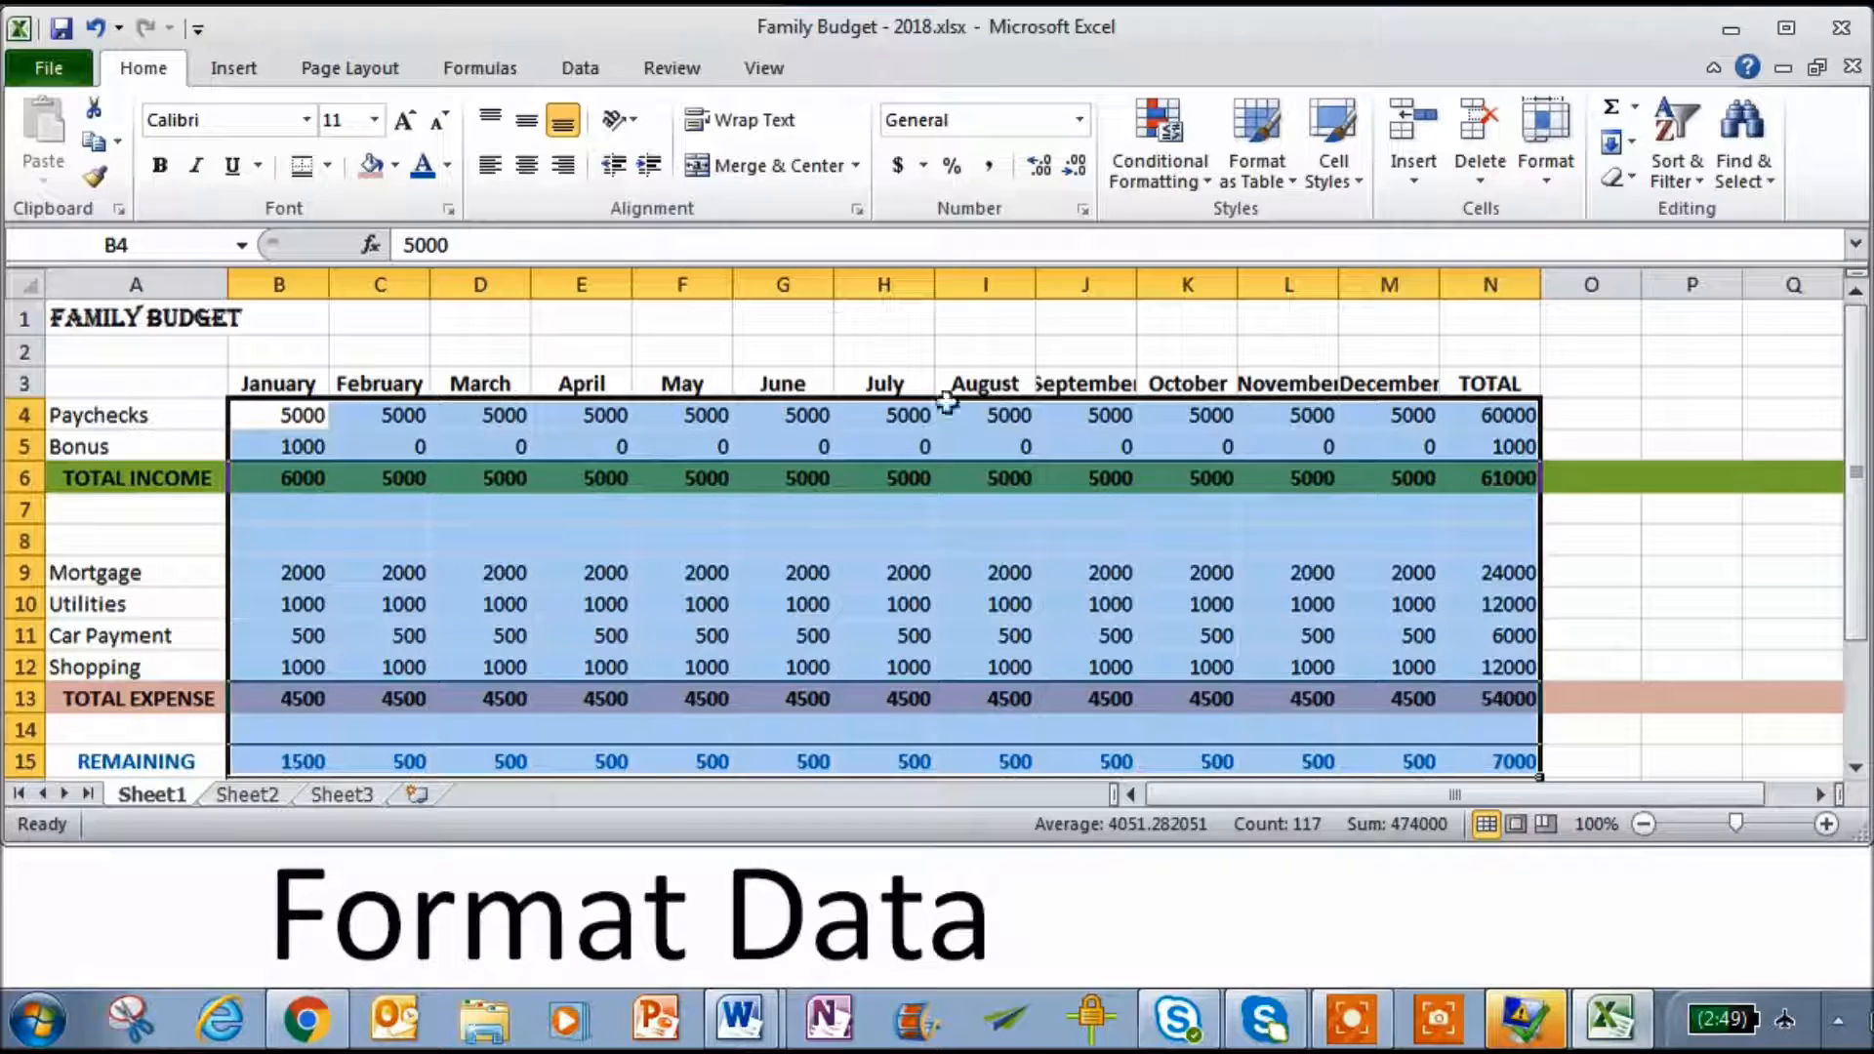
left_click(896, 166)
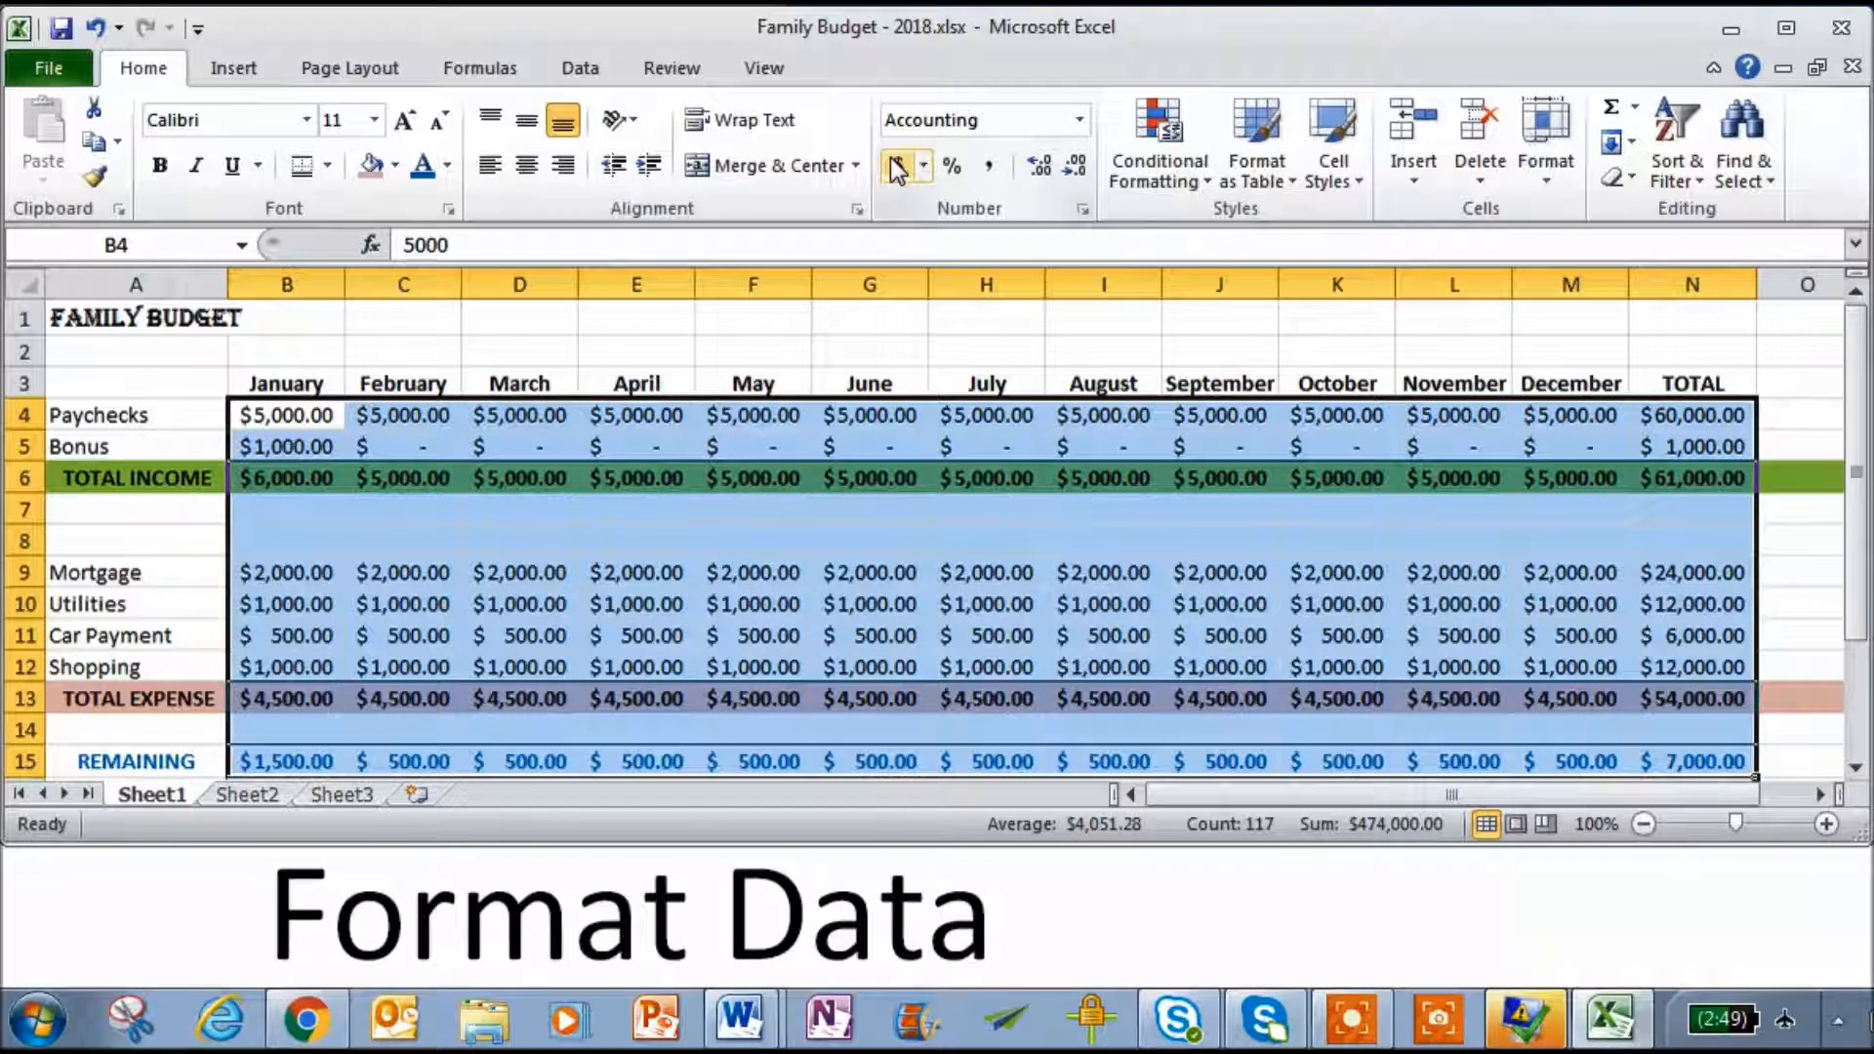
left_click(954, 167)
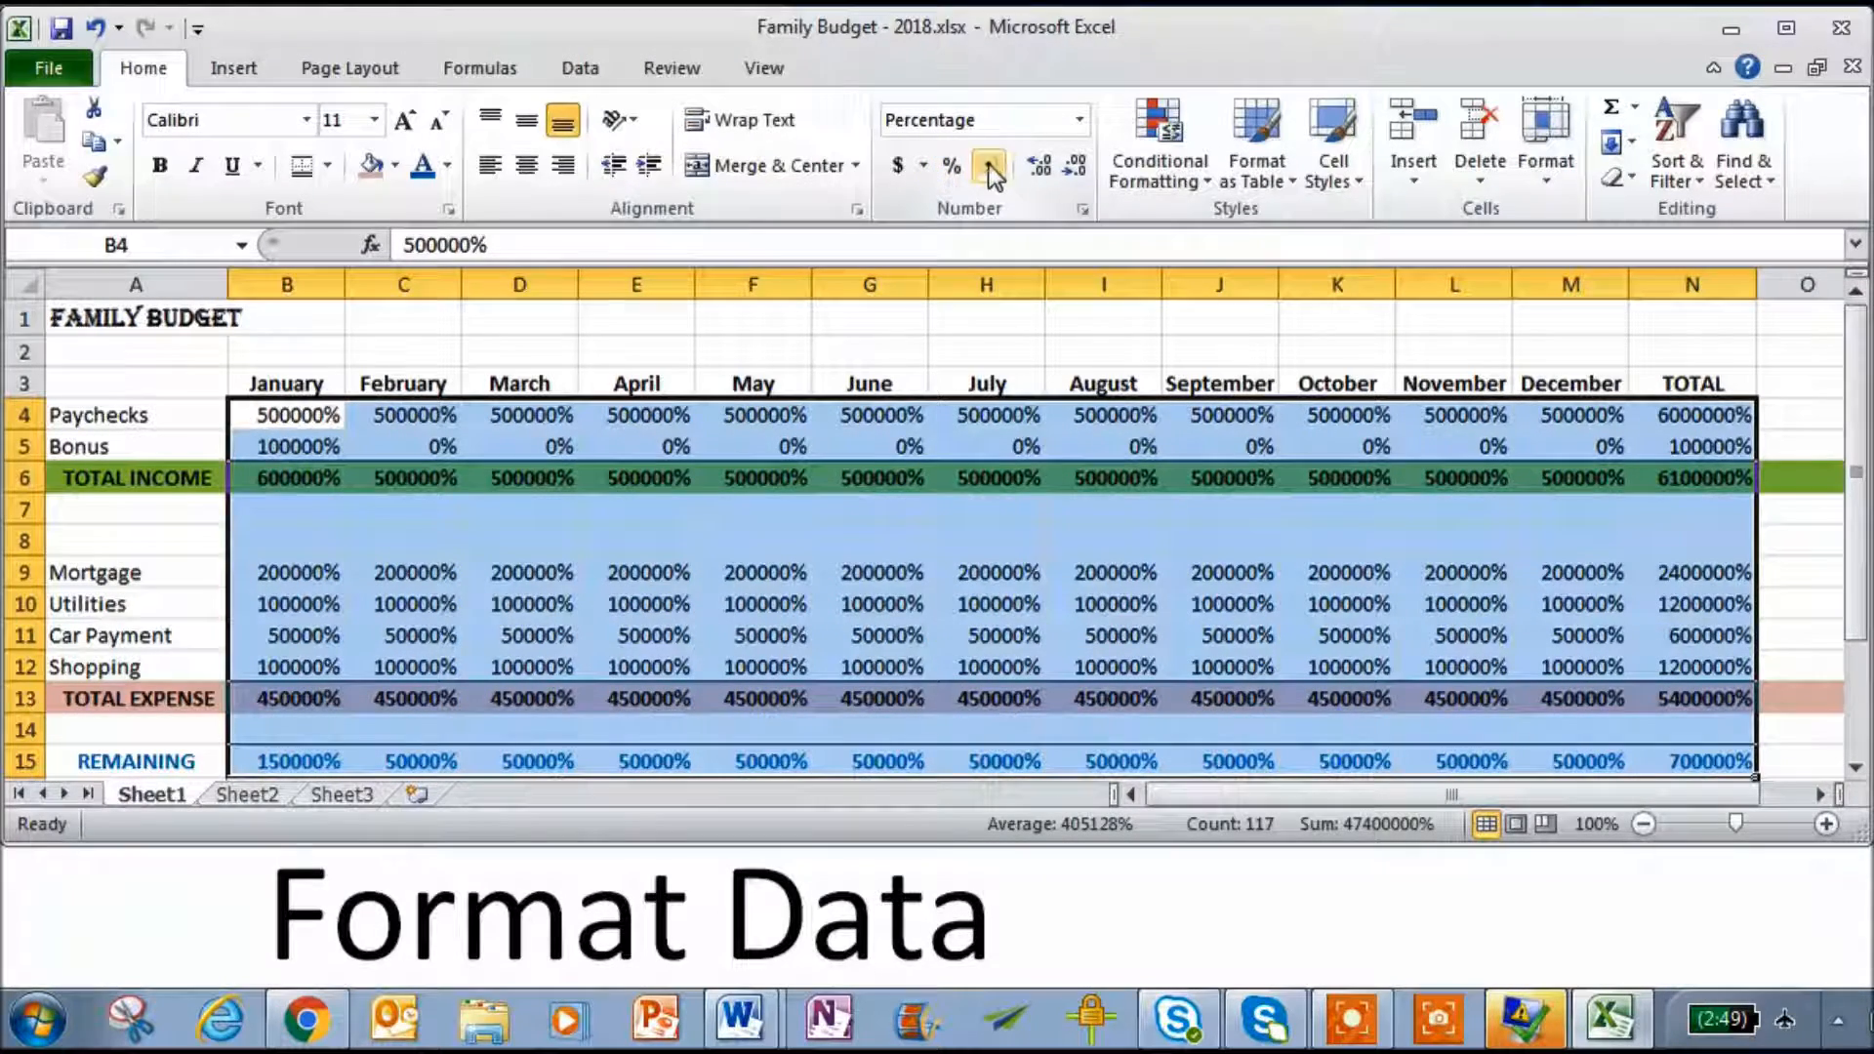
left_click(989, 166)
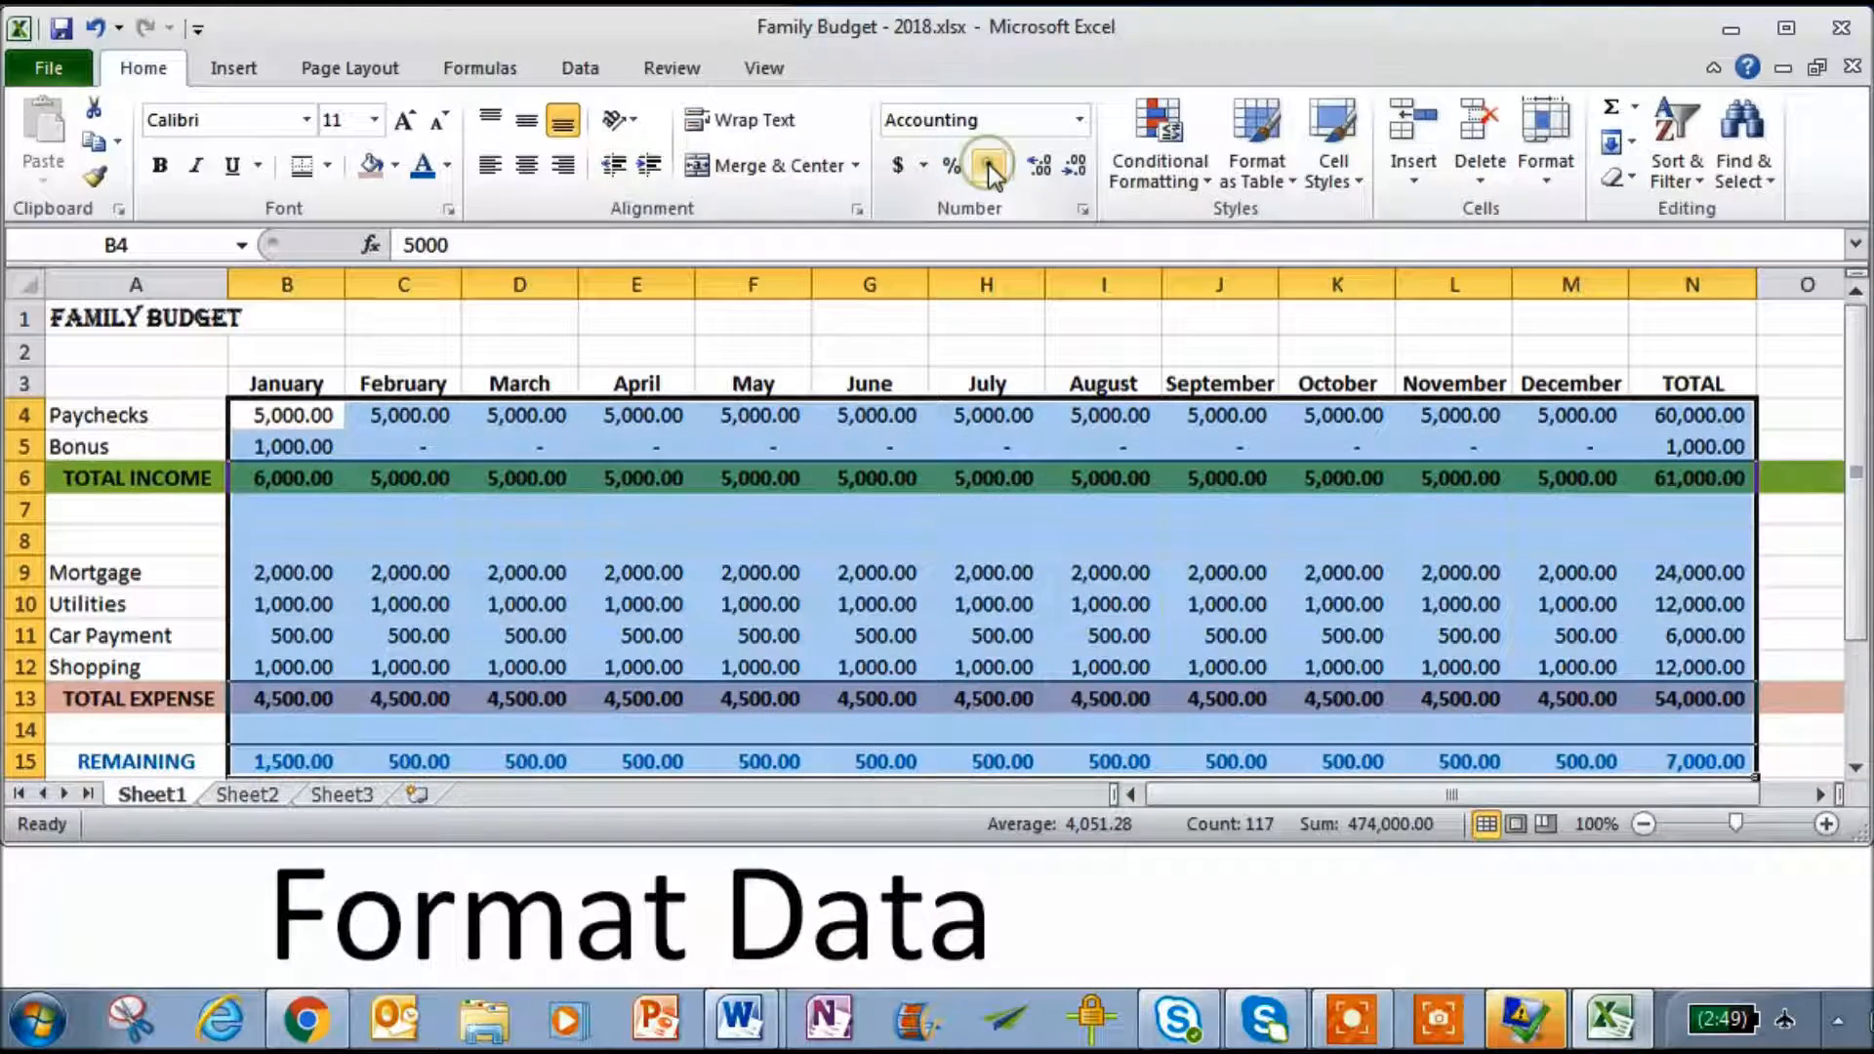
left_click(1074, 167)
left_click(1074, 167)
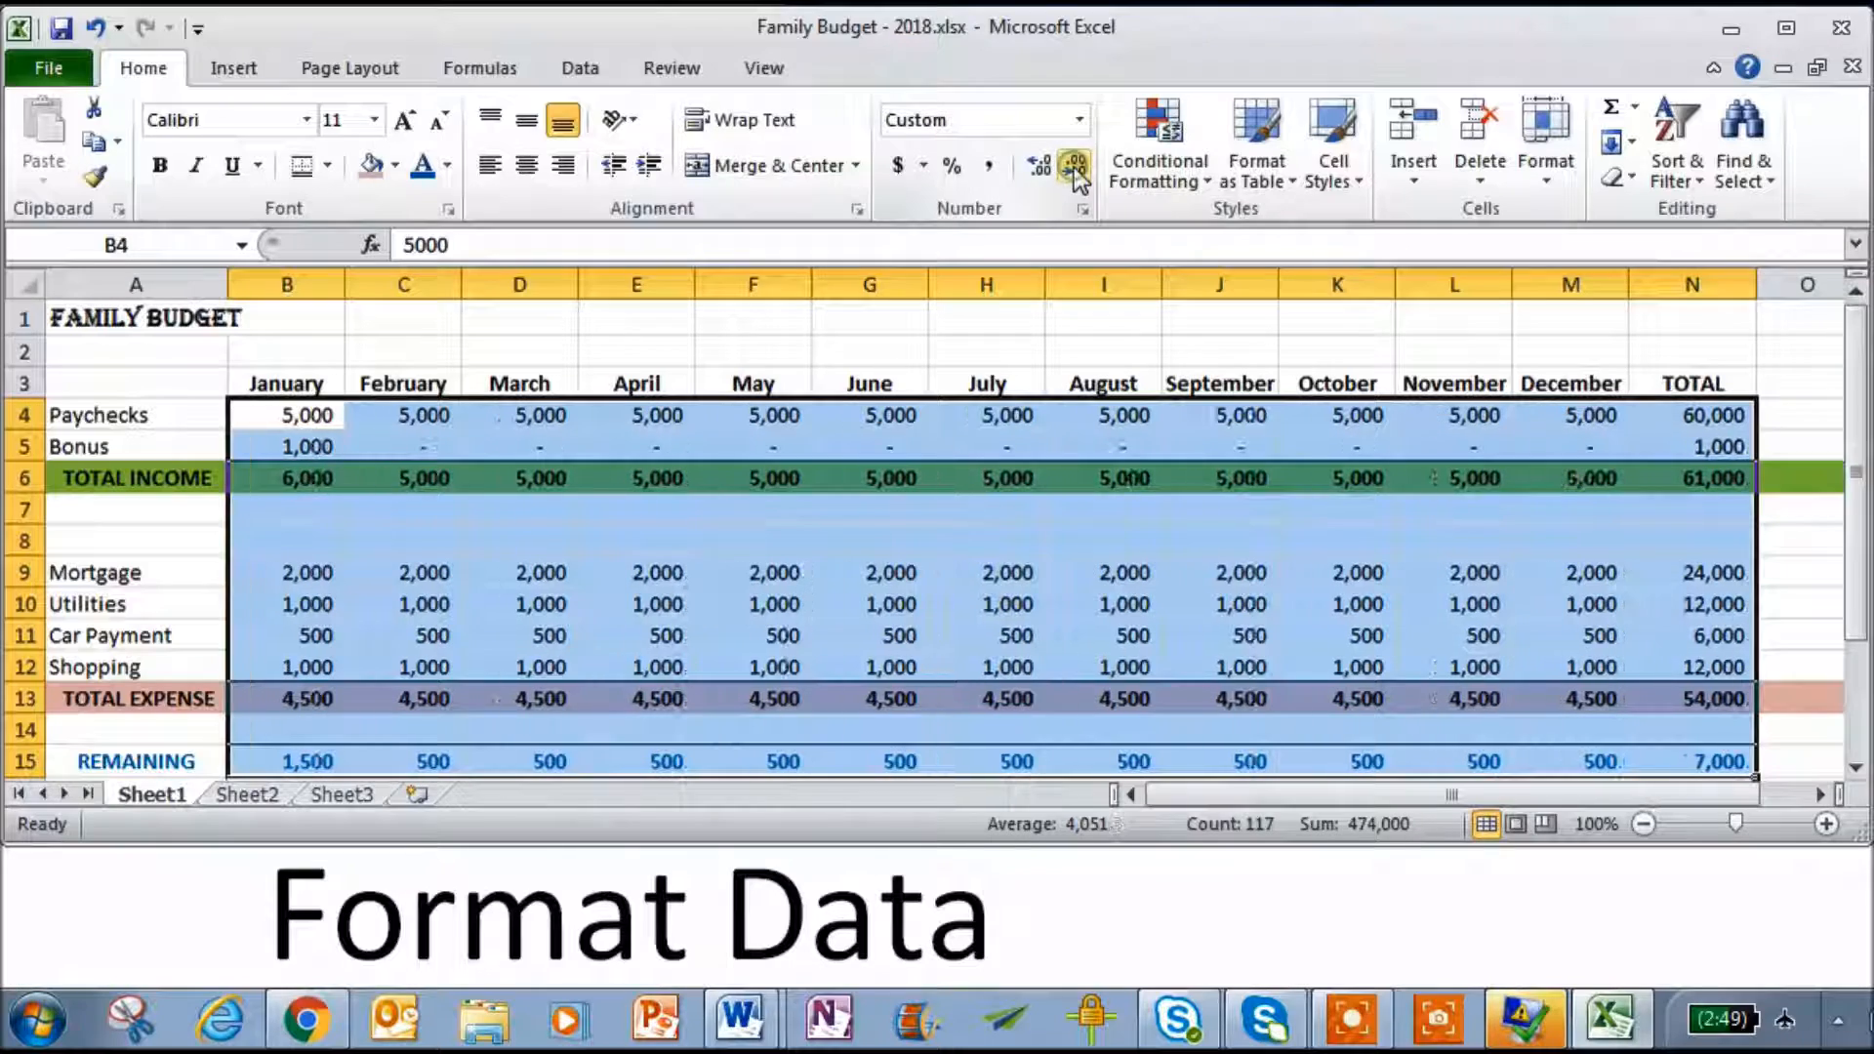
left_click(978, 452)
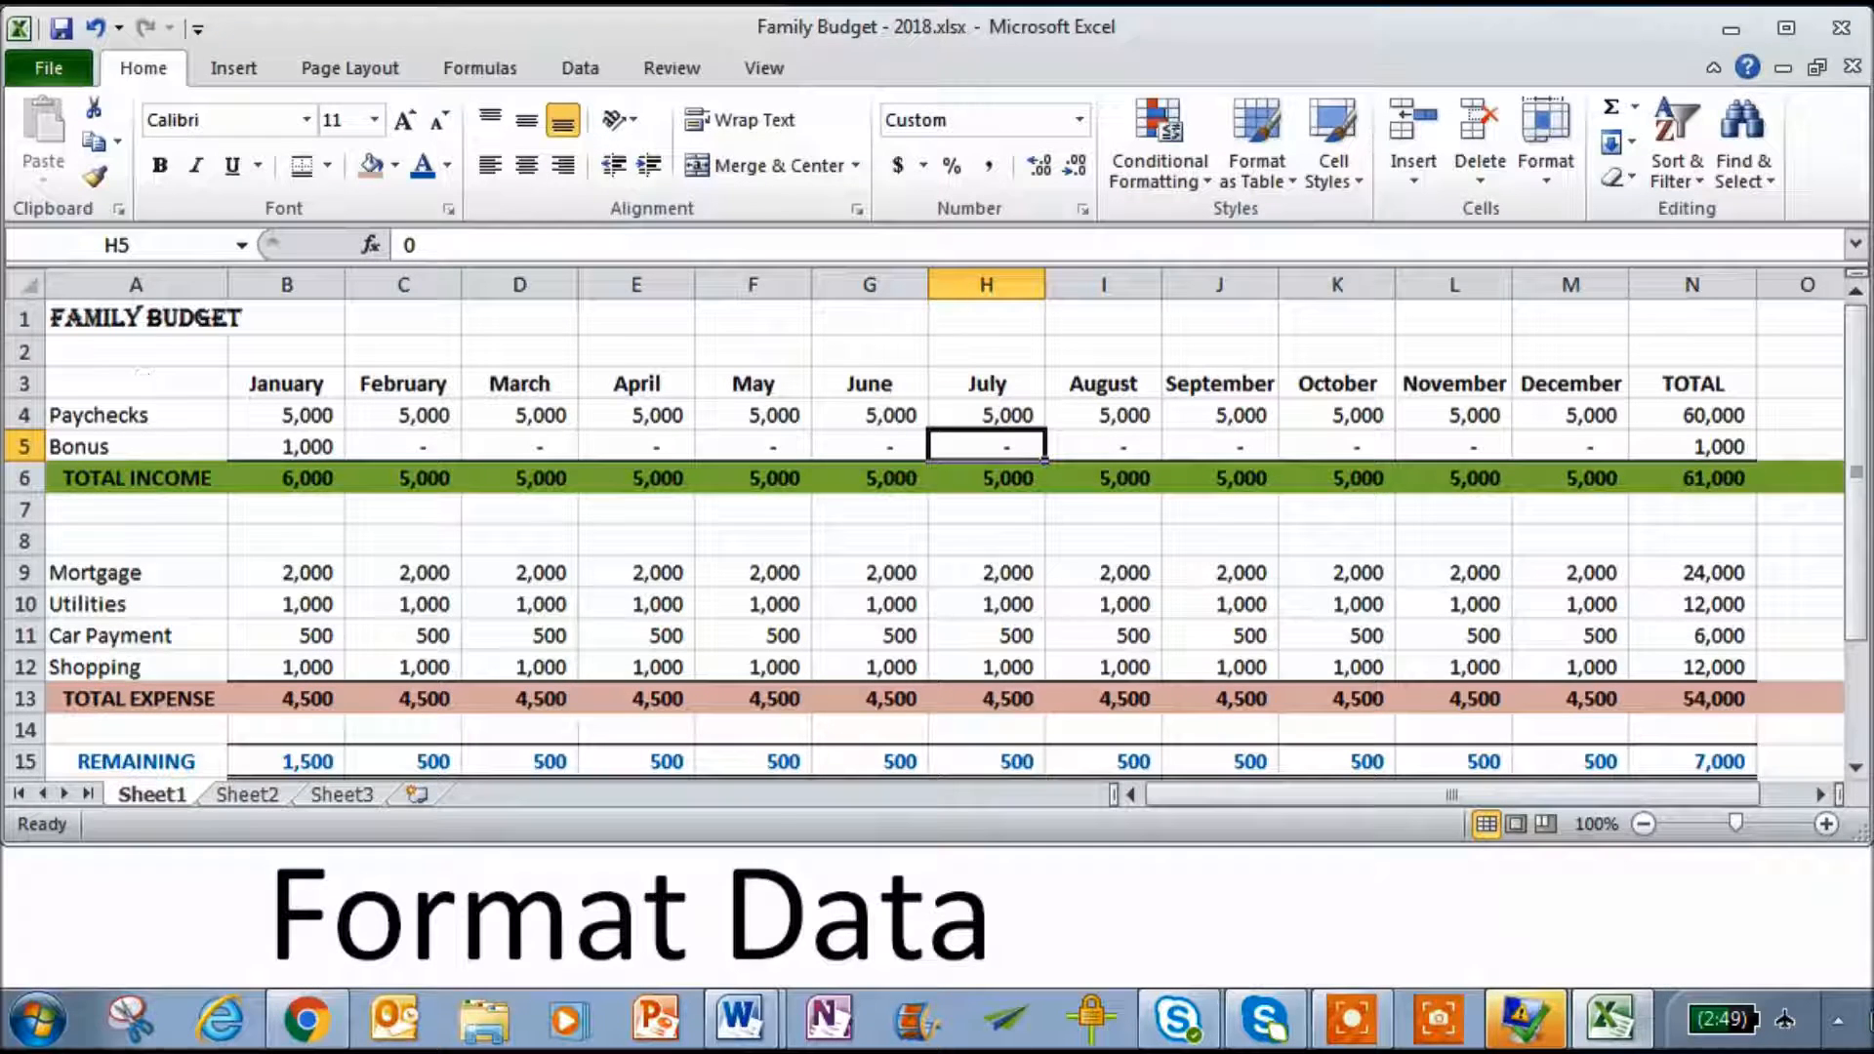
- Underline the month and TOTAL headings in row 3
left_click(21, 381)
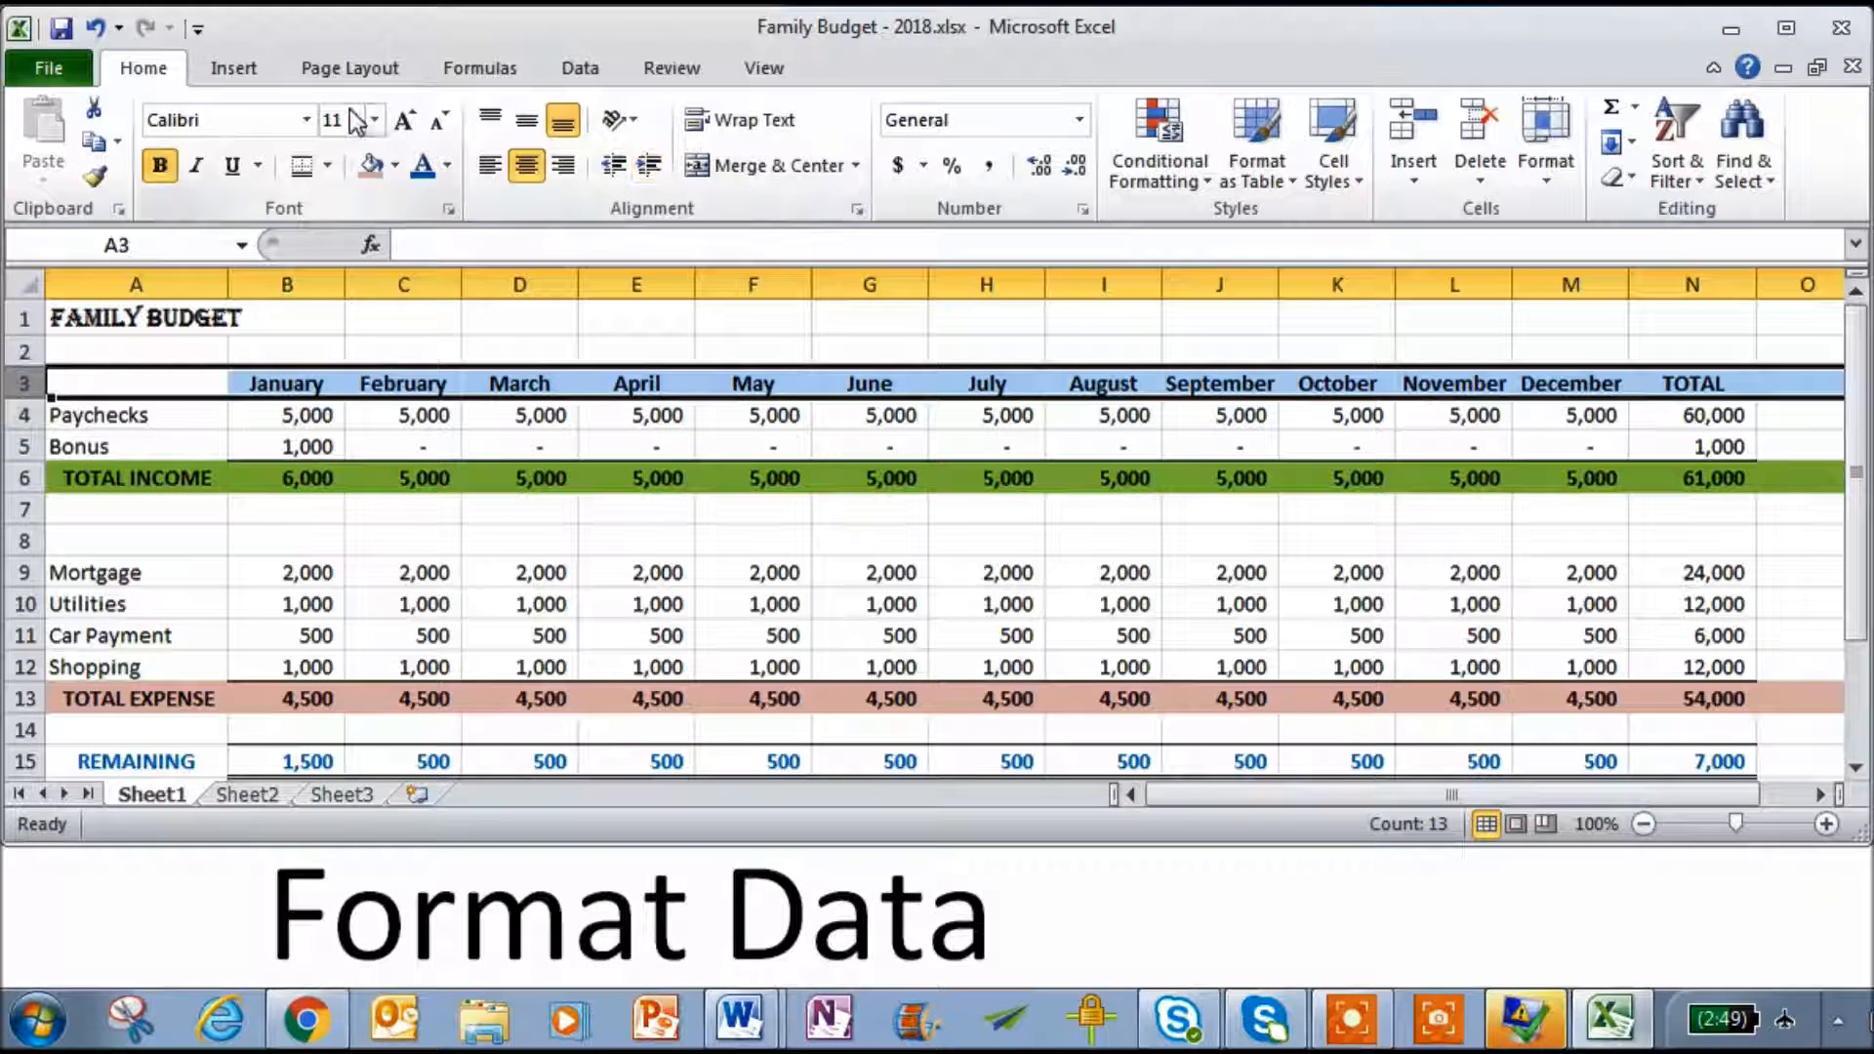
left_click(234, 168)
left_click(378, 427)
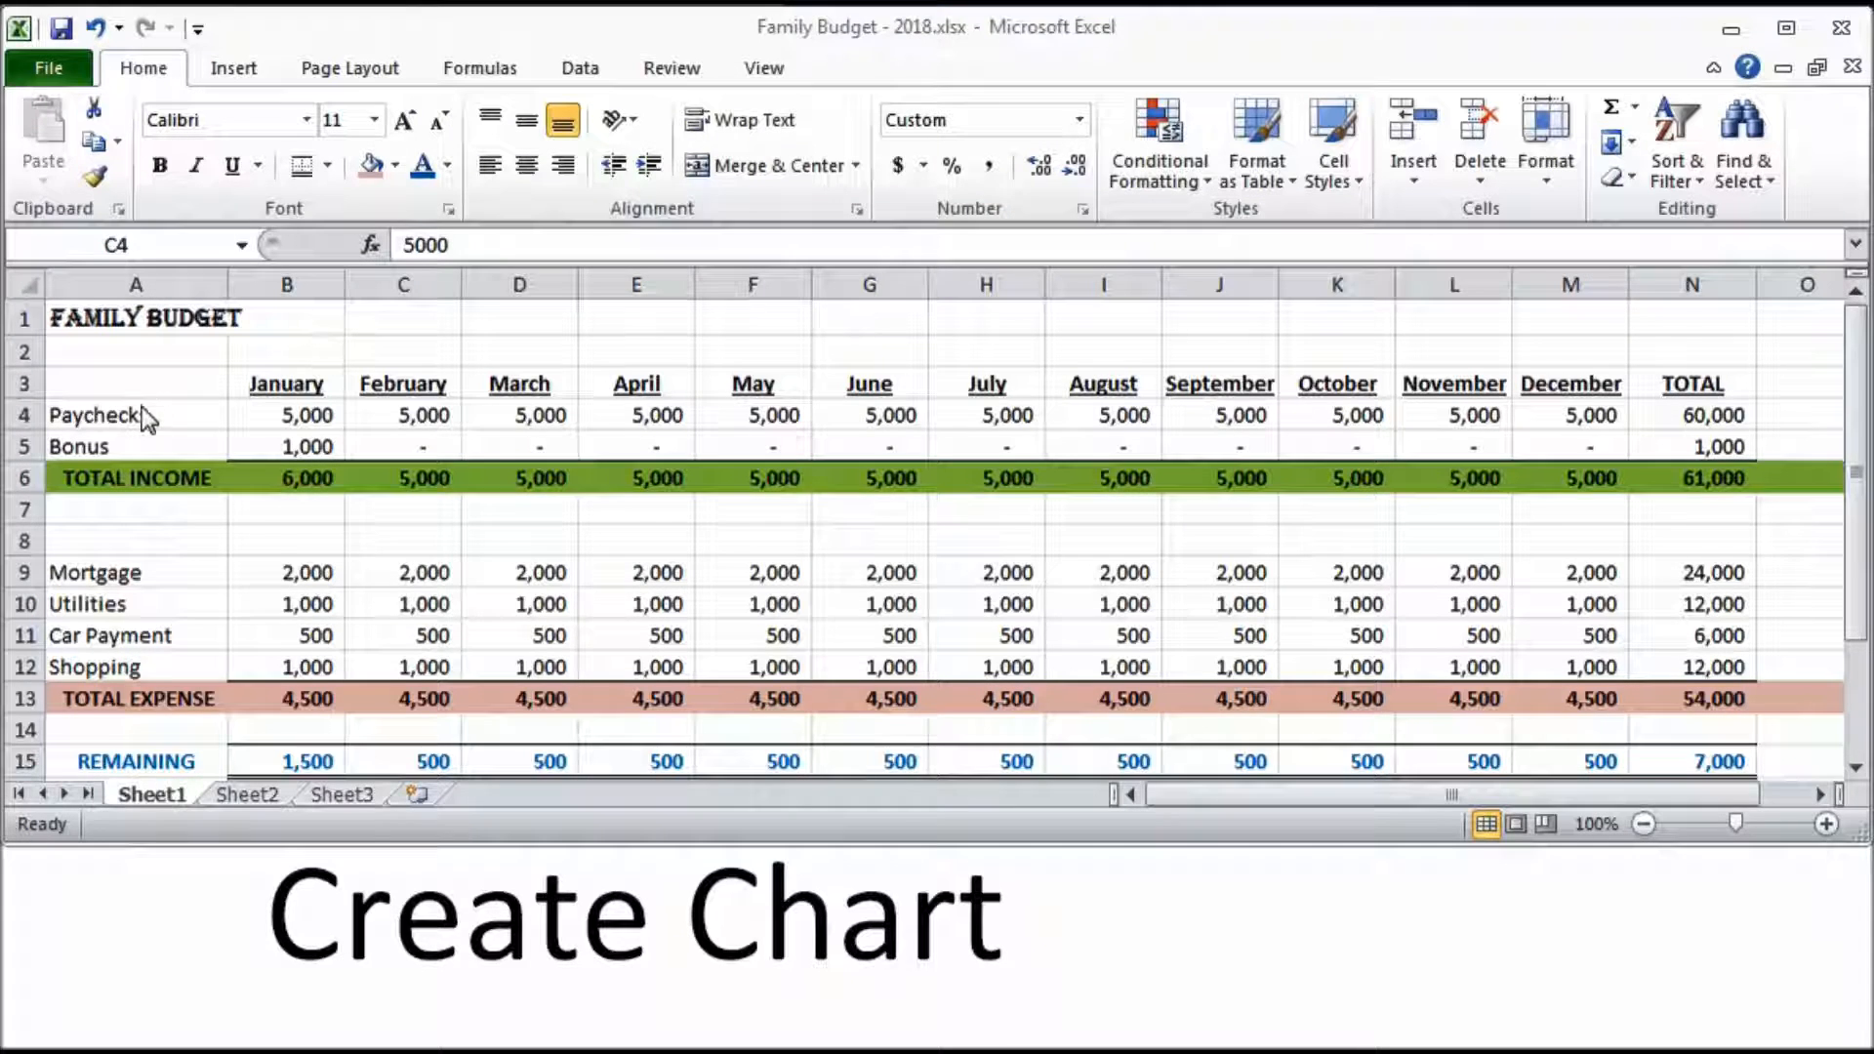
- Insert a stacked area chart of monthly Paychecks and Bonus from the range A3:M5, excluding the TOTAL column
left_click(189, 376)
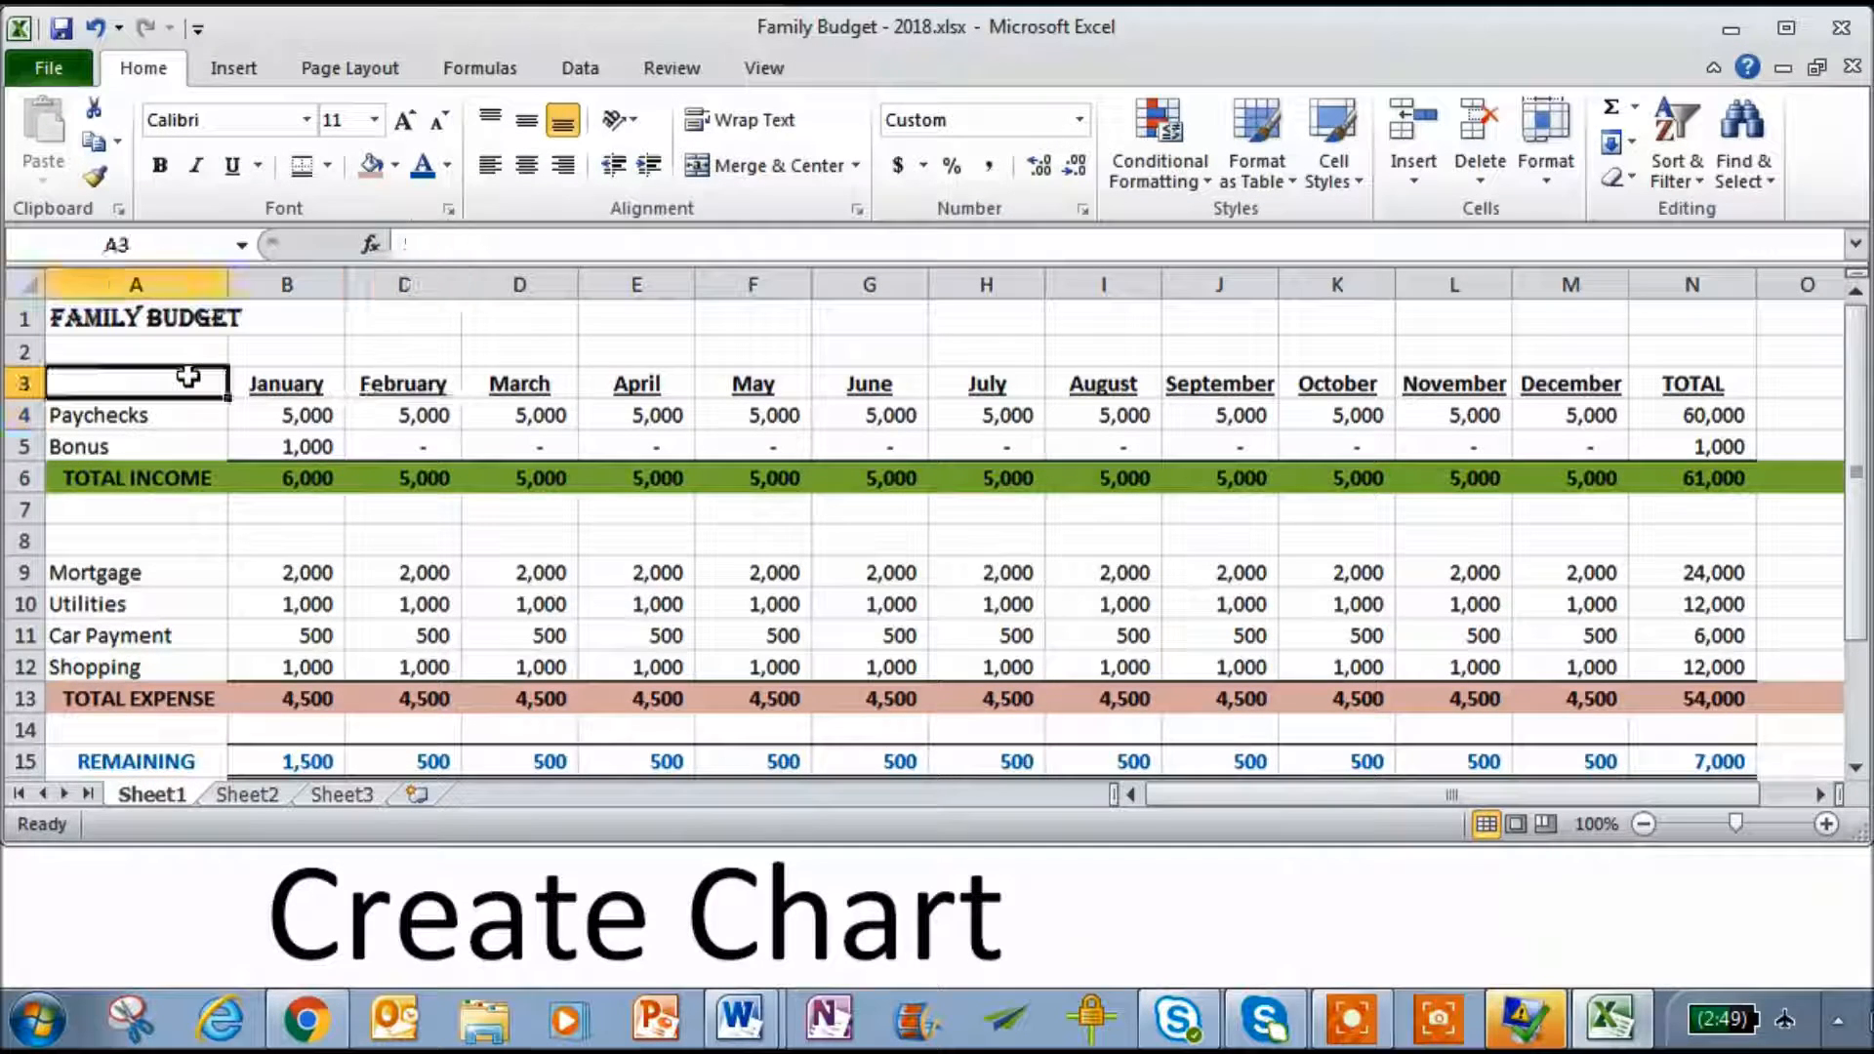
left_click_drag(188, 376, 1607, 450)
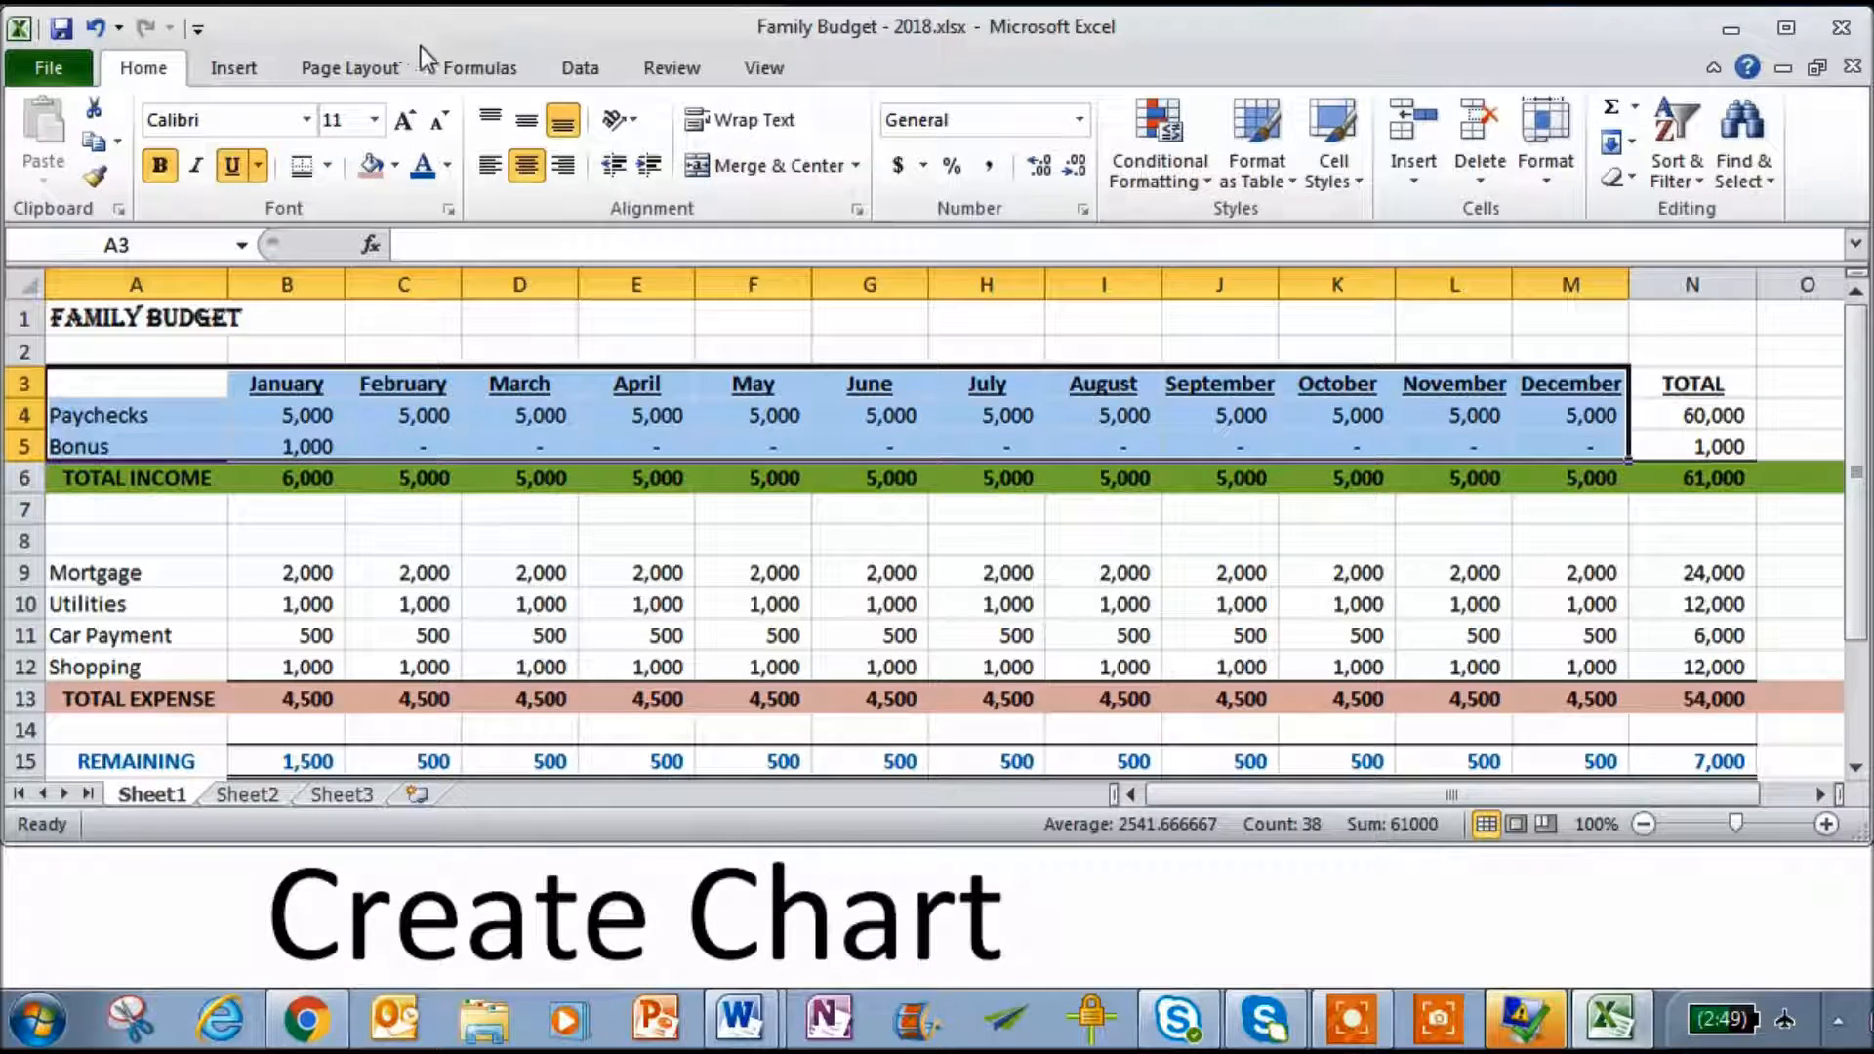
left_click(232, 71)
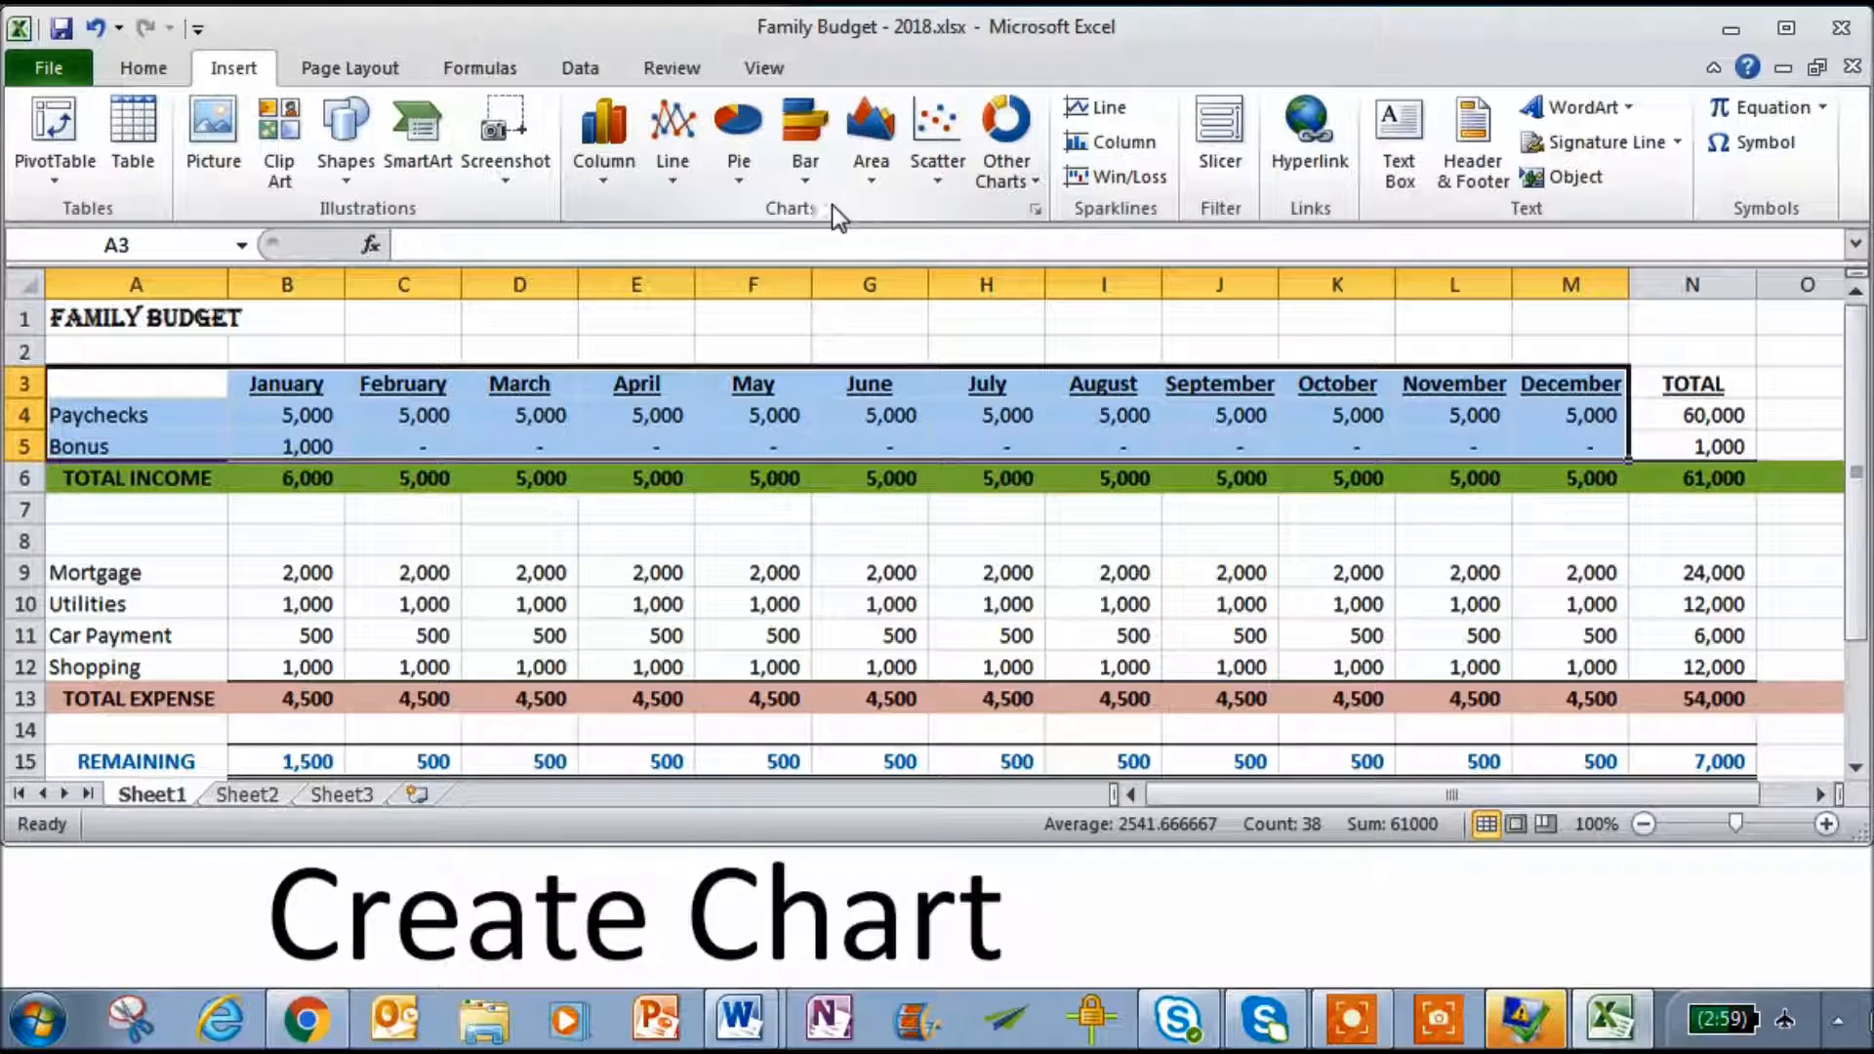
left_click(1034, 209)
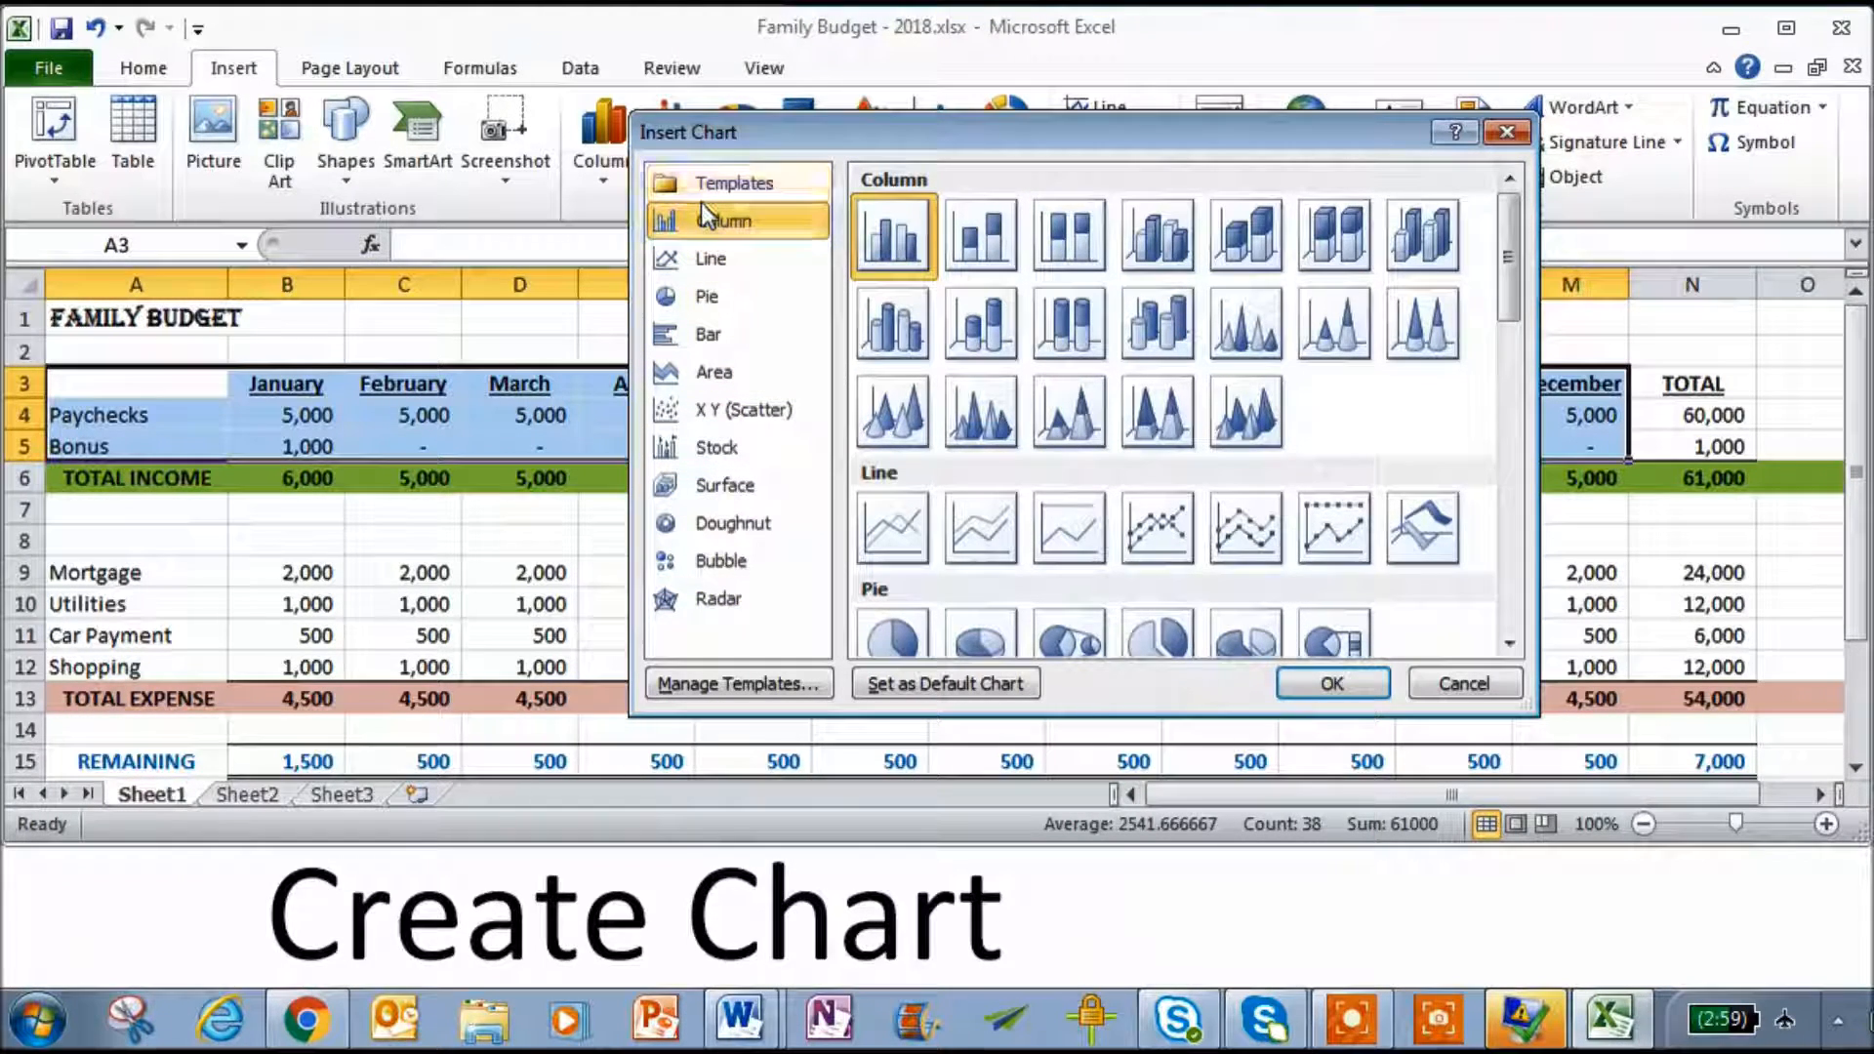
left_click(704, 370)
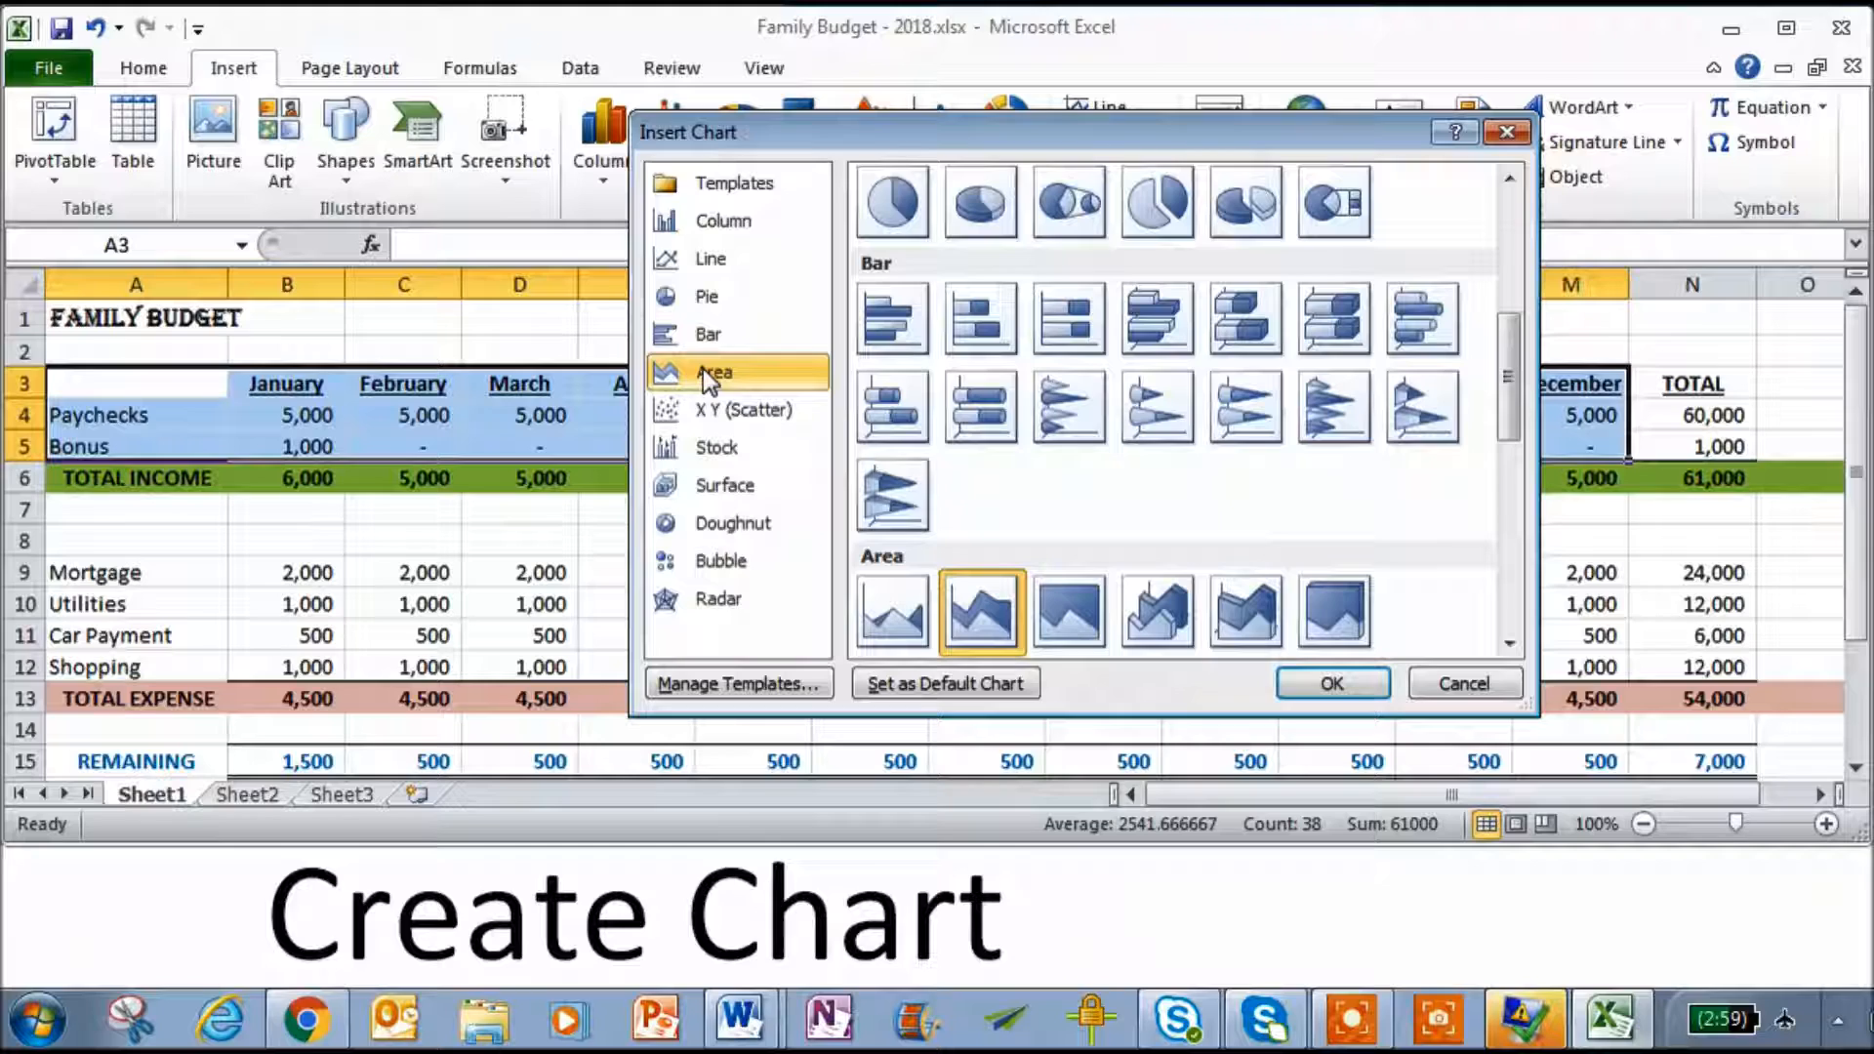
left_click(1330, 689)
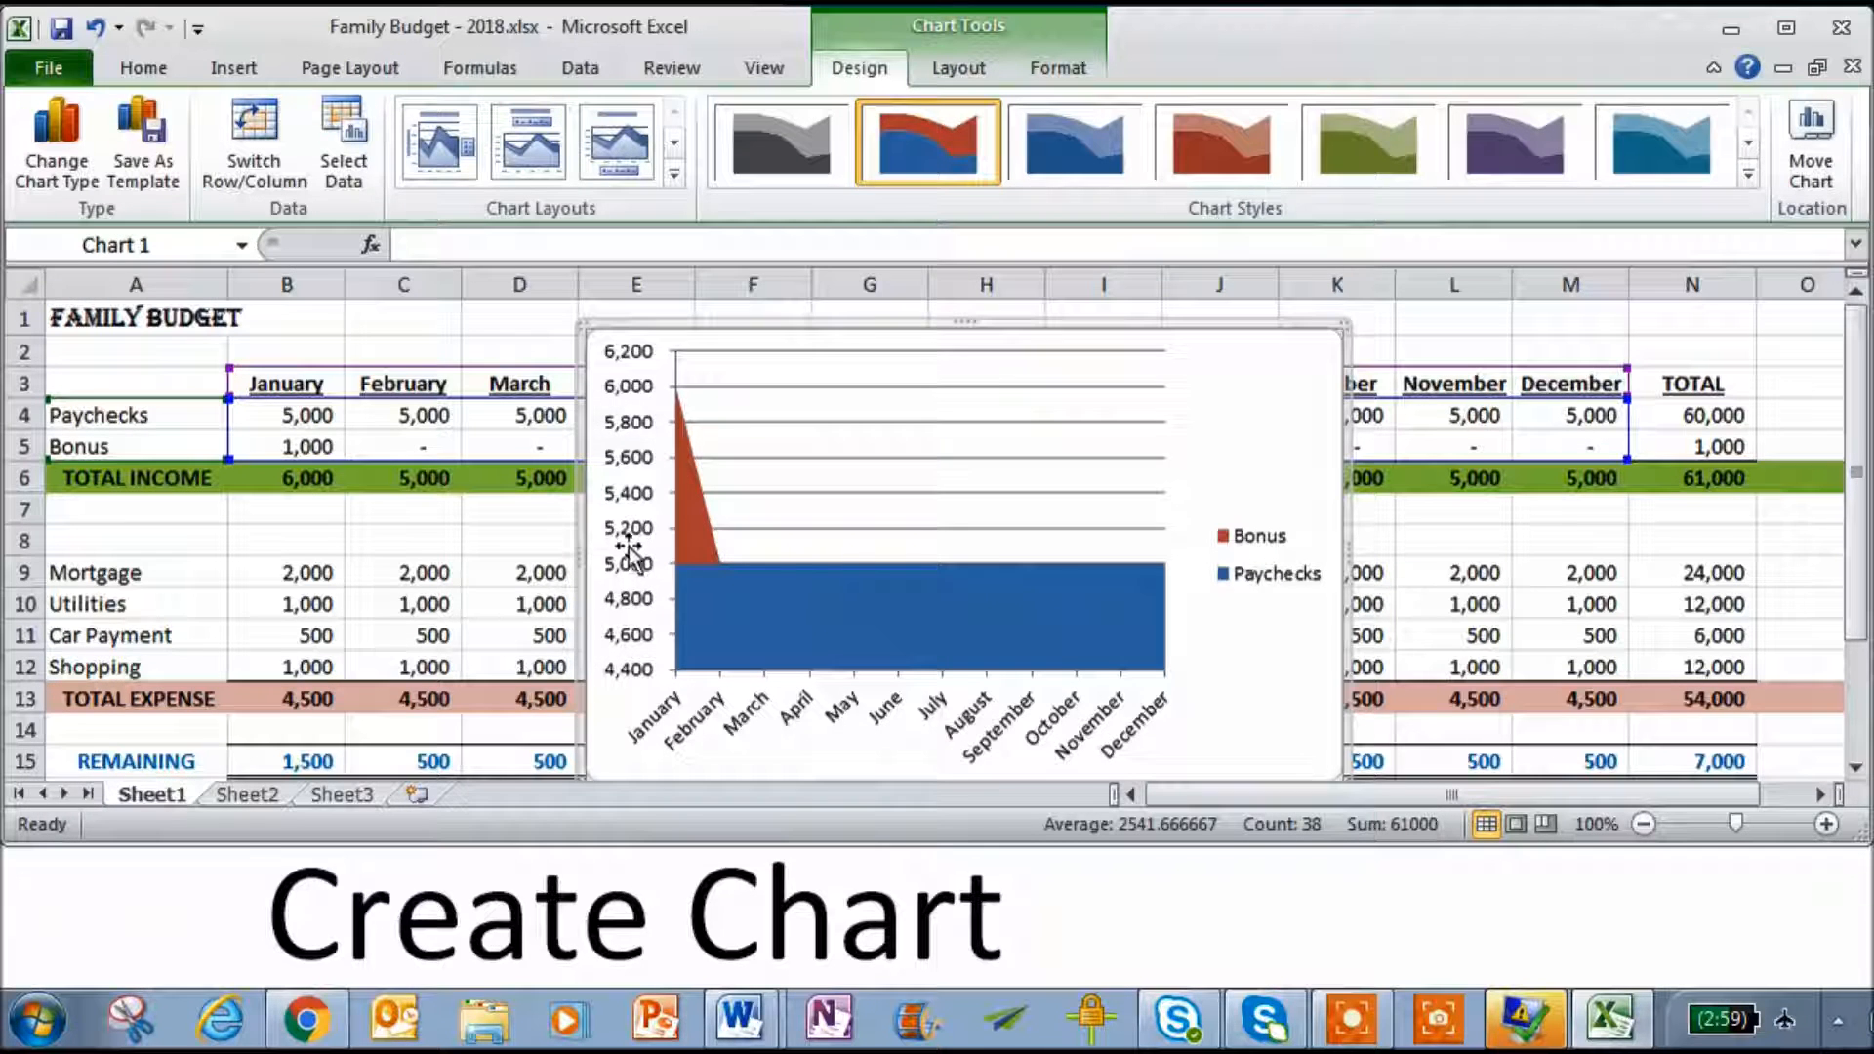
- Set the chart's vertical axis minimum to a fixed 0 and move the chart over columns G to M
double_click(636, 601)
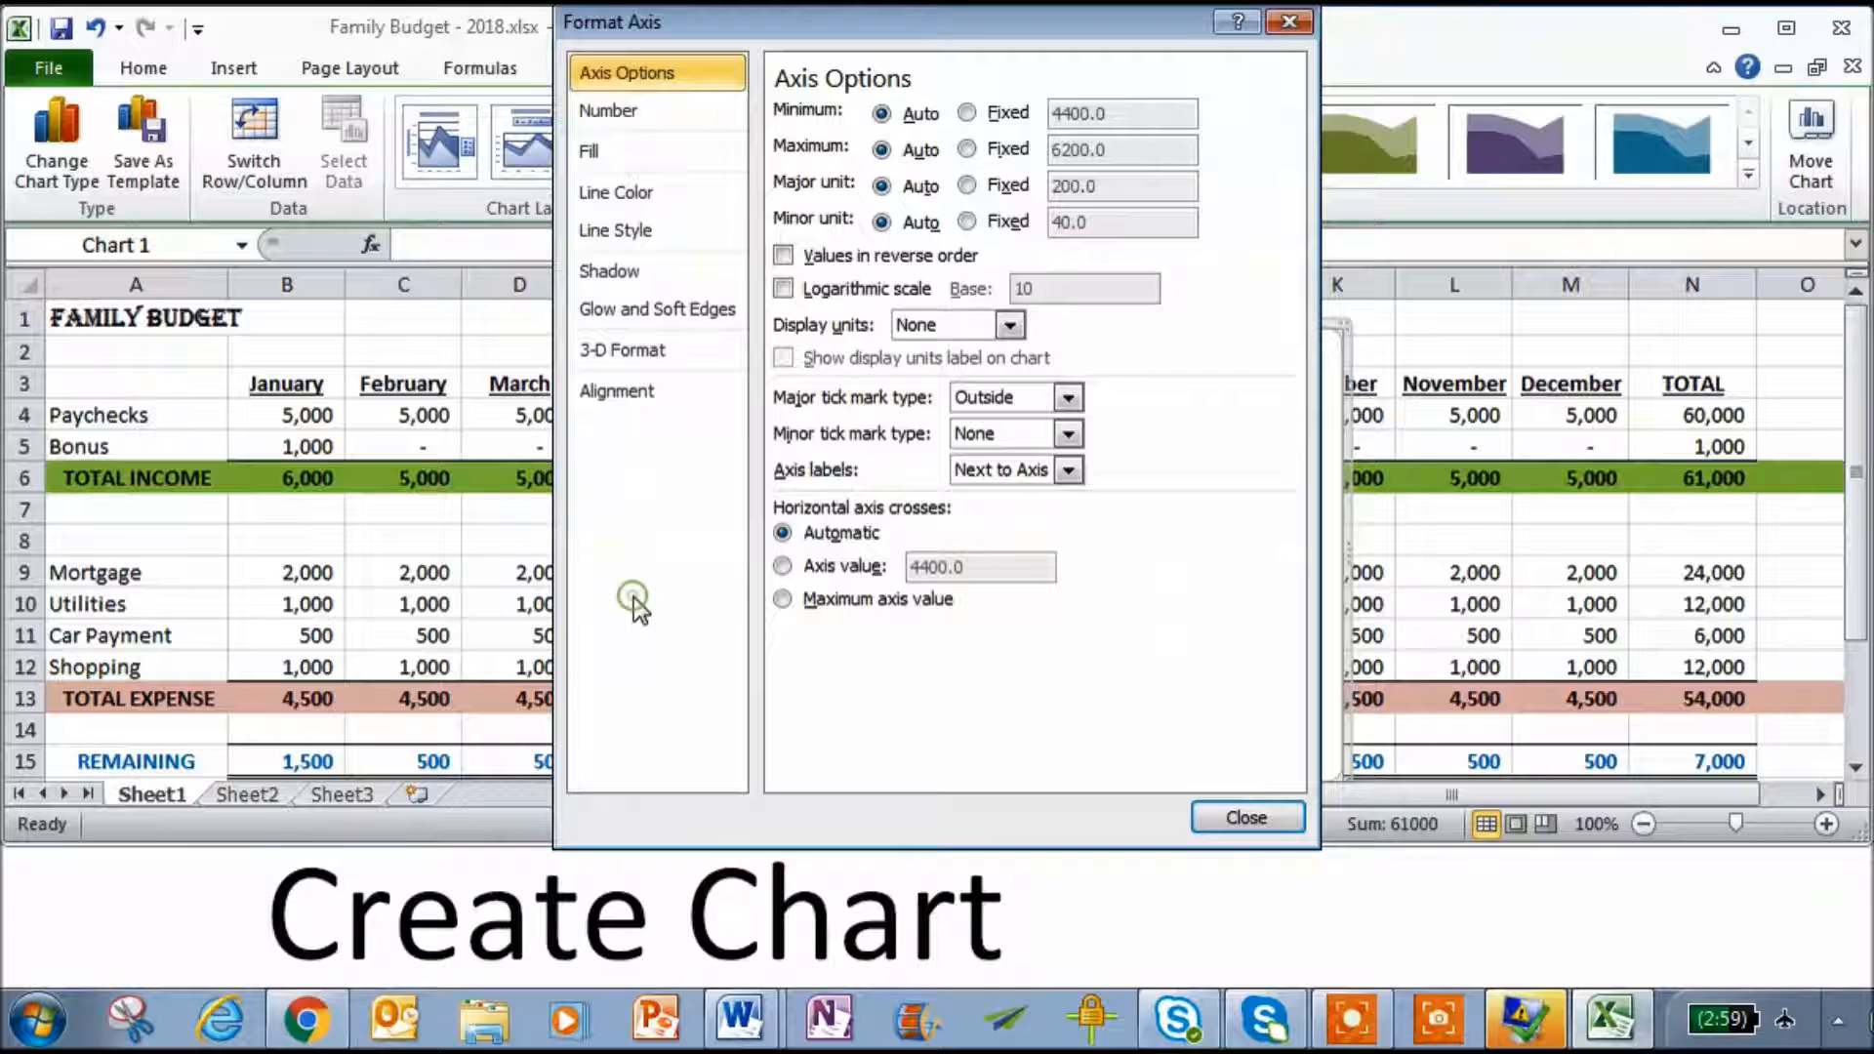
left_click(966, 113)
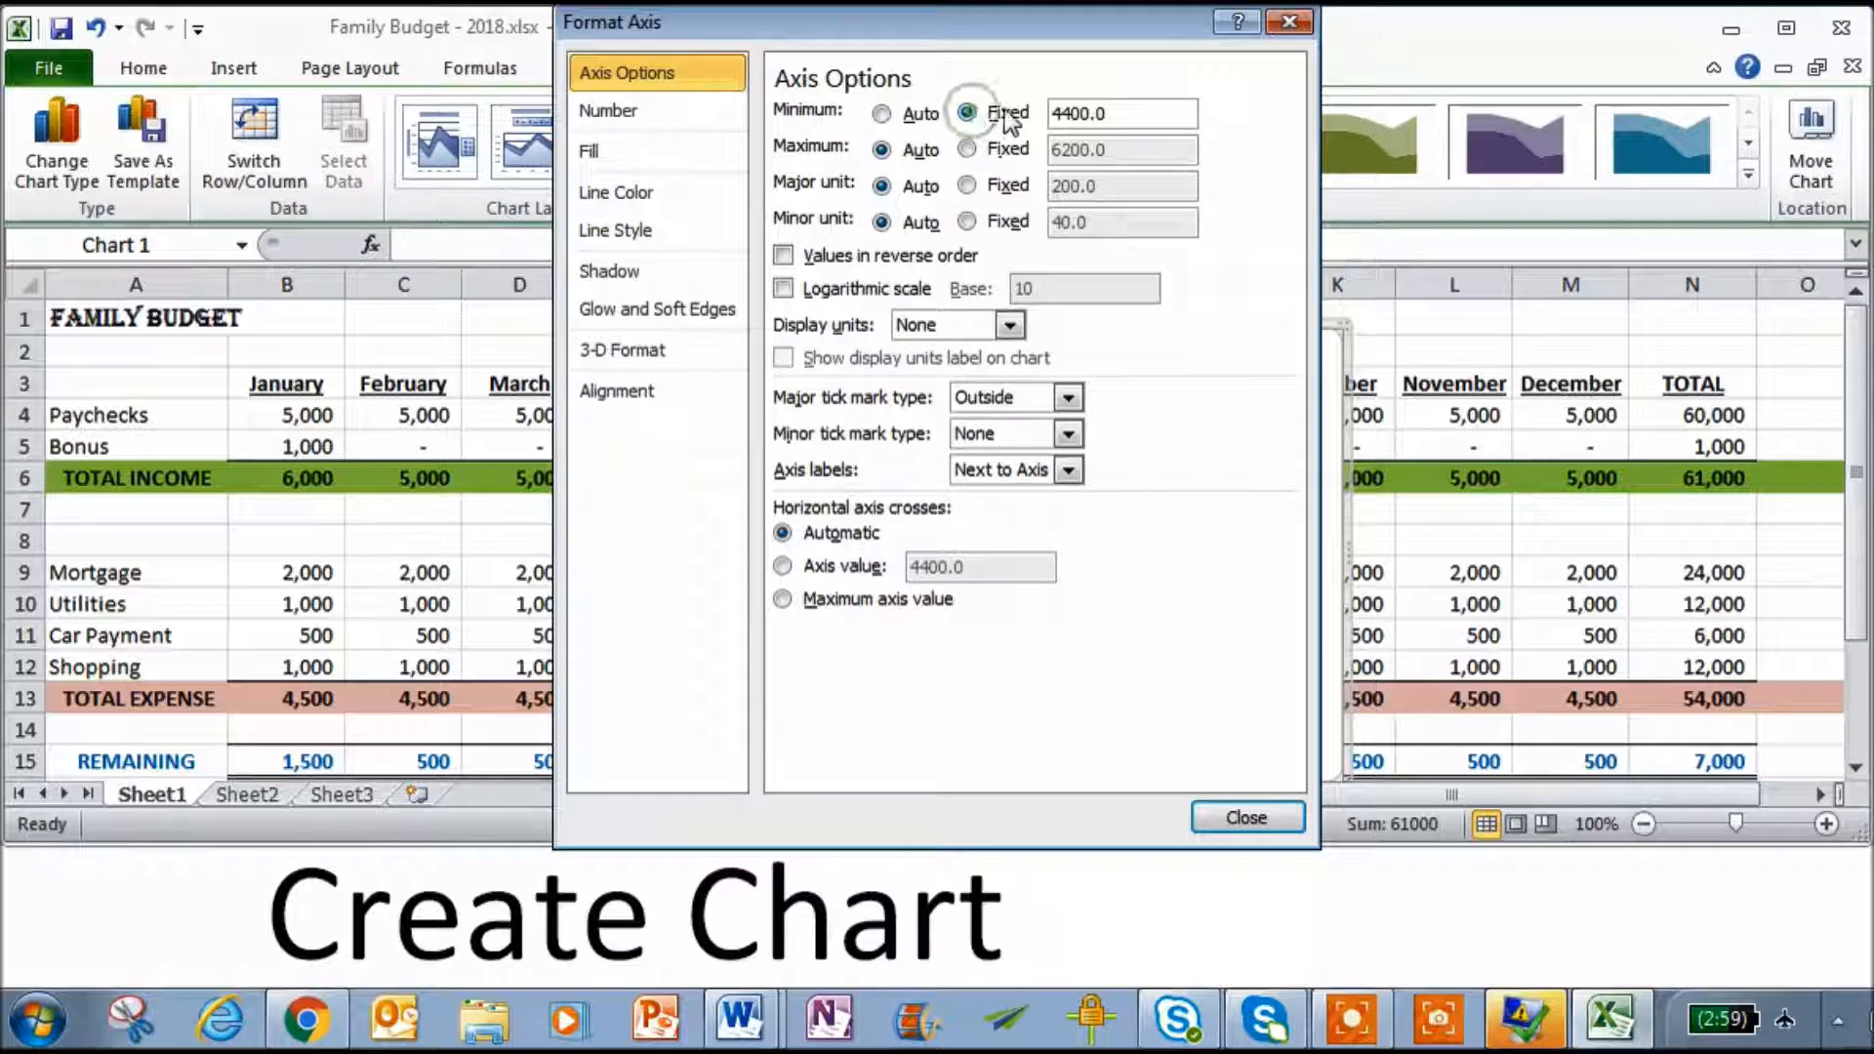
double_click(1098, 114)
type("0")
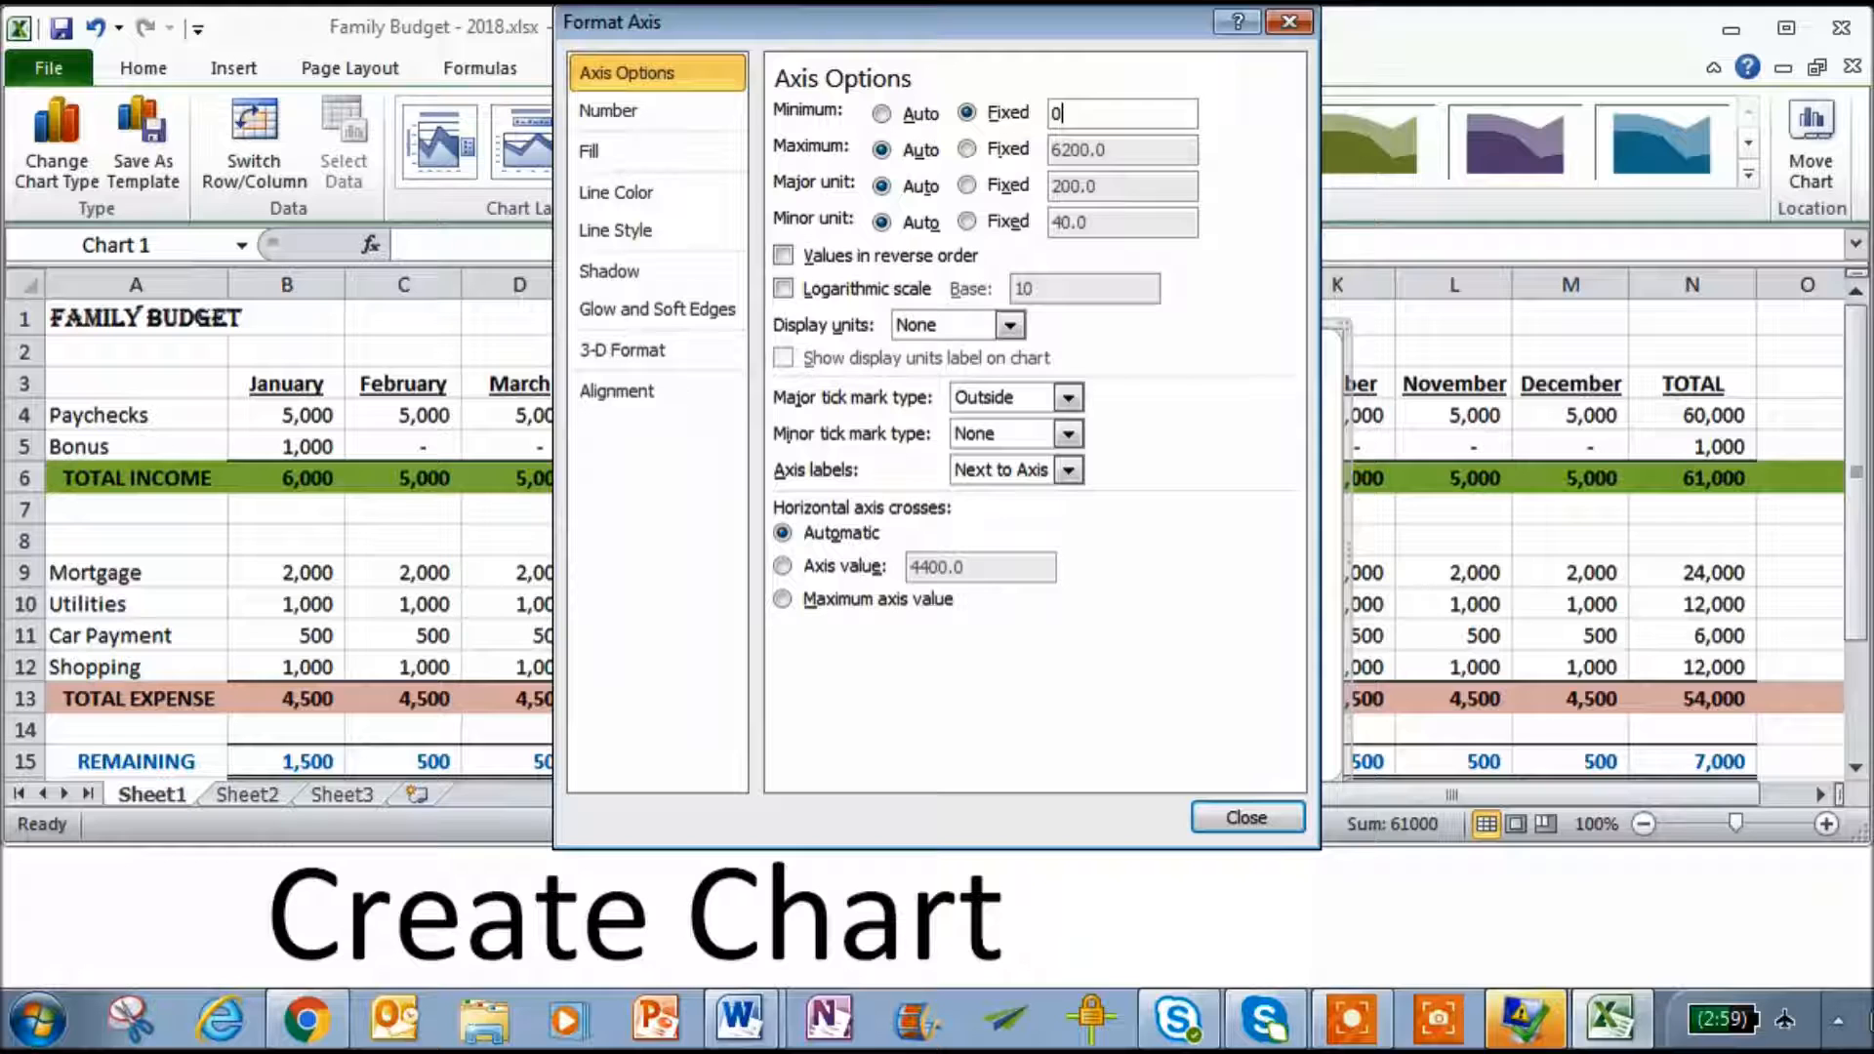
left_click(918, 149)
left_click(1228, 813)
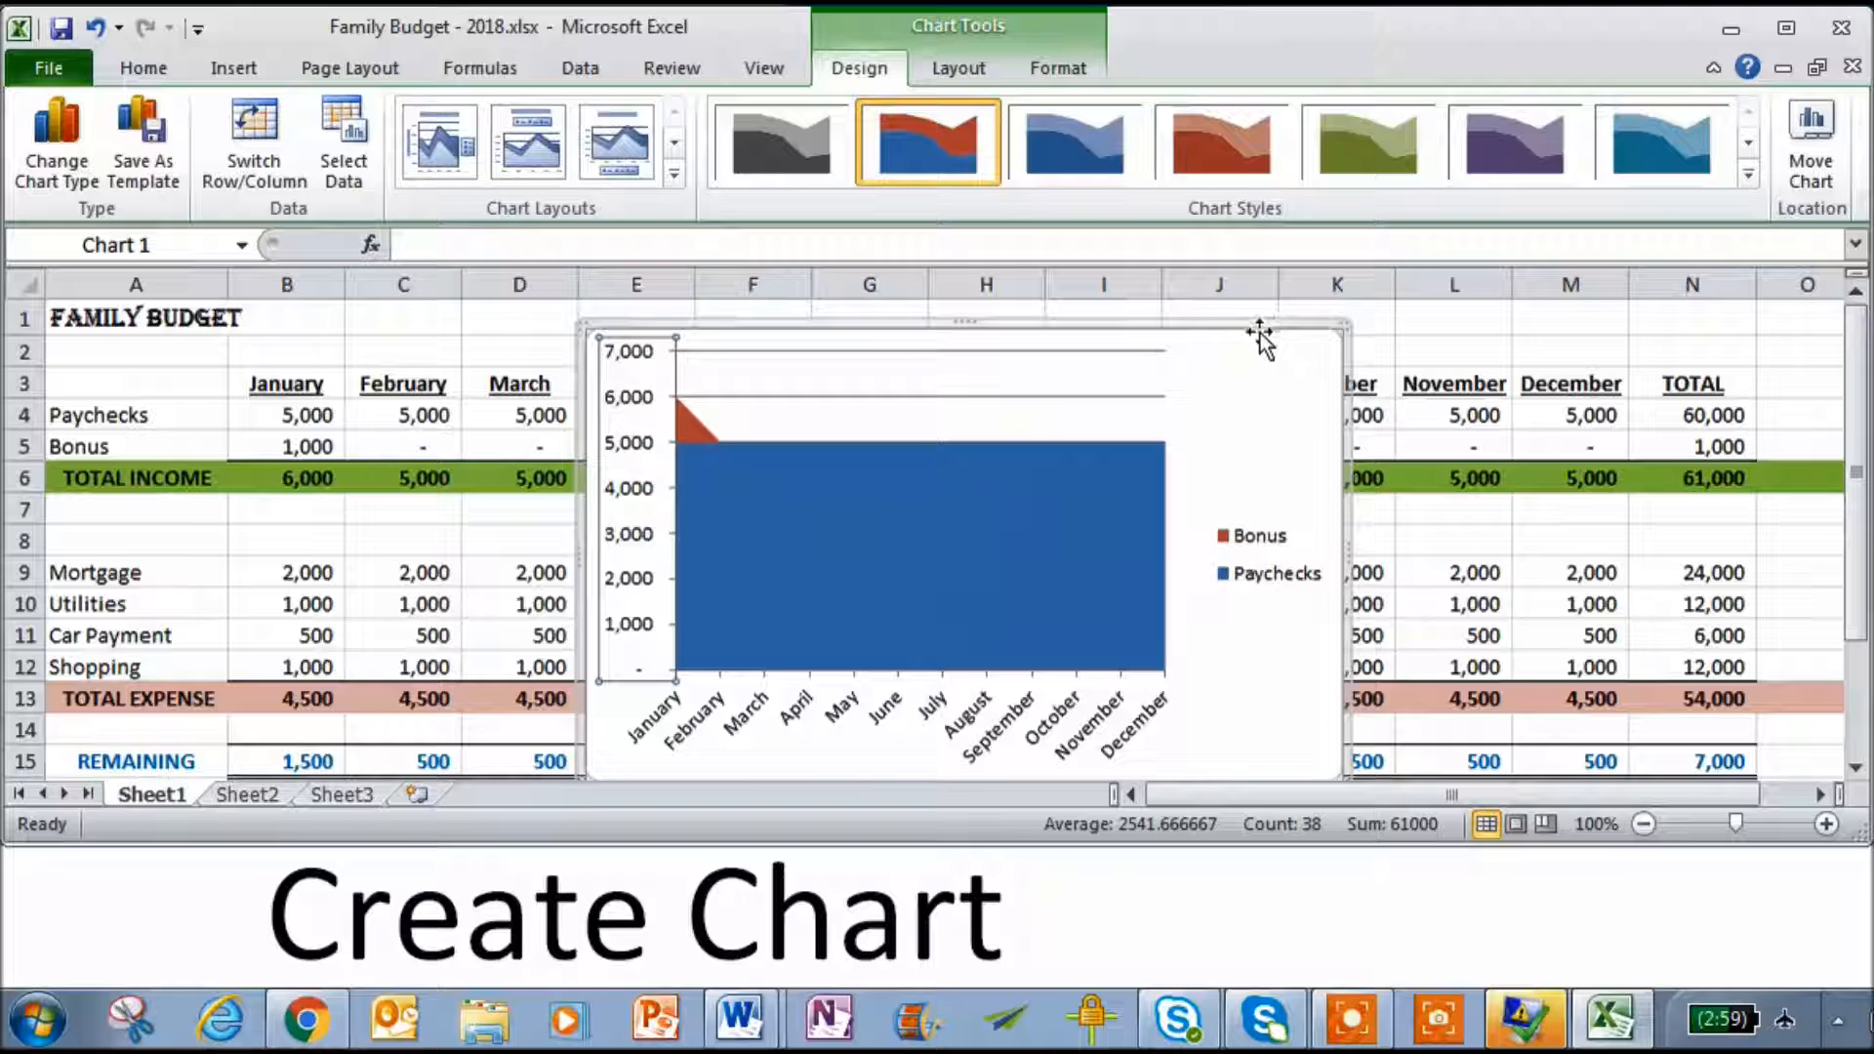
left_click_drag(1259, 337, 1482, 312)
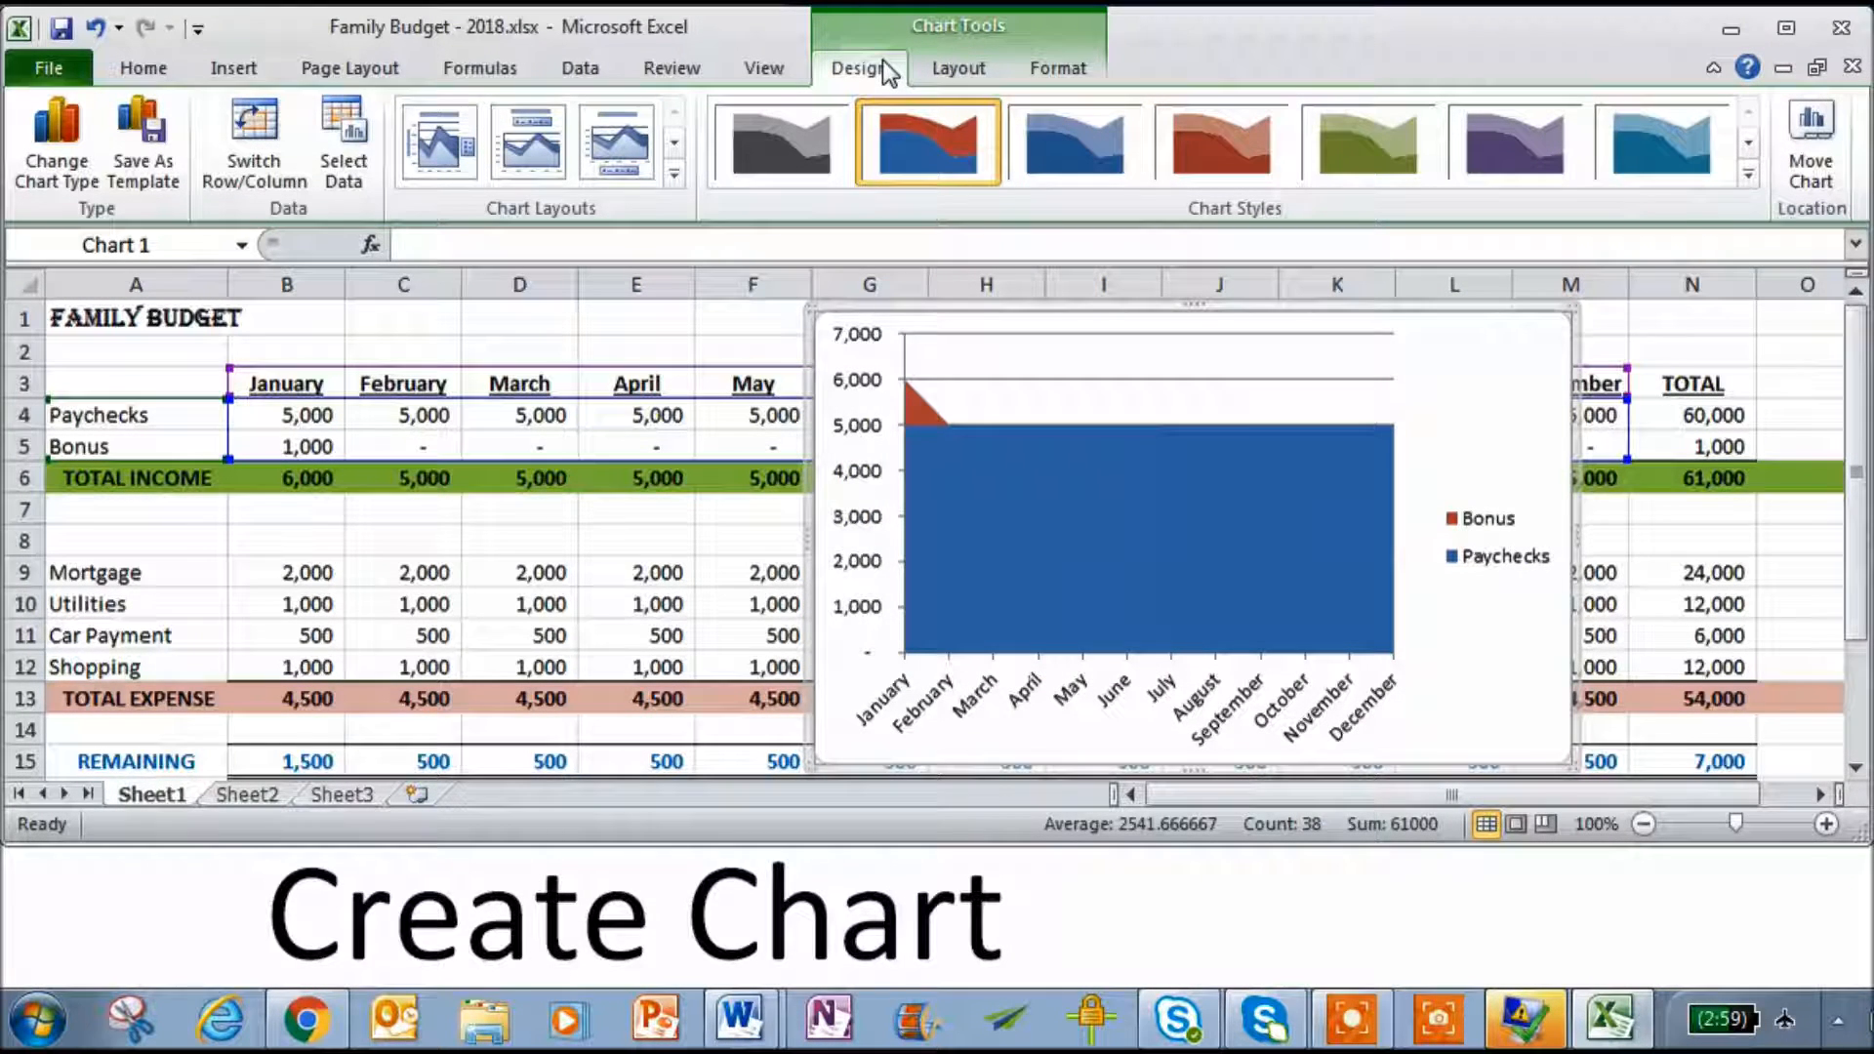
- Change the income chart to a plain line chart without markers
left_click(57, 146)
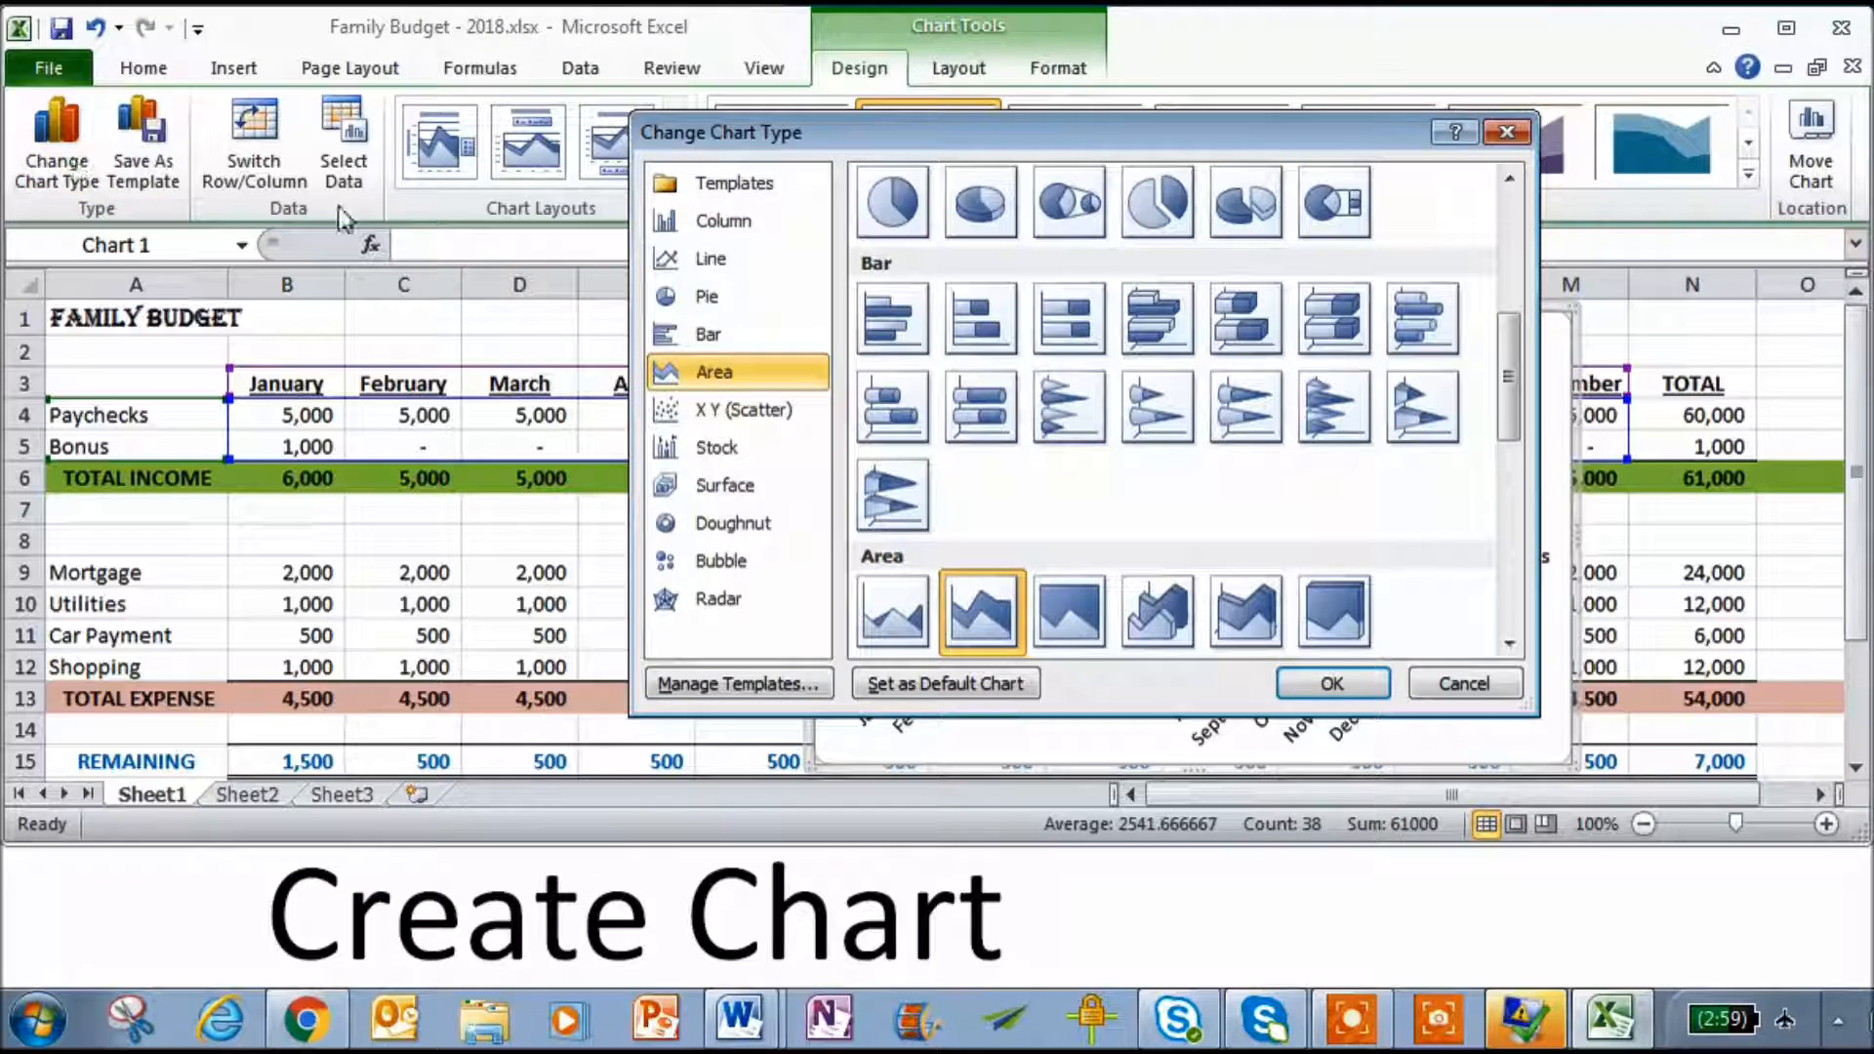
left_click(725, 252)
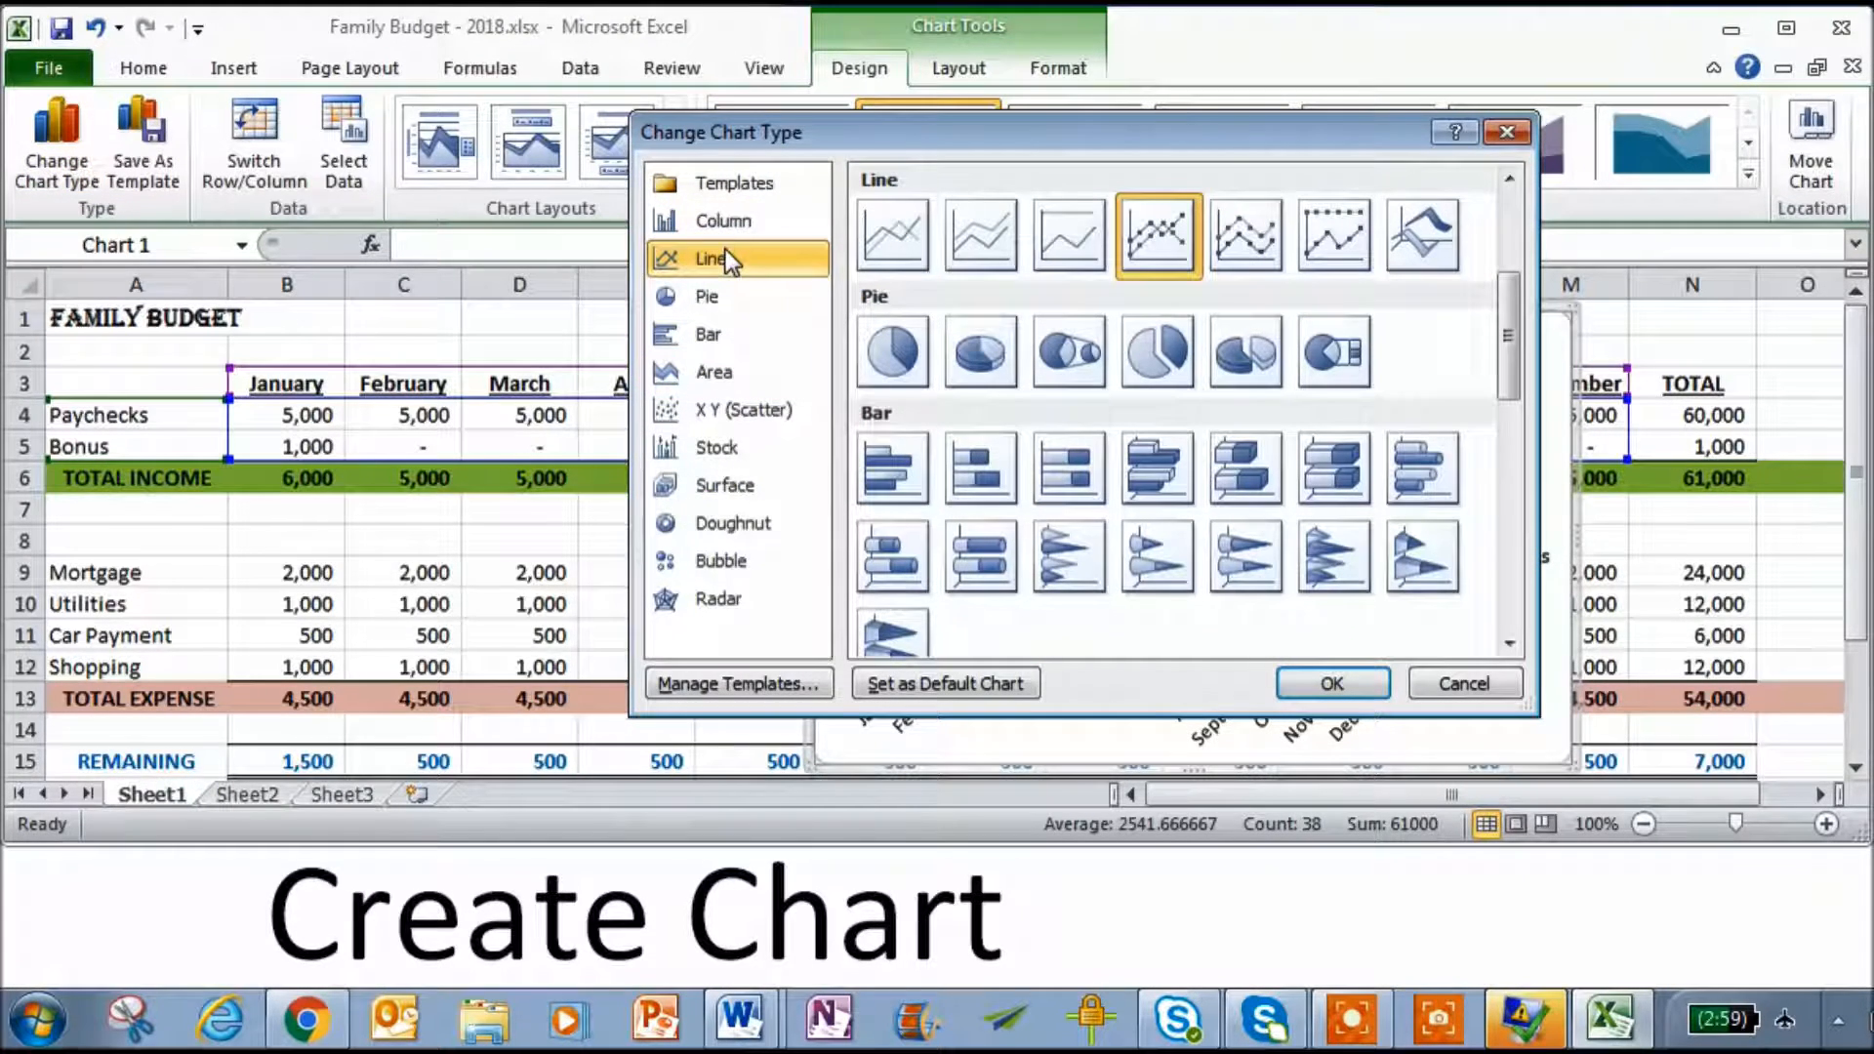
left_click(892, 234)
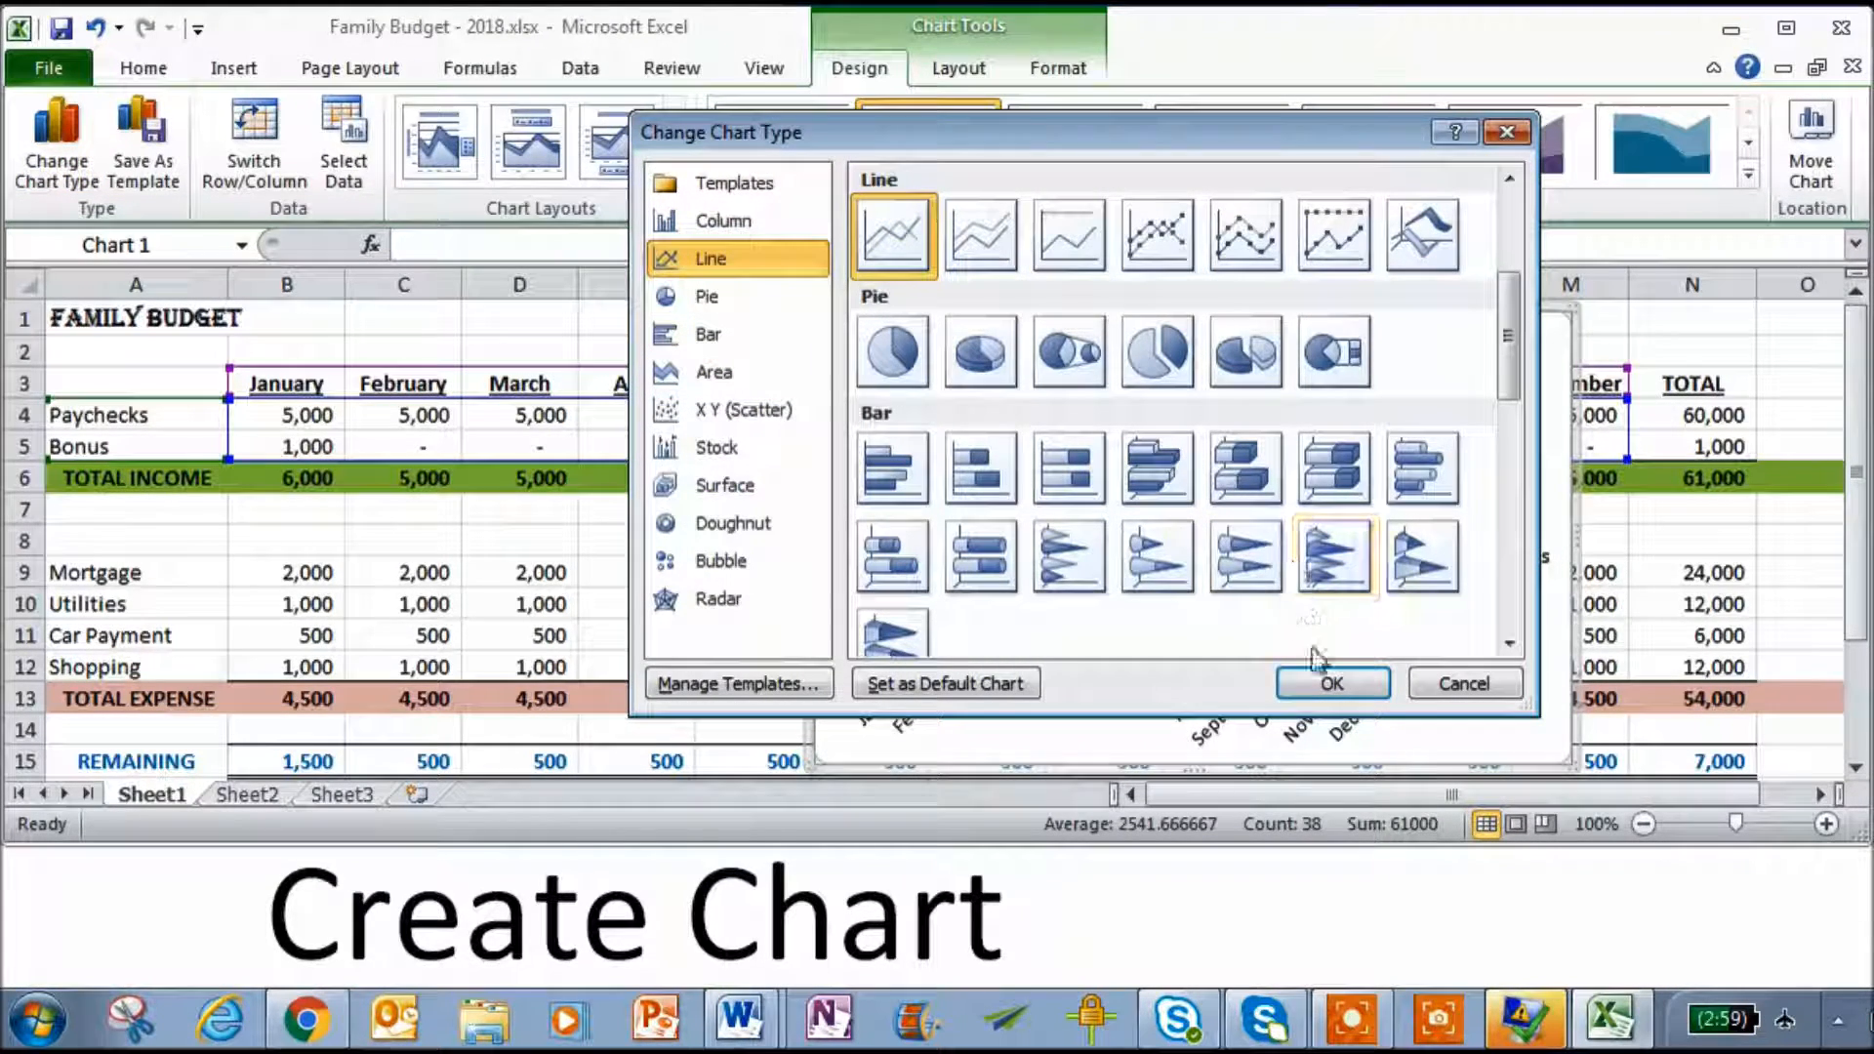
left_click(1331, 681)
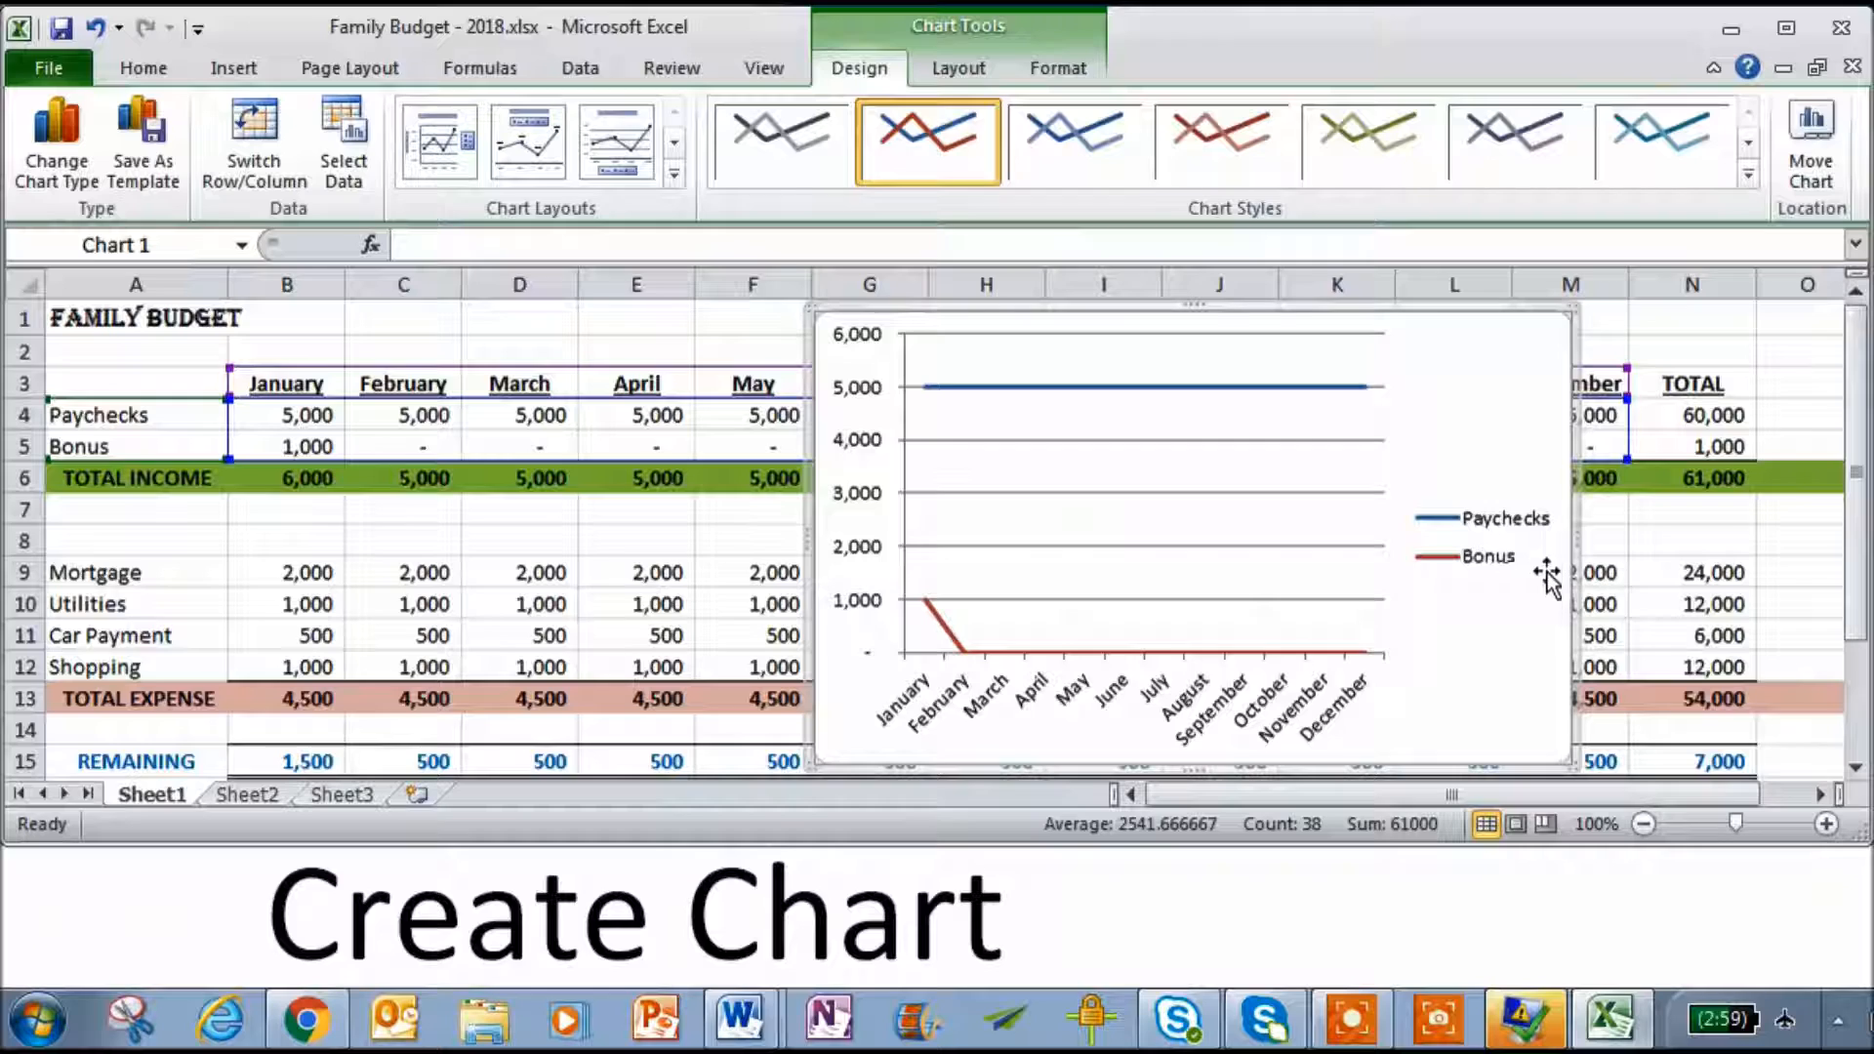
- Change the income chart to a basic pie chart
left_click(101, 156)
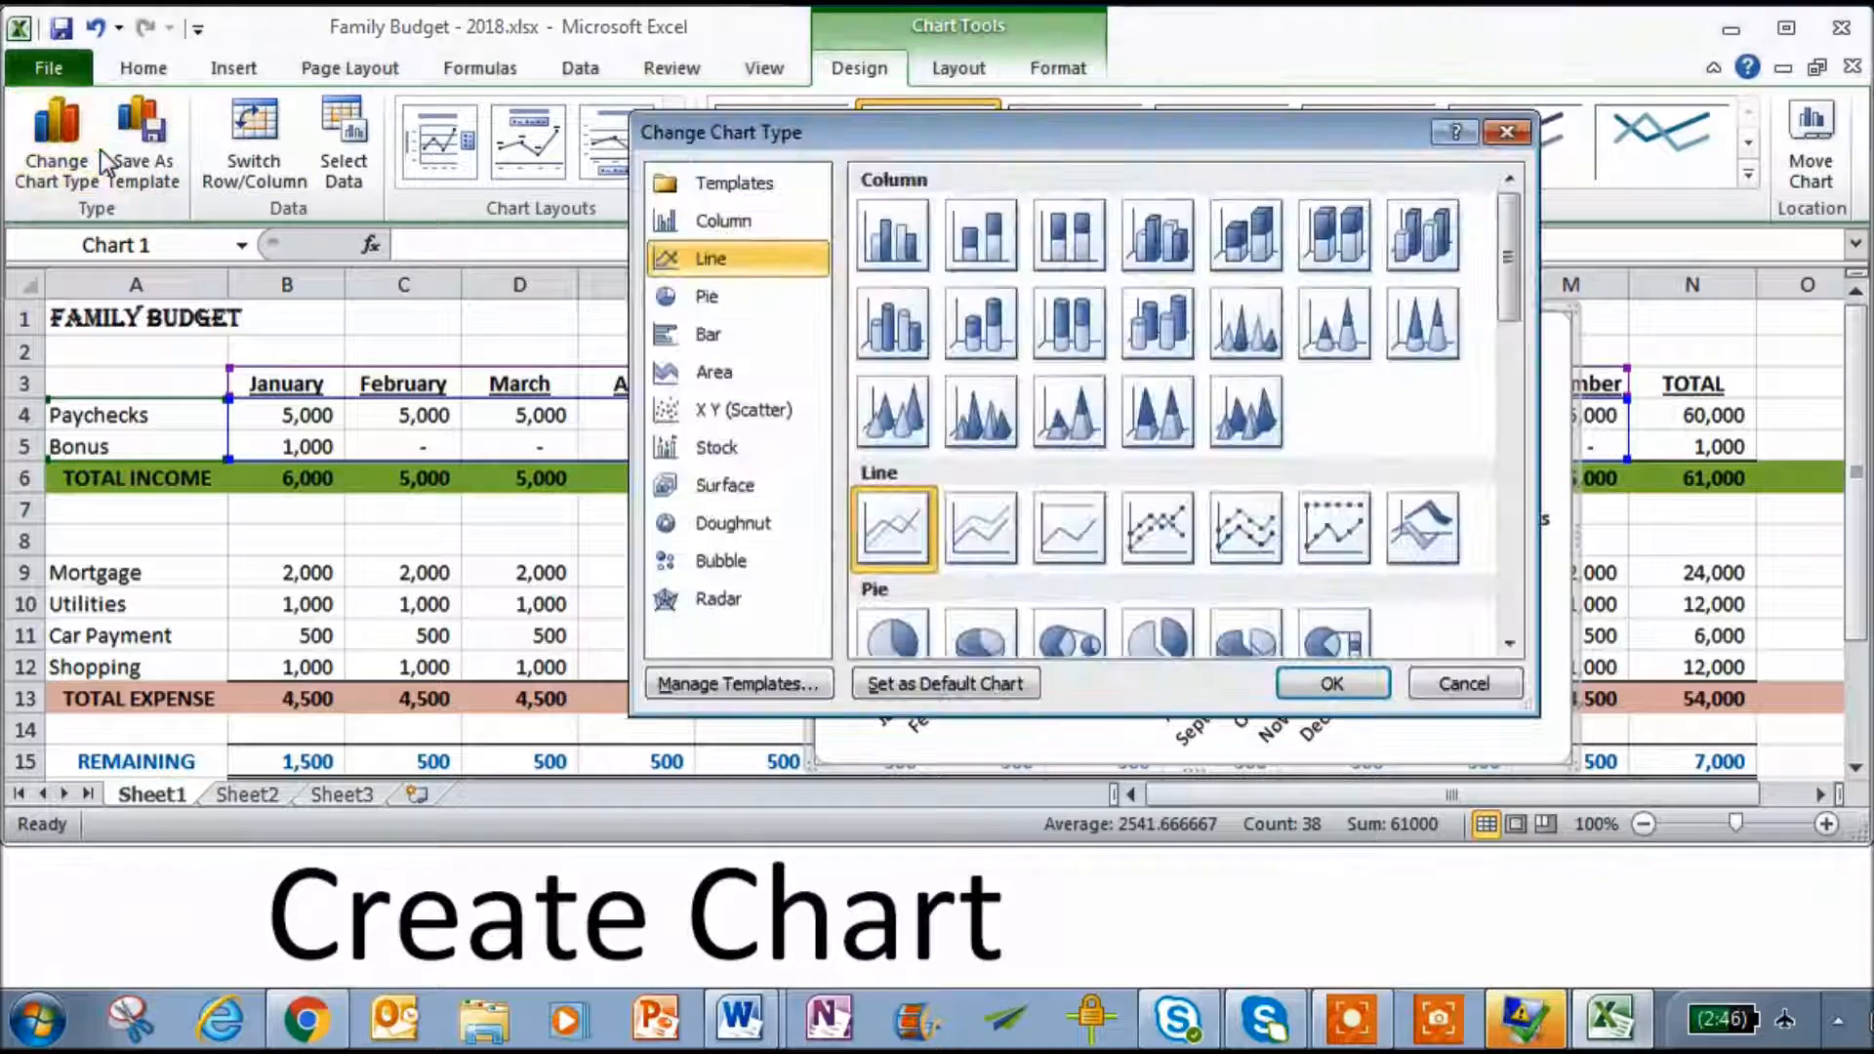
left_click(896, 633)
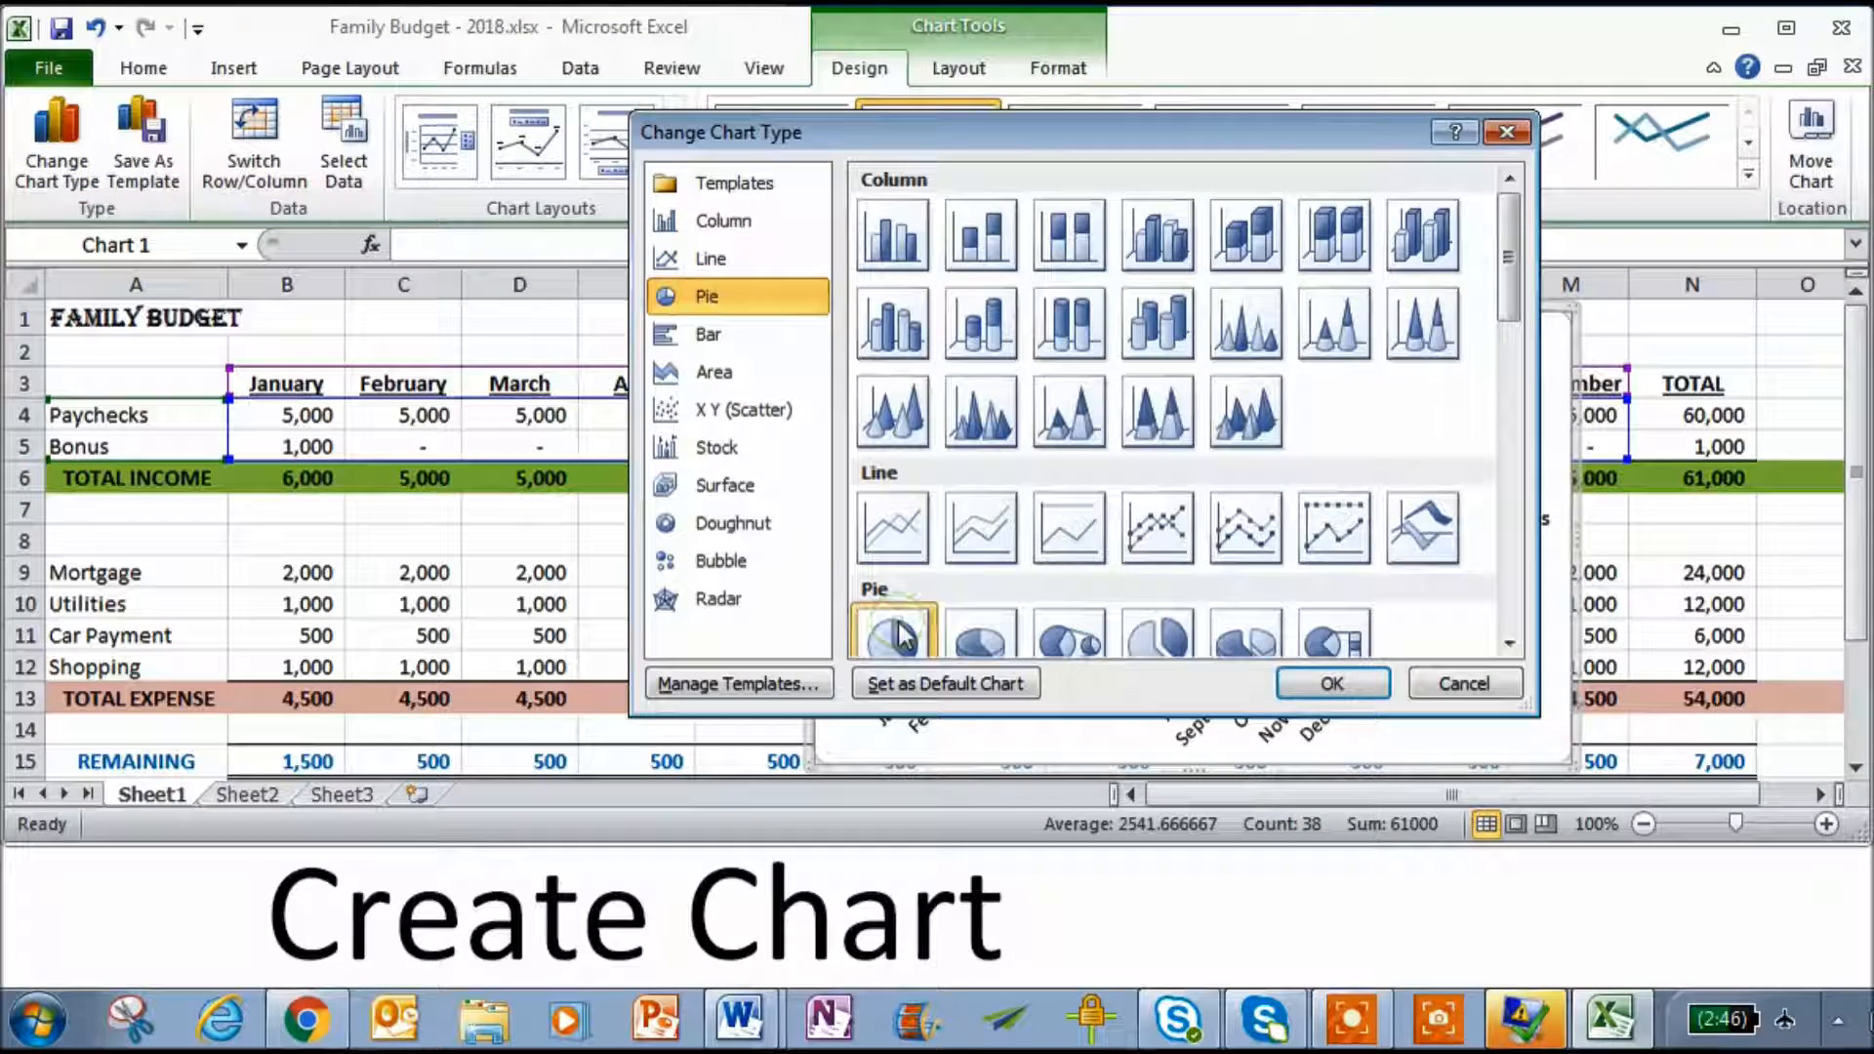
left_click(1314, 680)
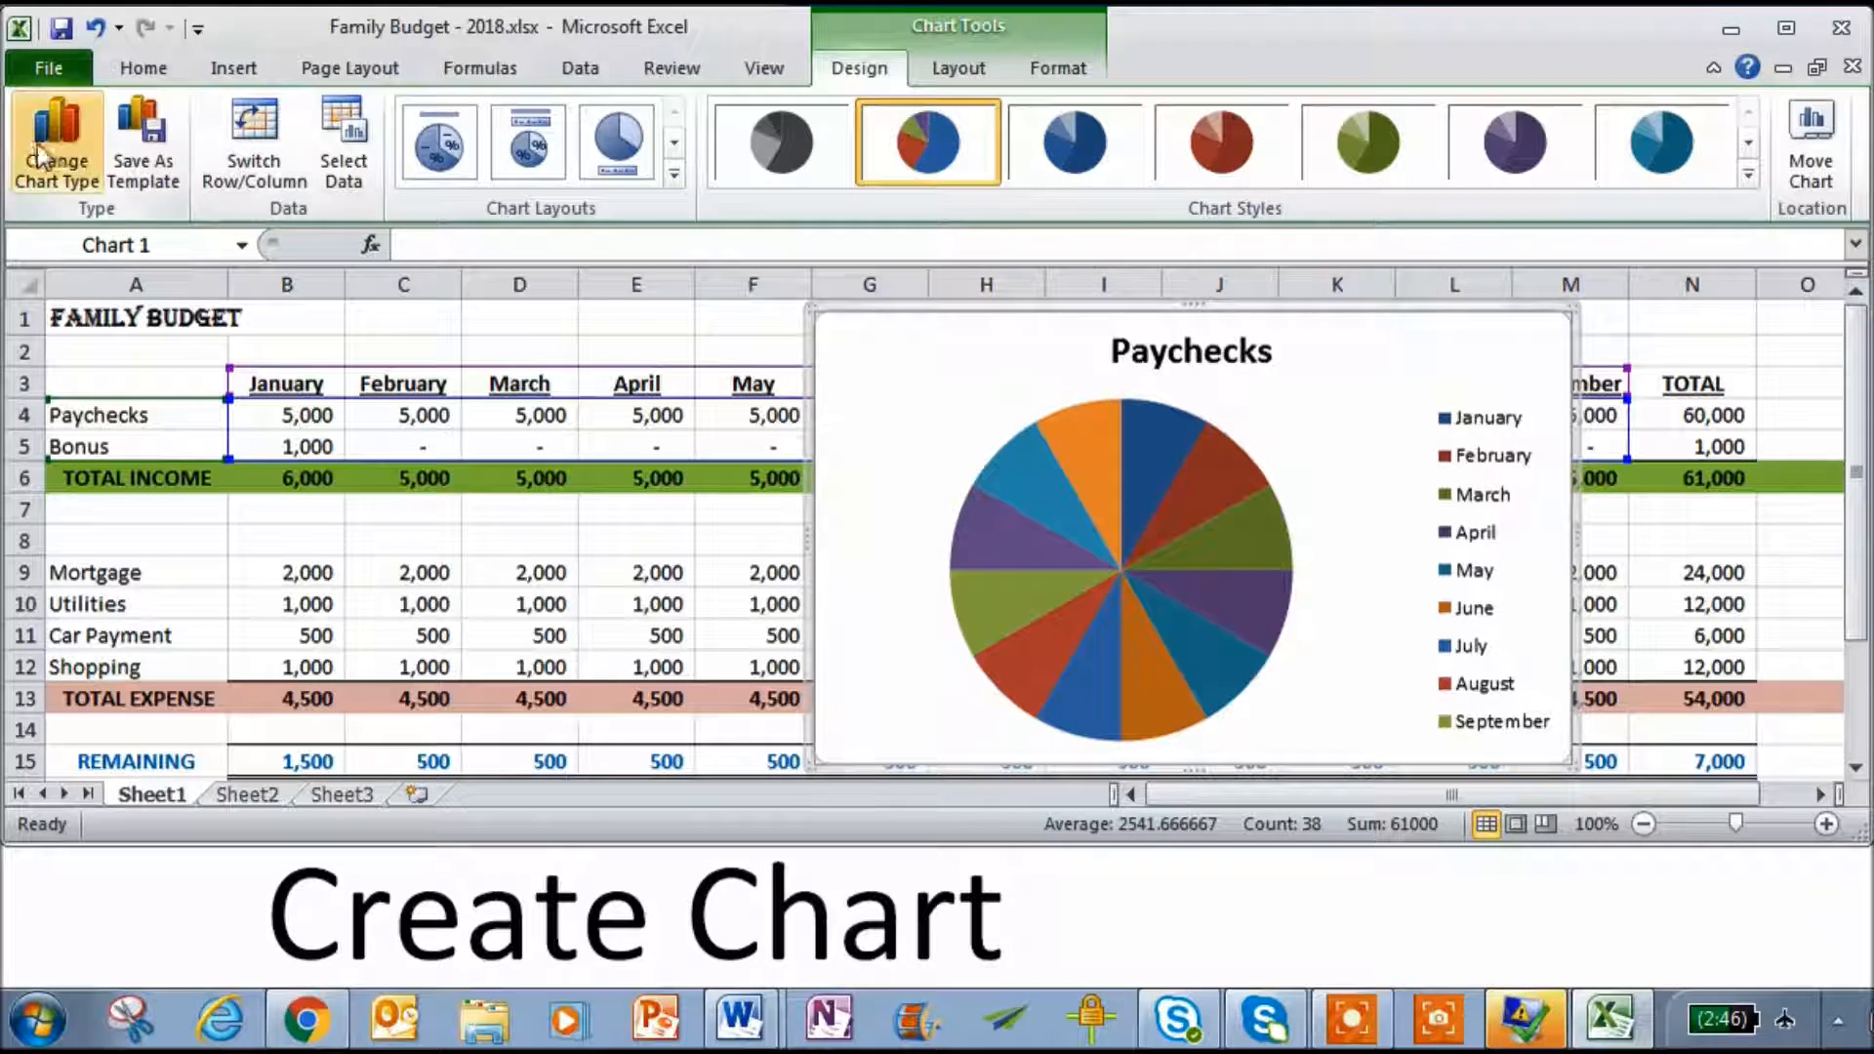
- Change the income chart to a stacked column chart
left_click(61, 178)
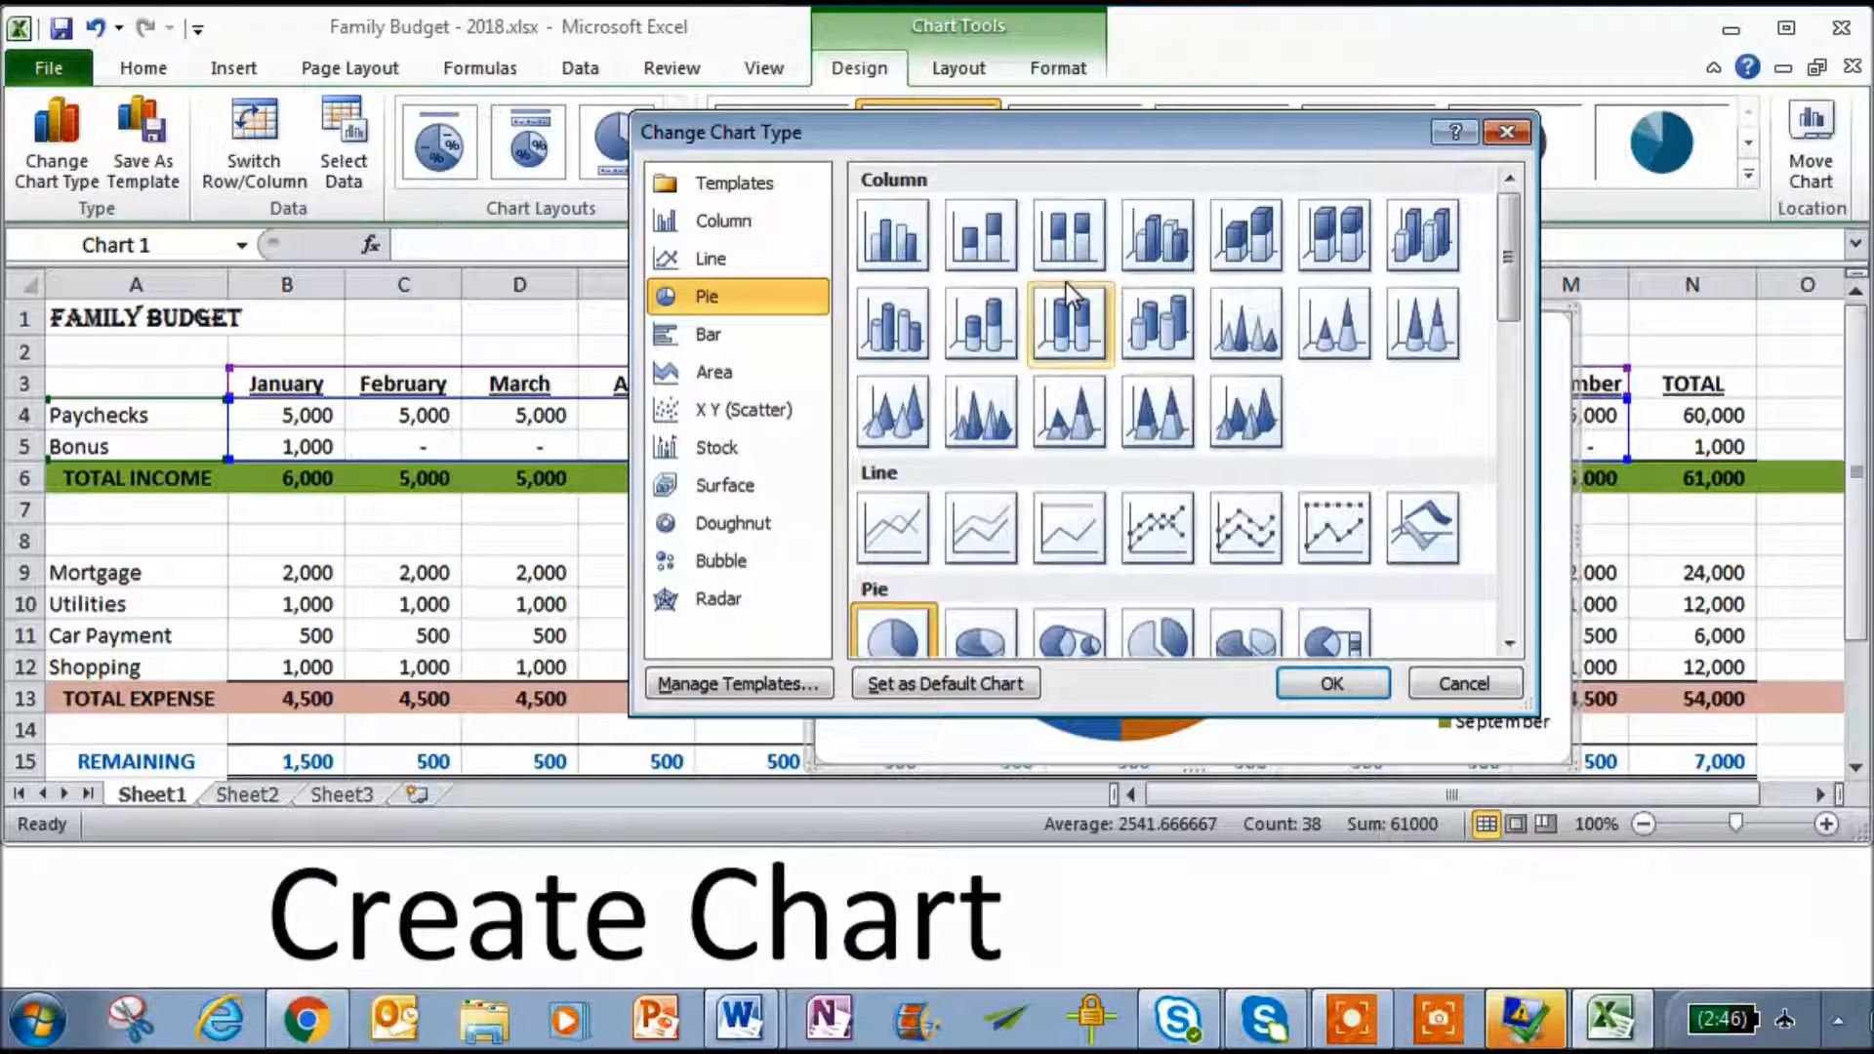
left_click(986, 239)
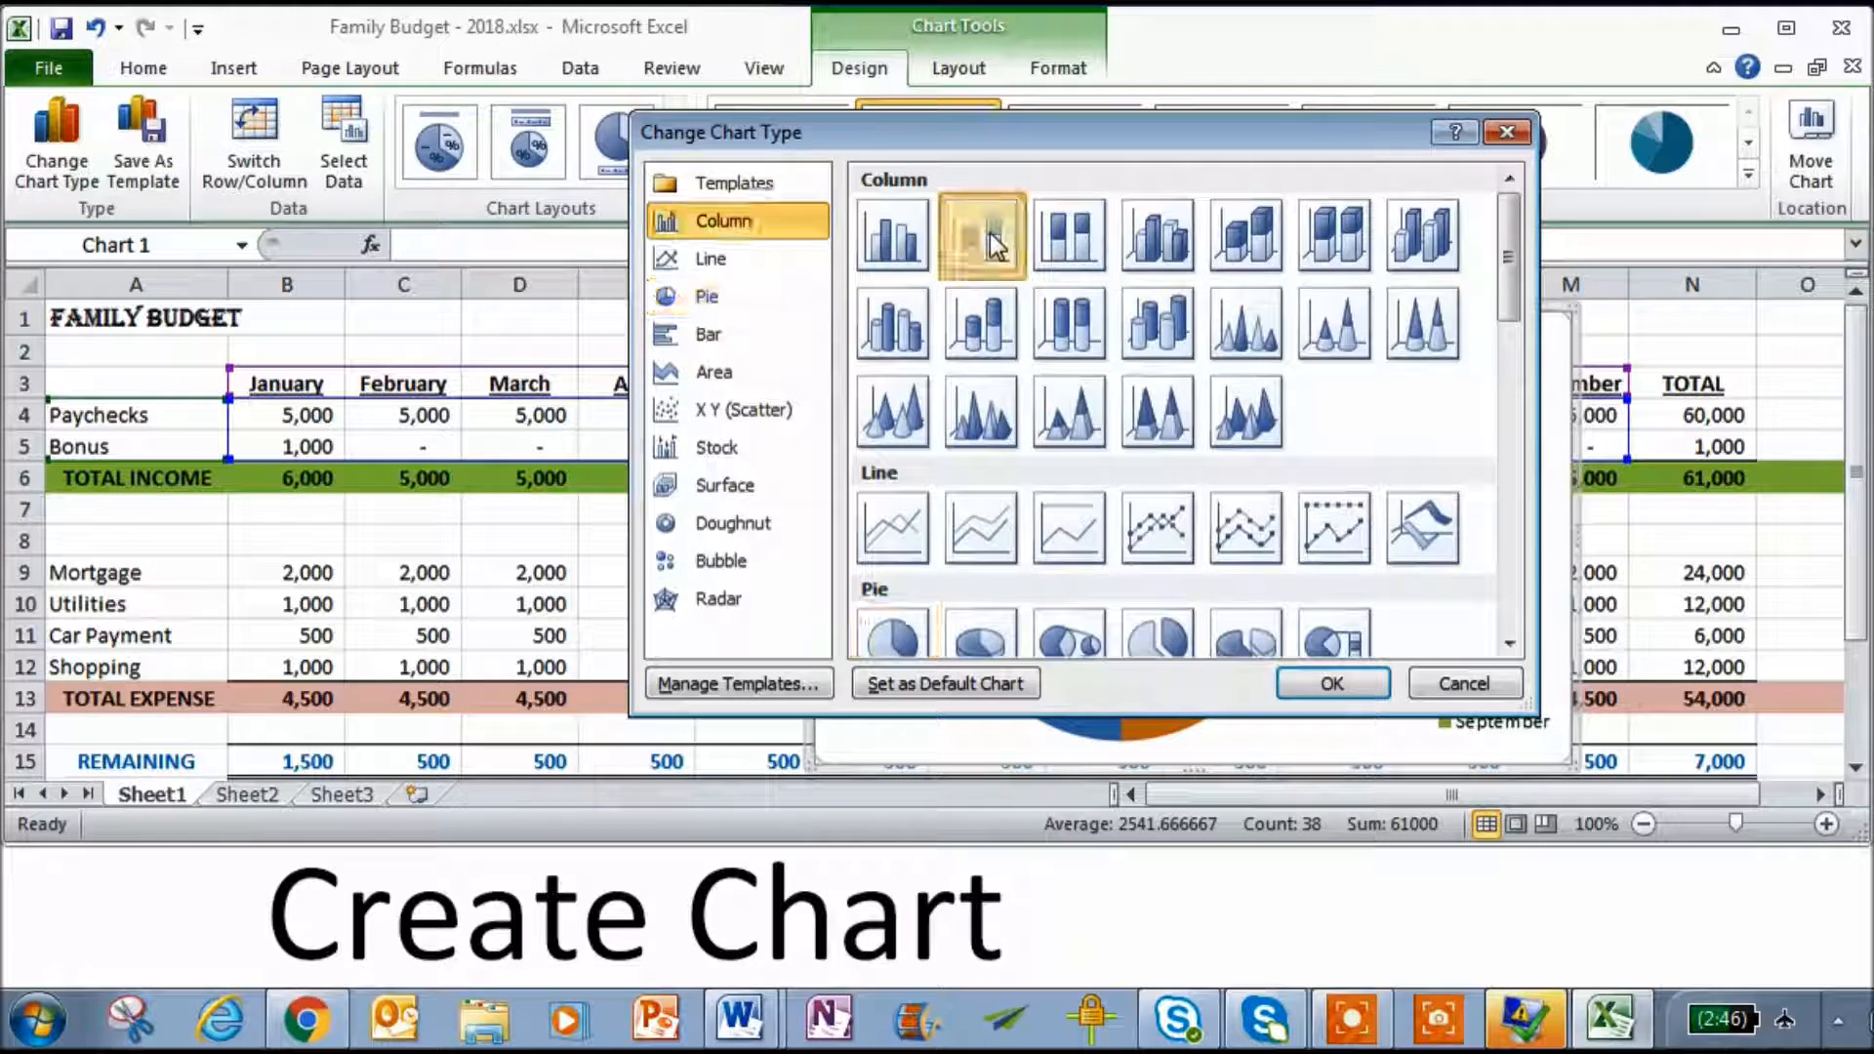
left_click(1330, 678)
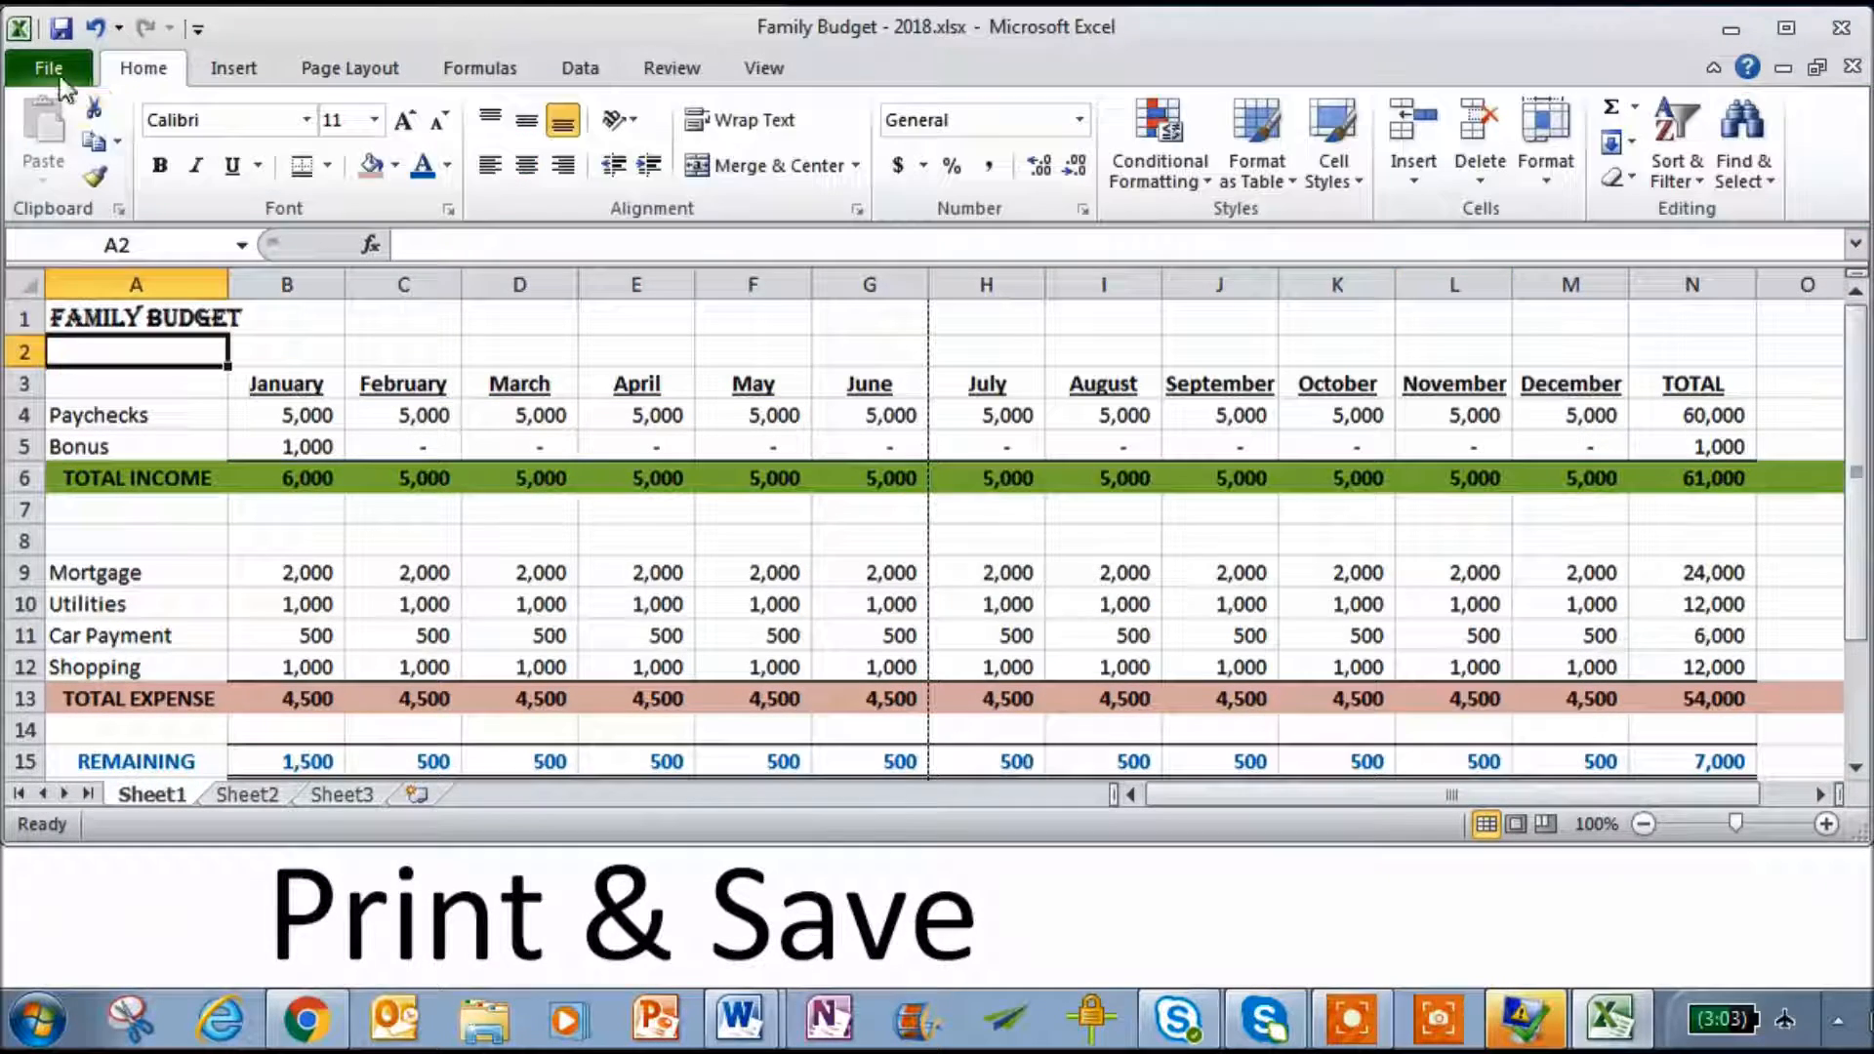
- Set the budget sheet's print scaling to Fit Sheet on One Page and its page orientation to landscape
left_click(59, 78)
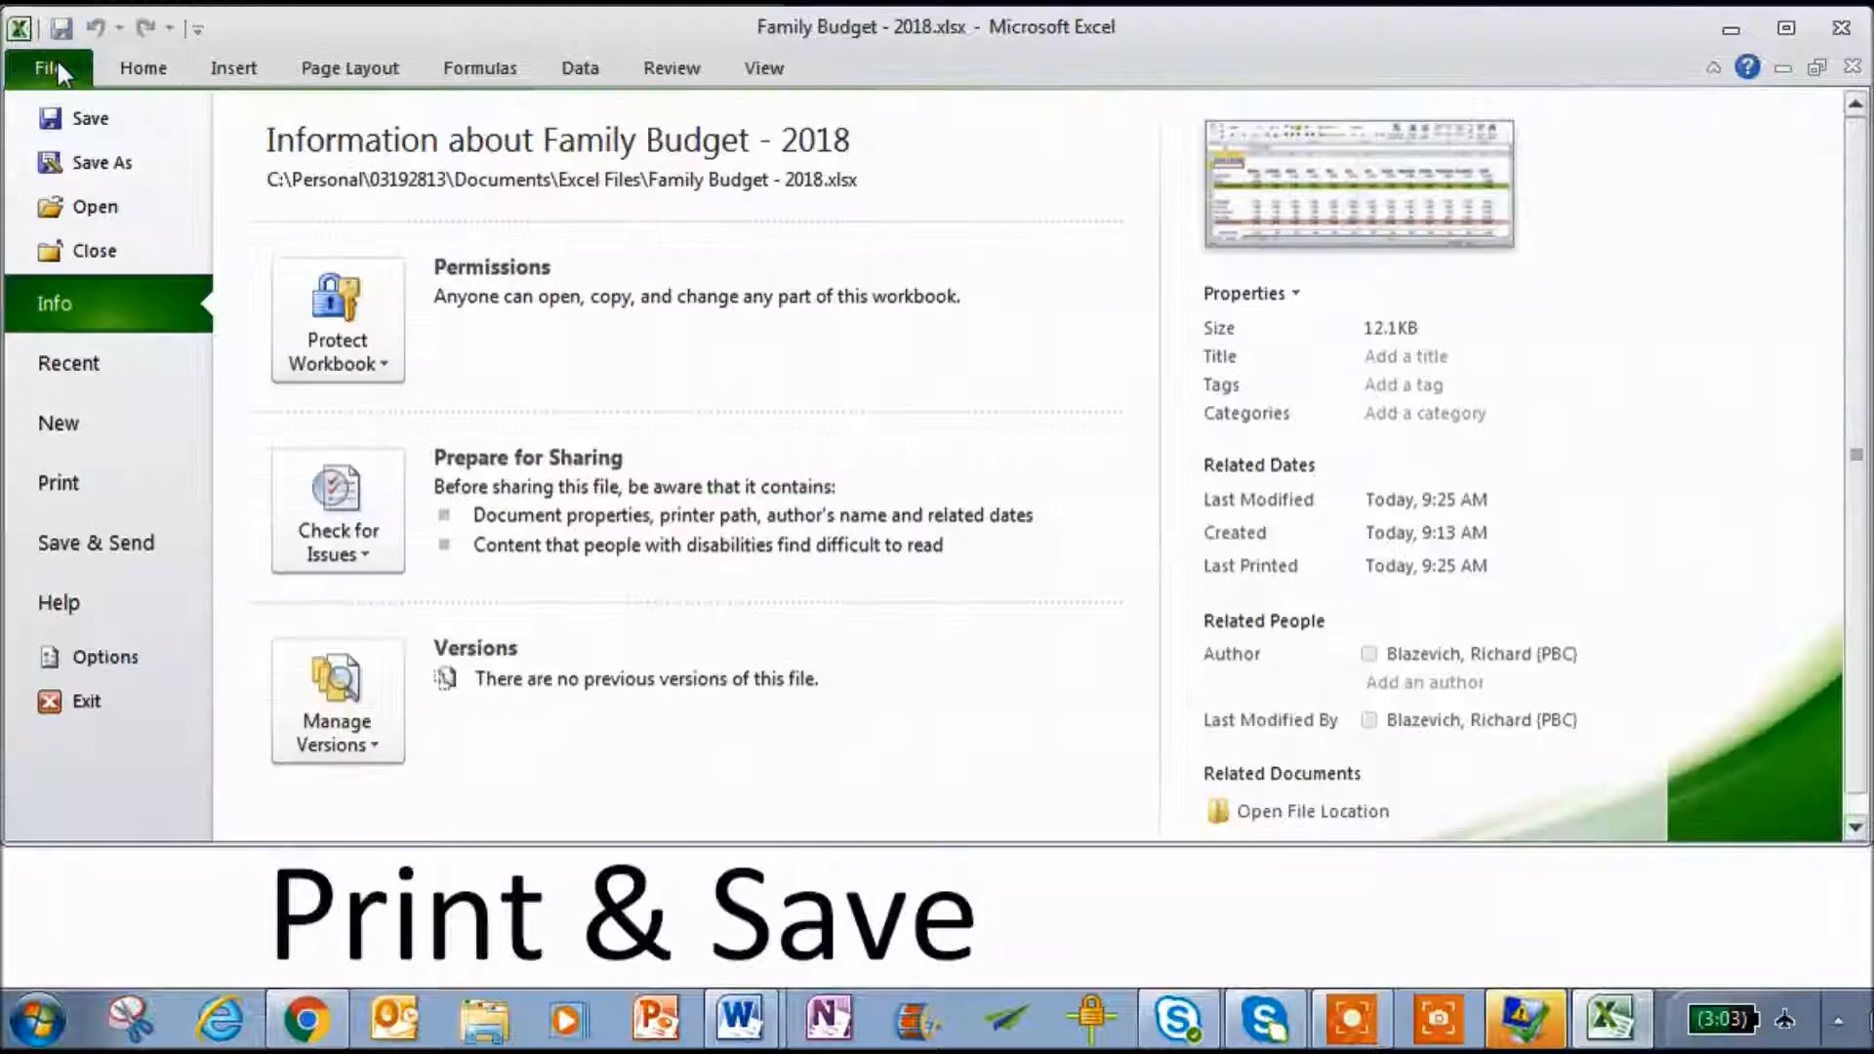
left_click(80, 498)
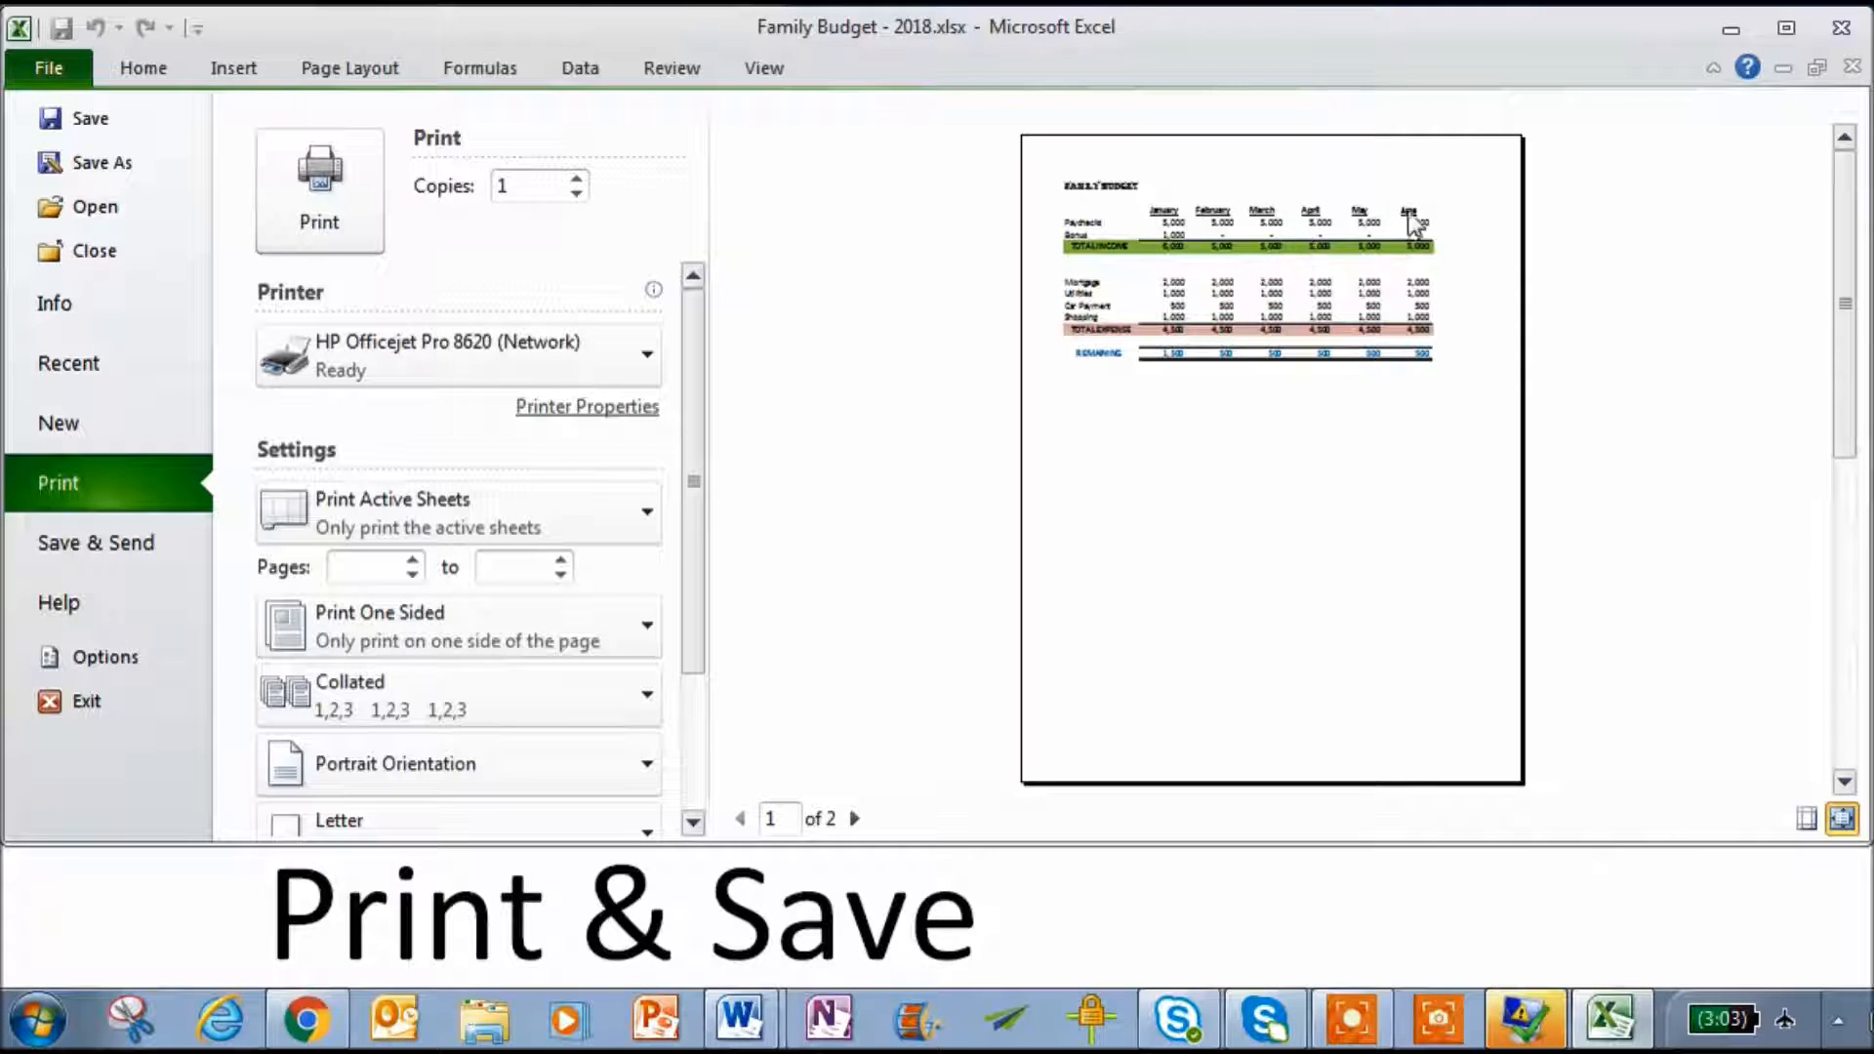
left_click_drag(689, 523, 704, 658)
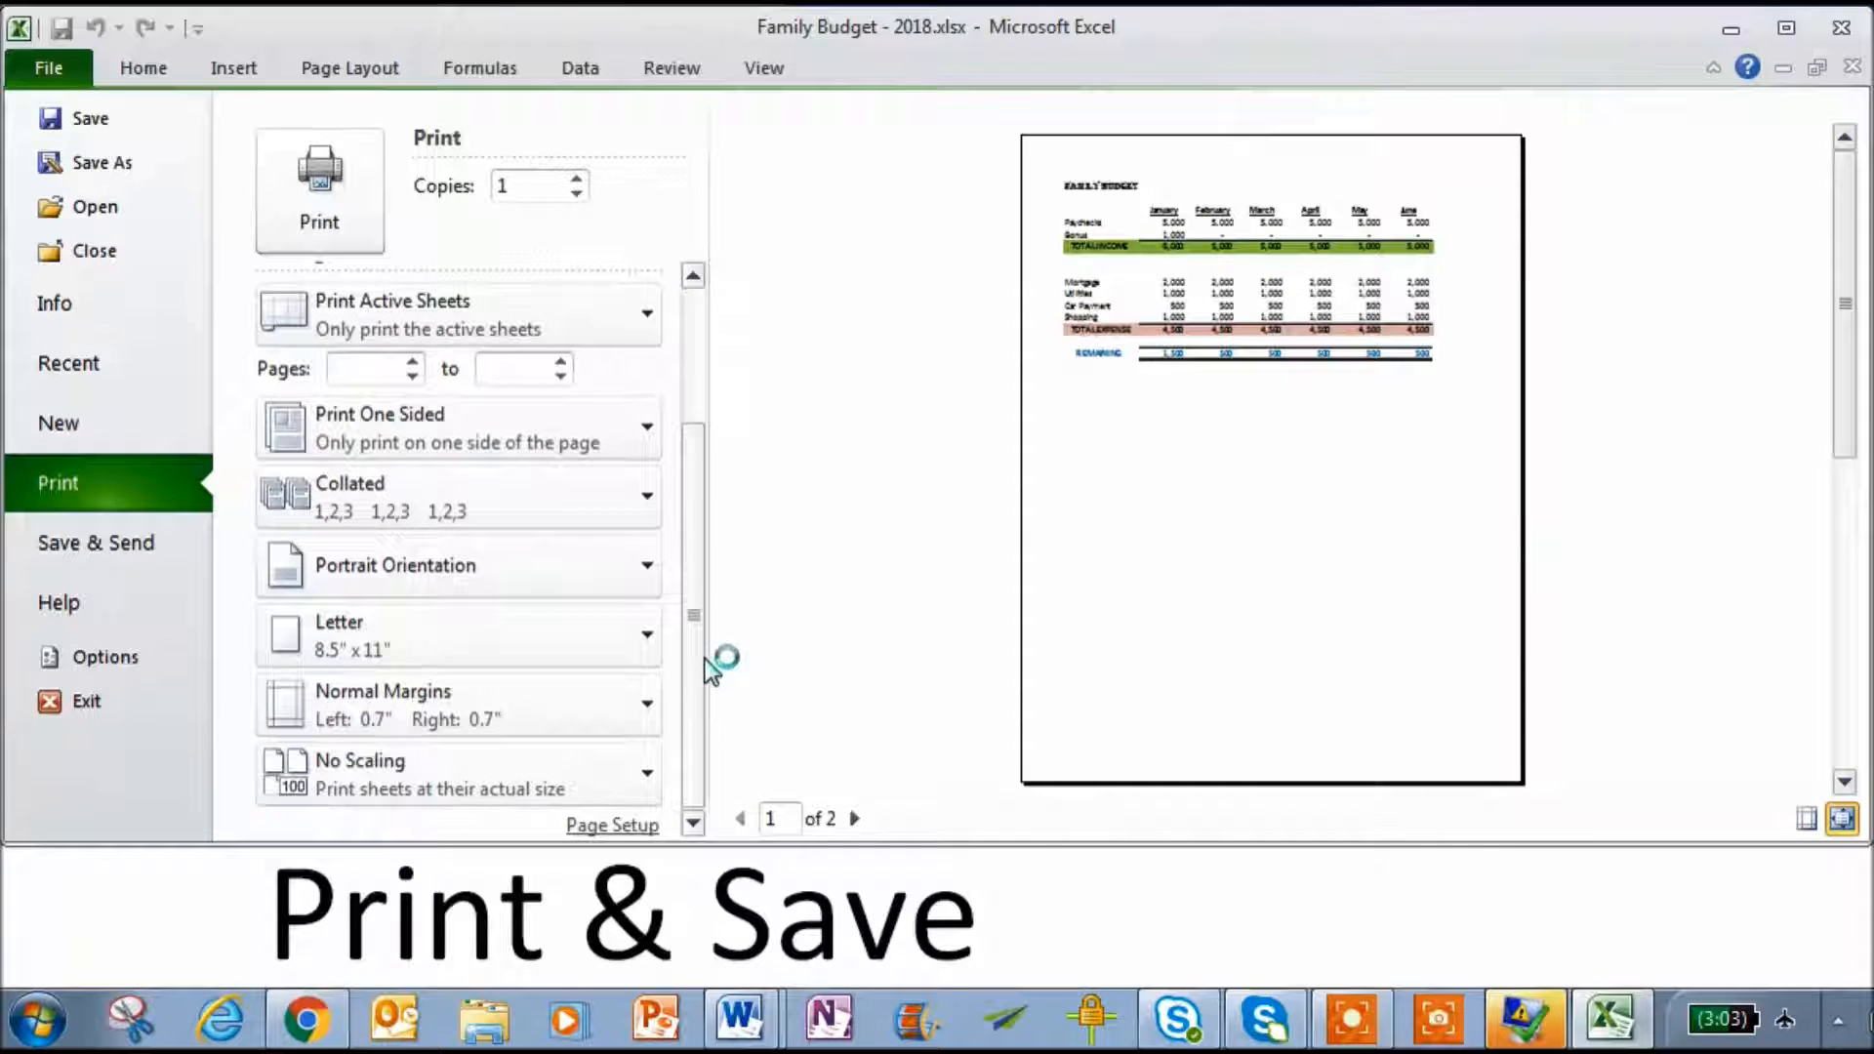
left_click(379, 765)
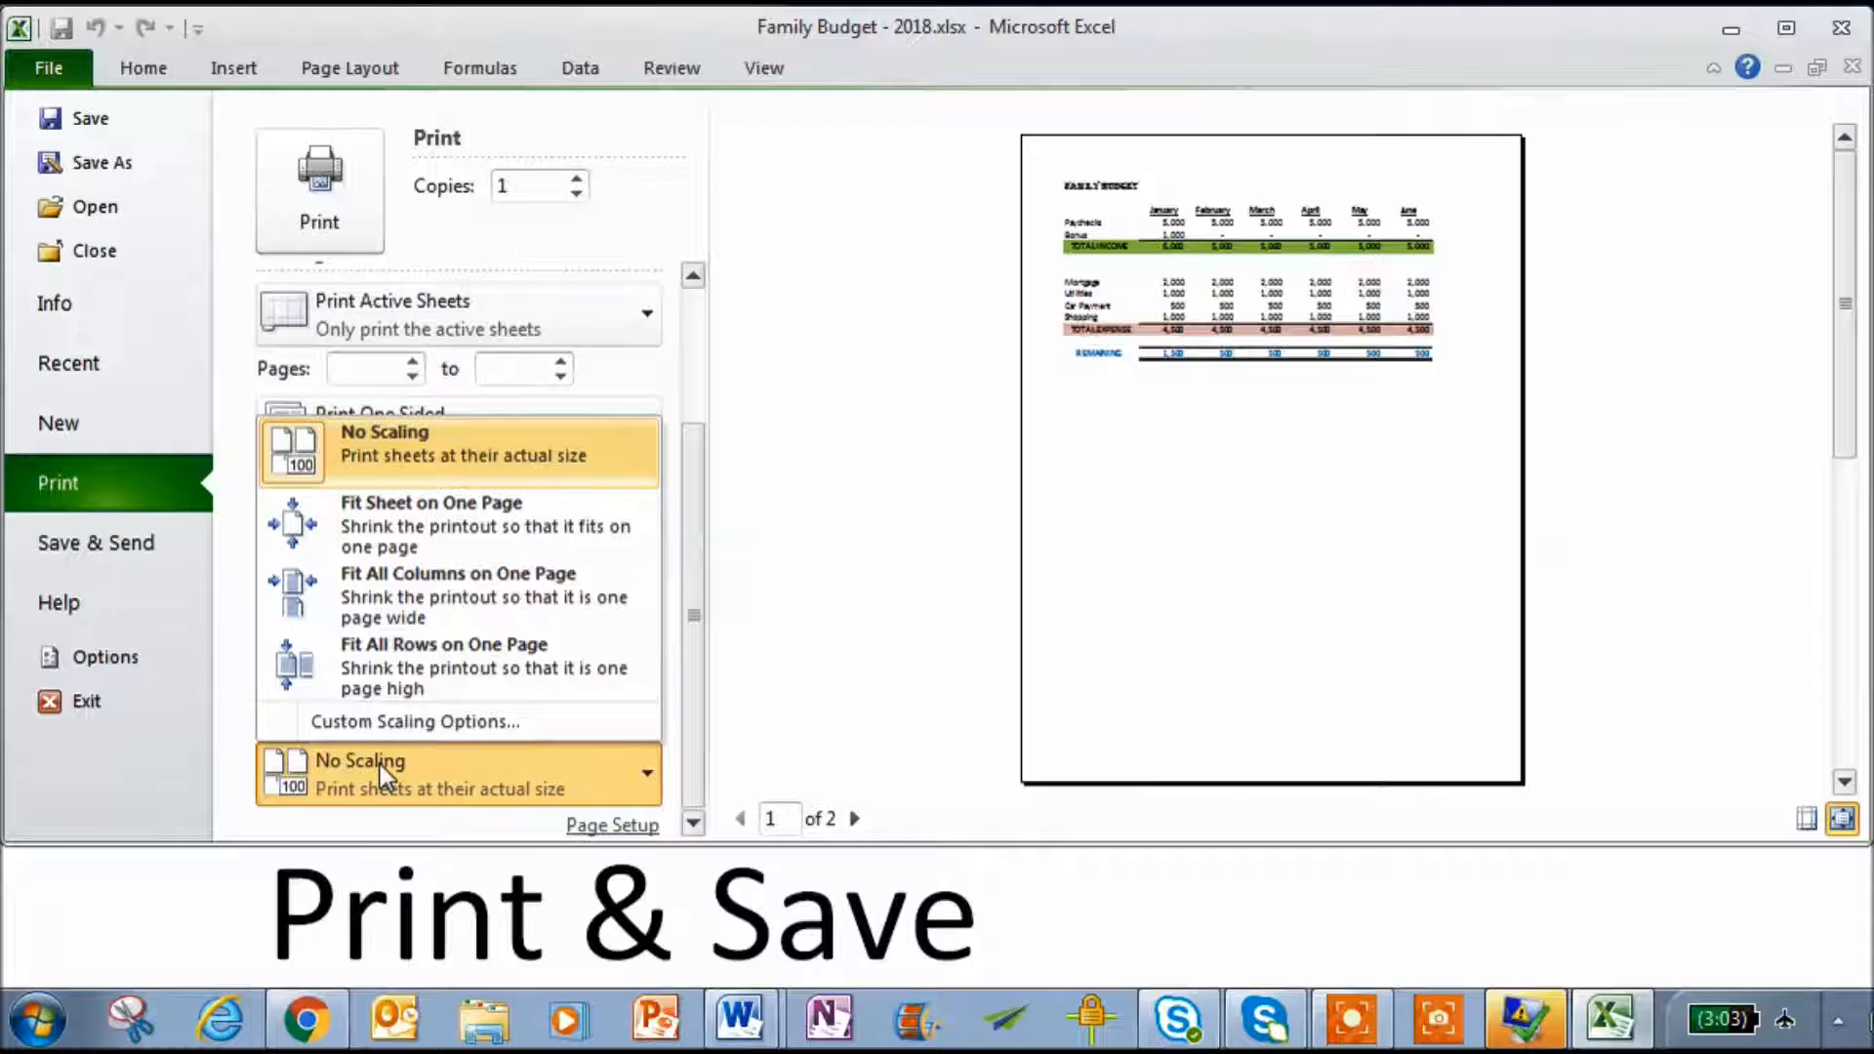
left_click(429, 505)
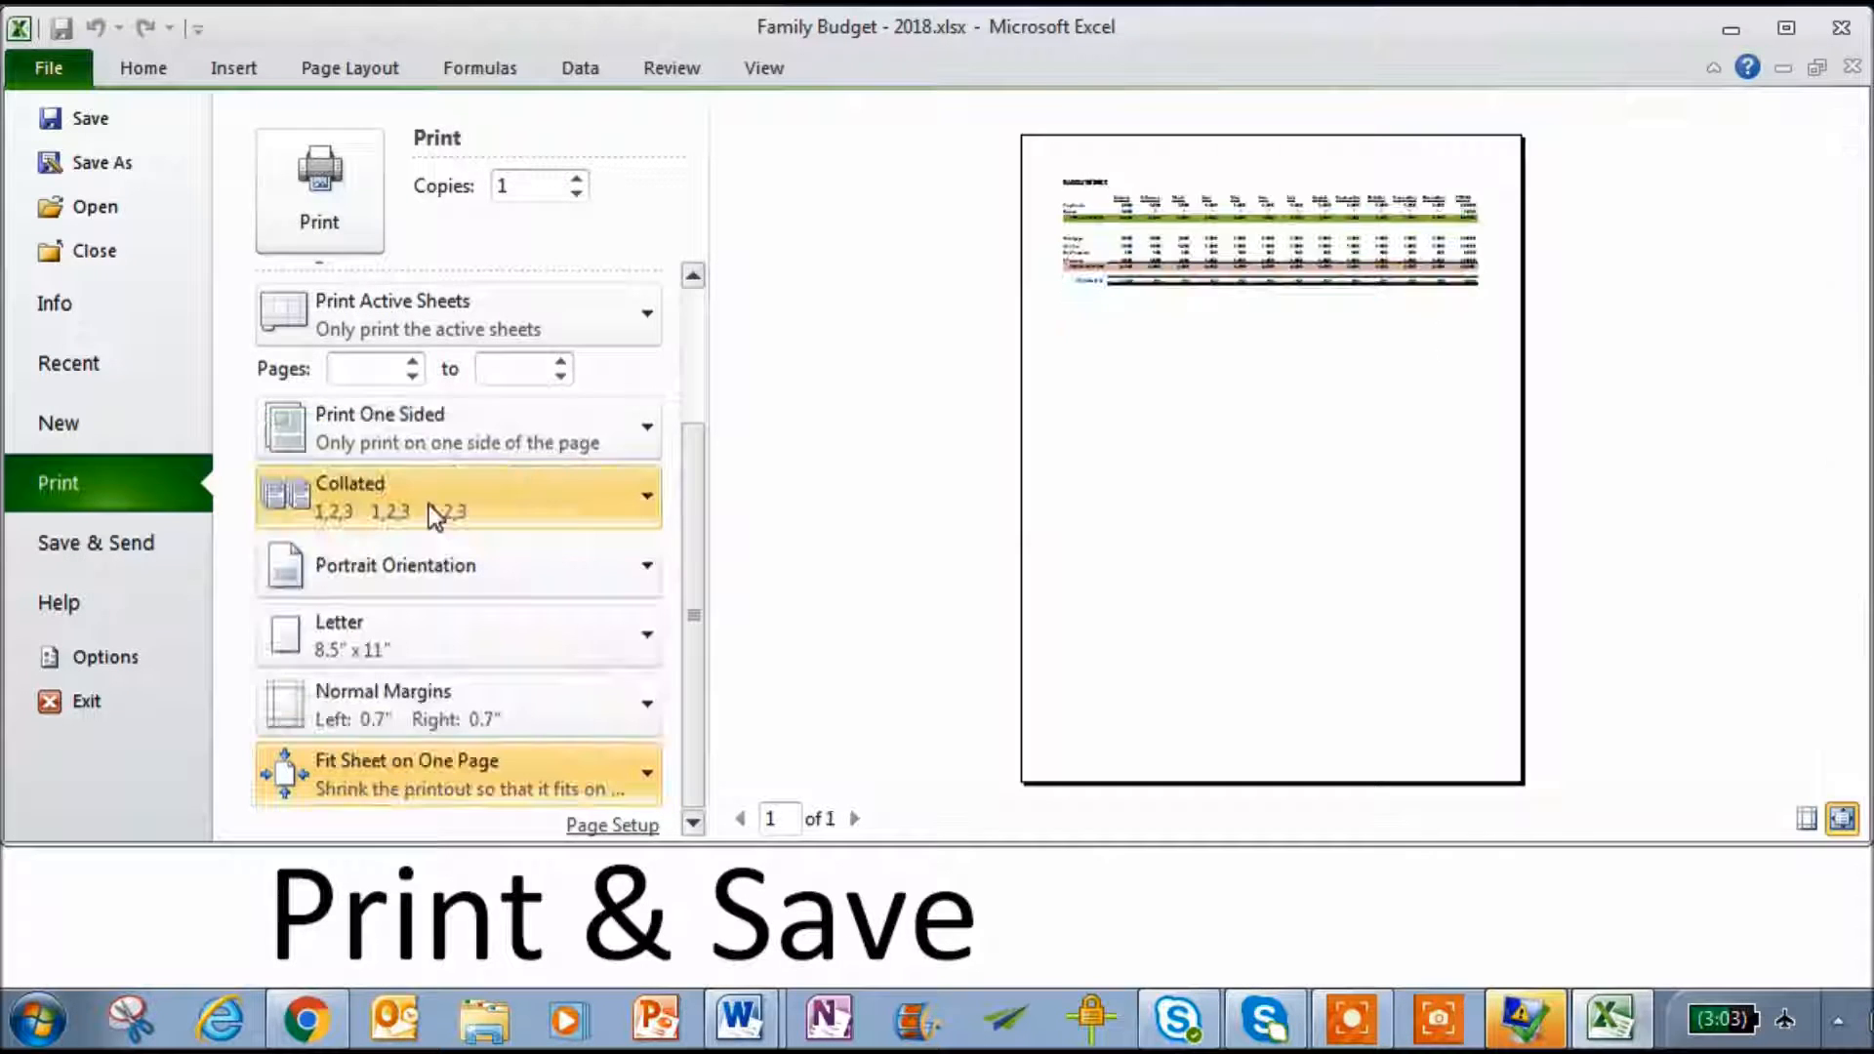
left_click(429, 577)
left_click(413, 699)
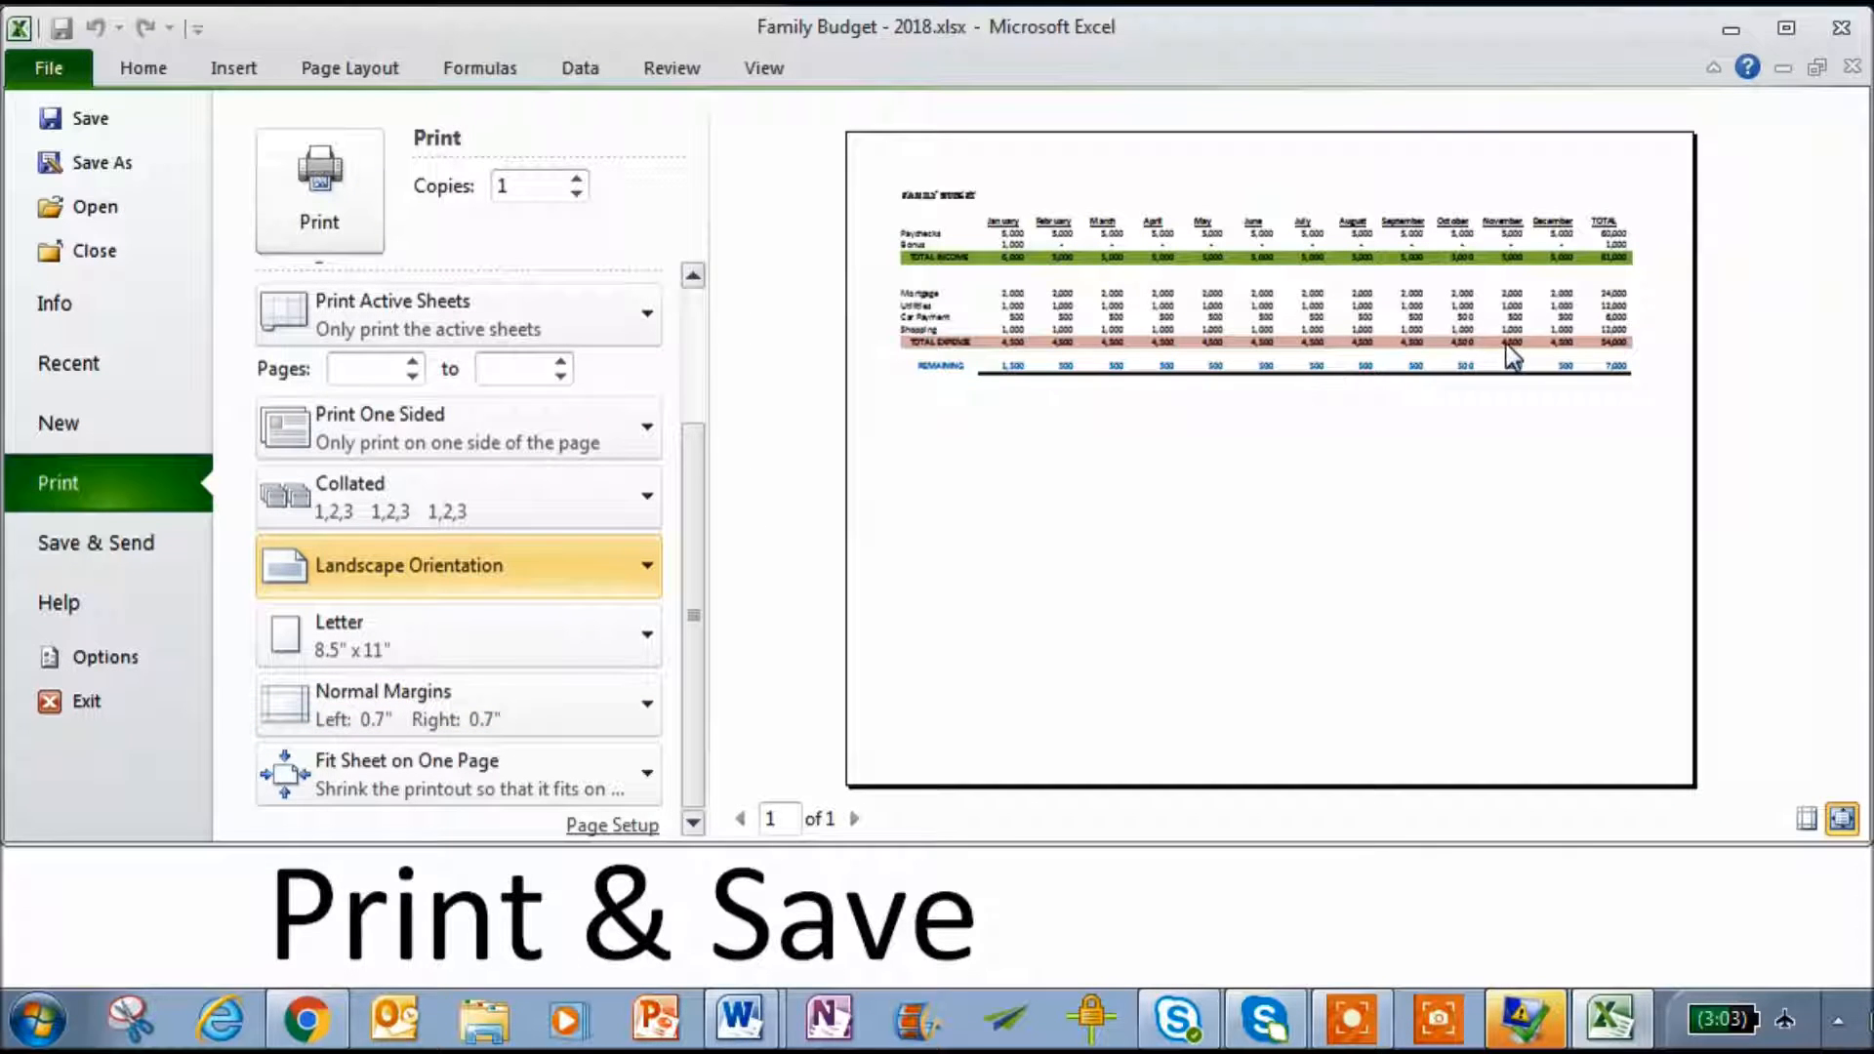
- Print one copy of the family budget sheet and save the workbook
left_click(347, 252)
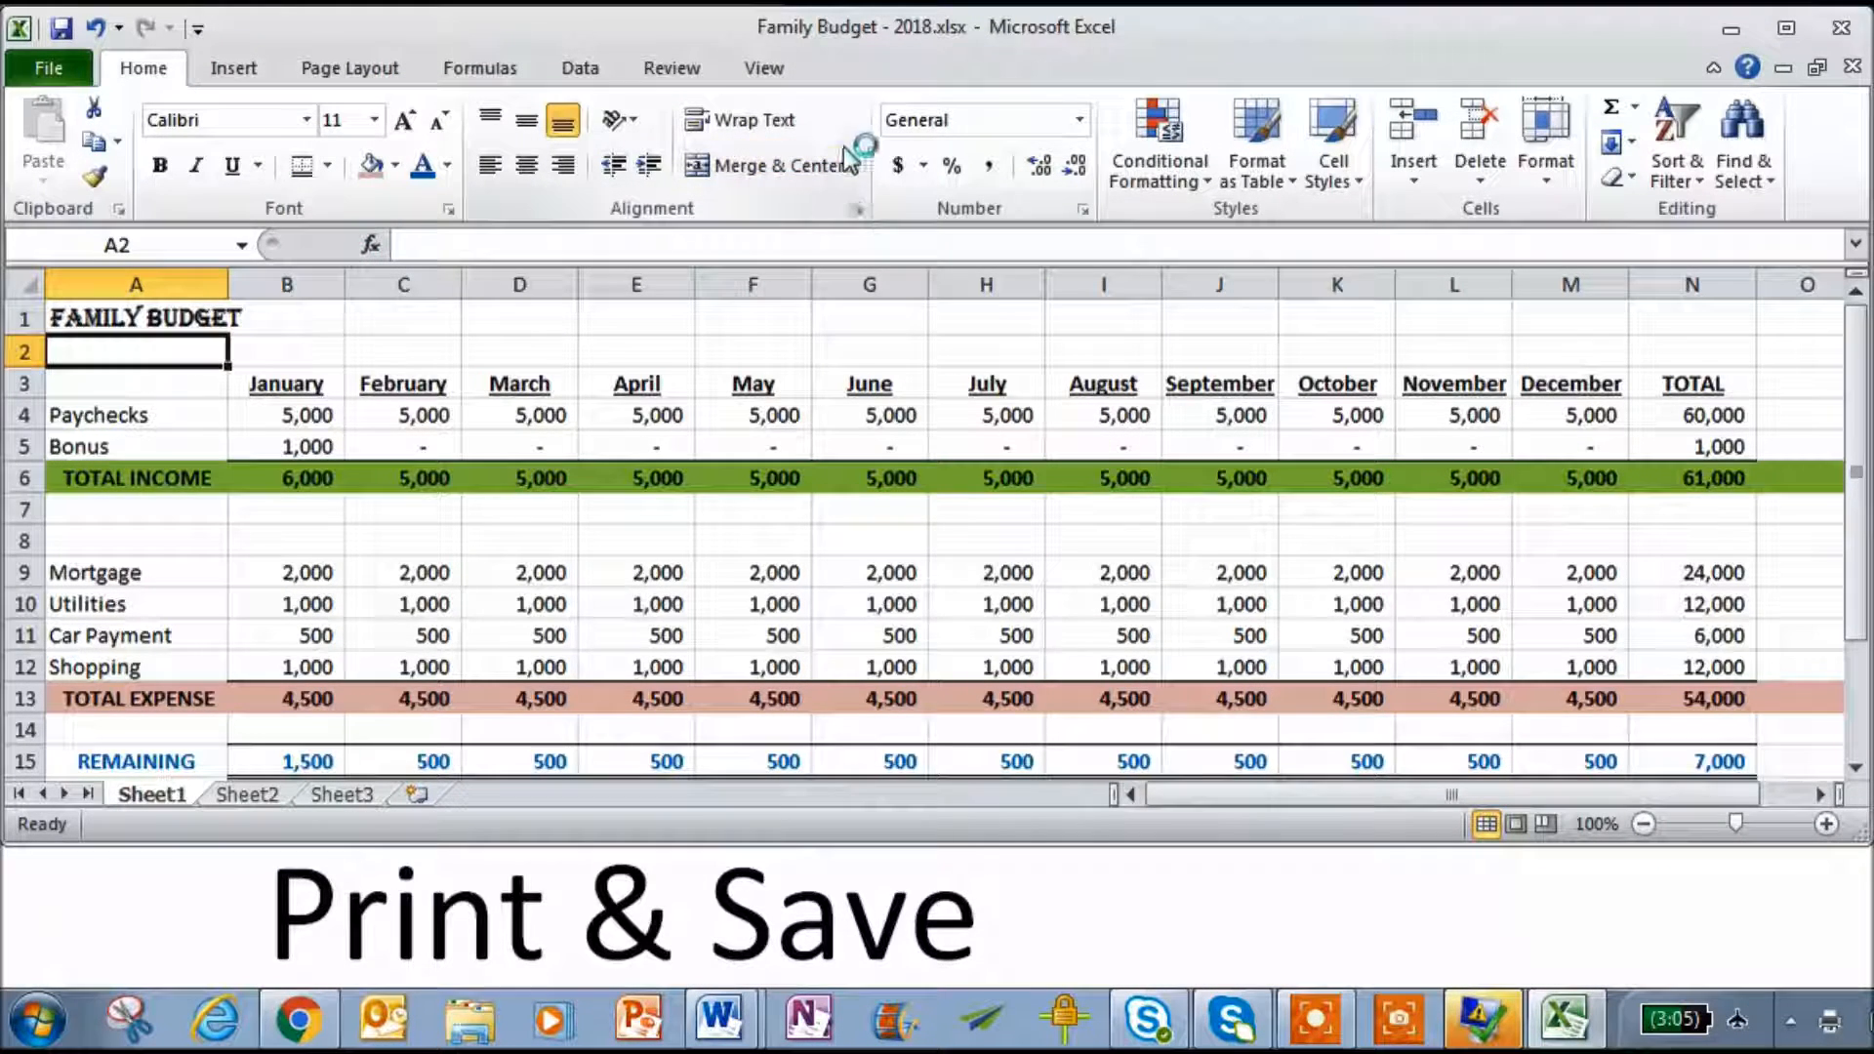
left_click(60, 30)
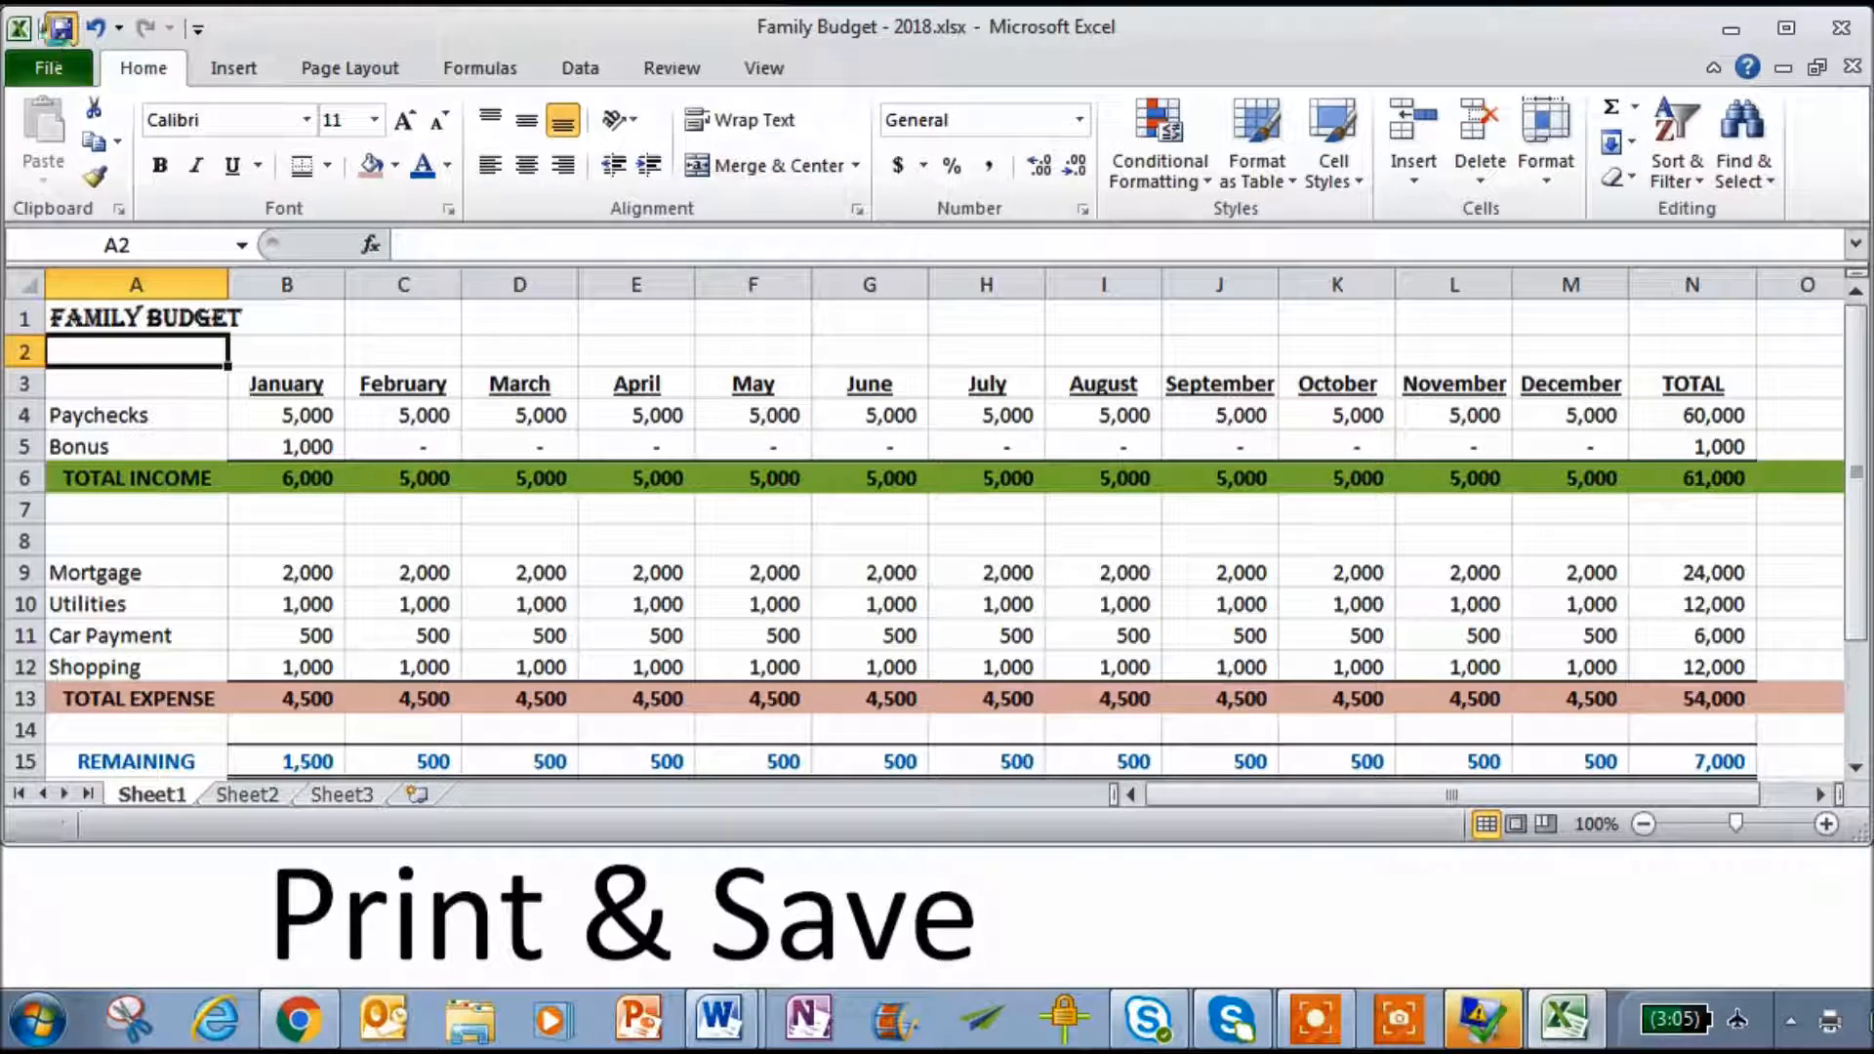